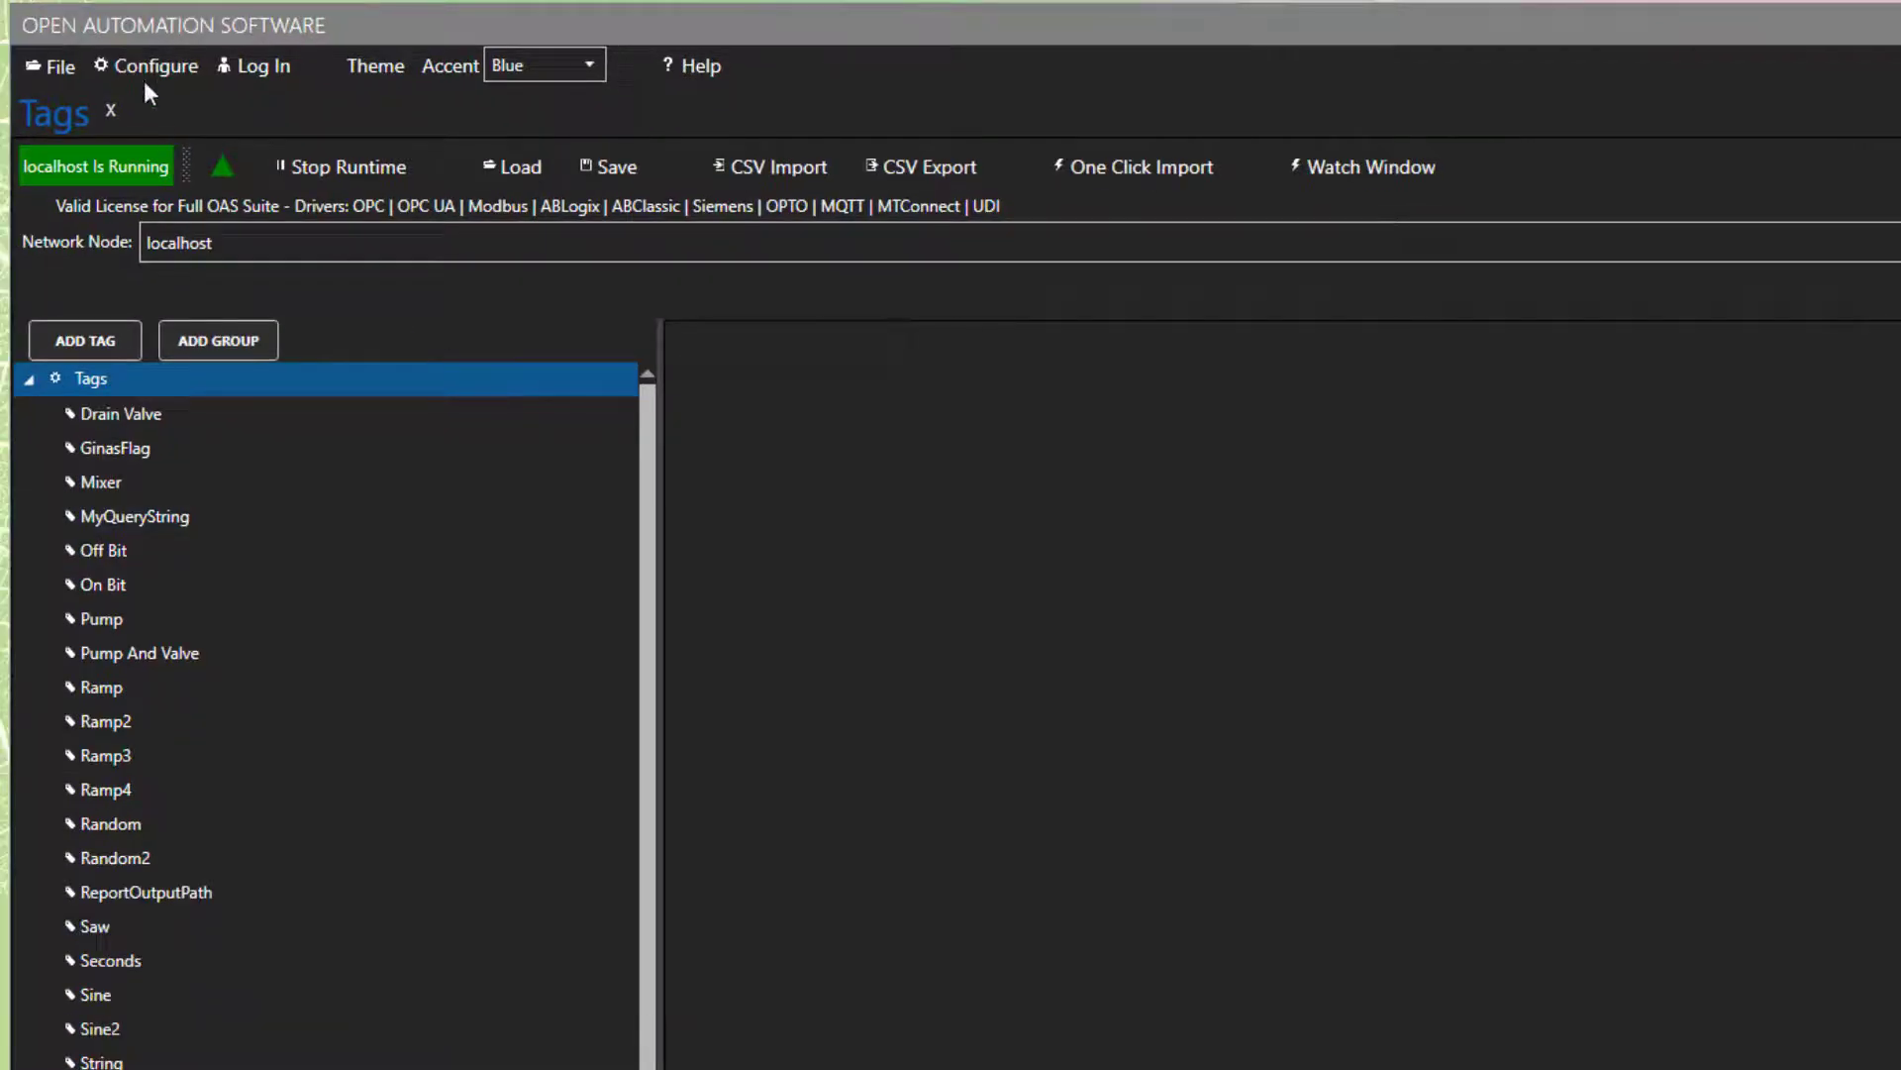
On the Drivers page, start a new driver interface named Azure with driver type Azure IoT.
{"action": "left_click", "coordinate": [139, 65]}
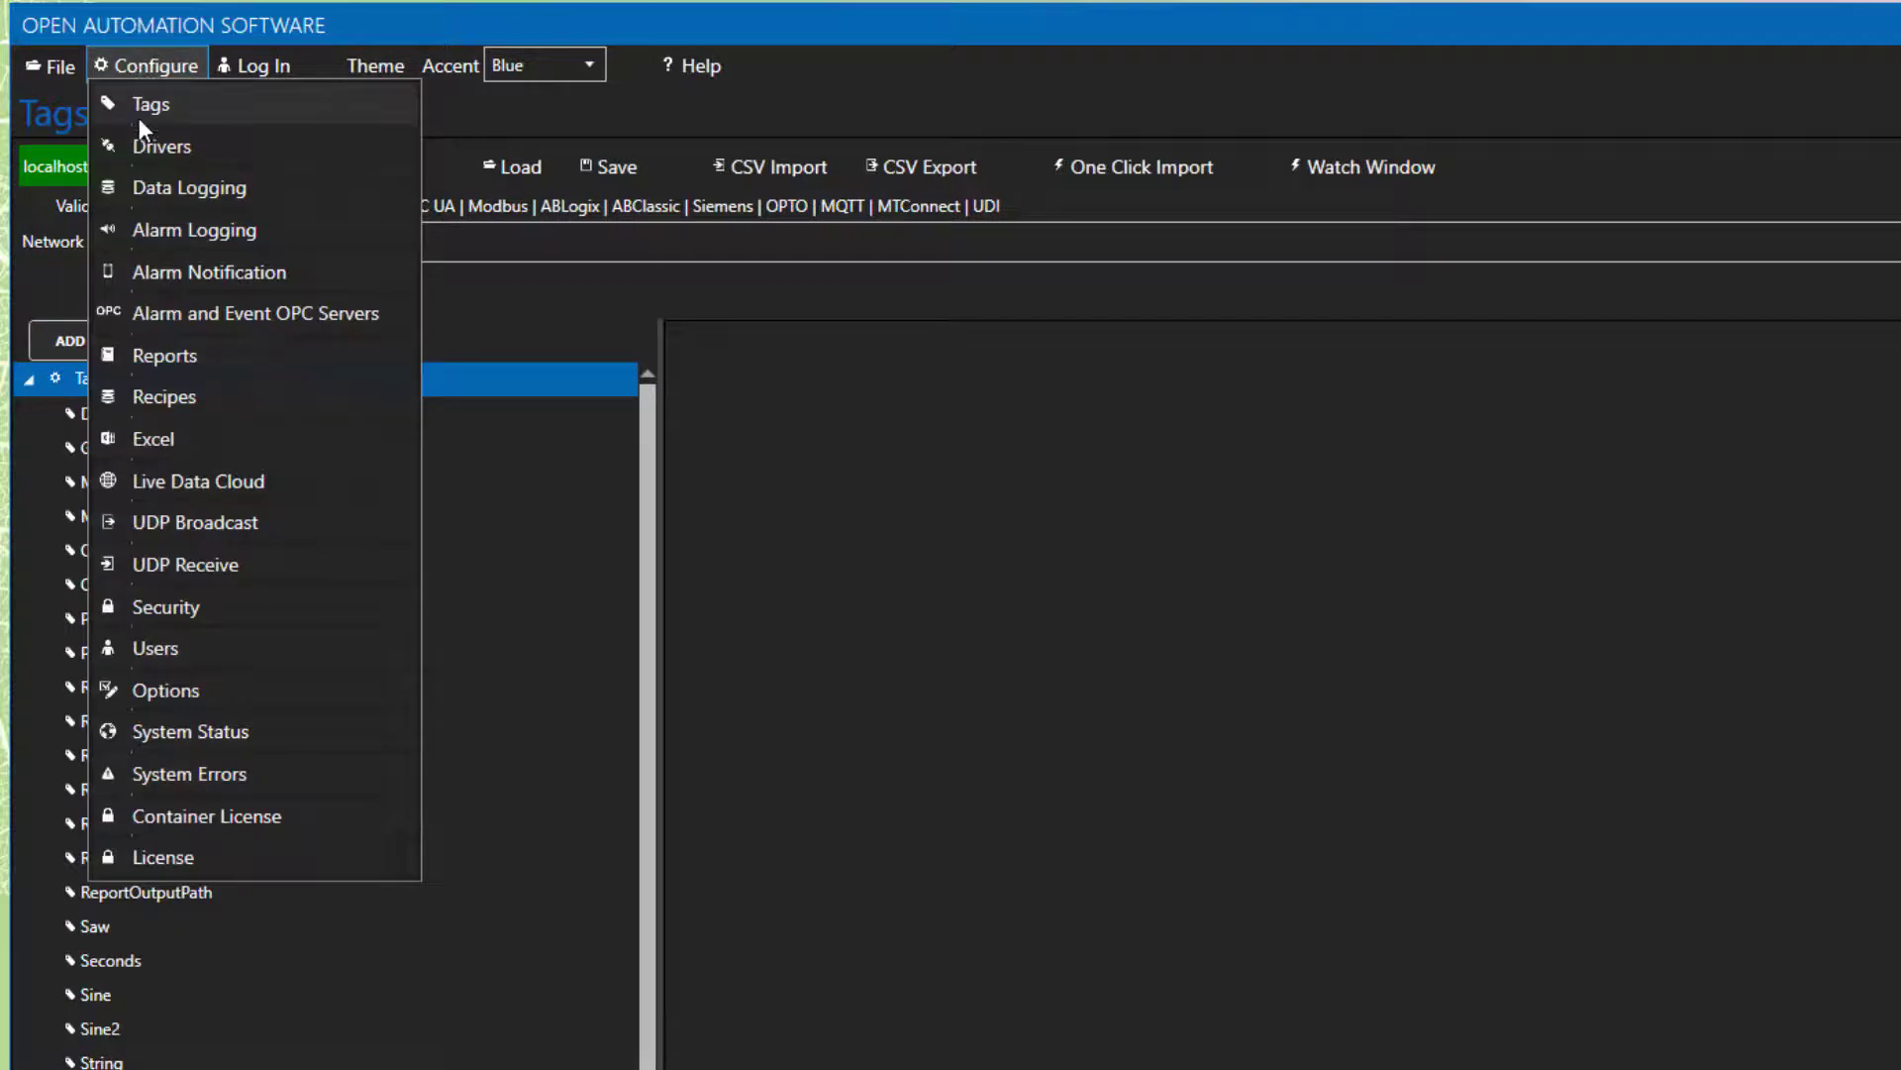
{"action": "left_click", "coordinate": [140, 145]}
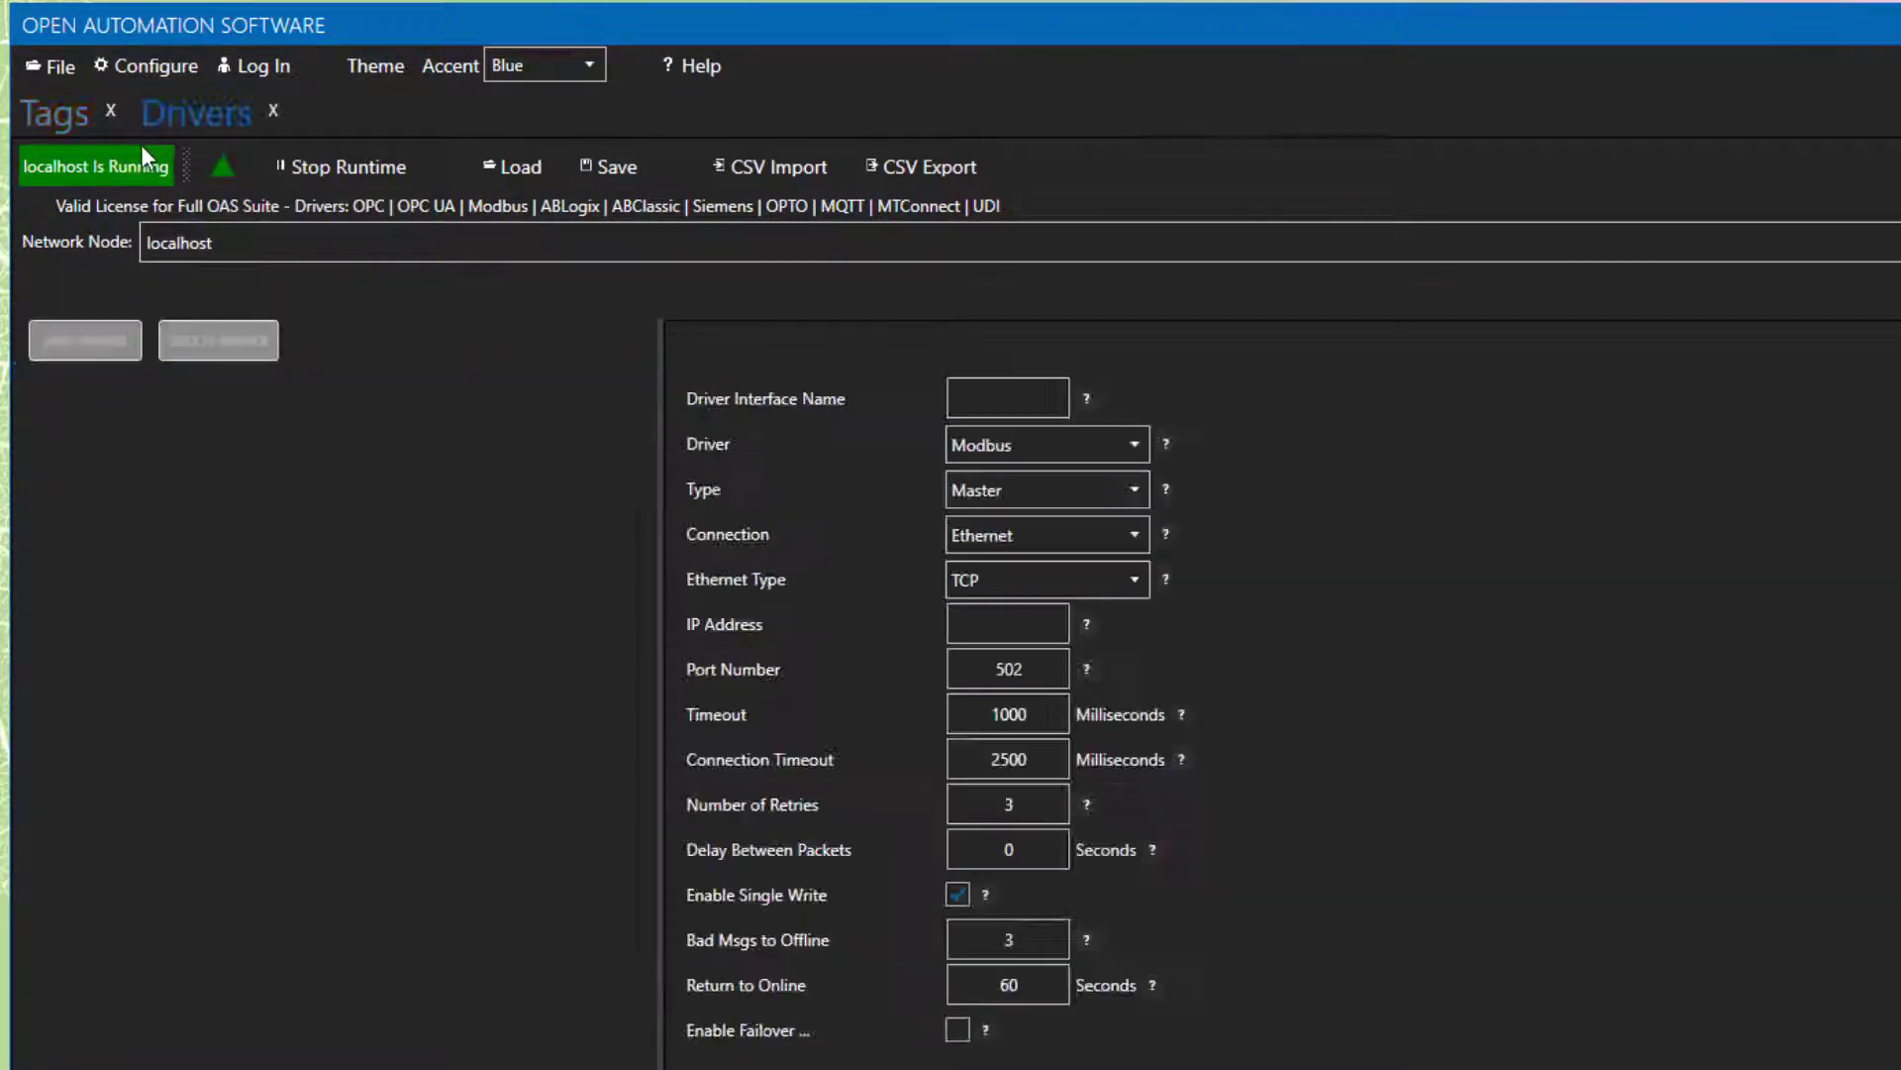
{"action": "left_click", "coordinate": [1000, 410]}
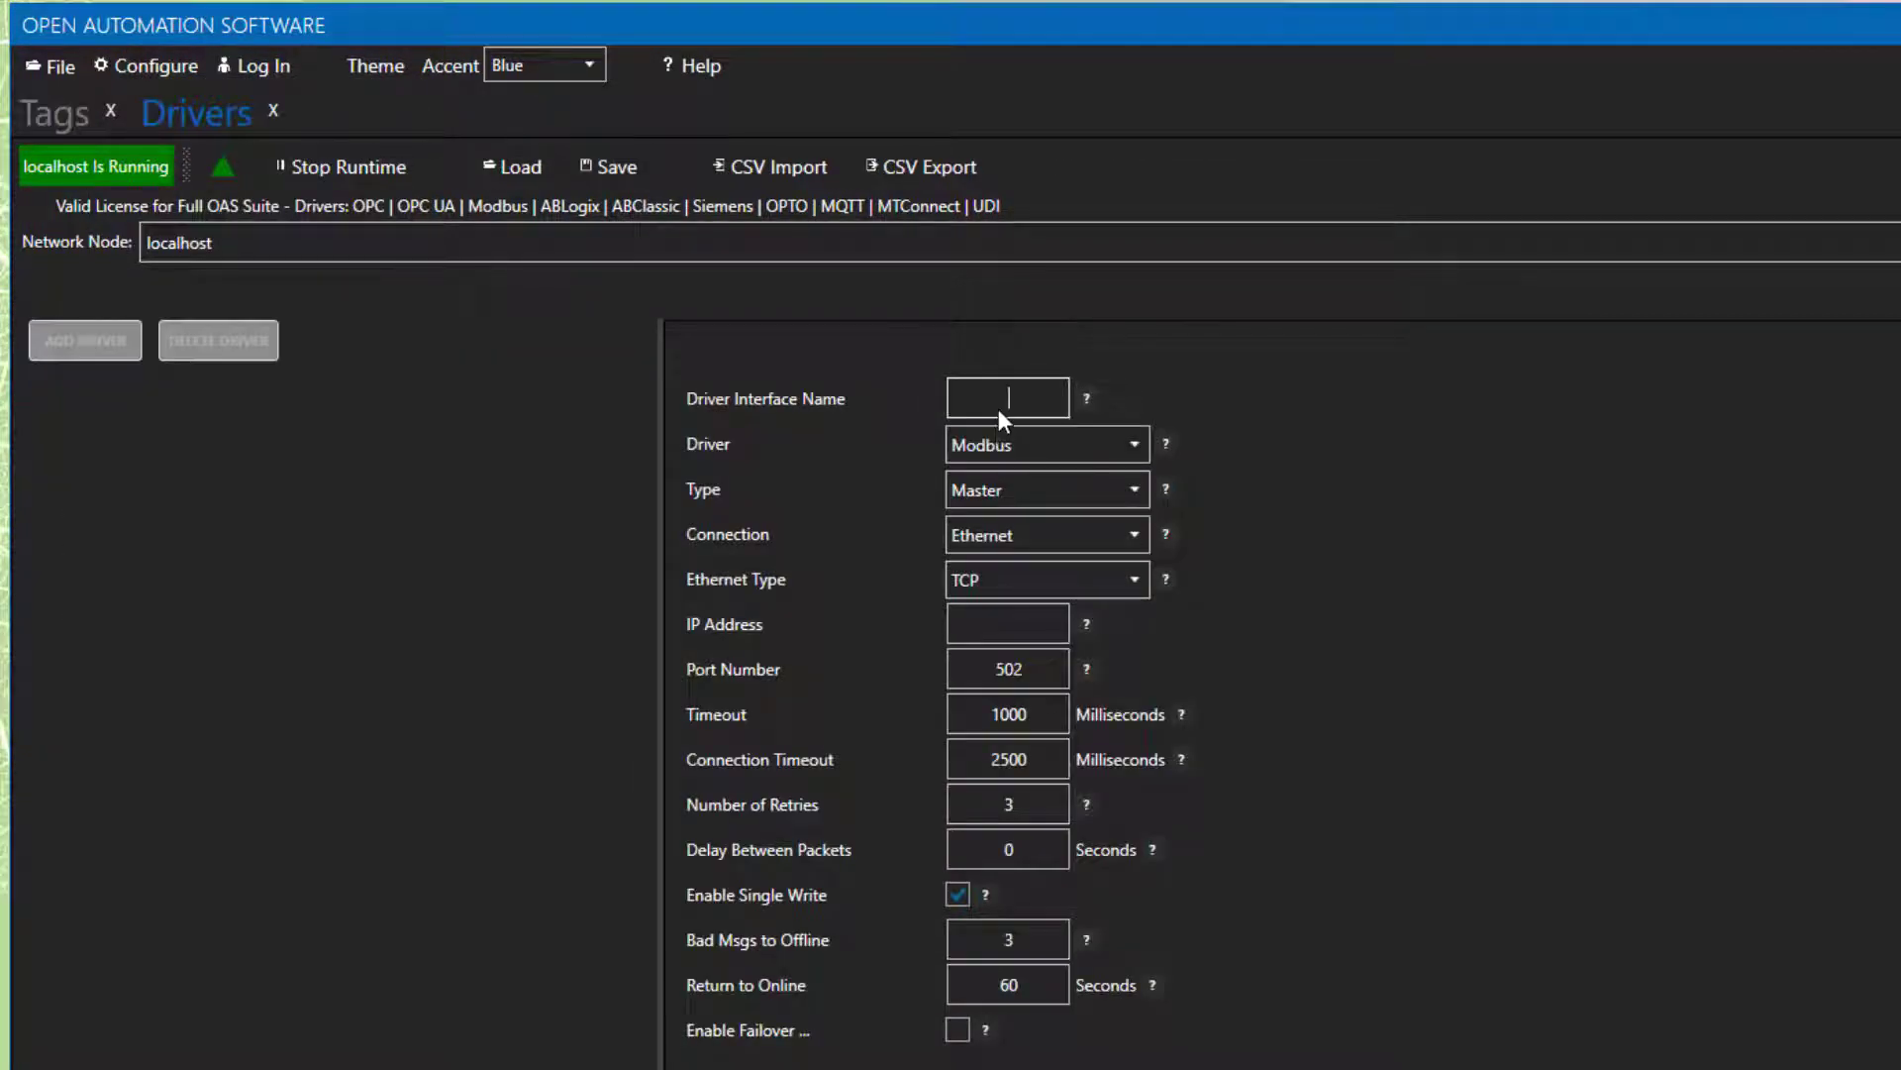
{"action": "type", "text": "Azure"}
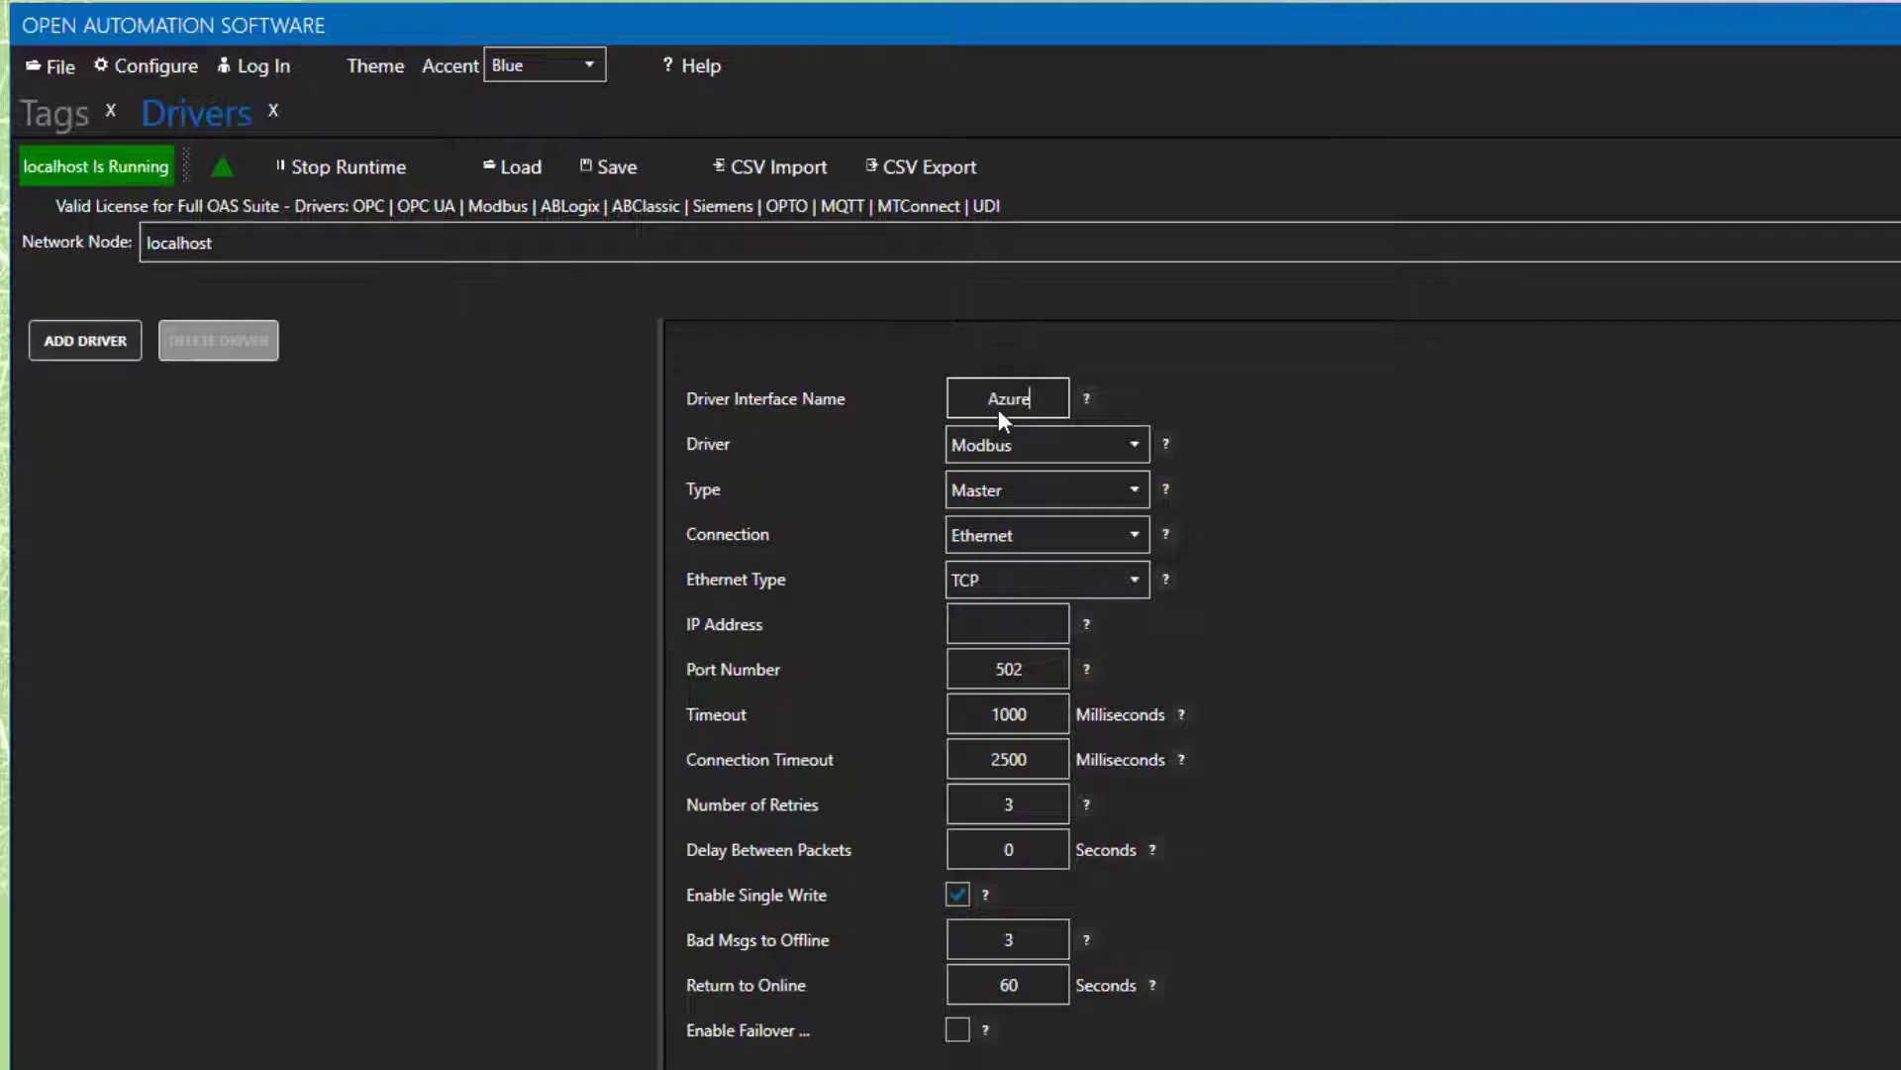
{"action": "left_click", "coordinate": [1025, 444]}
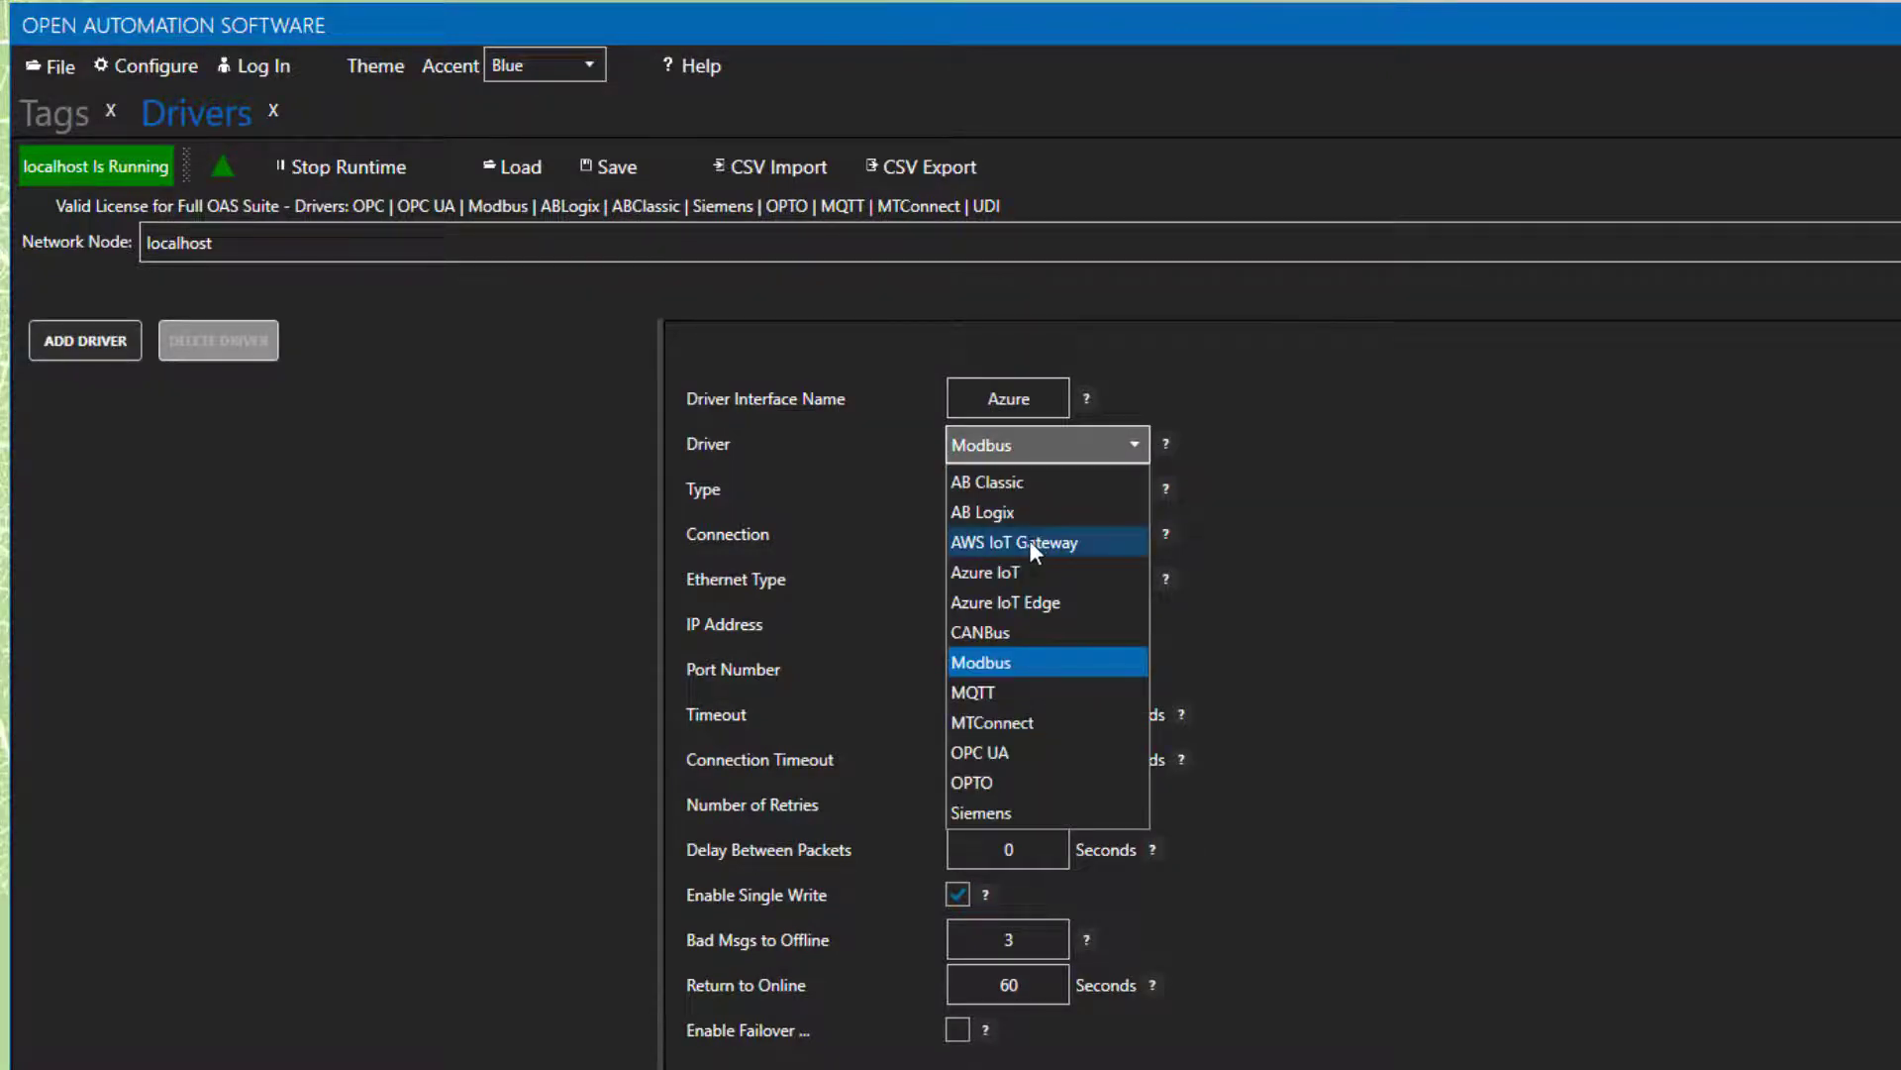
{"action": "left_click", "coordinate": [1028, 568]}
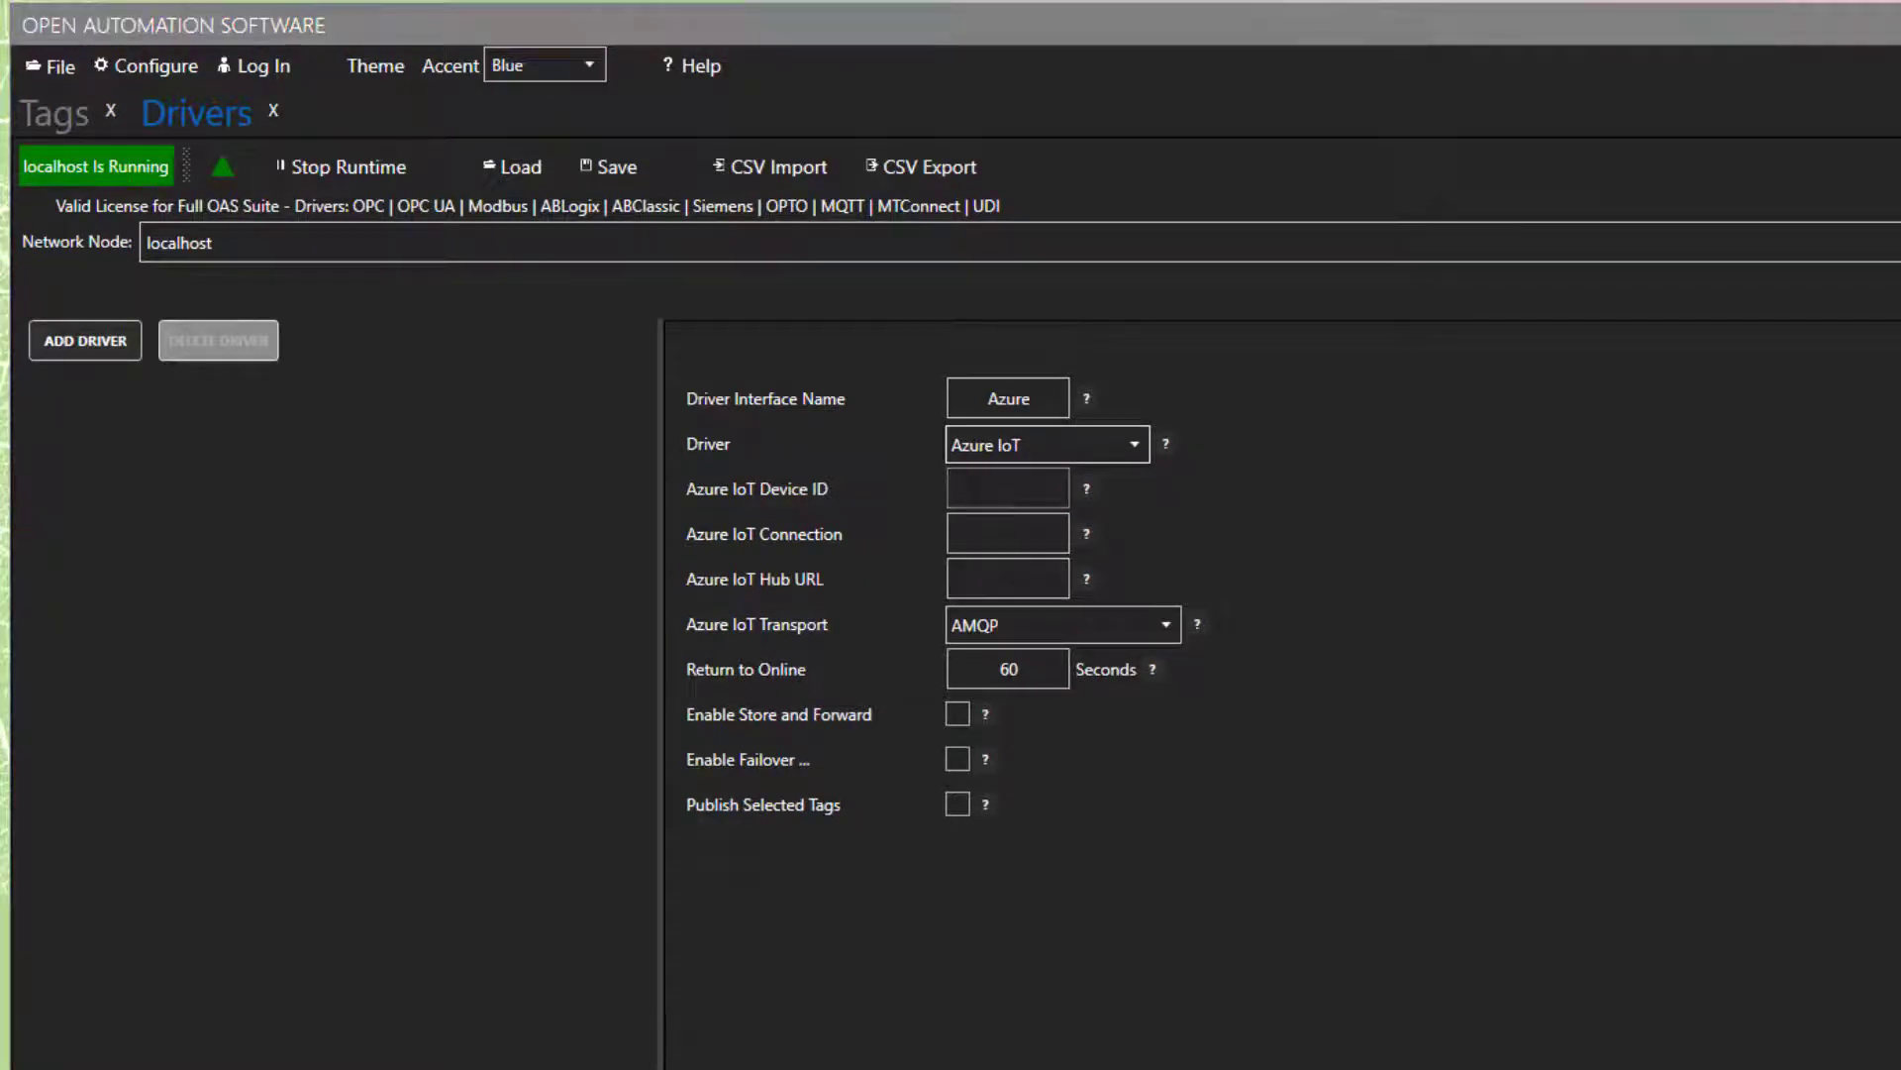
Enter device ID OASIOT, the connection string and hub URL, and enable store and forward.
{"action": "left_click", "coordinate": [1008, 488]}
{"action": "type", "text": "OASIOT"}
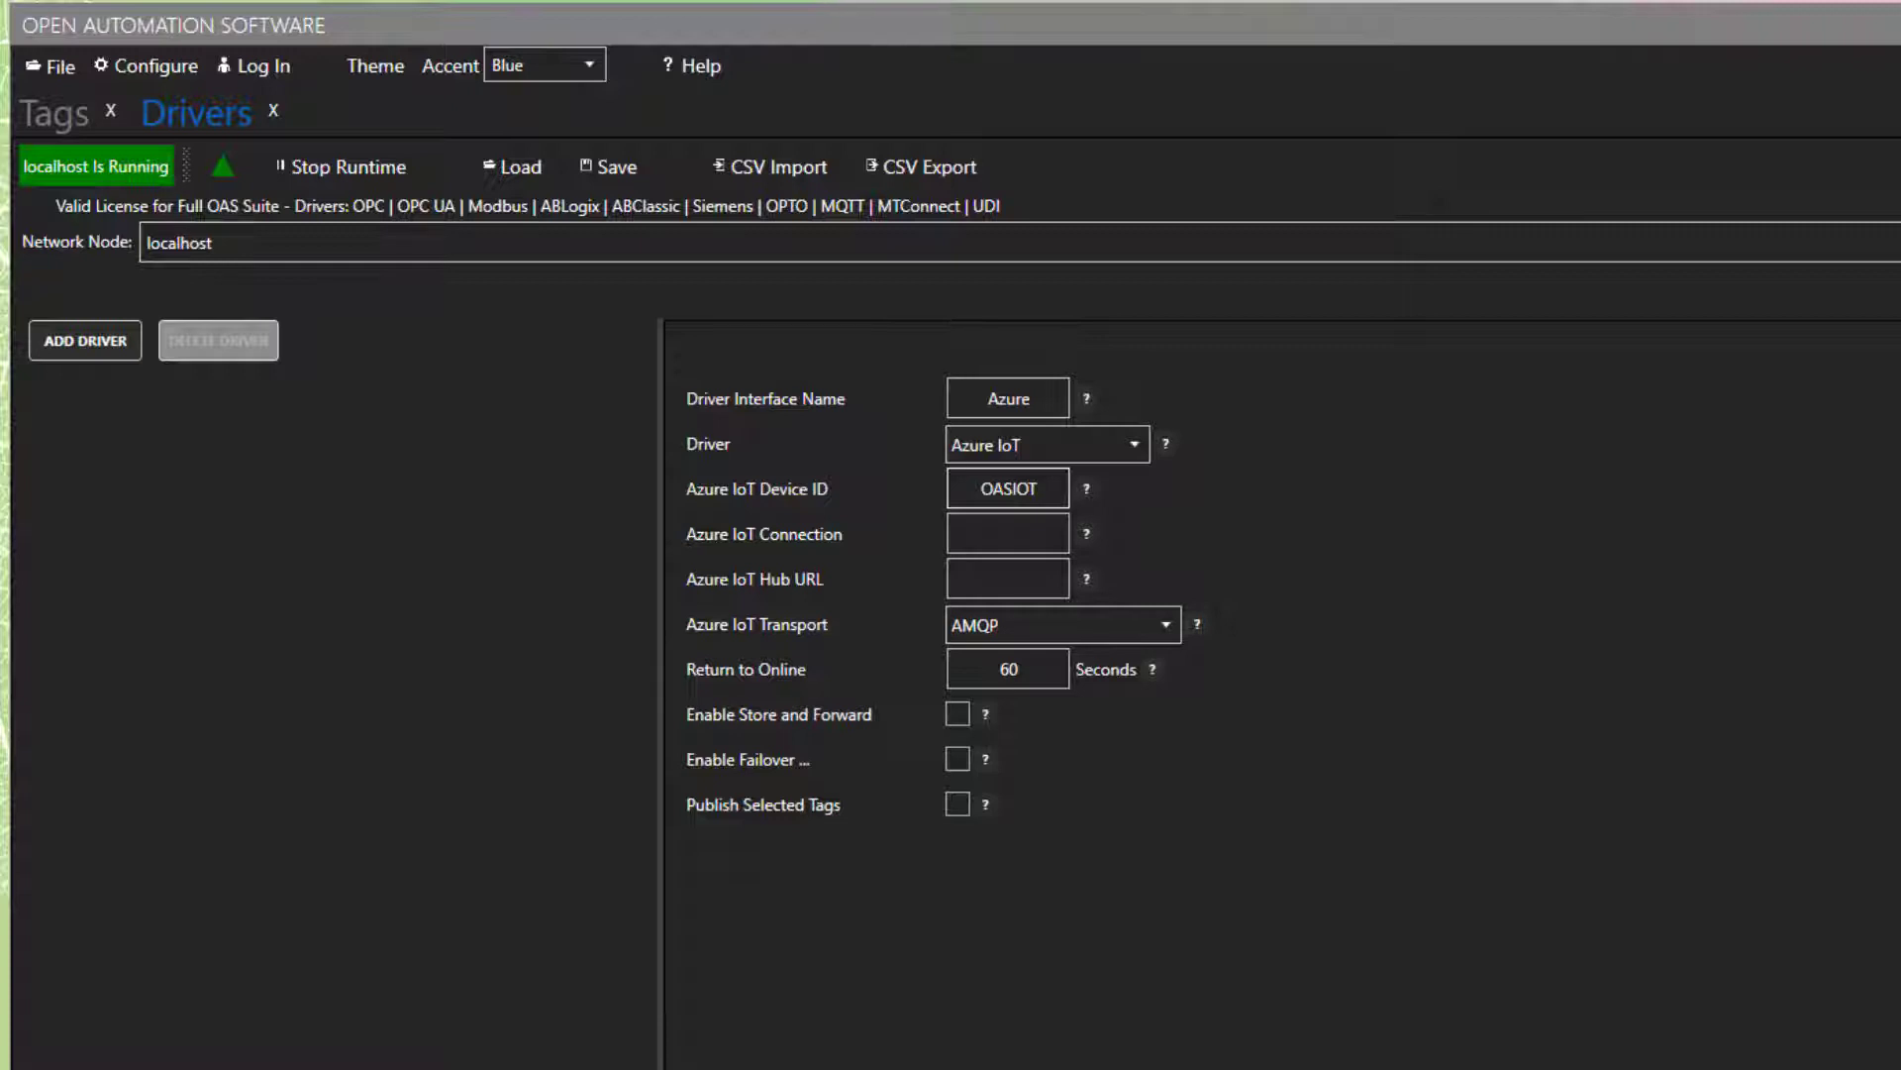
{"action": "left_click", "coordinate": [1008, 534]}
{"action": "key", "text": "ctrl+v"}
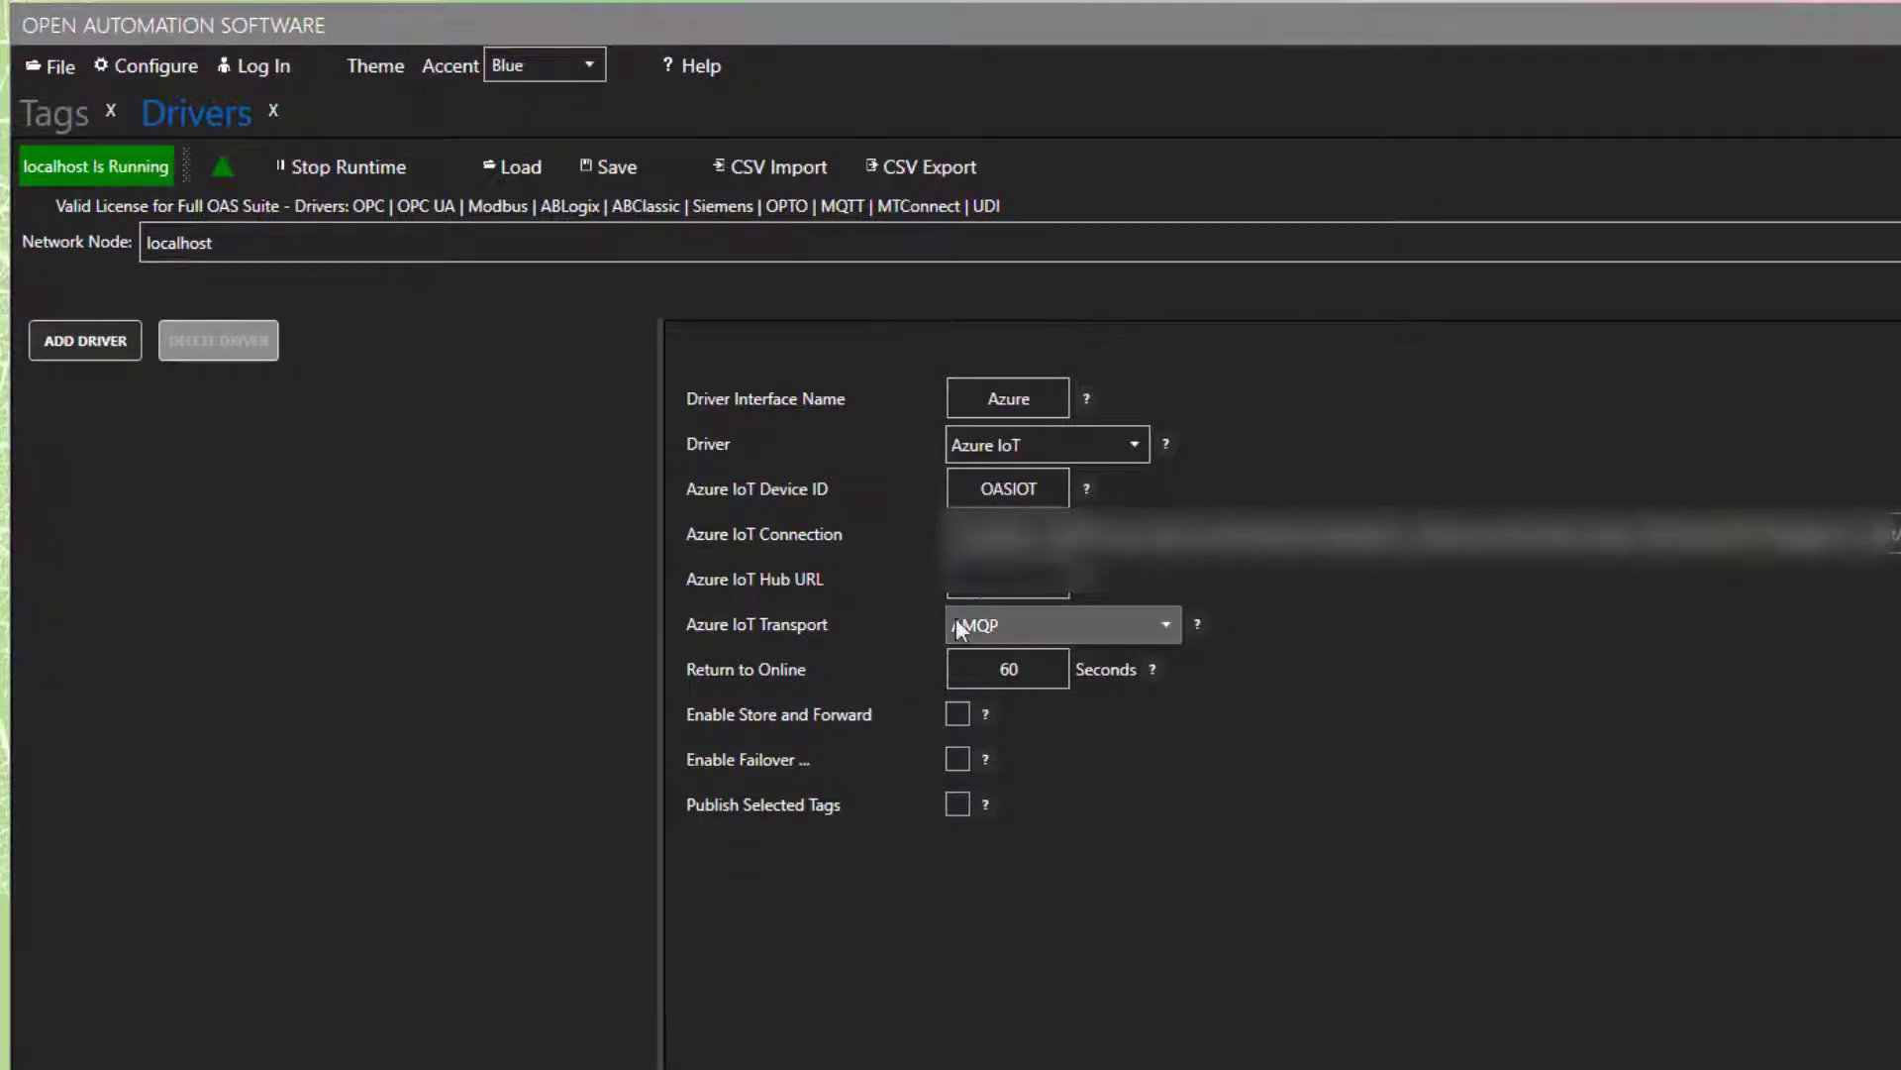
{"action": "key", "text": "alt+Tab"}
{"action": "key", "text": "ctrl+v"}
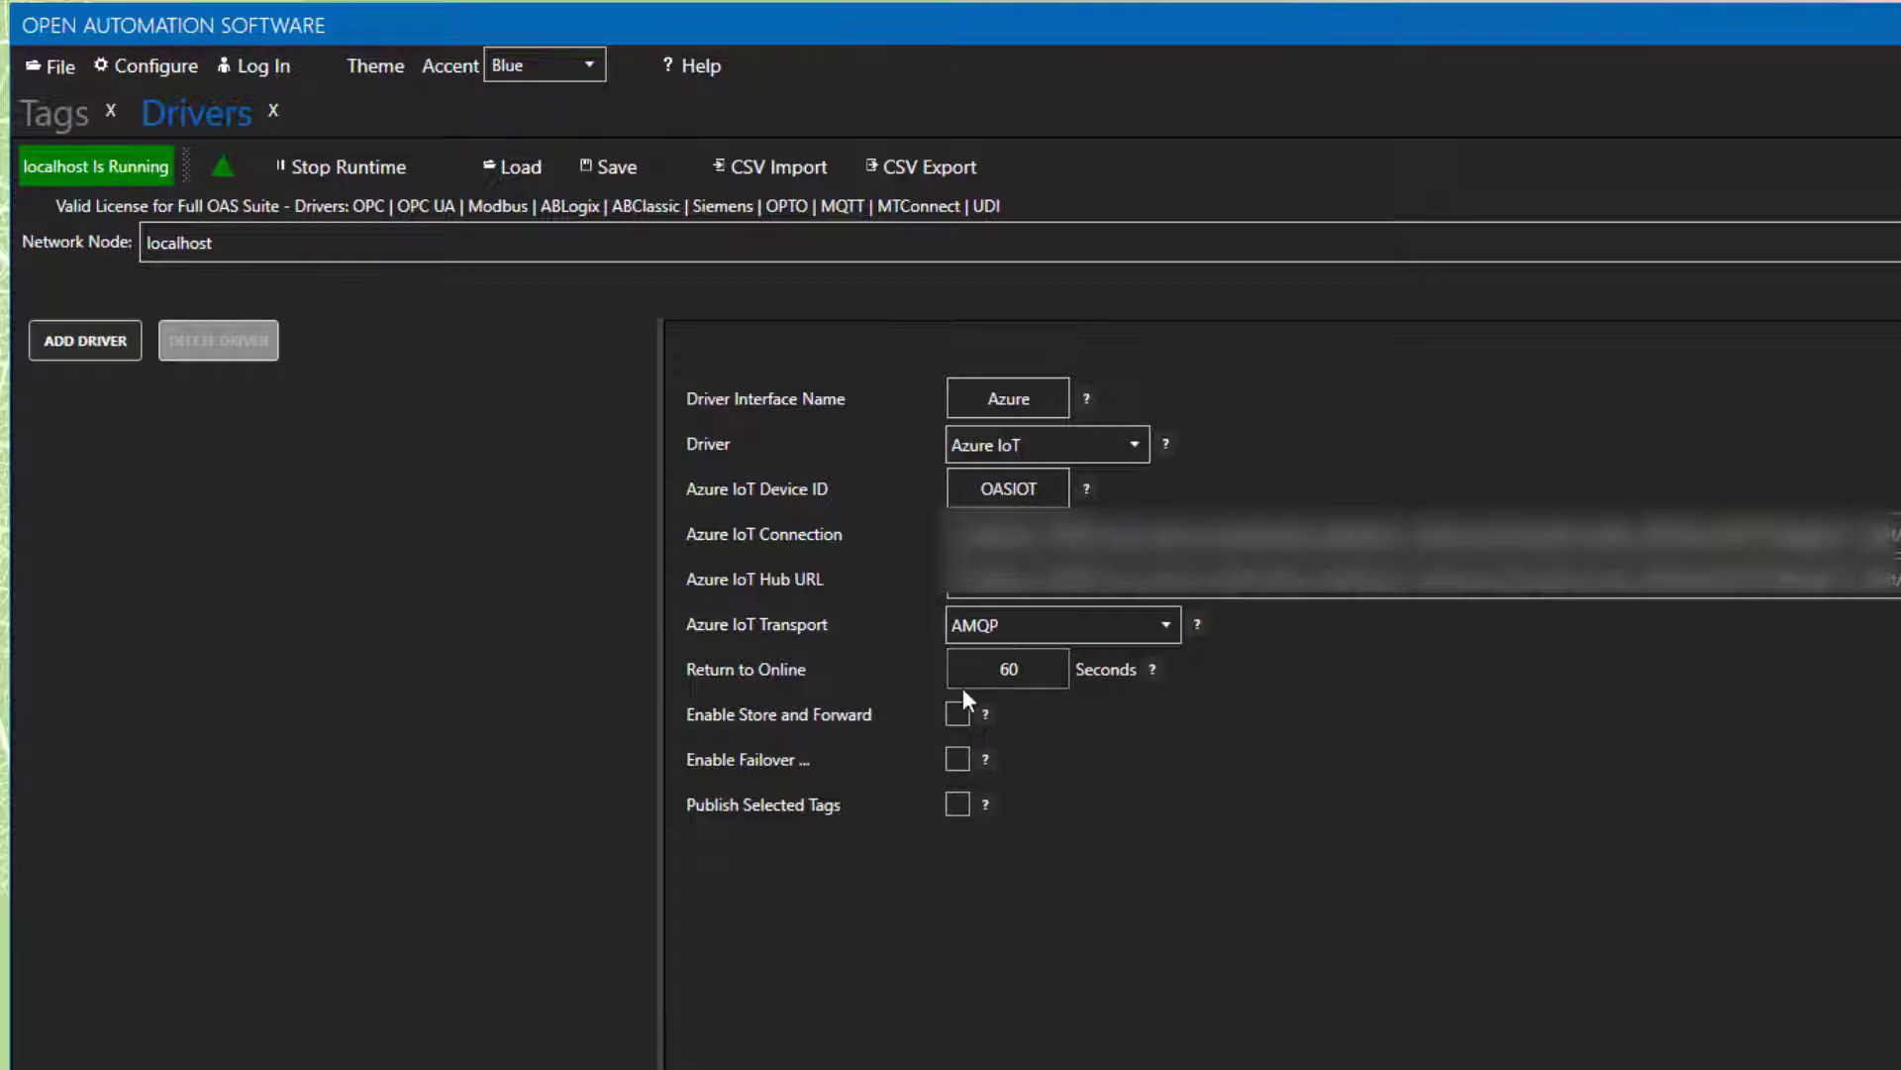
{"action": "left_click", "coordinate": [957, 714]}
{"action": "left_click", "coordinate": [957, 714]}
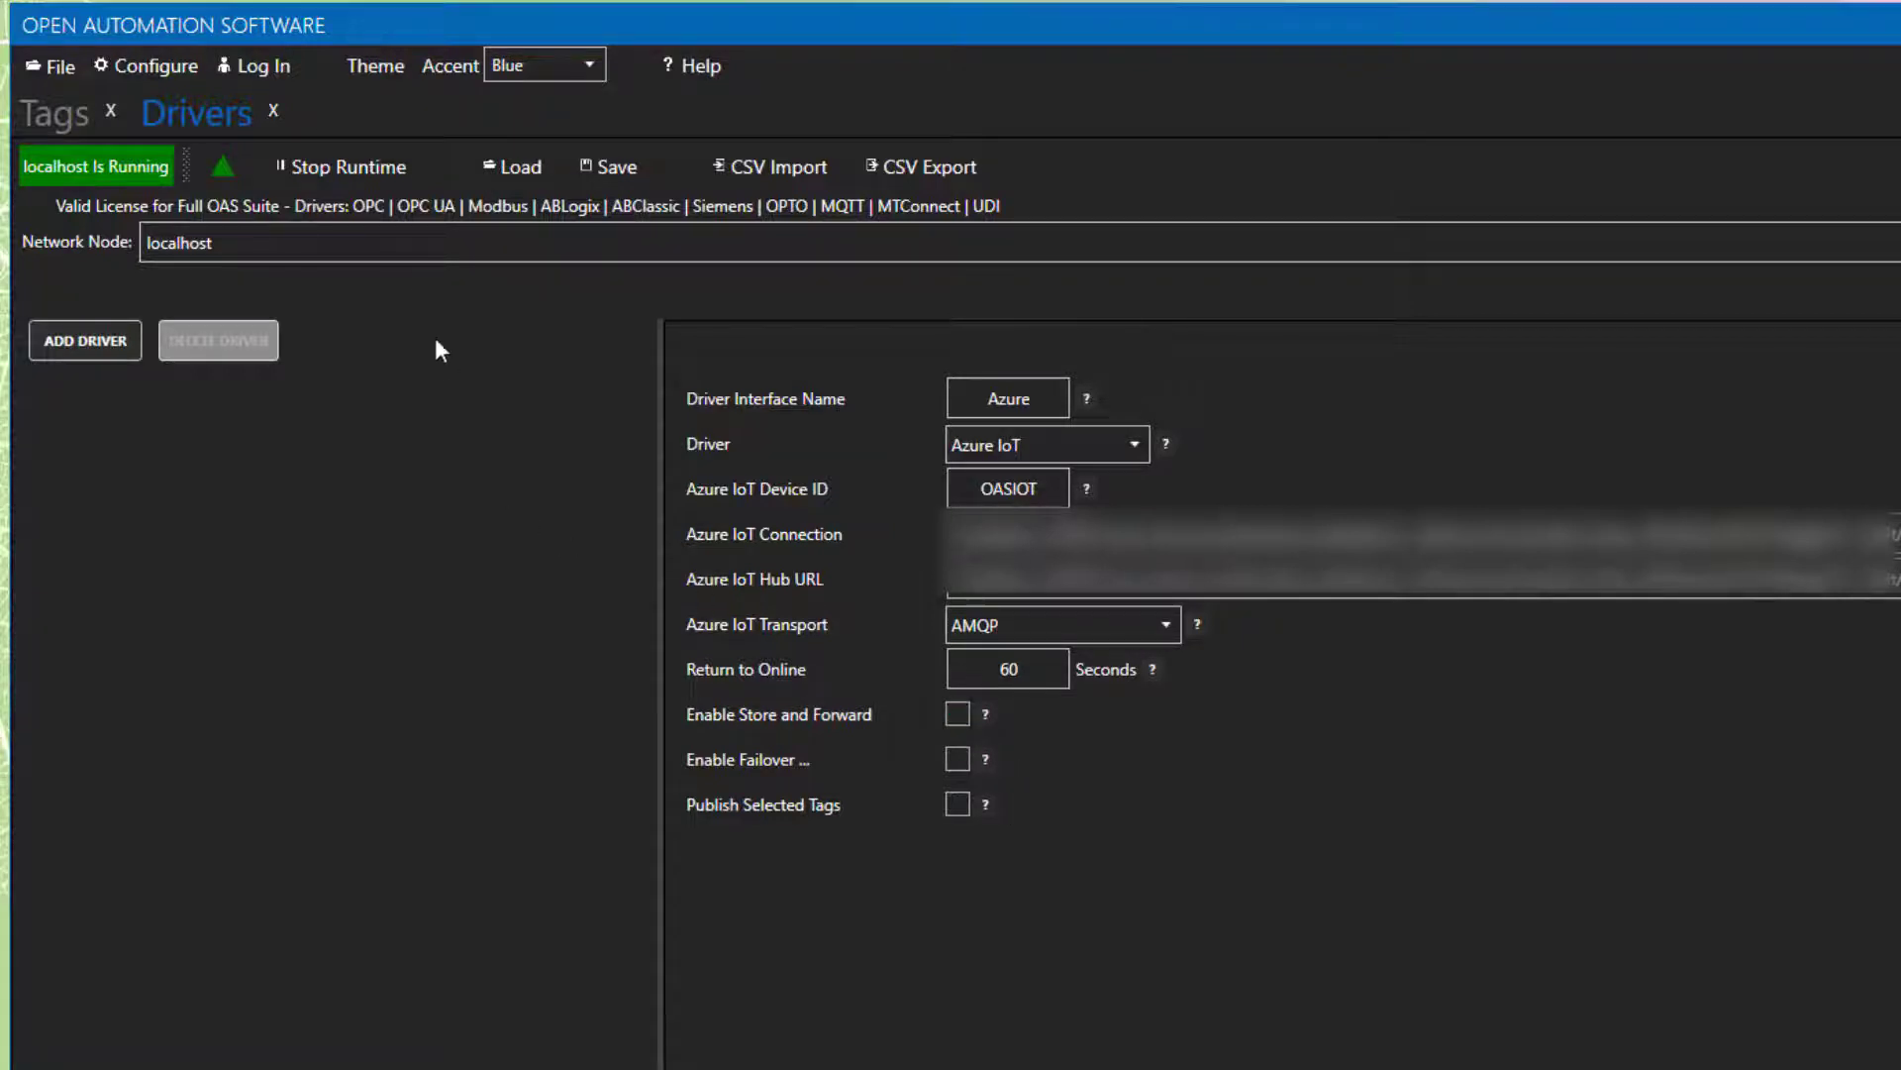
{"action": "left_click", "coordinate": [200, 63]}
{"action": "left_click", "coordinate": [174, 690]}
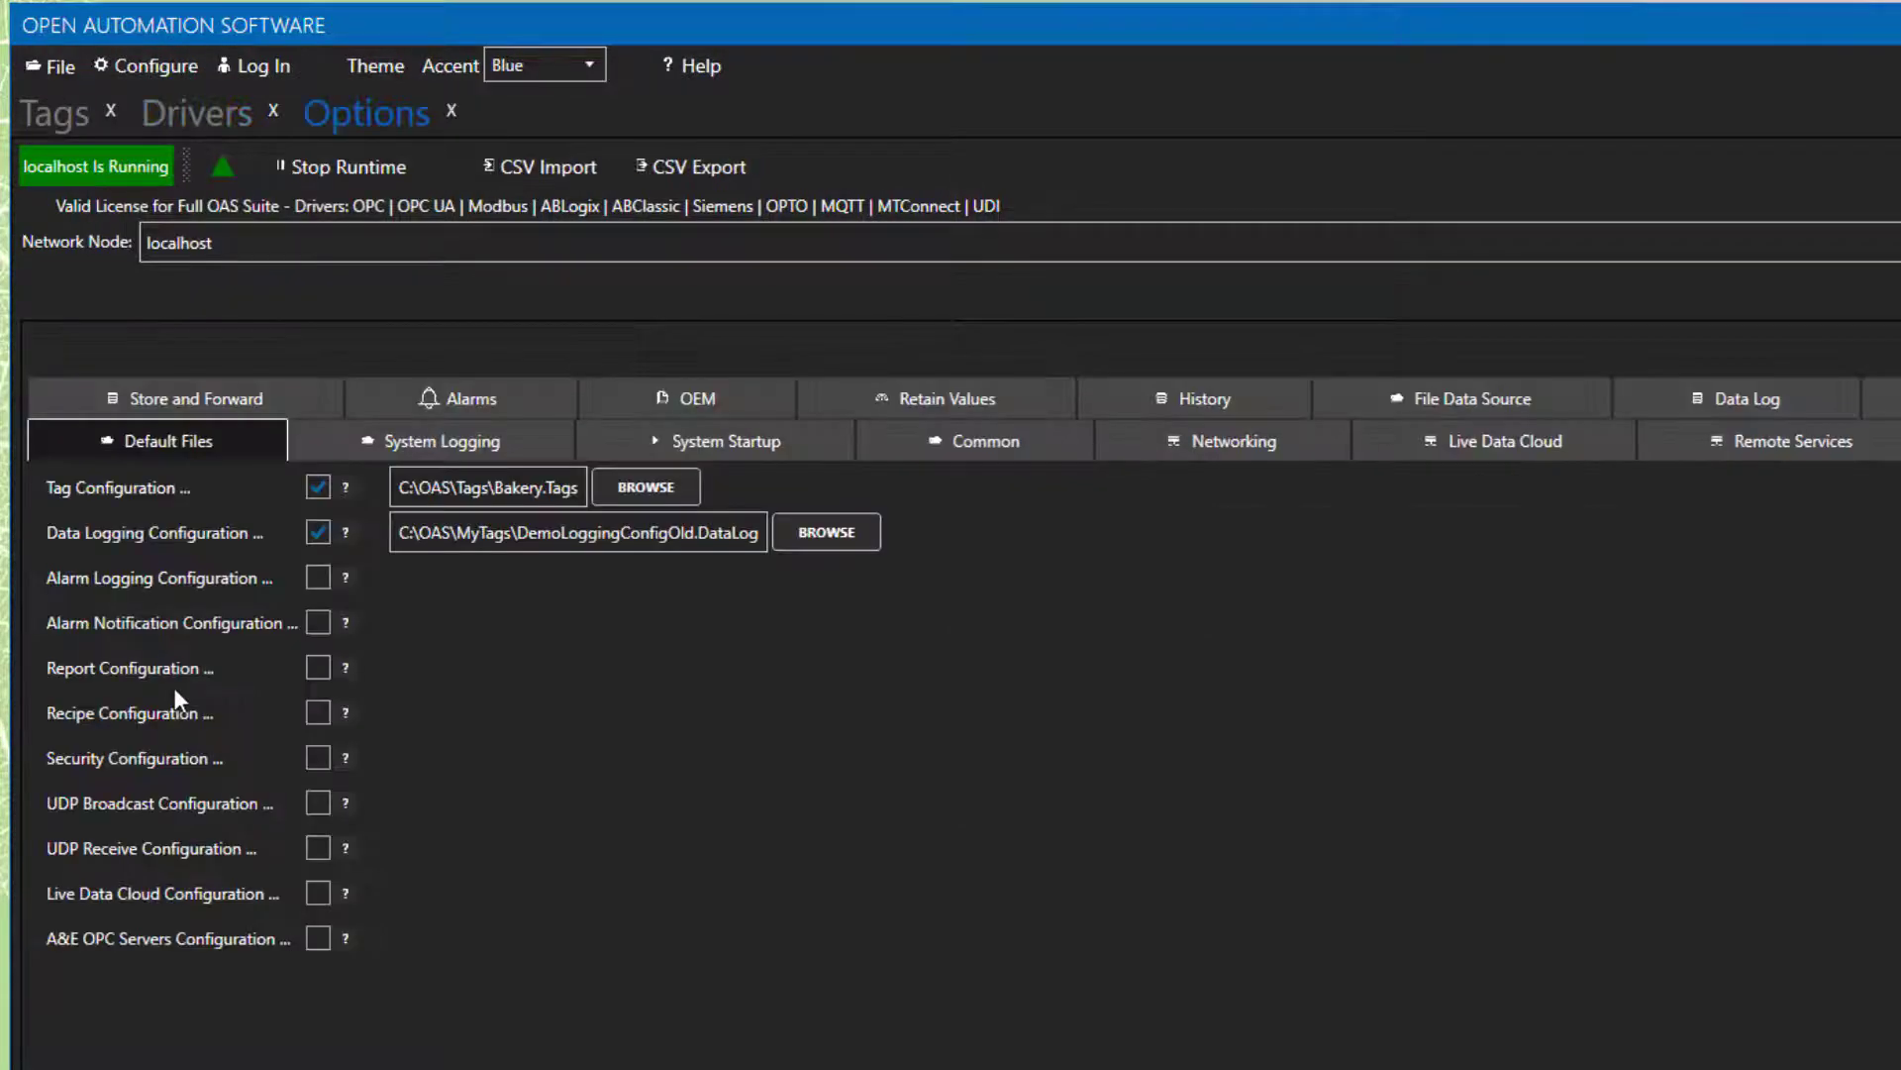
{"action": "left_click", "coordinate": [223, 402]}
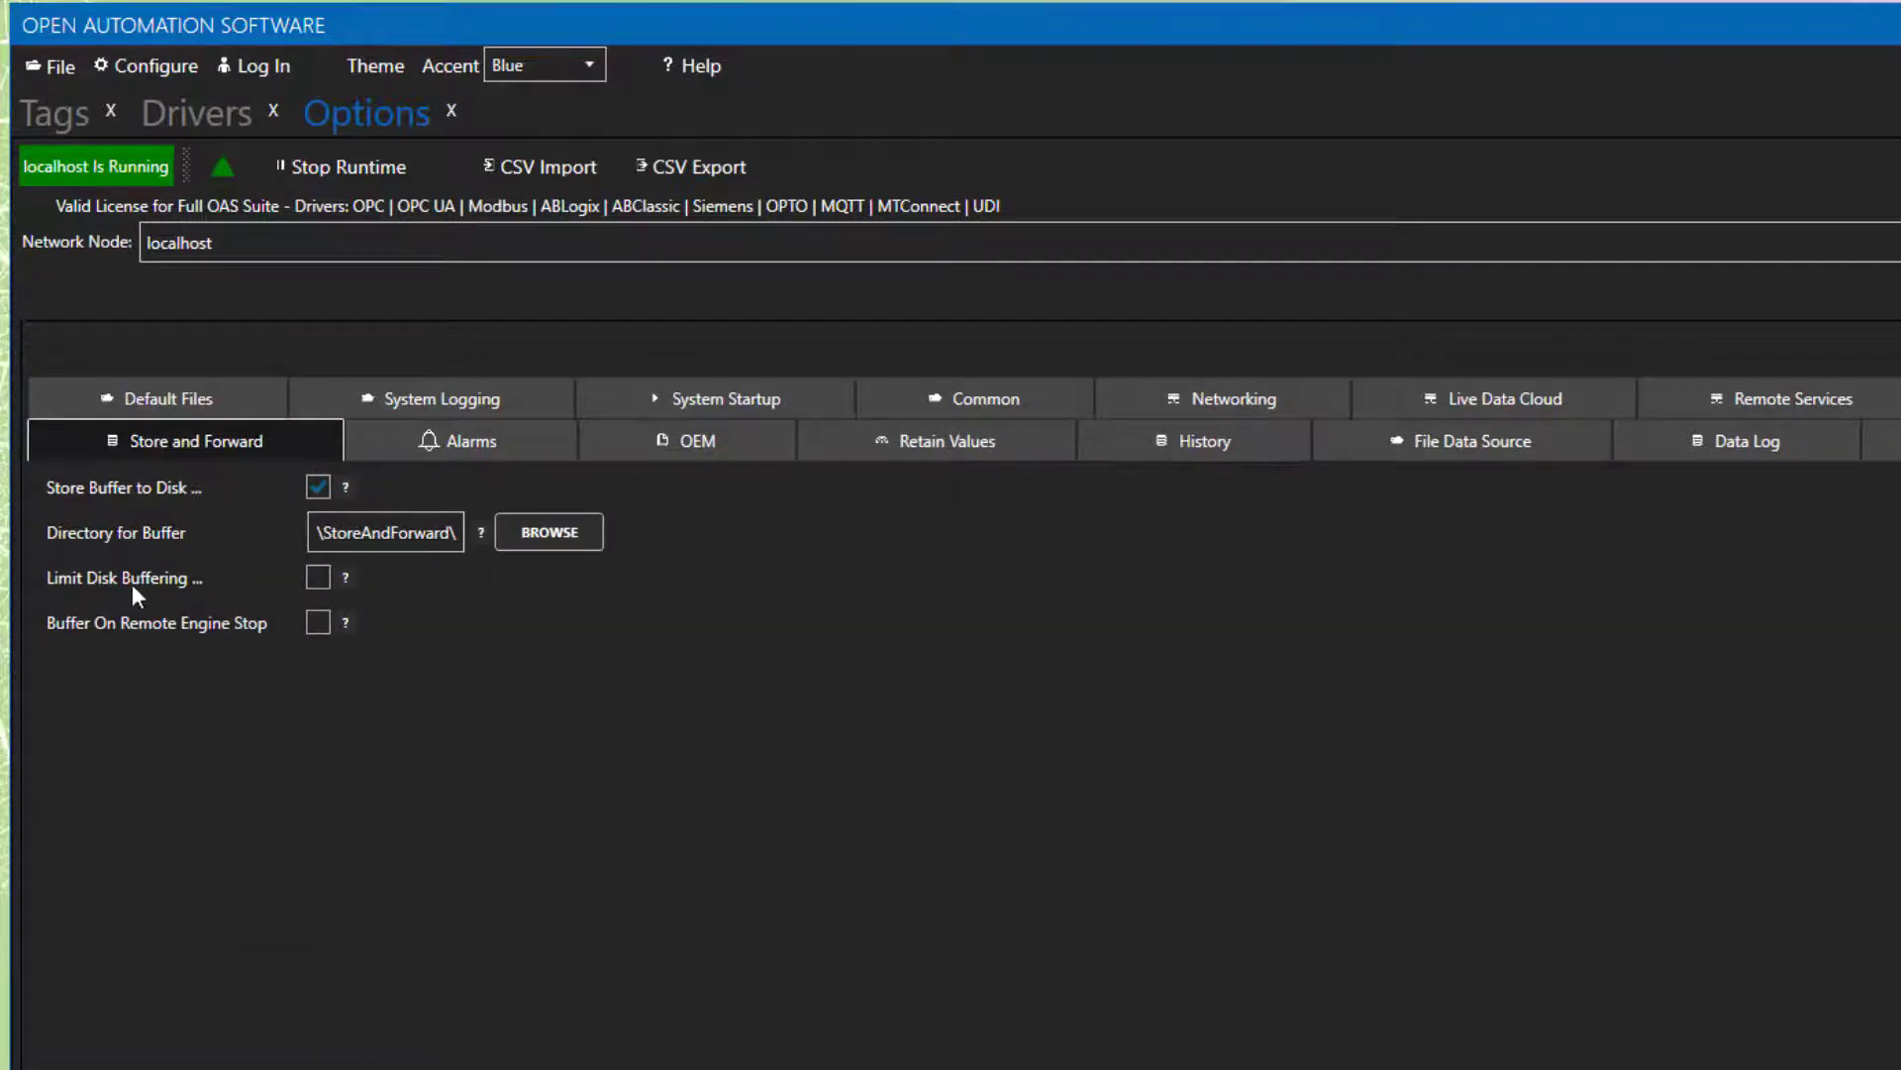
{"action": "left_click", "coordinate": [316, 582]}
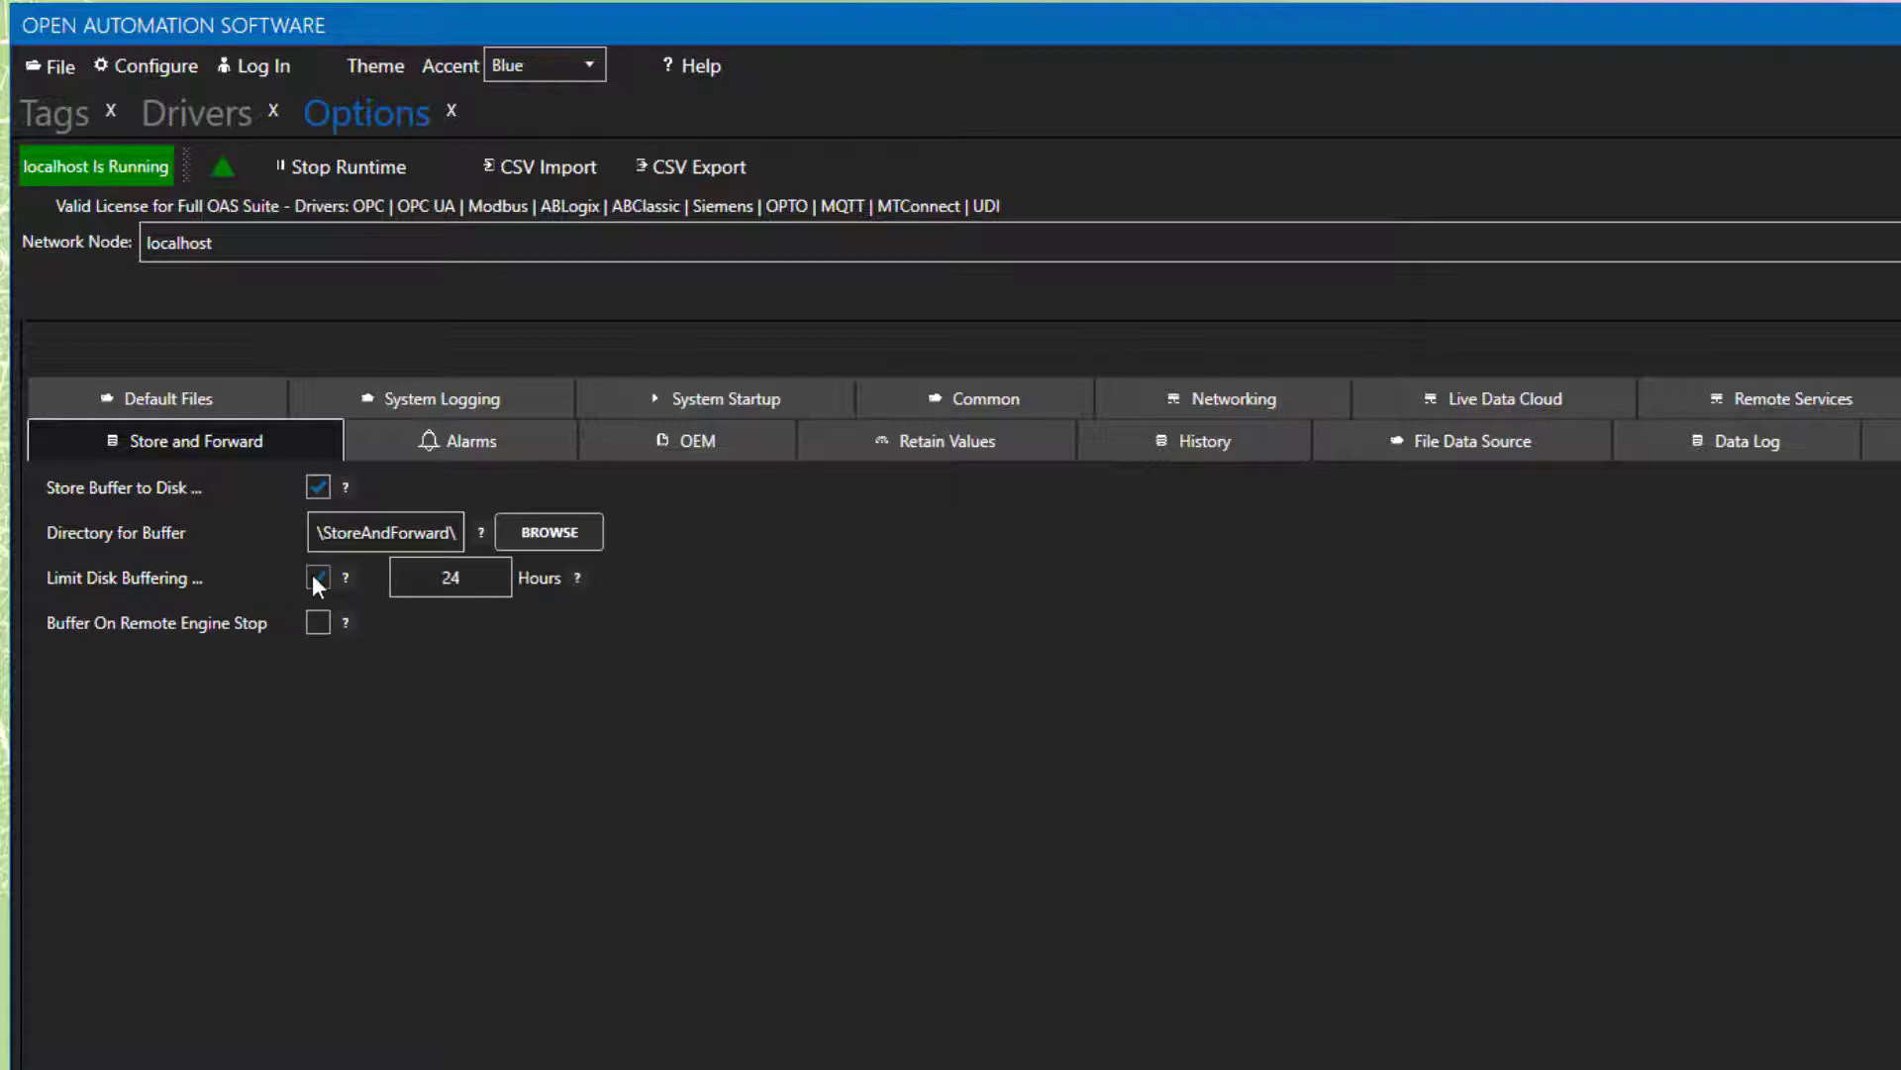
{"action": "left_click", "coordinate": [316, 580]}
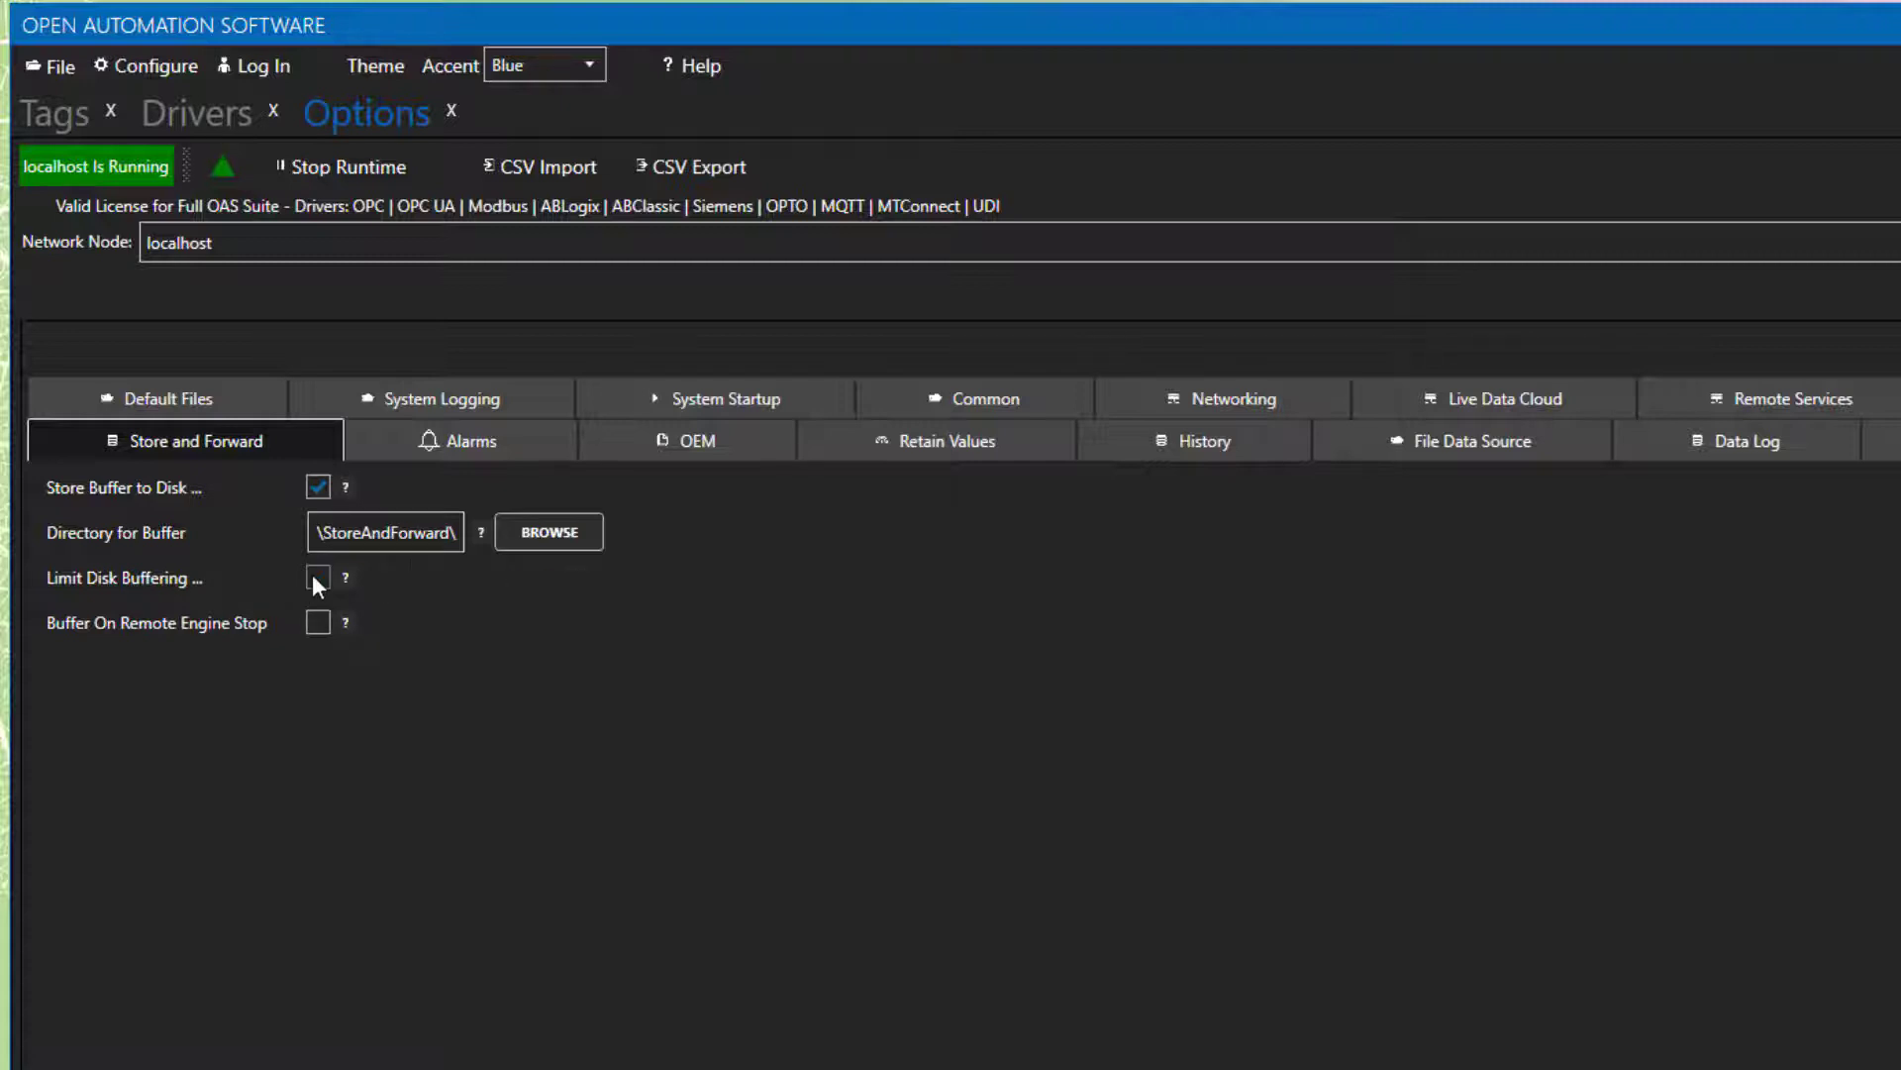
{"action": "left_click", "coordinate": [454, 109]}
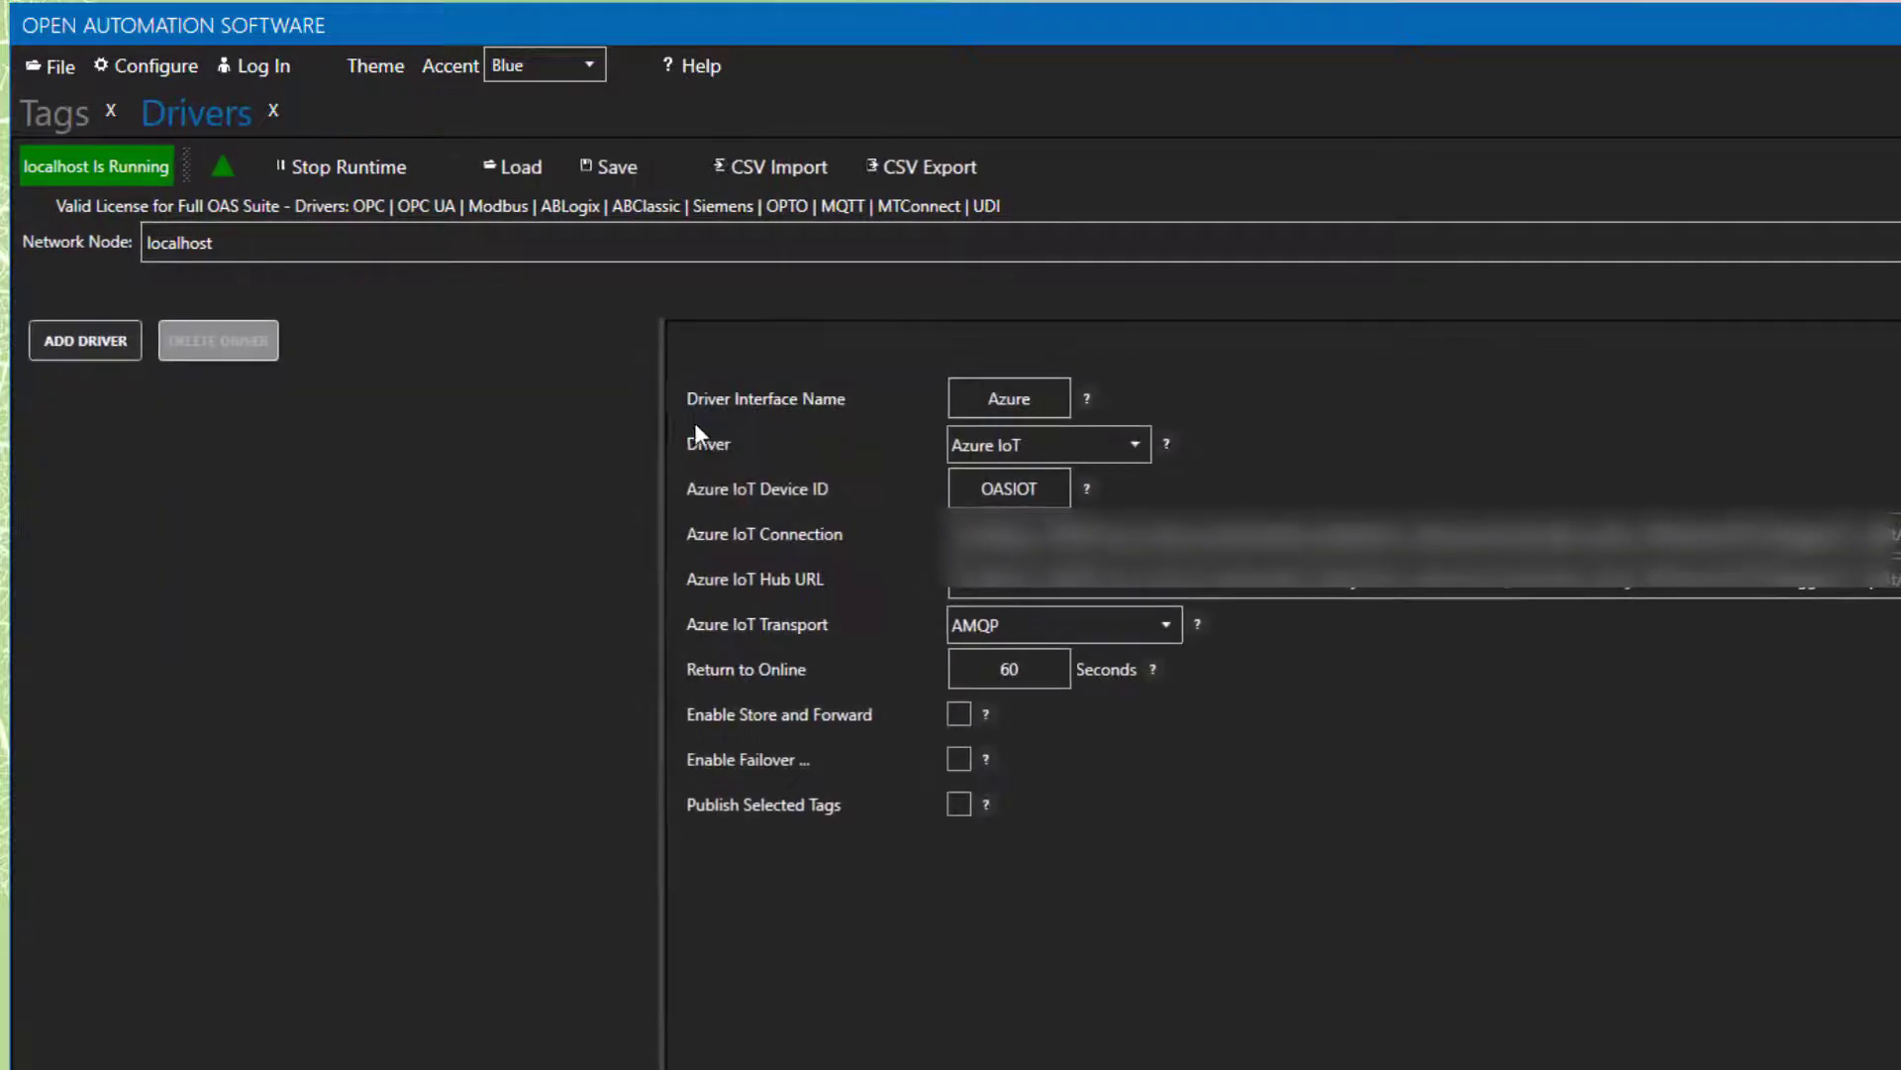
Enable Publish Selected Tags, try Event Driven and Specific Time of Day, then return Publish Type to Continuous.
{"action": "left_click", "coordinate": [955, 806]}
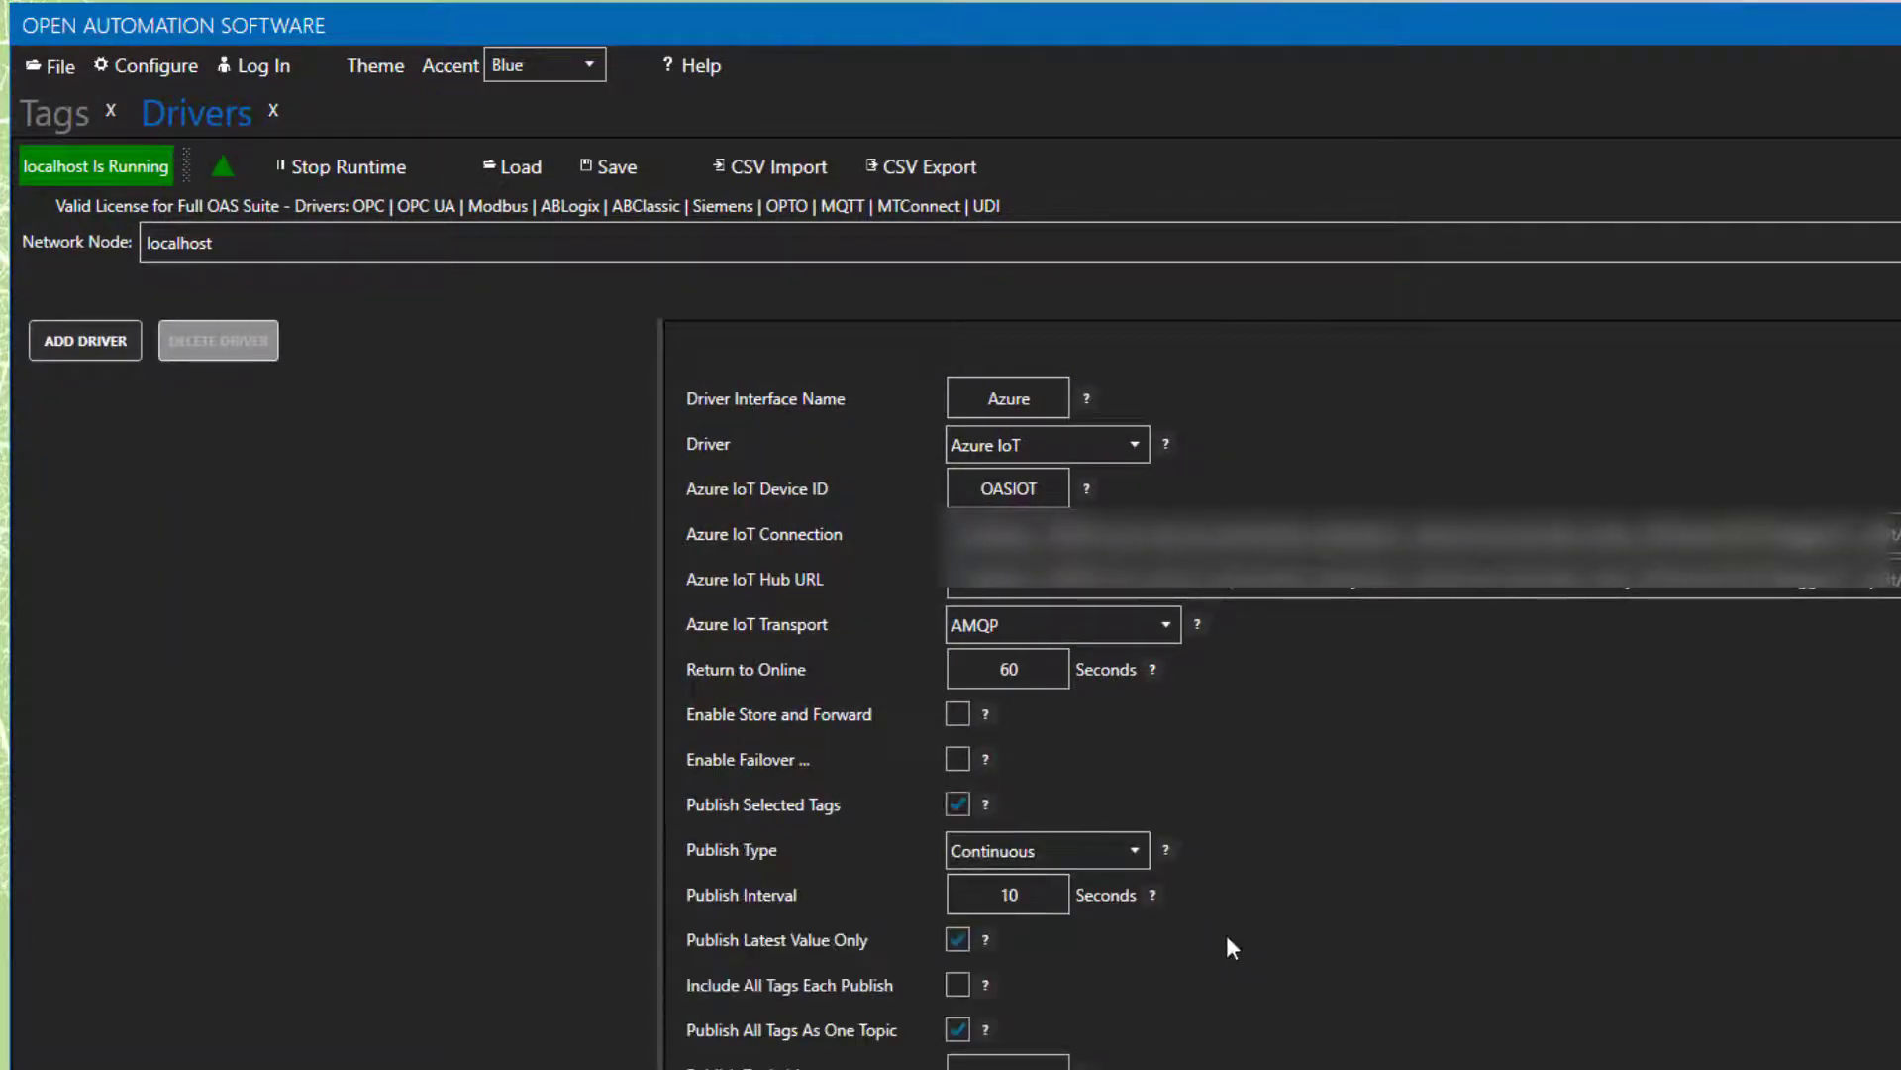
{"action": "scroll", "coordinate": [1227, 937], "scroll_direction": "down", "scroll_amount": 1}
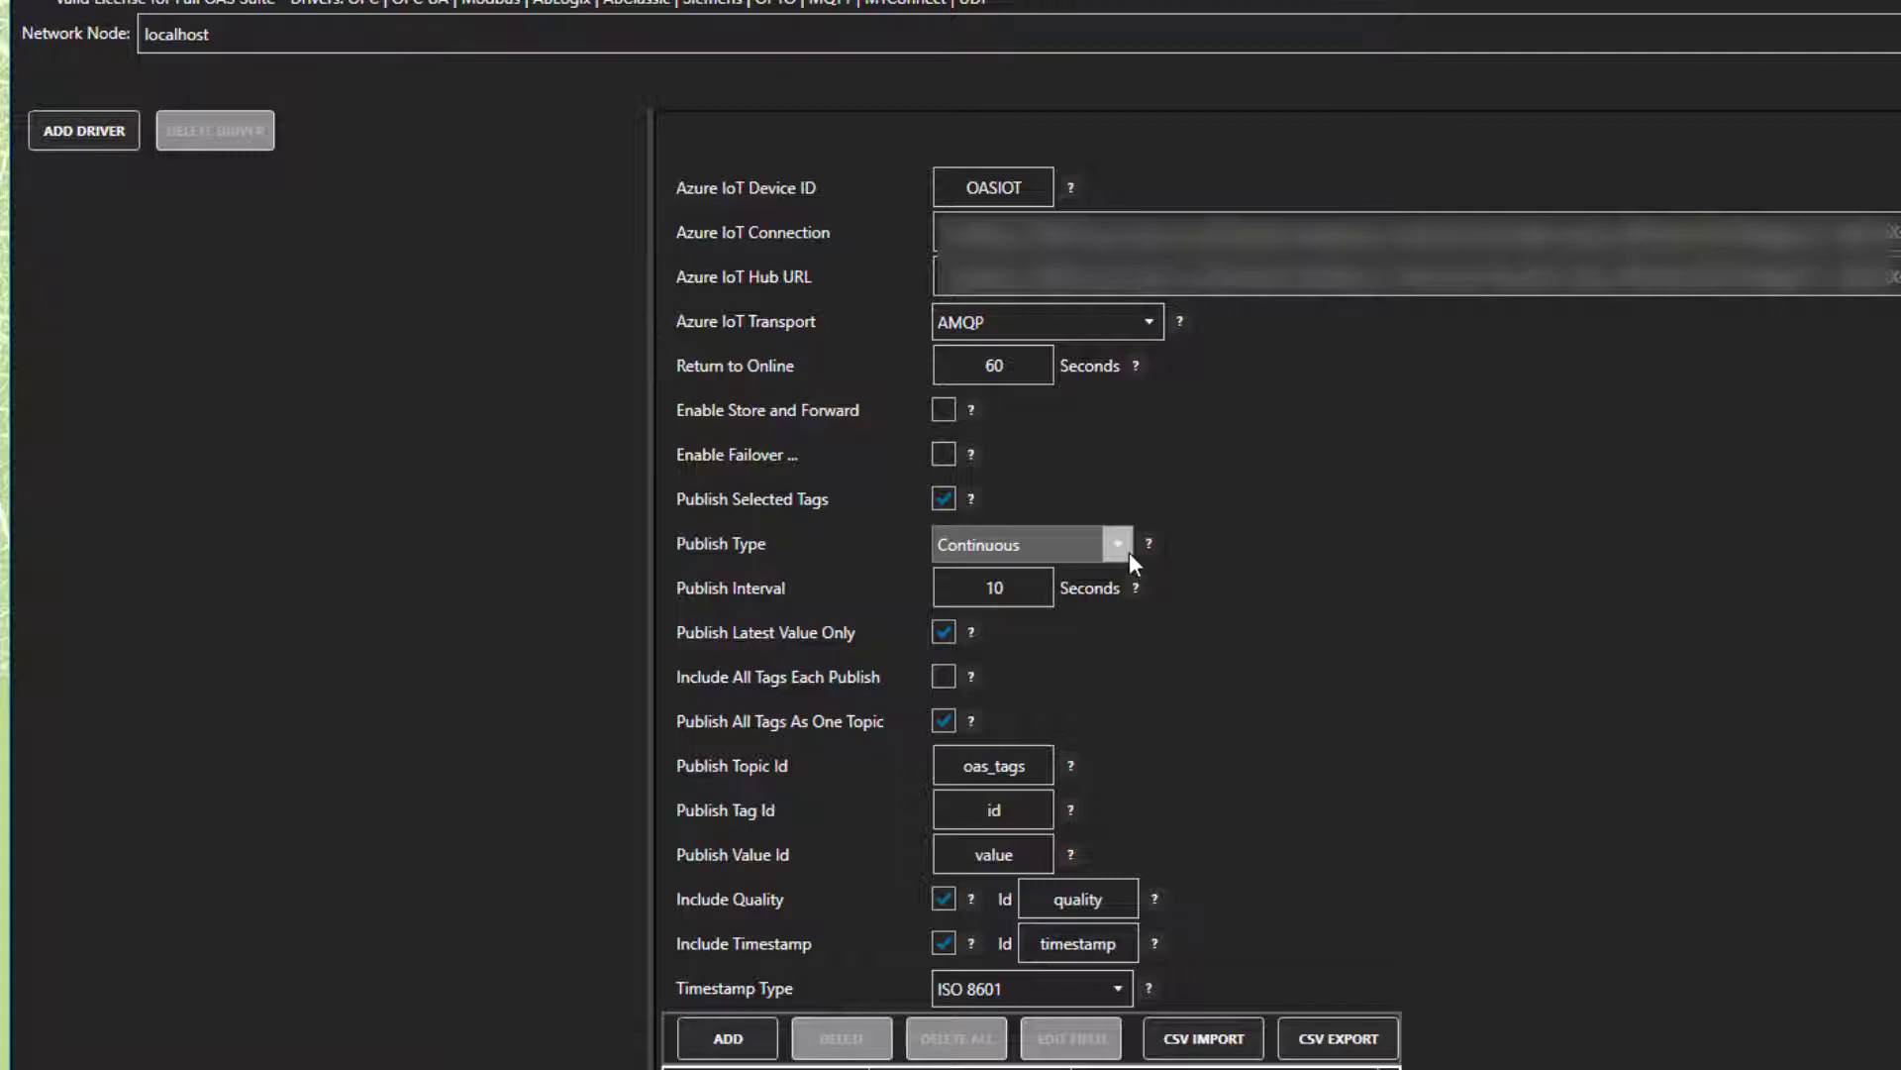
{"action": "left_click", "coordinate": [1128, 553]}
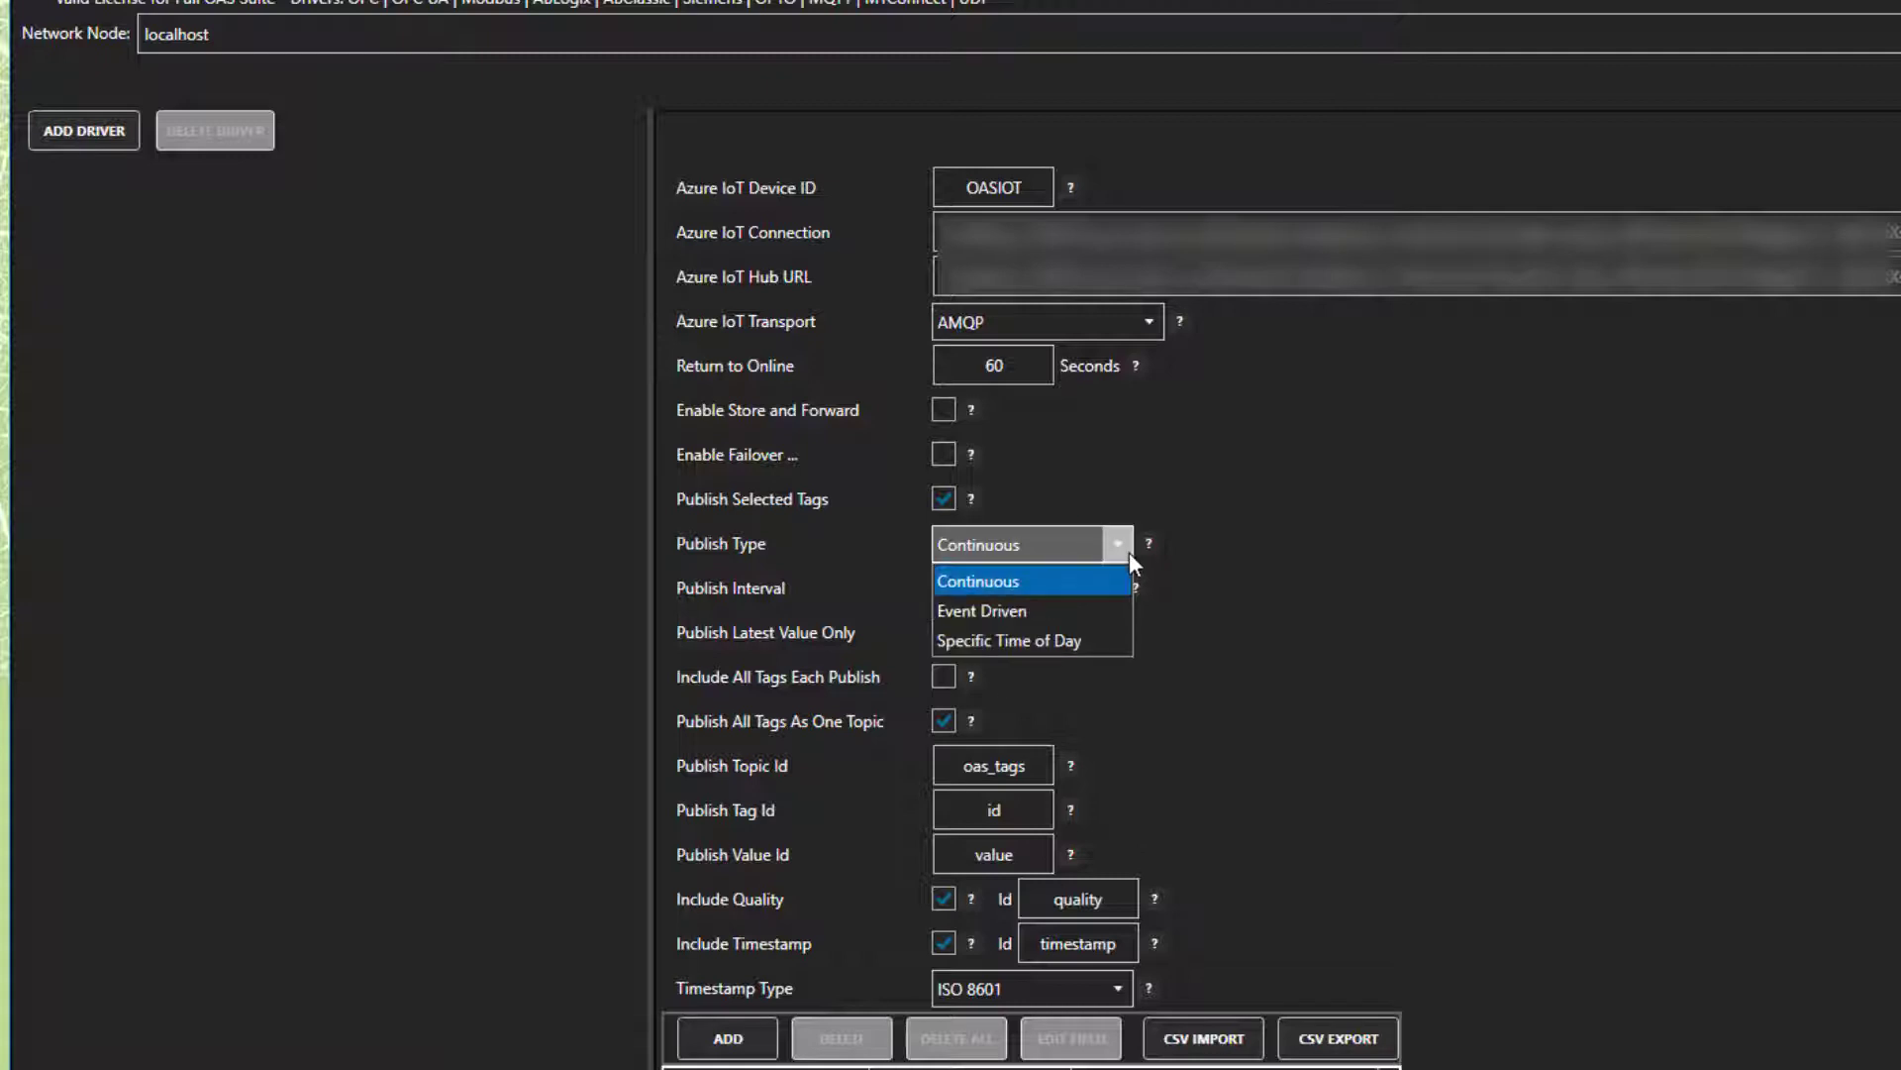
{"action": "left_click", "coordinate": [1066, 610]}
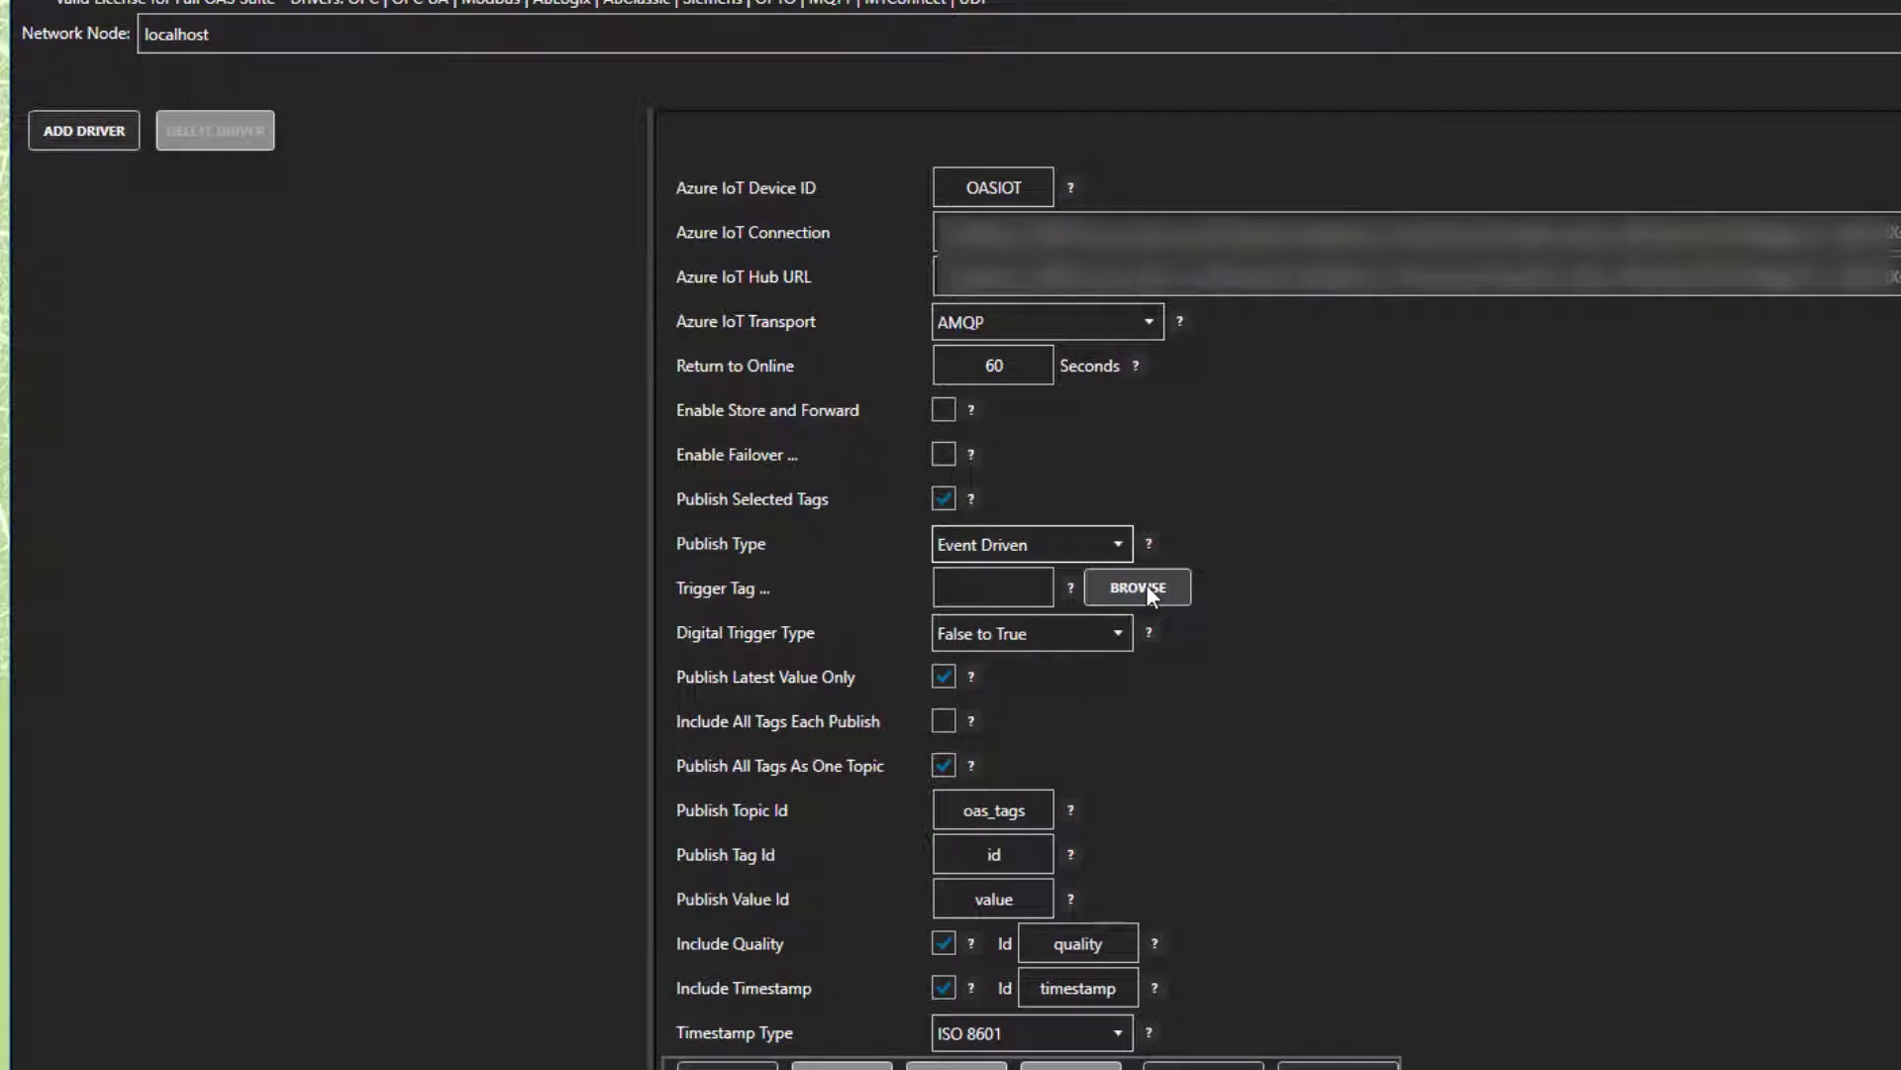
{"action": "left_click", "coordinate": [1123, 545]}
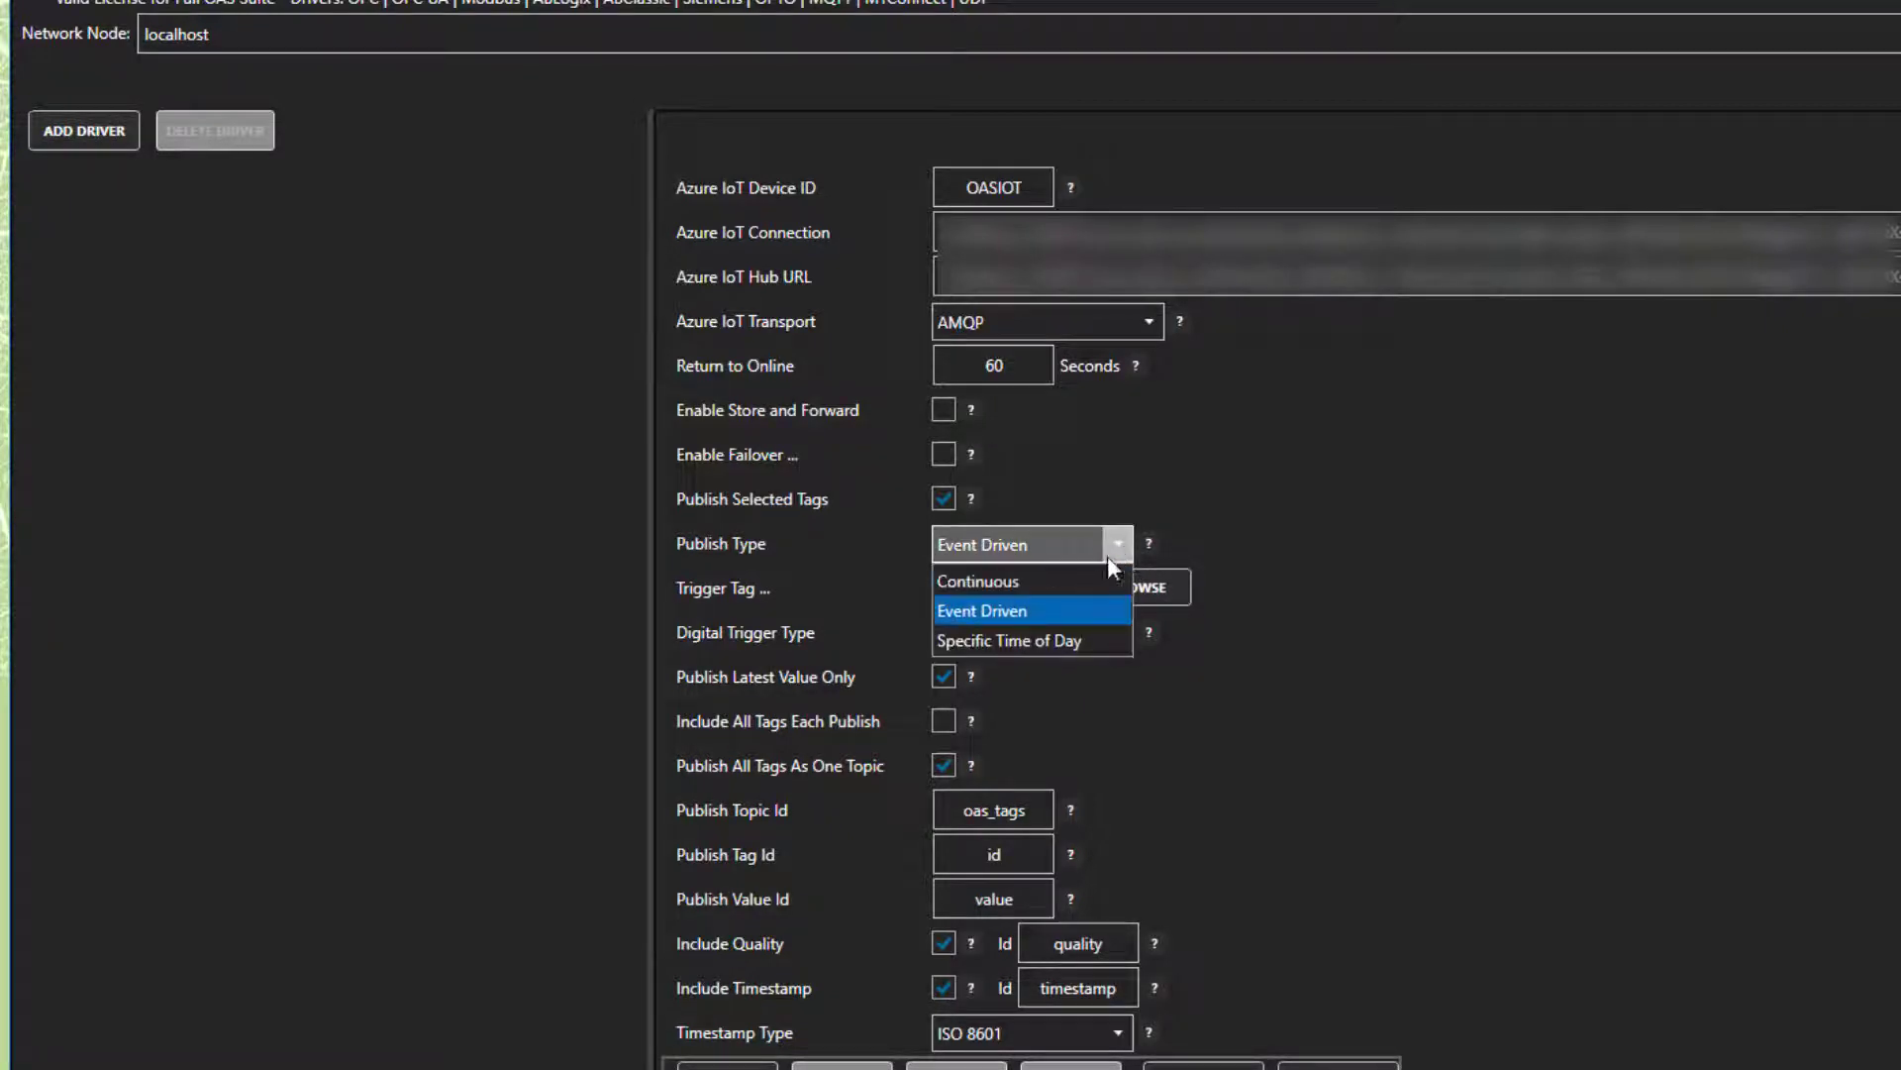
{"action": "left_click", "coordinate": [1070, 639]}
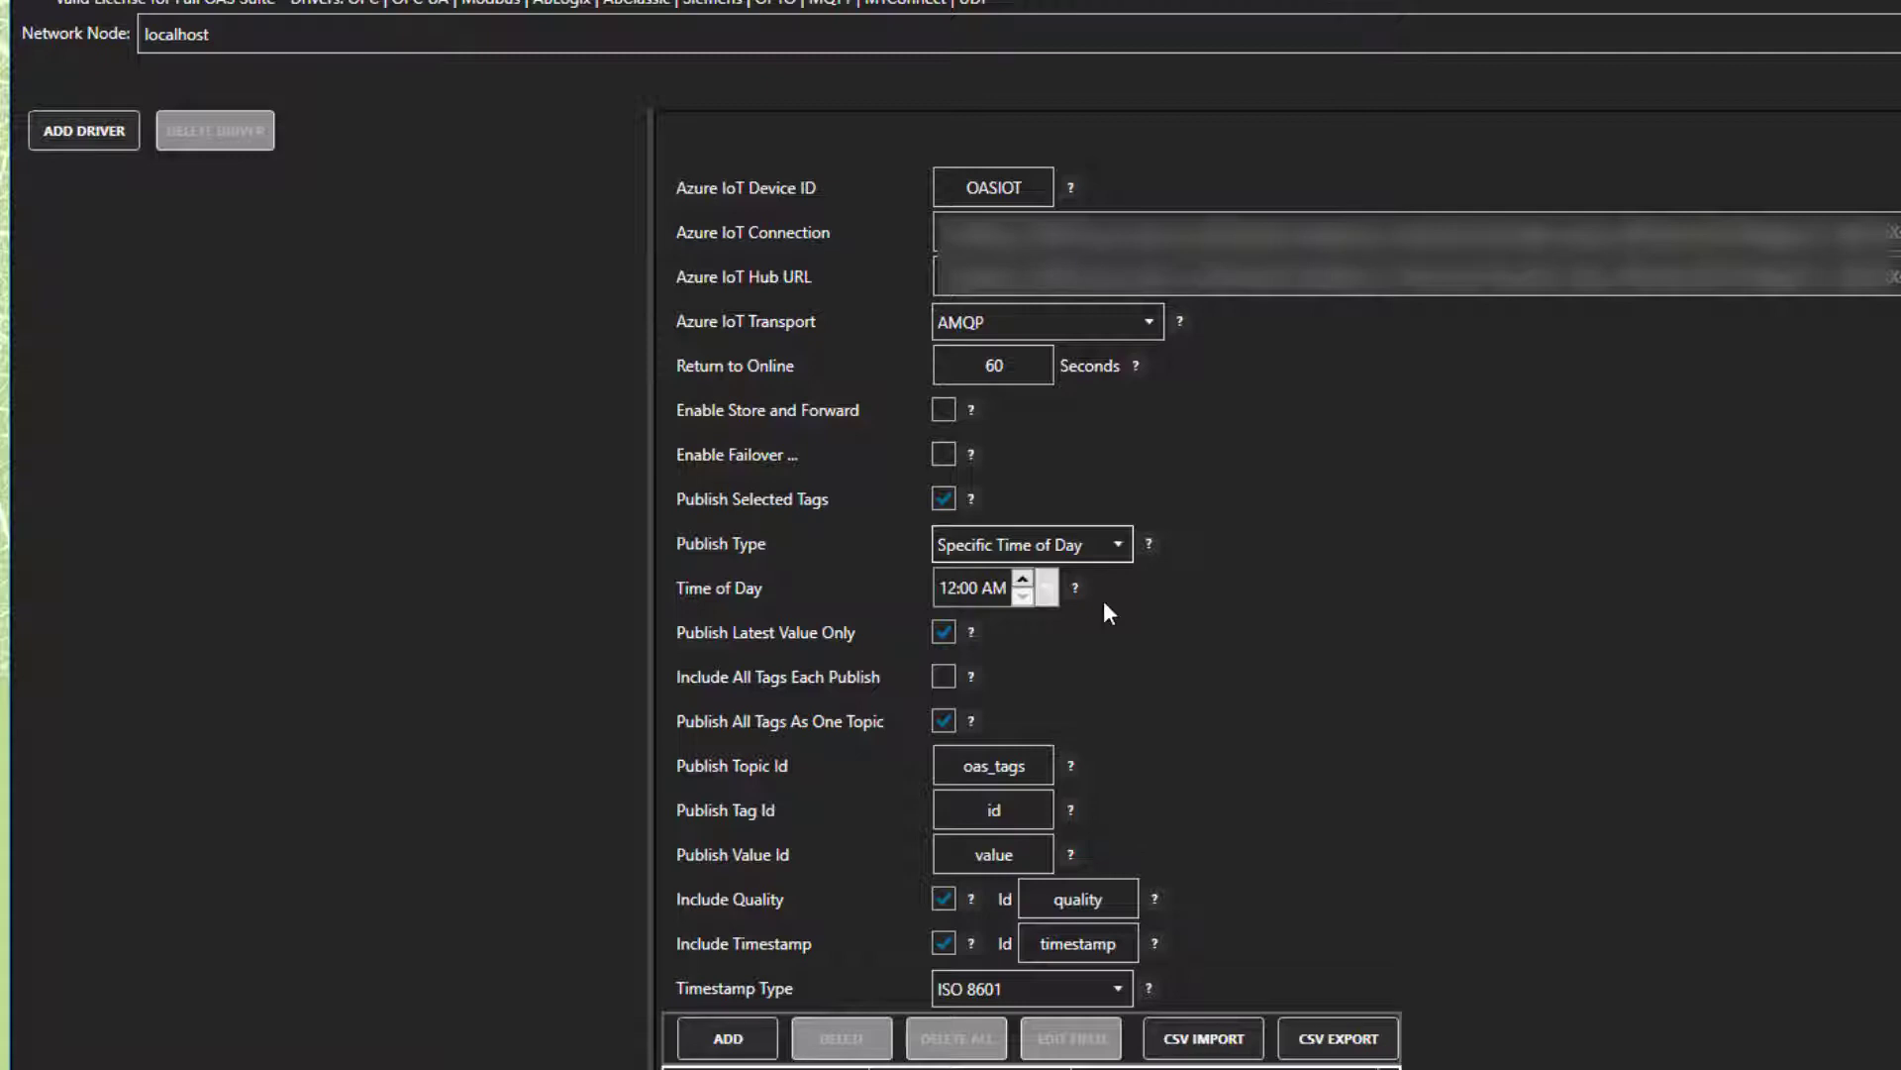
{"action": "left_click", "coordinate": [1114, 548]}
{"action": "left_click", "coordinate": [1085, 582]}
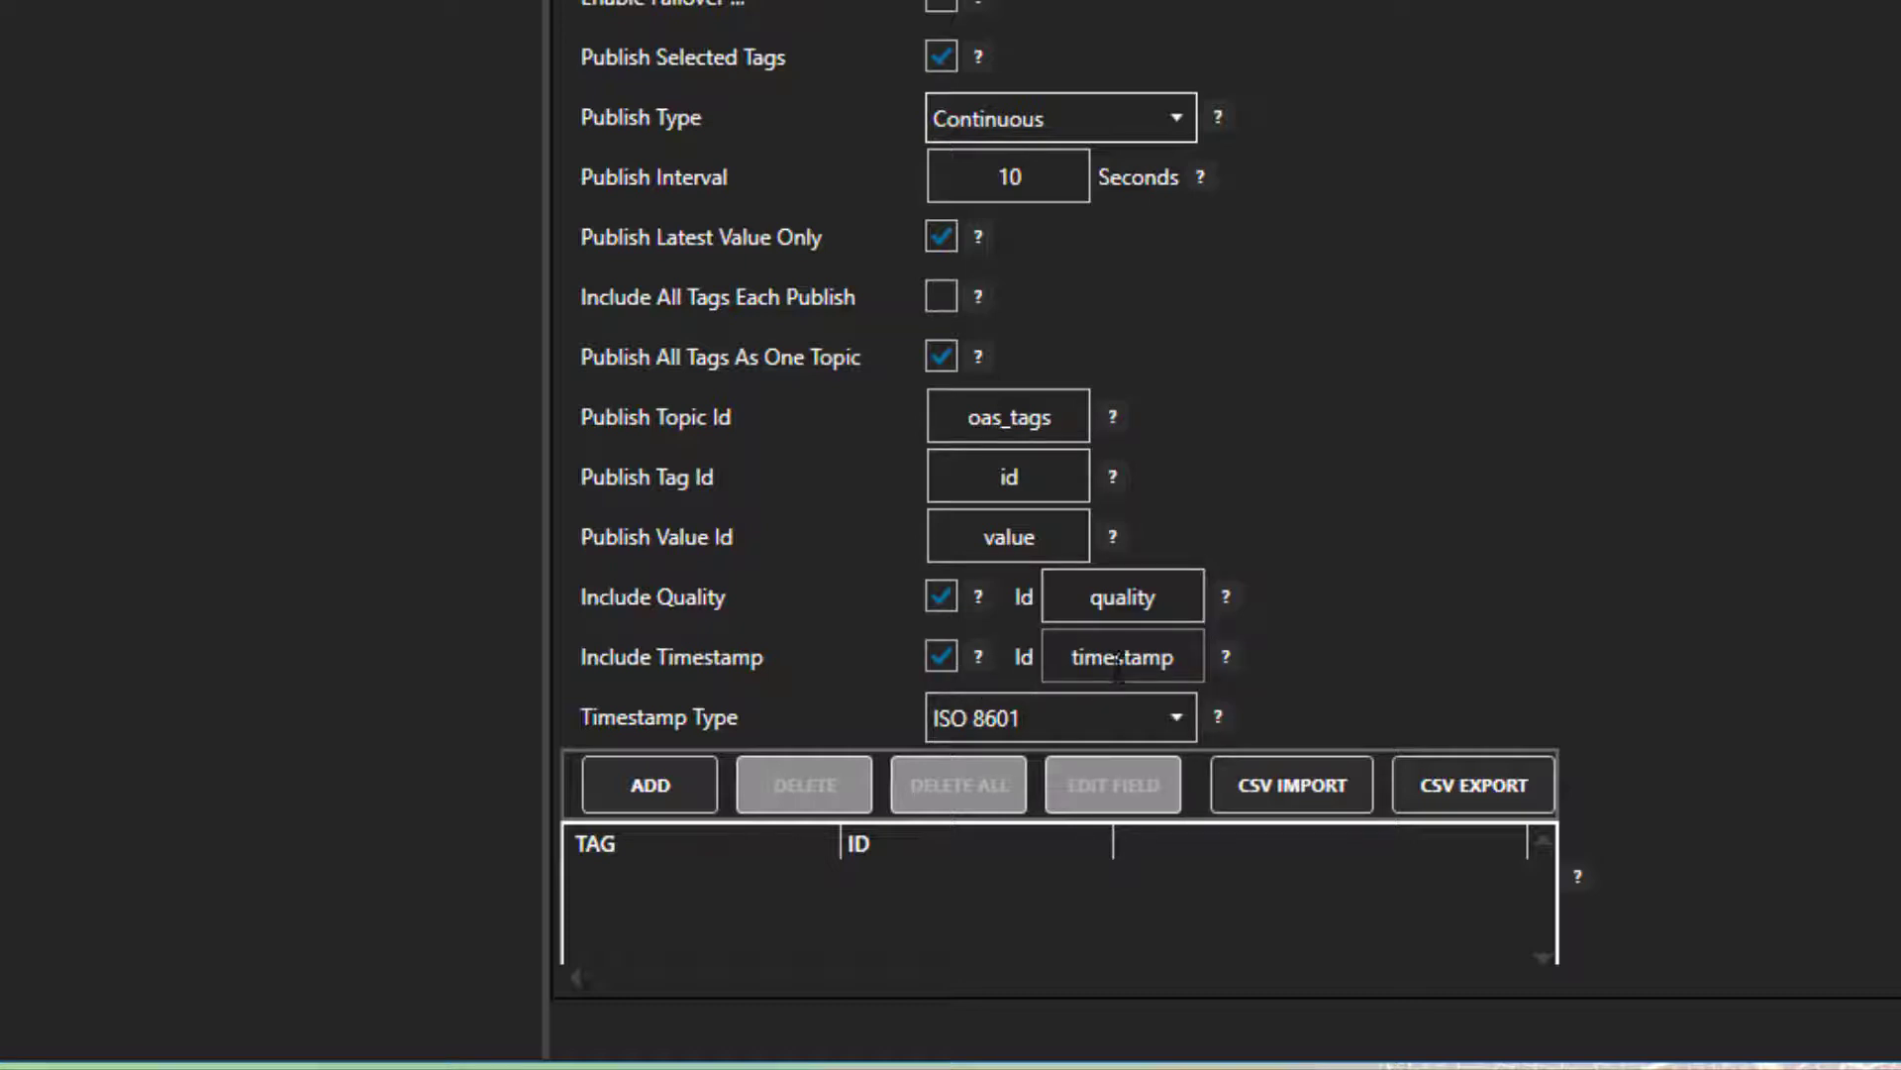
{"action": "left_click", "coordinate": [1176, 725]}
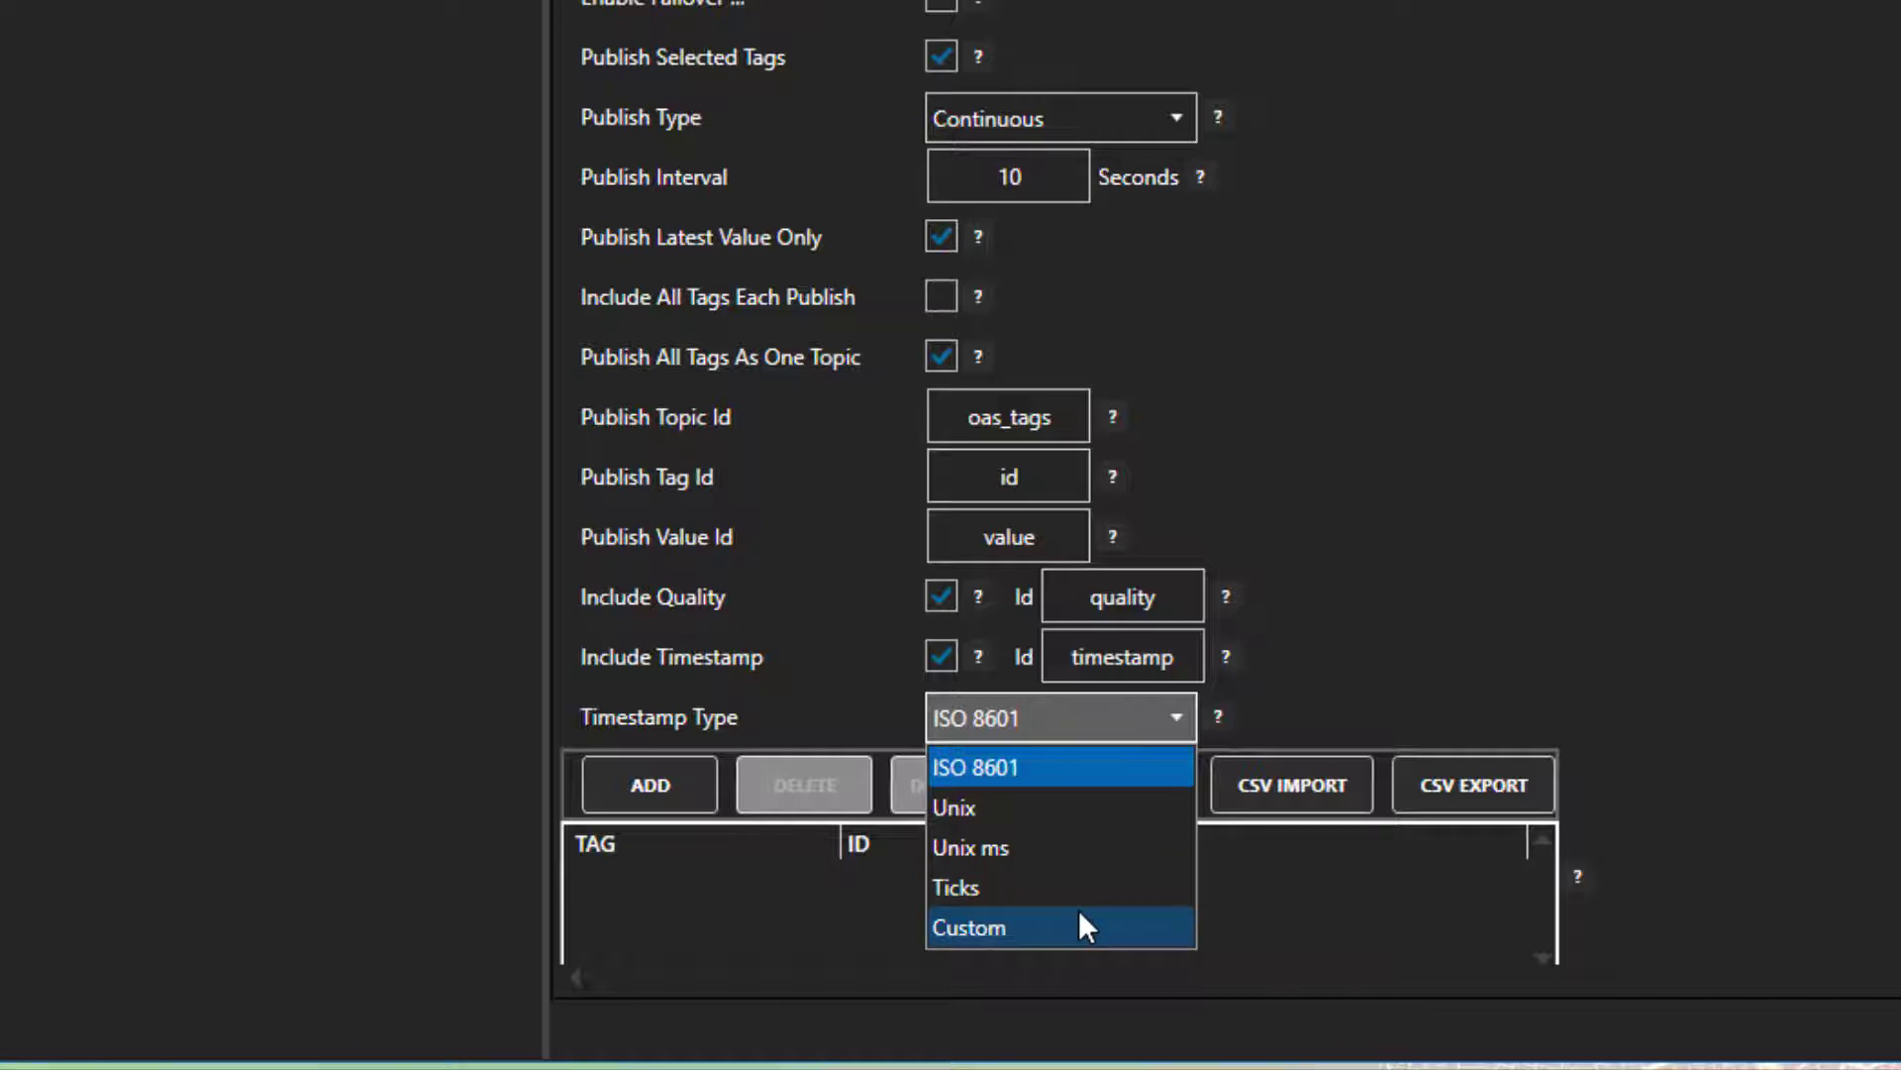
{"action": "left_click", "coordinate": [1446, 608]}
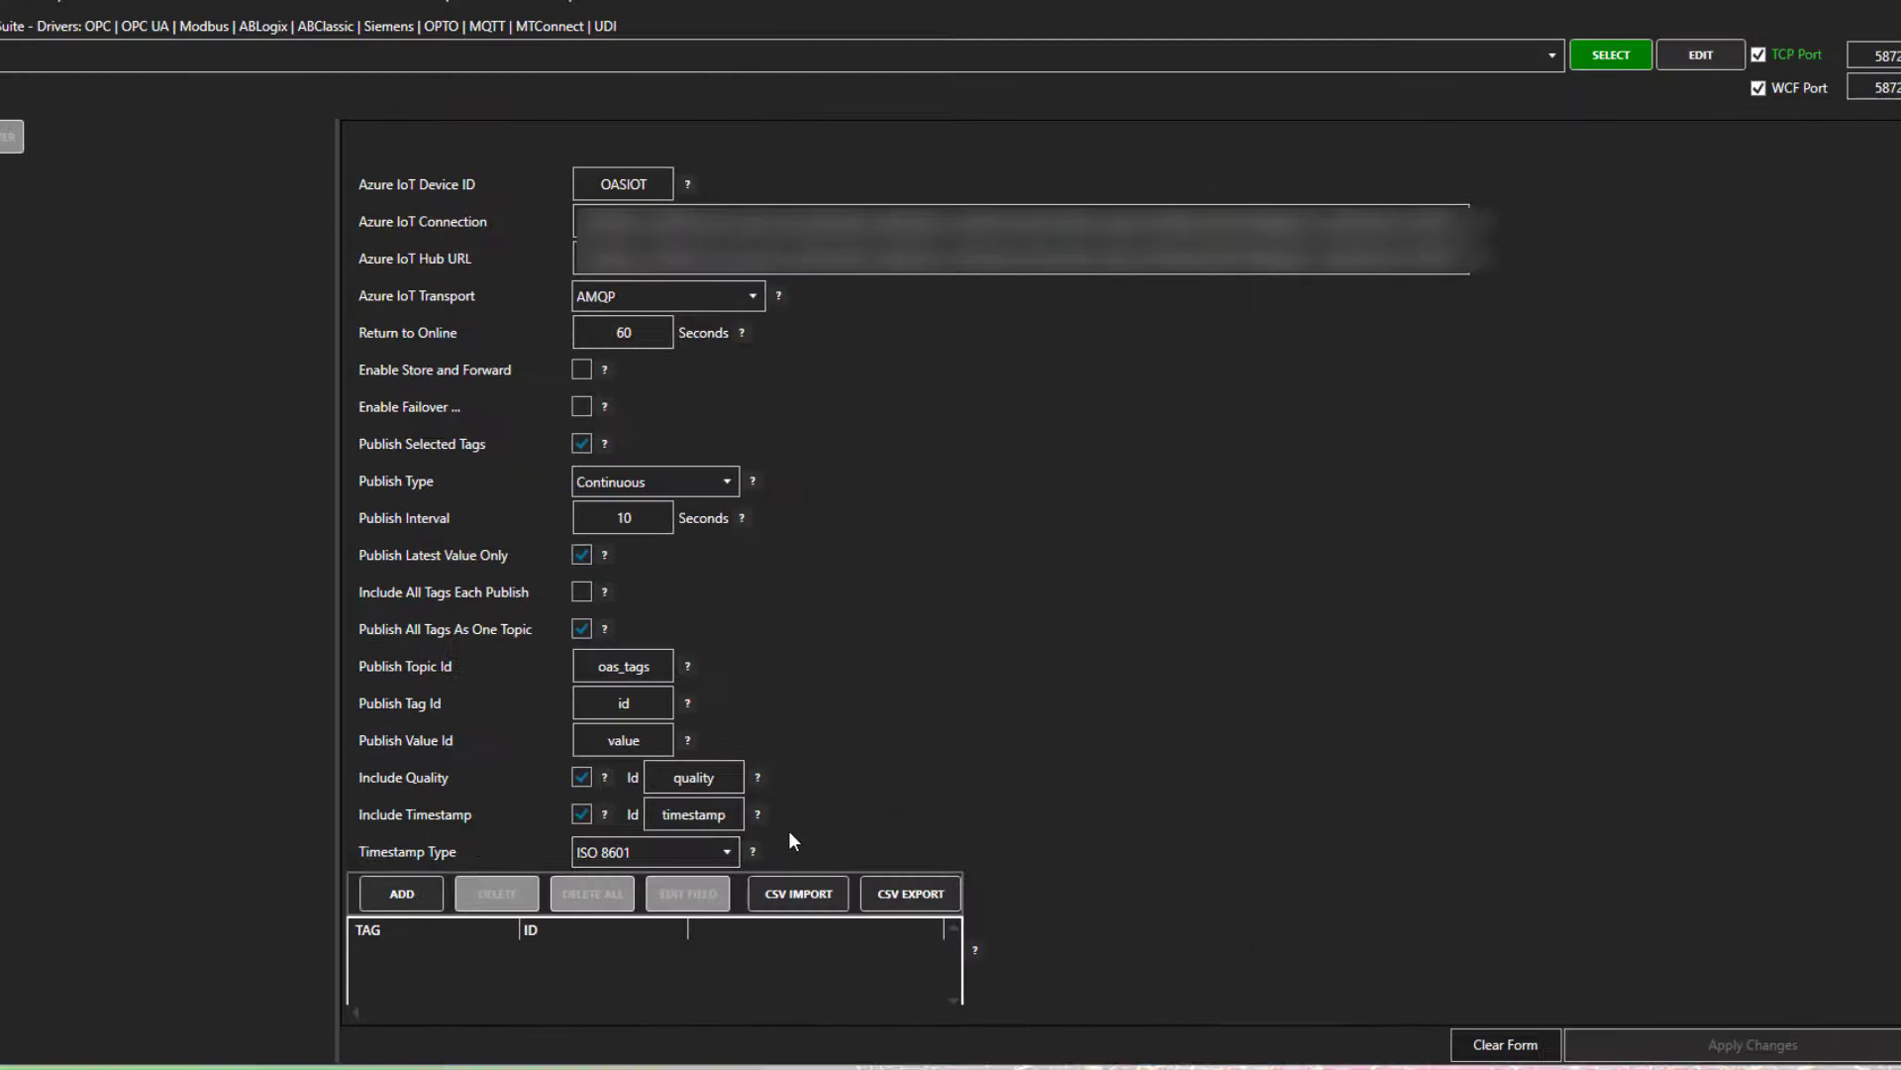
Add Ramp.Value to the publish list with the Id Ramp.
{"action": "left_click", "coordinate": [394, 890]}
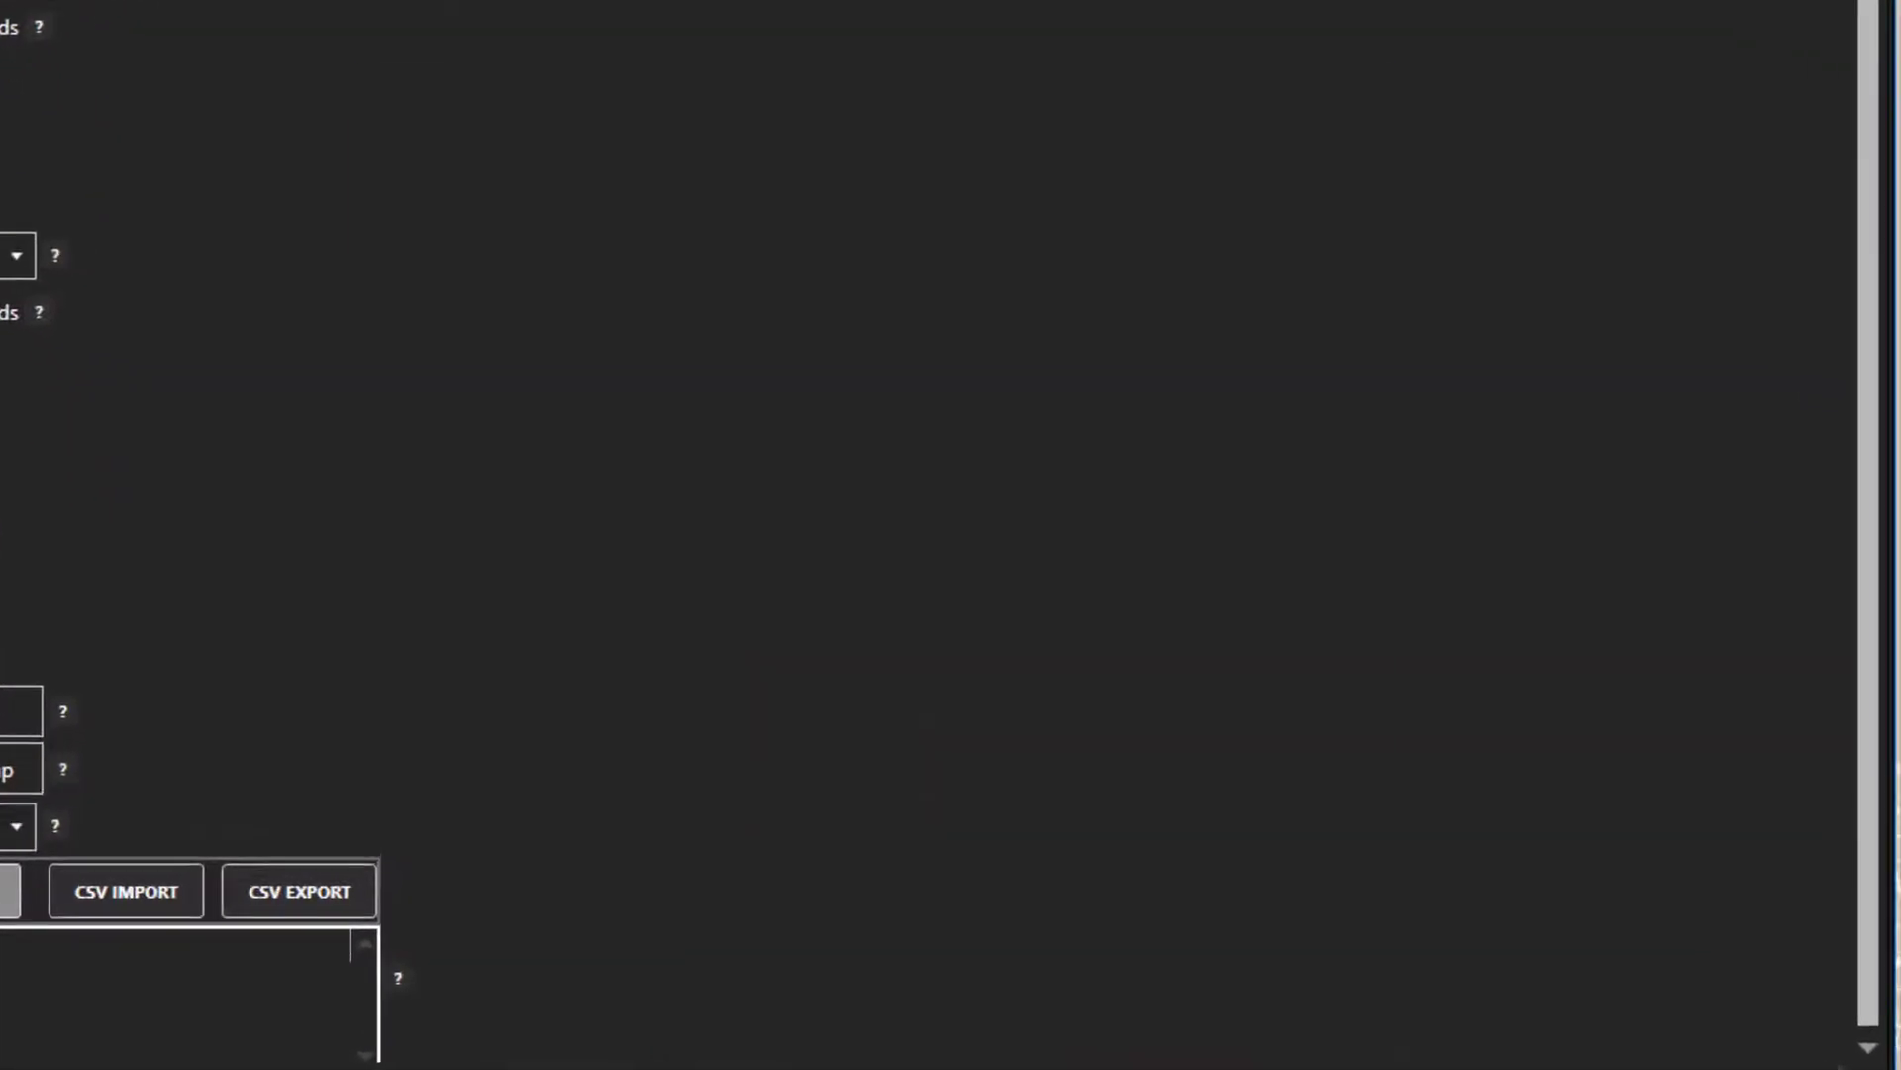
{"action": "scroll", "coordinate": [680, 707], "scroll_direction": "up", "scroll_amount": 12}
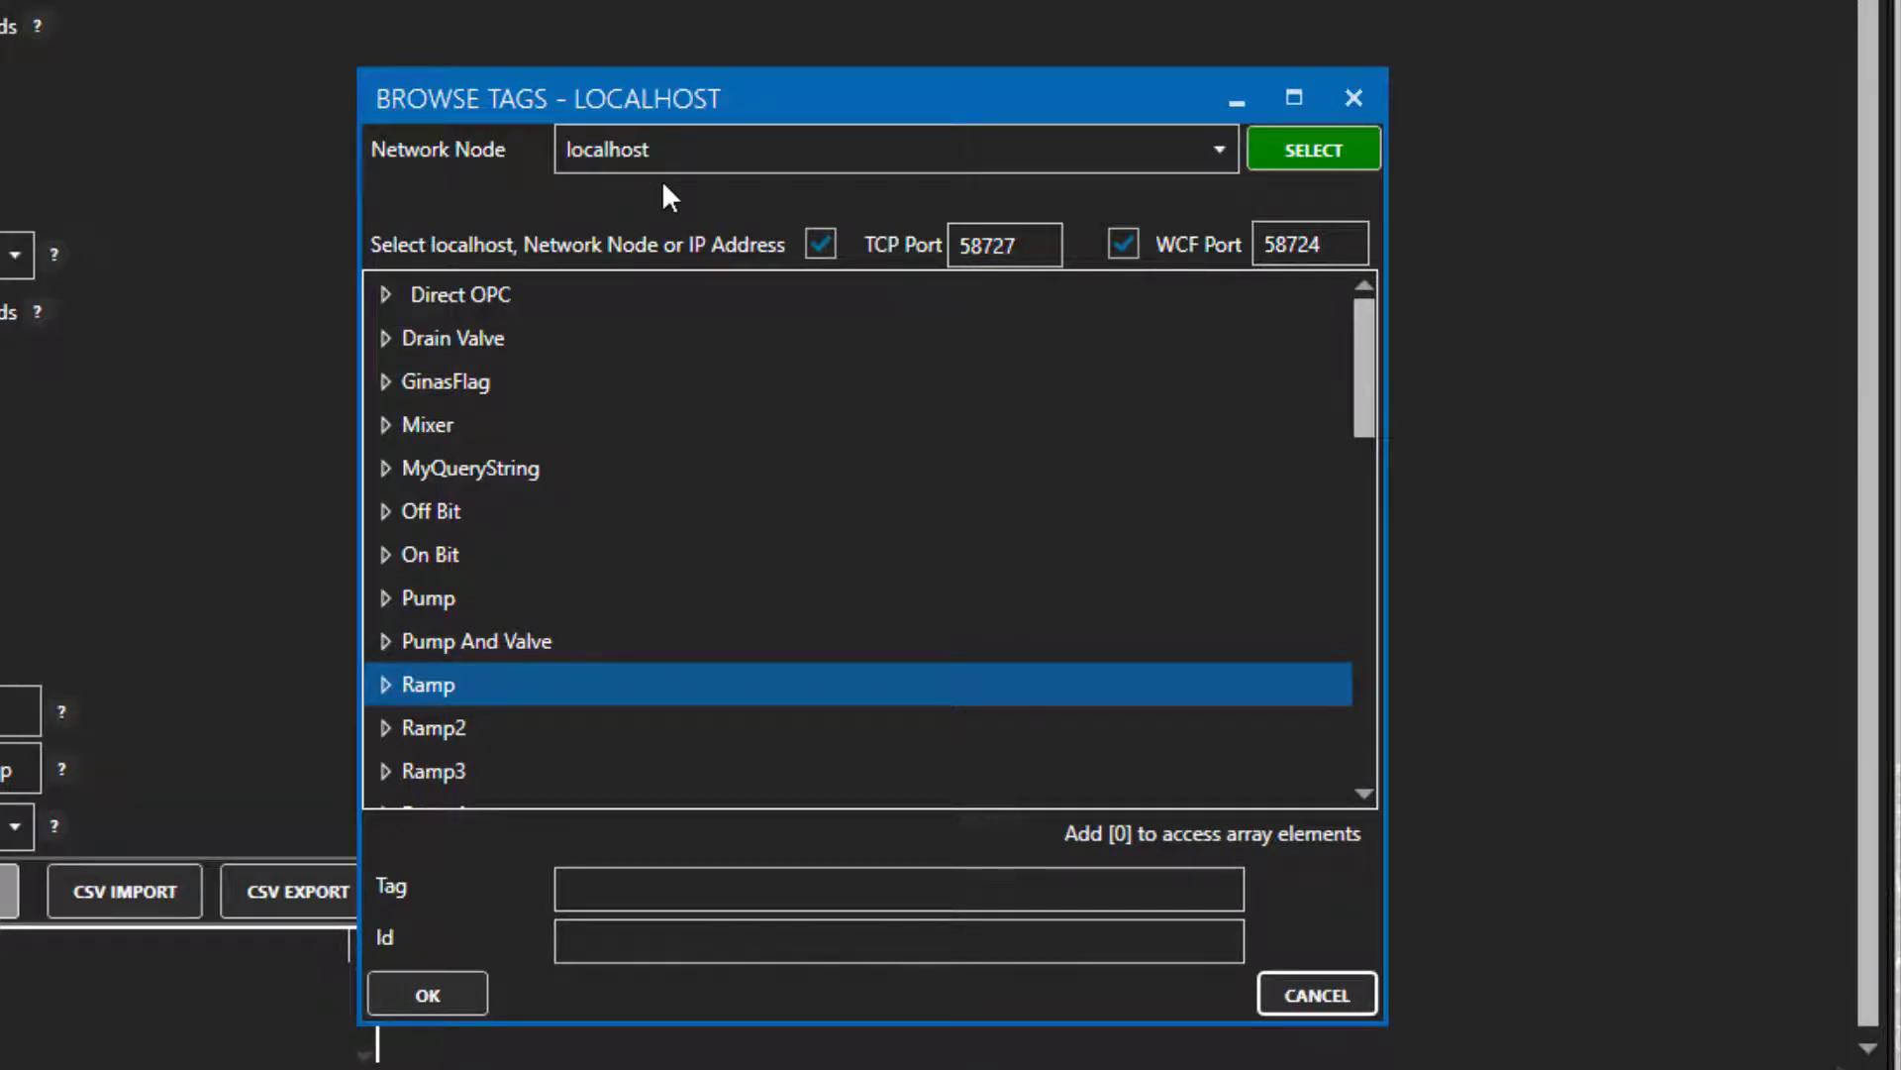
{"action": "double_click", "coordinate": [439, 689]}
{"action": "left_click", "coordinate": [433, 726]}
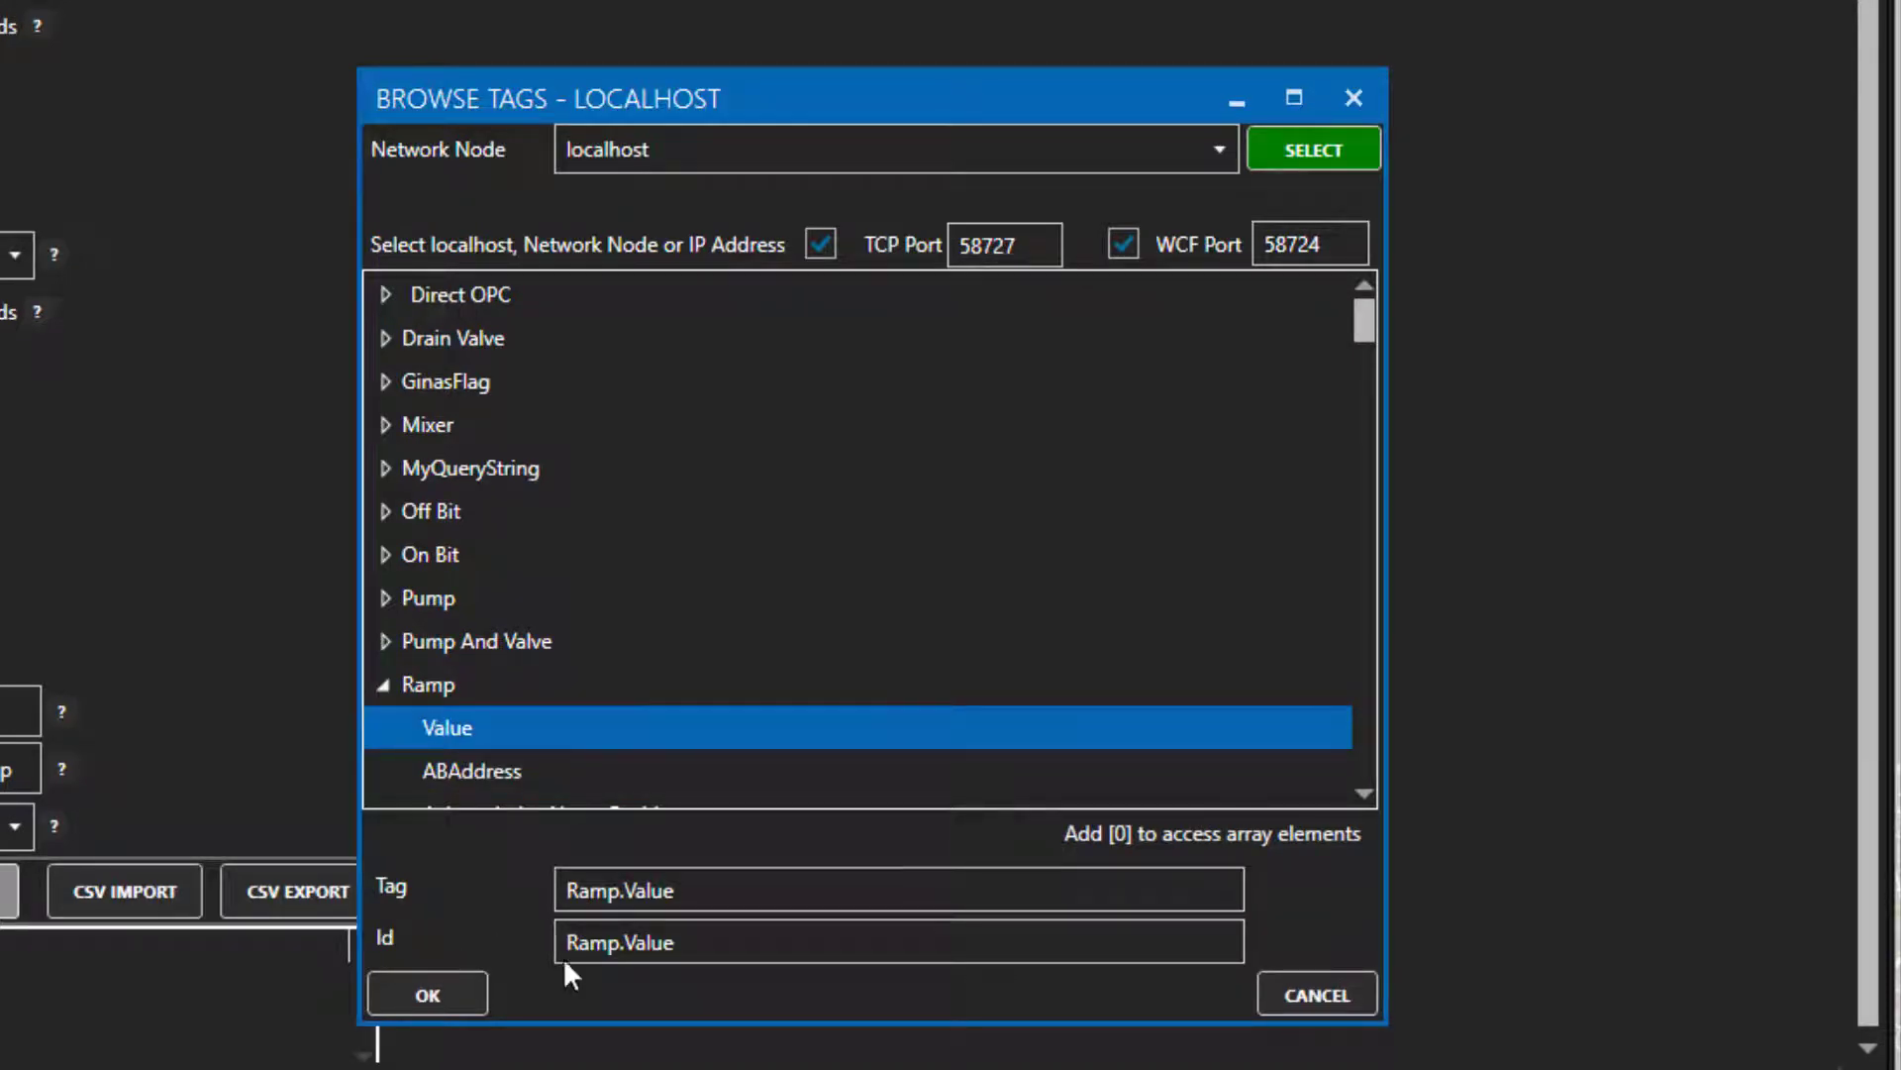
{"action": "left_click_drag", "start_coordinate": [676, 942], "coordinate": [403, 937]}
{"action": "type", "text": "R"}
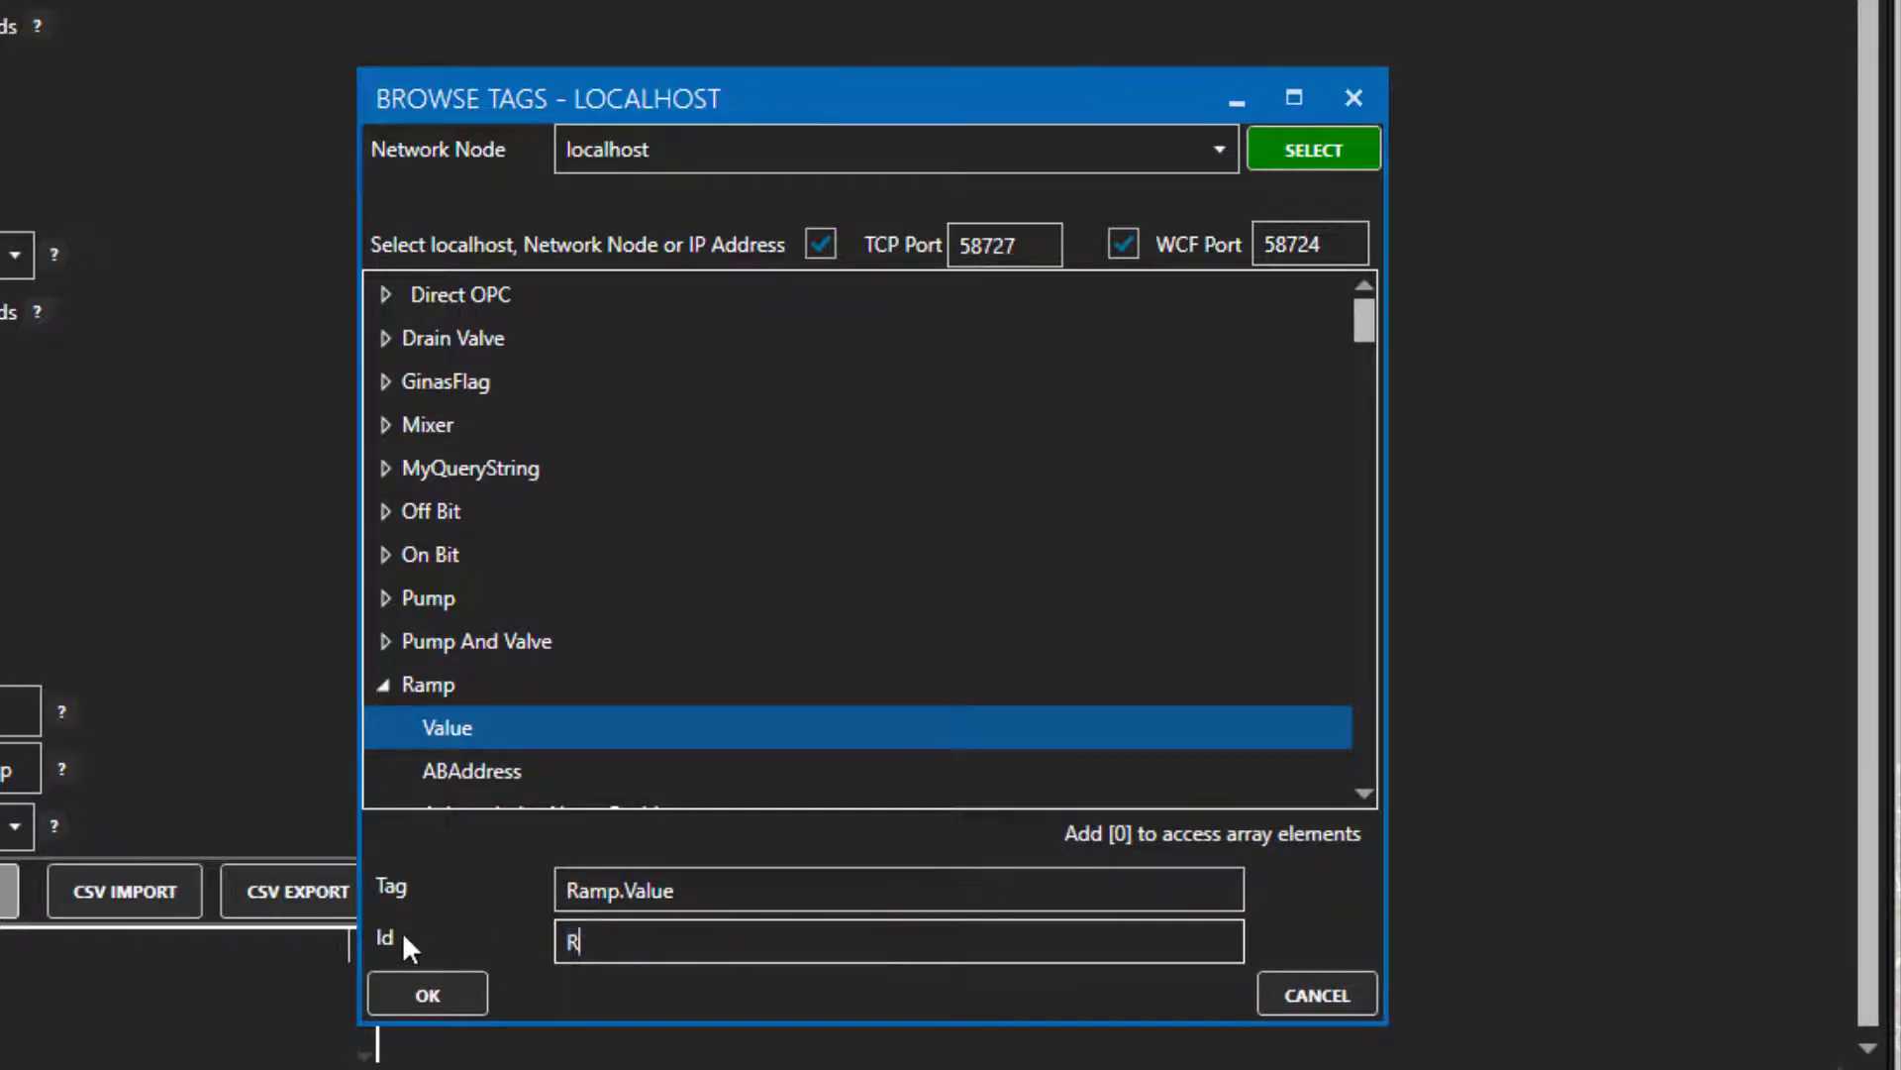
{"action": "type", "text": "amp"}
{"action": "left_click", "coordinate": [441, 989]}
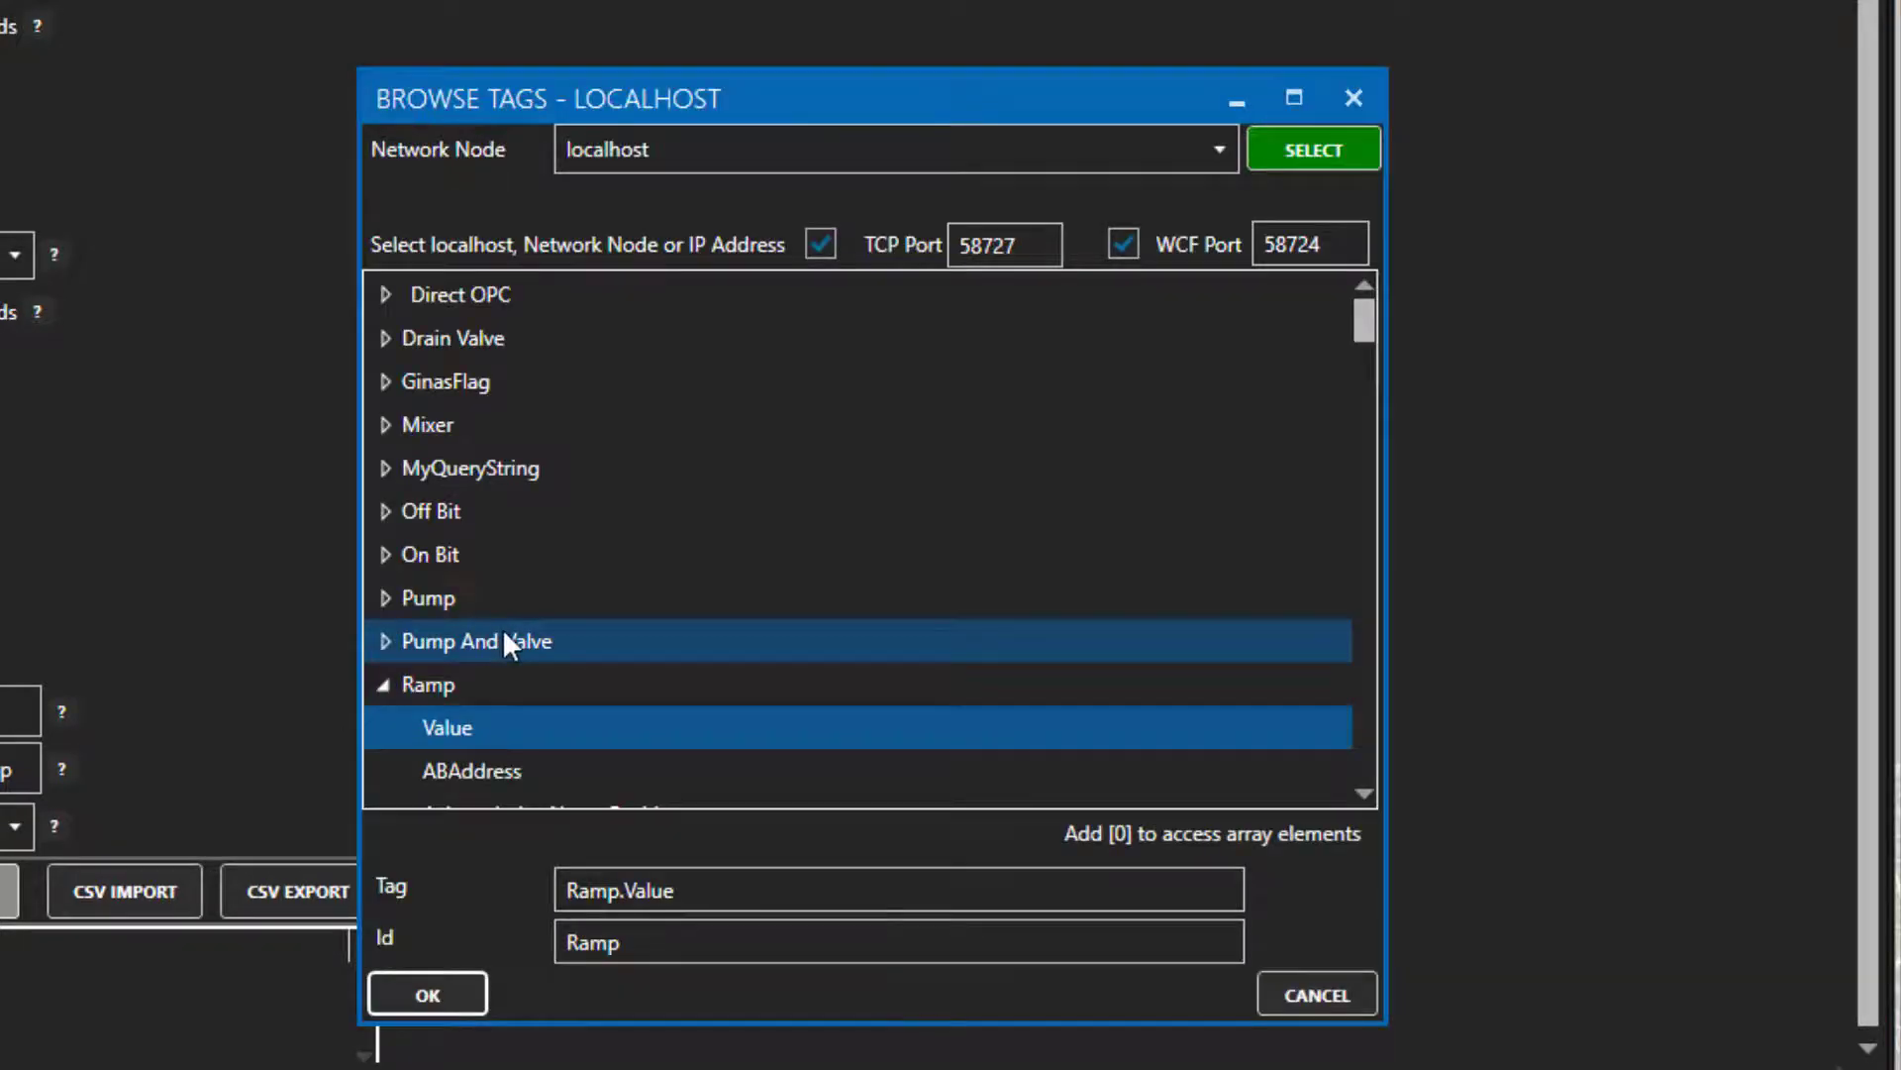
Add Random.Value to the publish list with its Id shortened to Random.
{"action": "scroll", "coordinate": [509, 645], "scroll_direction": "down", "scroll_amount": 2}
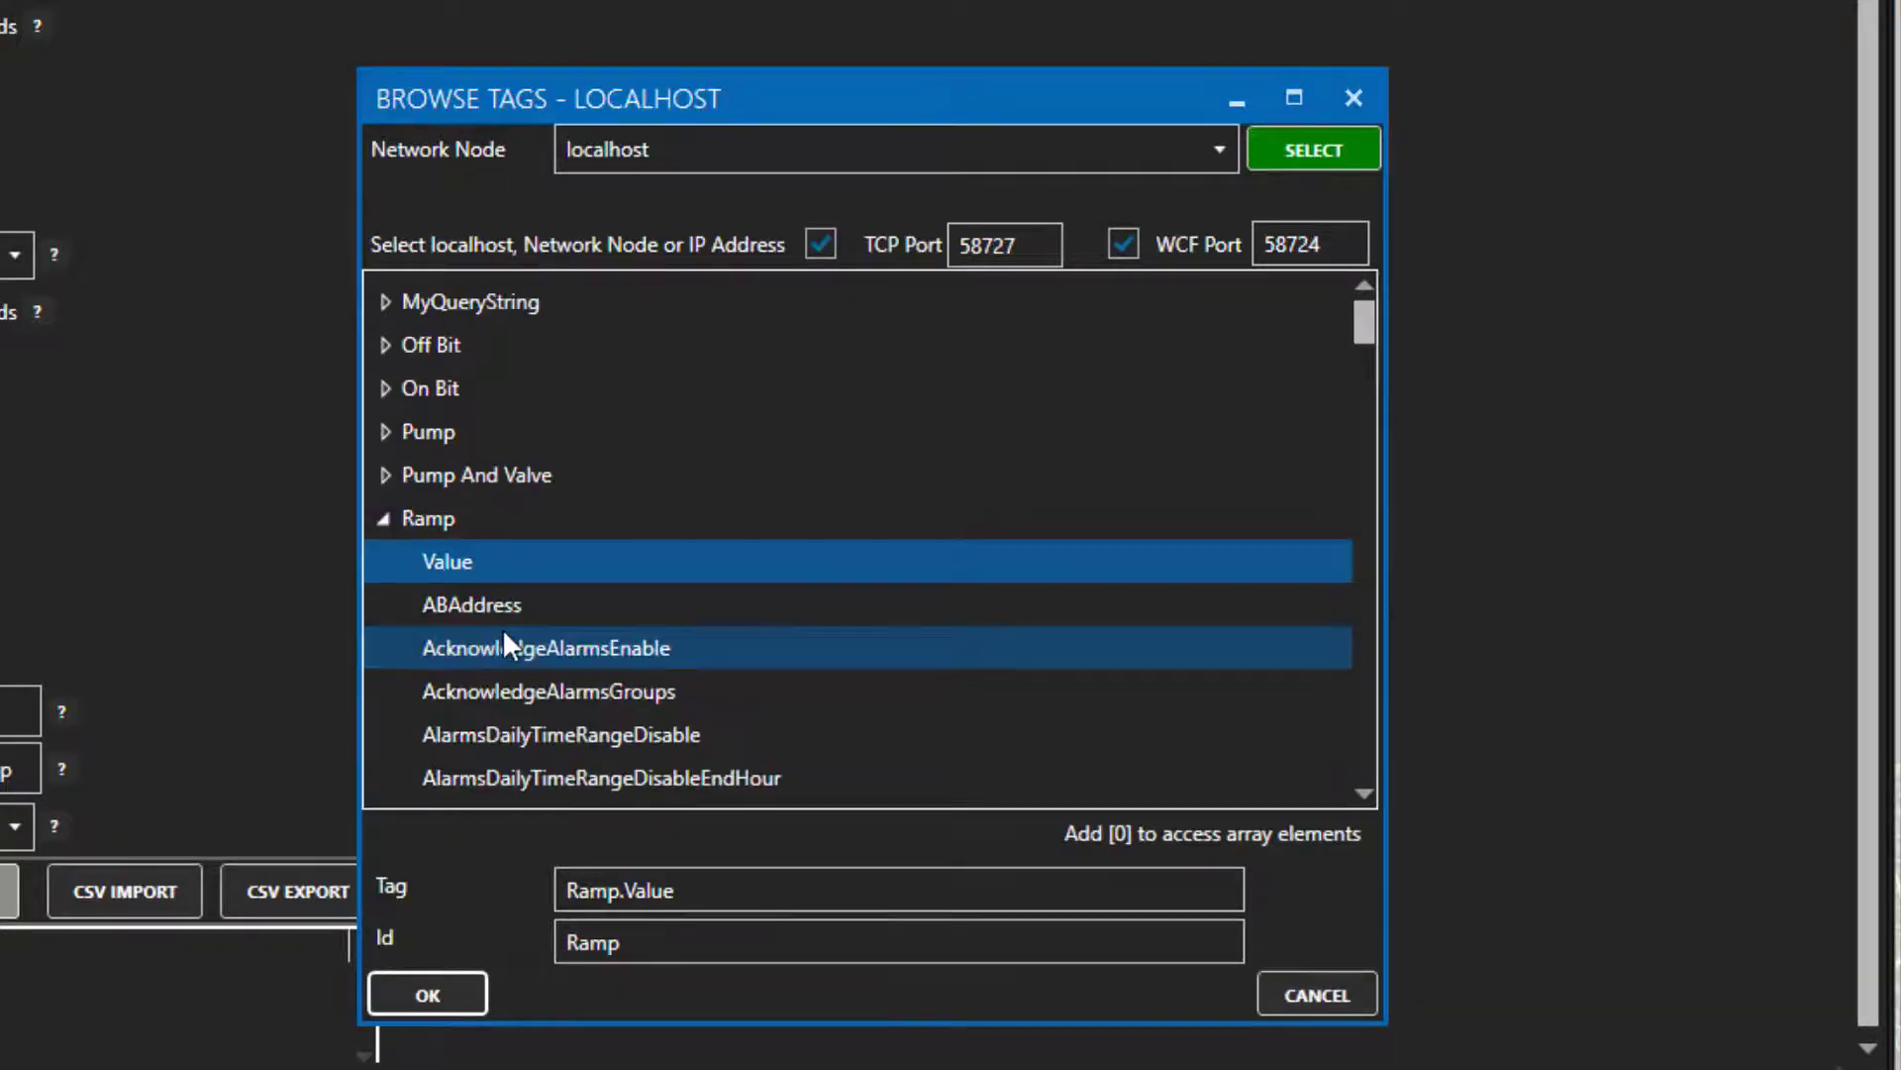
{"action": "left_click", "coordinate": [382, 517]}
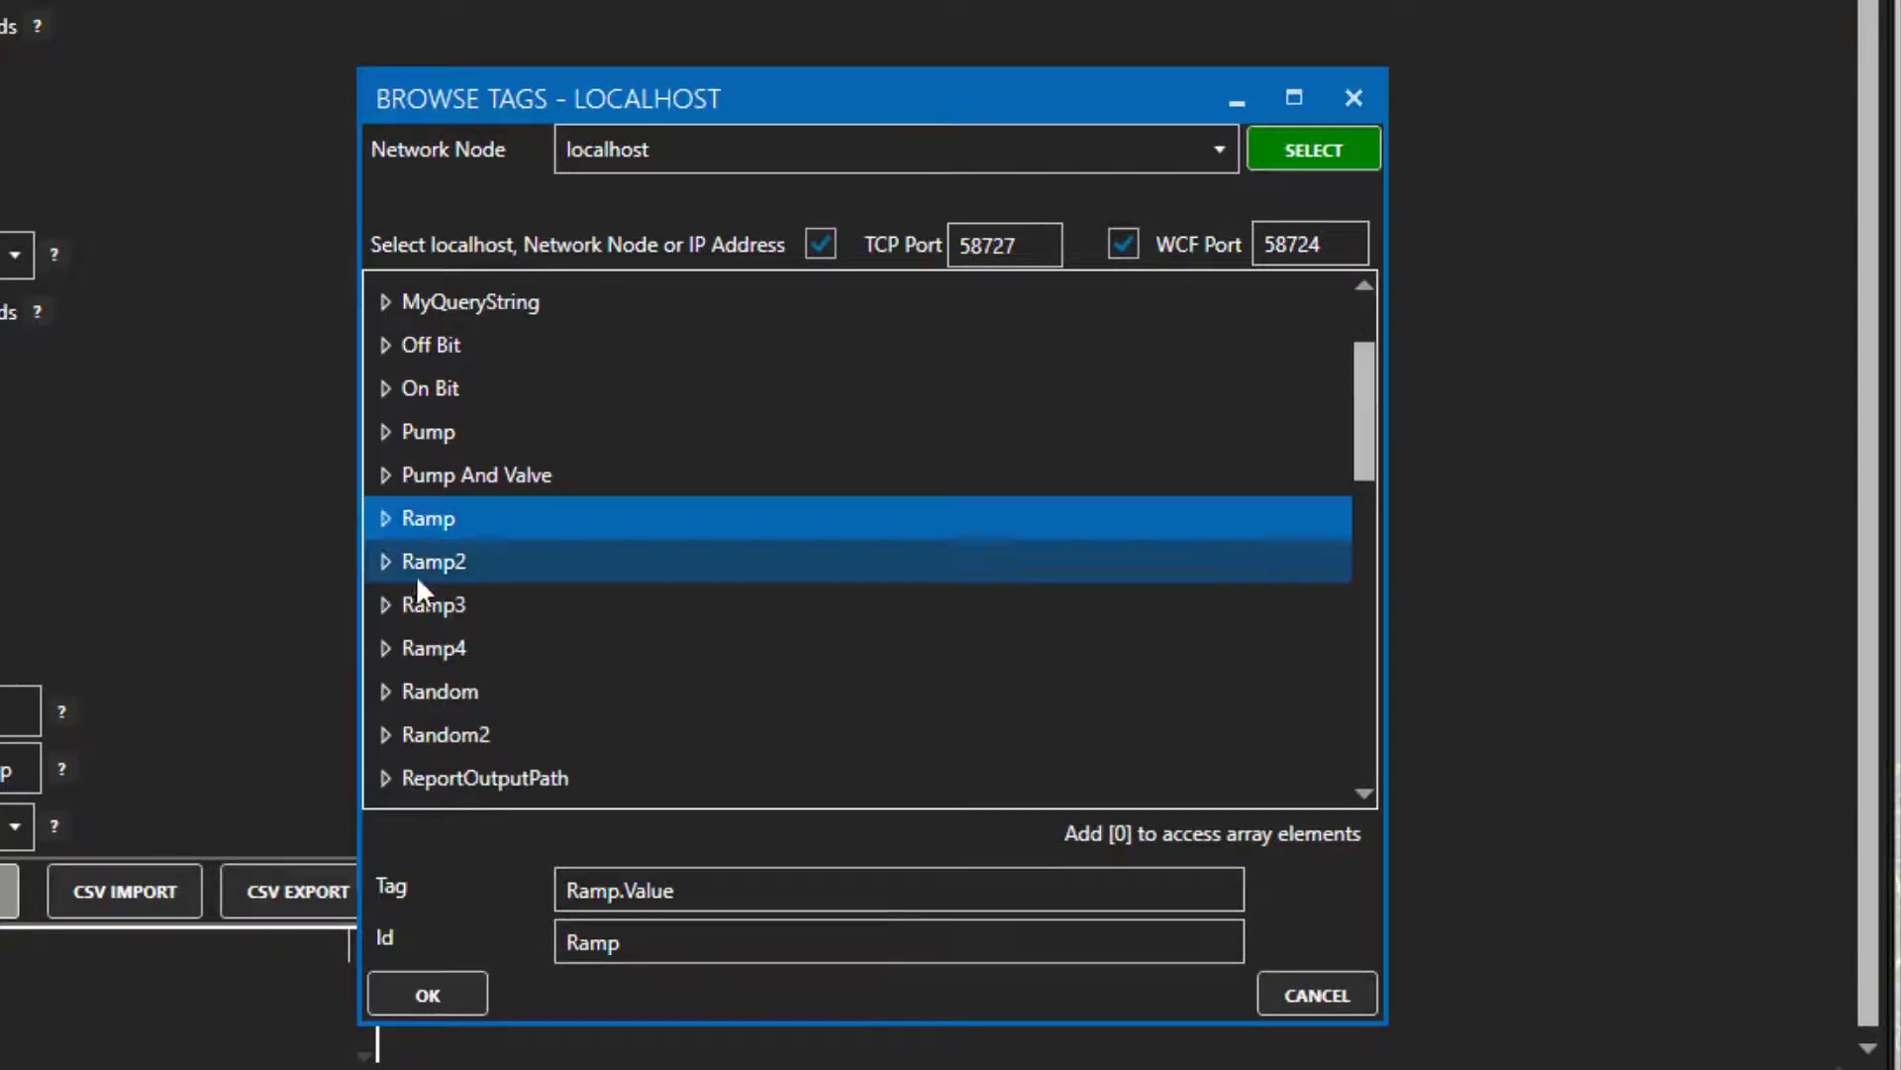
{"action": "left_click", "coordinate": [443, 734]}
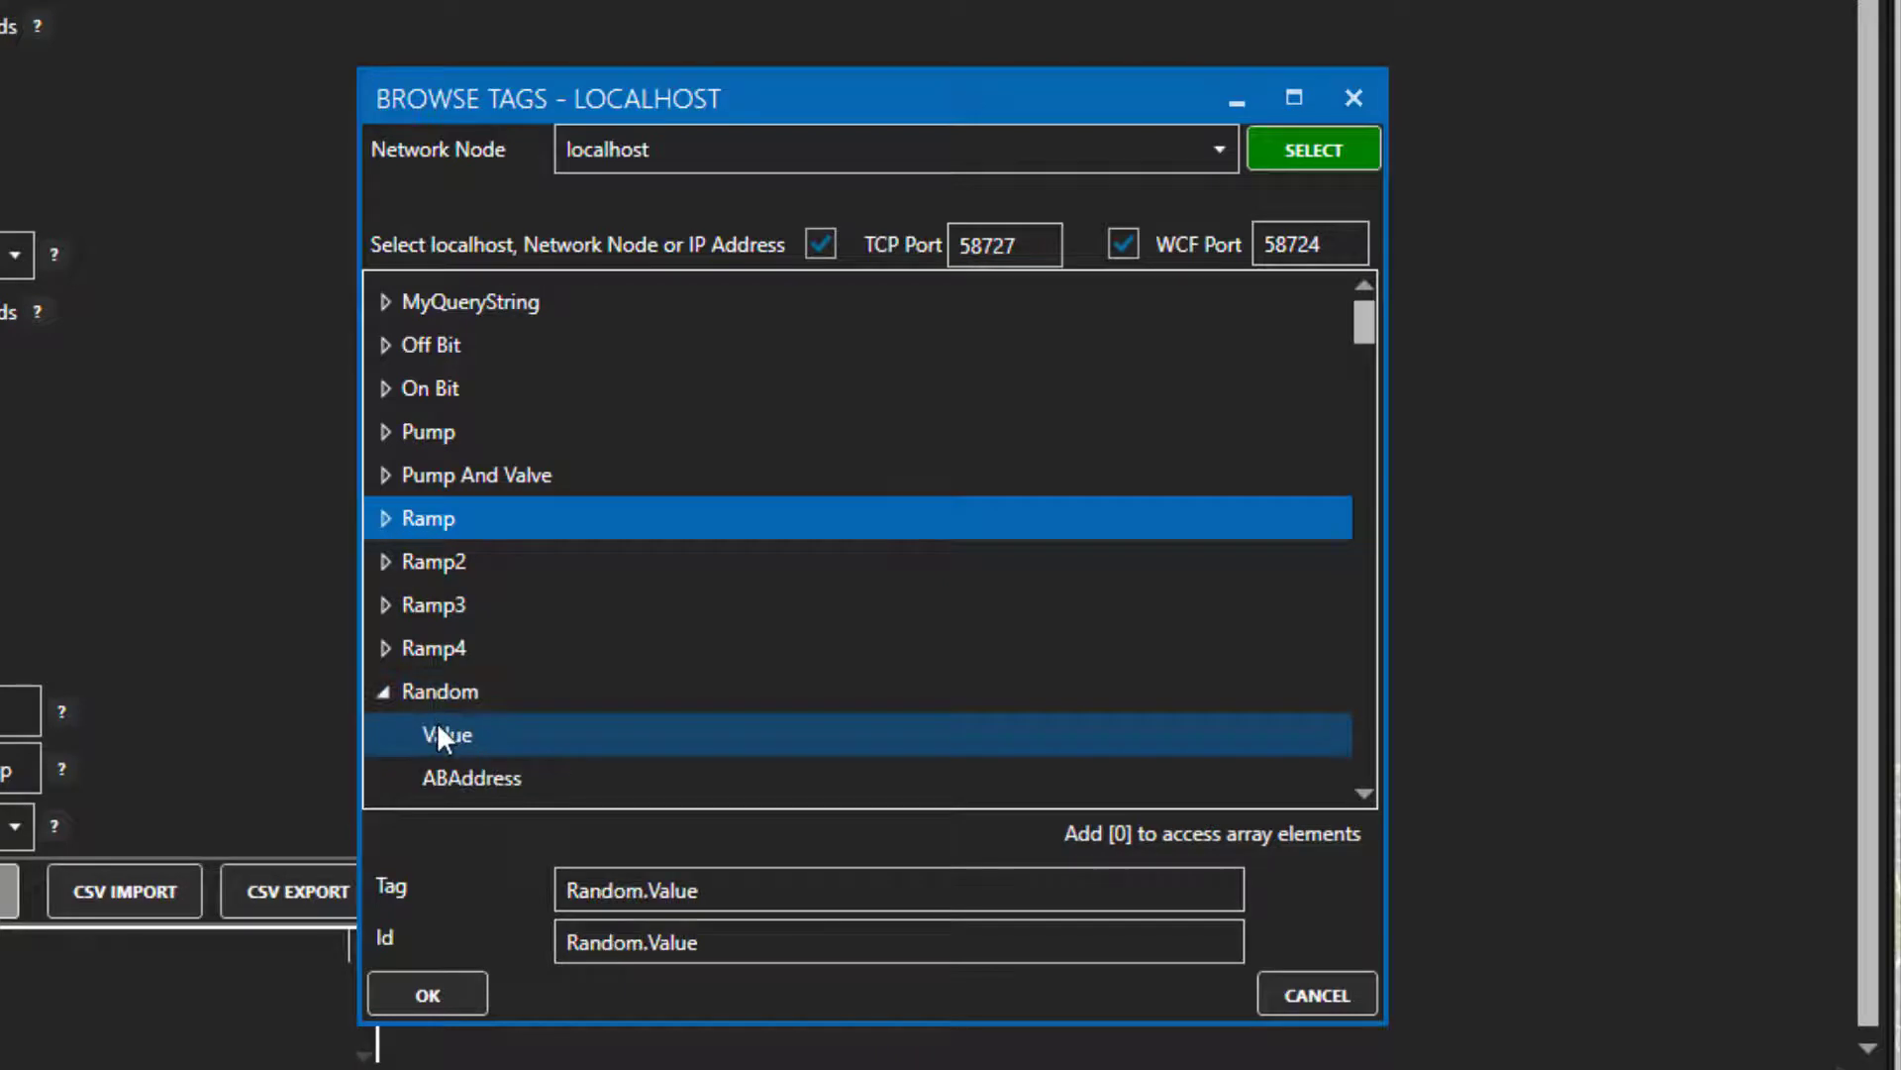
{"action": "left_click", "coordinate": [750, 956]}
{"action": "key", "text": "BackSpace"}
{"action": "key", "text": "BackSpace"}
{"action": "key", "text": "BackSpace"}
{"action": "key", "text": "BackSpace"}
{"action": "key", "text": "BackSpace"}
{"action": "key", "text": "BackSpace"}
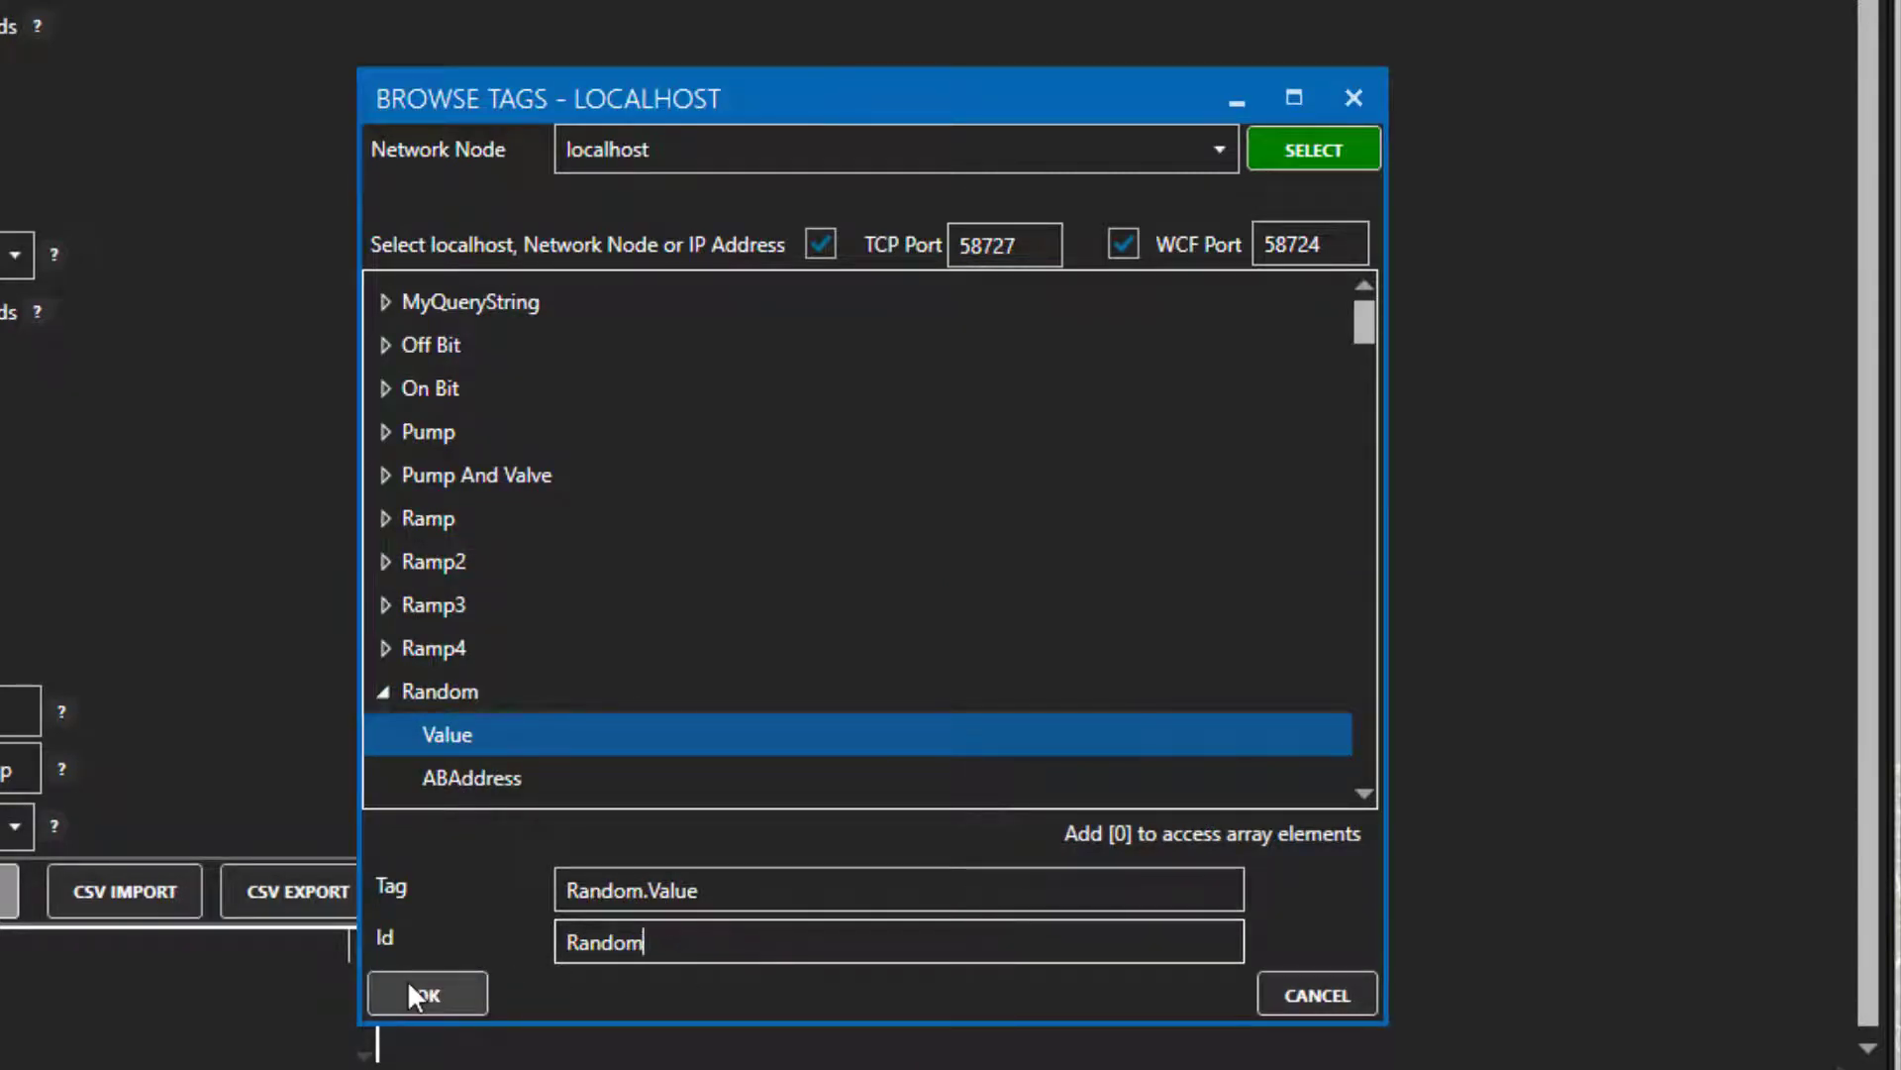
{"action": "left_click", "coordinate": [426, 993]}
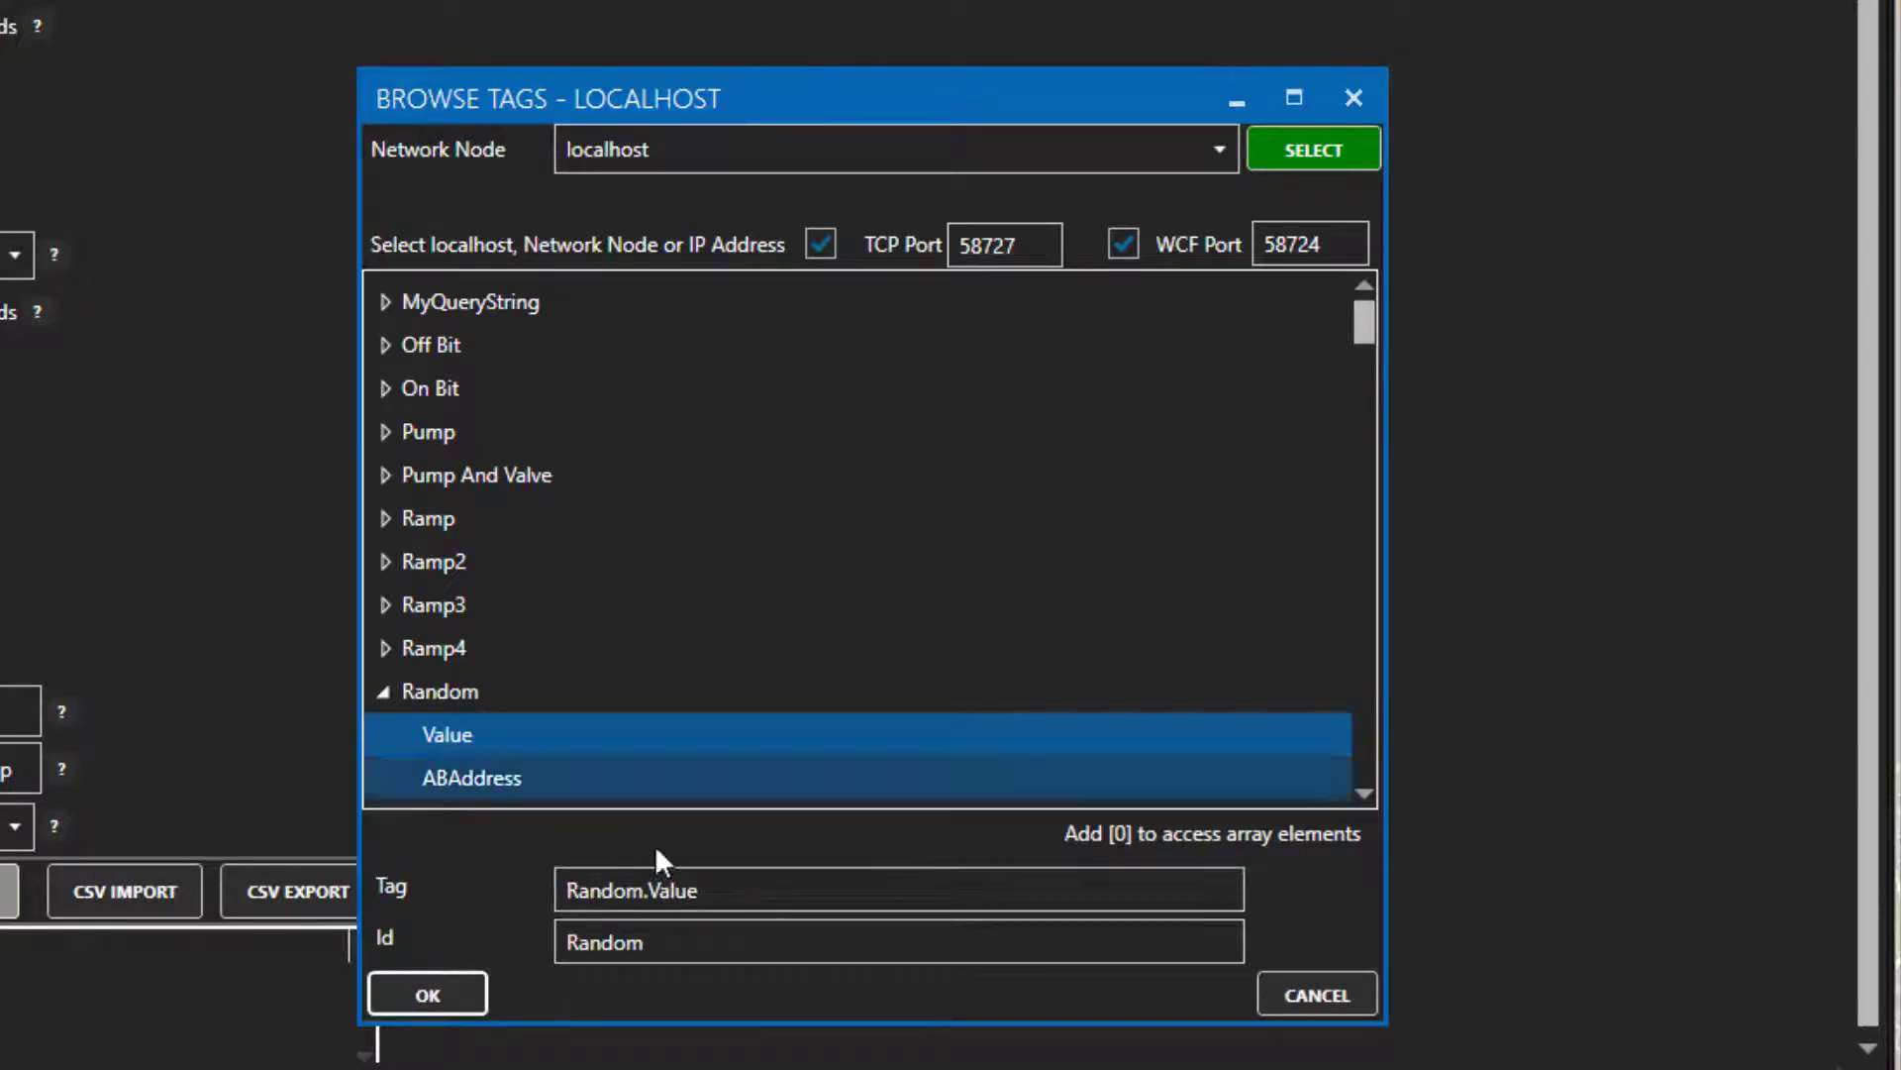
Add Sine.Value to the publish list with its Id trimmed to Sine.
{"action": "left_click", "coordinate": [386, 693]}
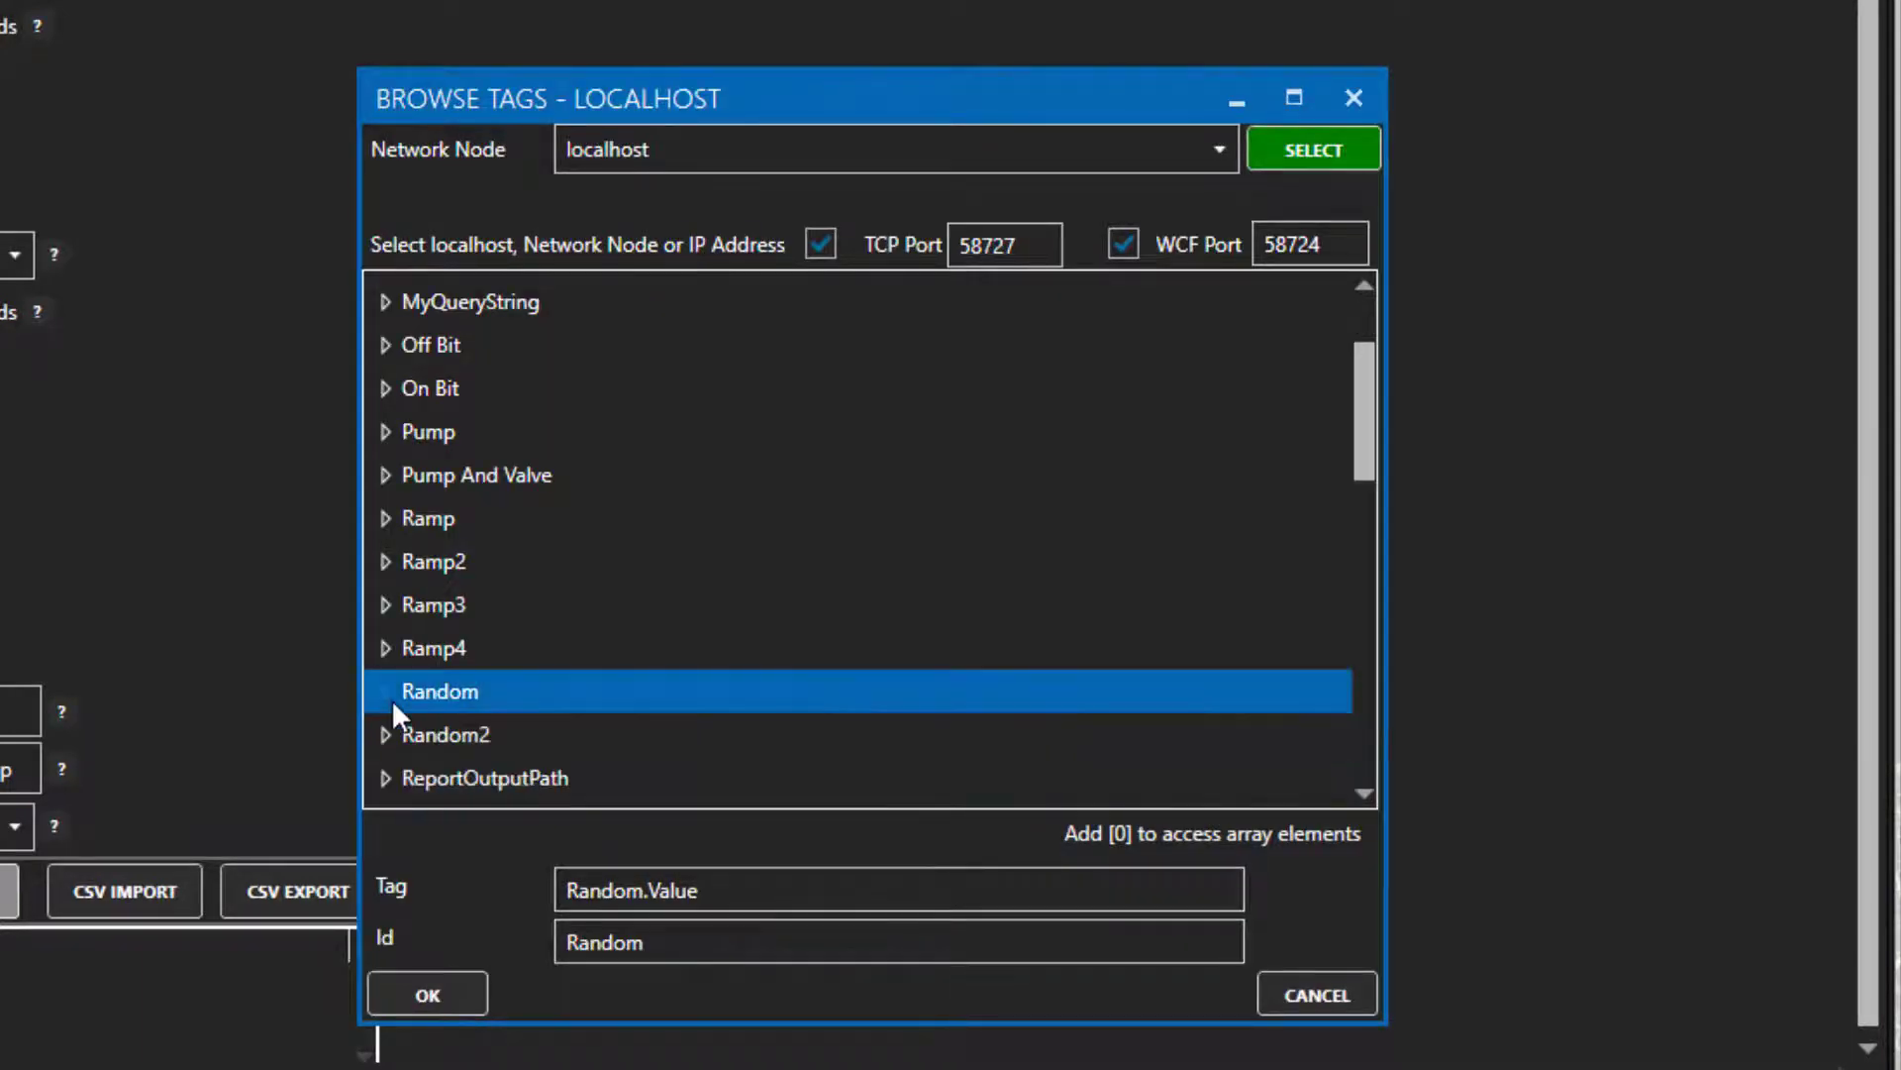
{"action": "scroll", "coordinate": [396, 693], "scroll_direction": "down", "scroll_amount": 5}
{"action": "scroll", "coordinate": [396, 703], "scroll_direction": "up", "scroll_amount": 2}
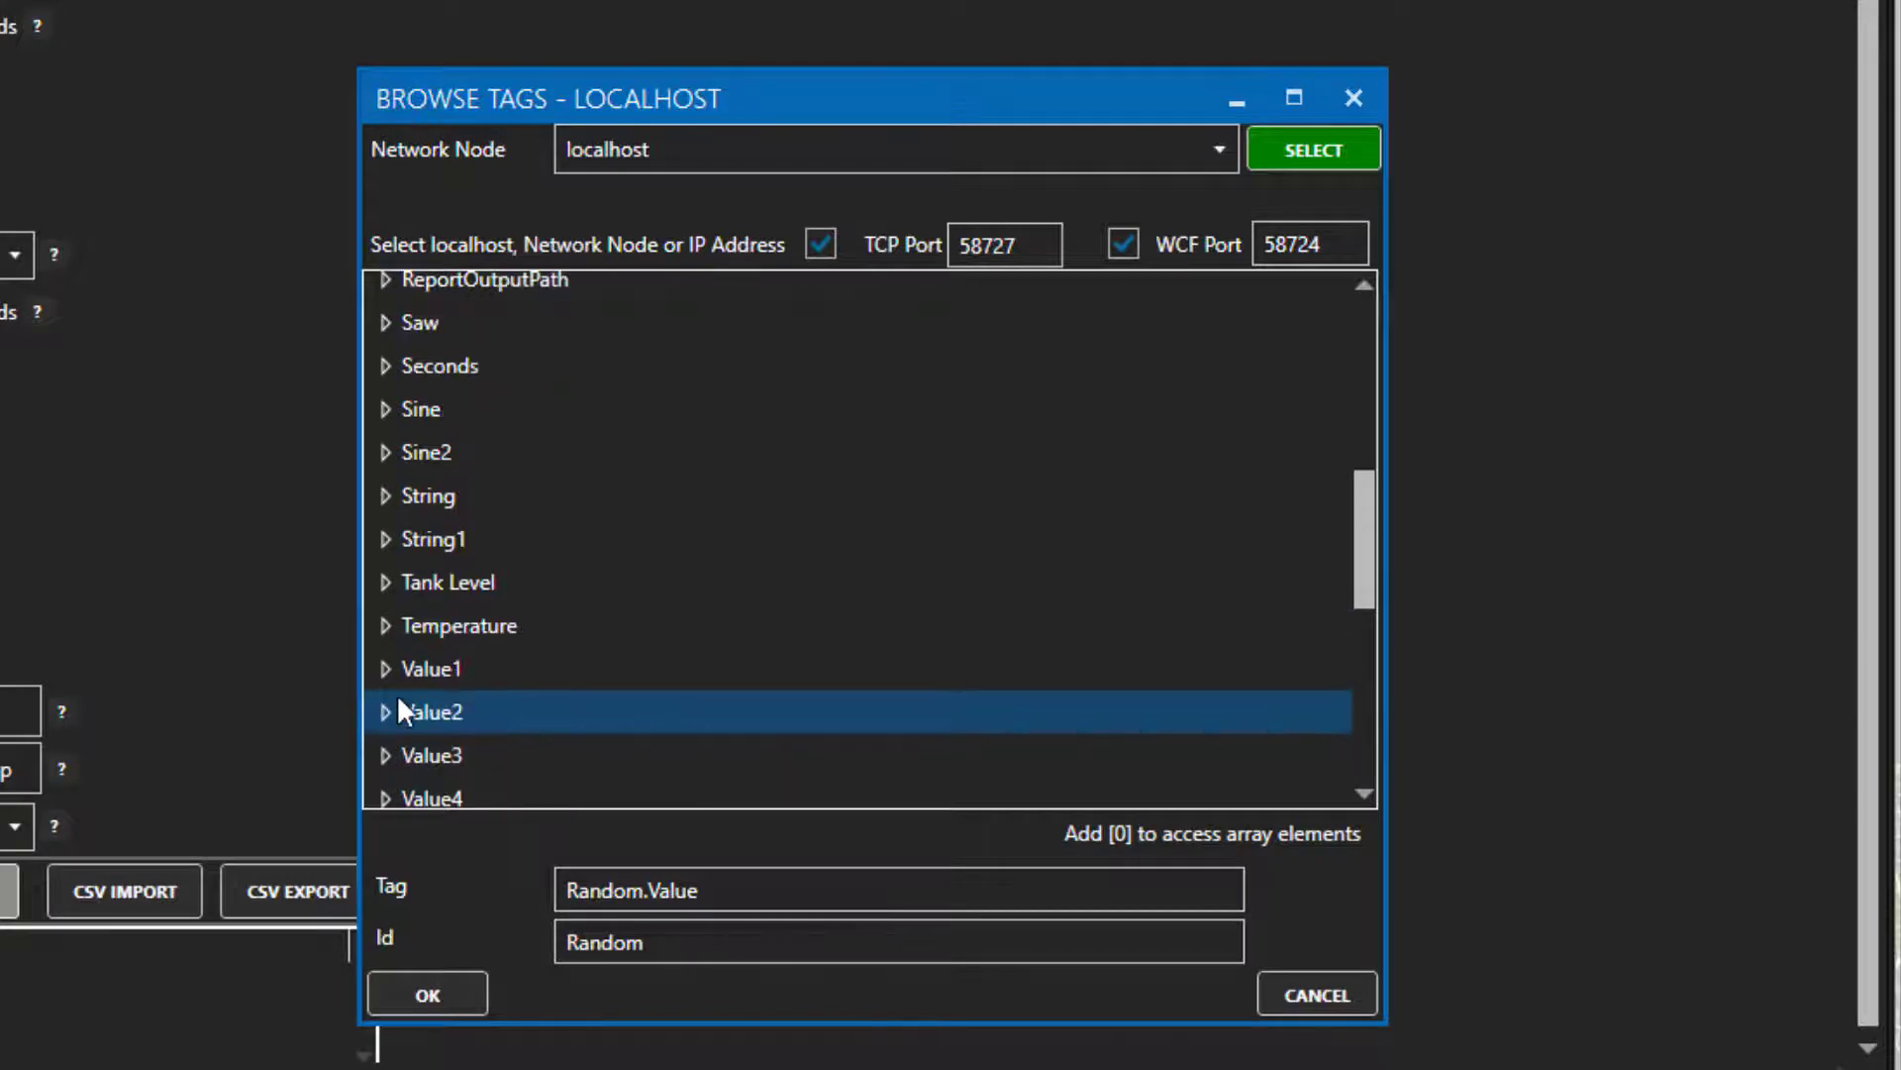
{"action": "left_click", "coordinate": [386, 422]}
{"action": "left_click", "coordinate": [424, 457]}
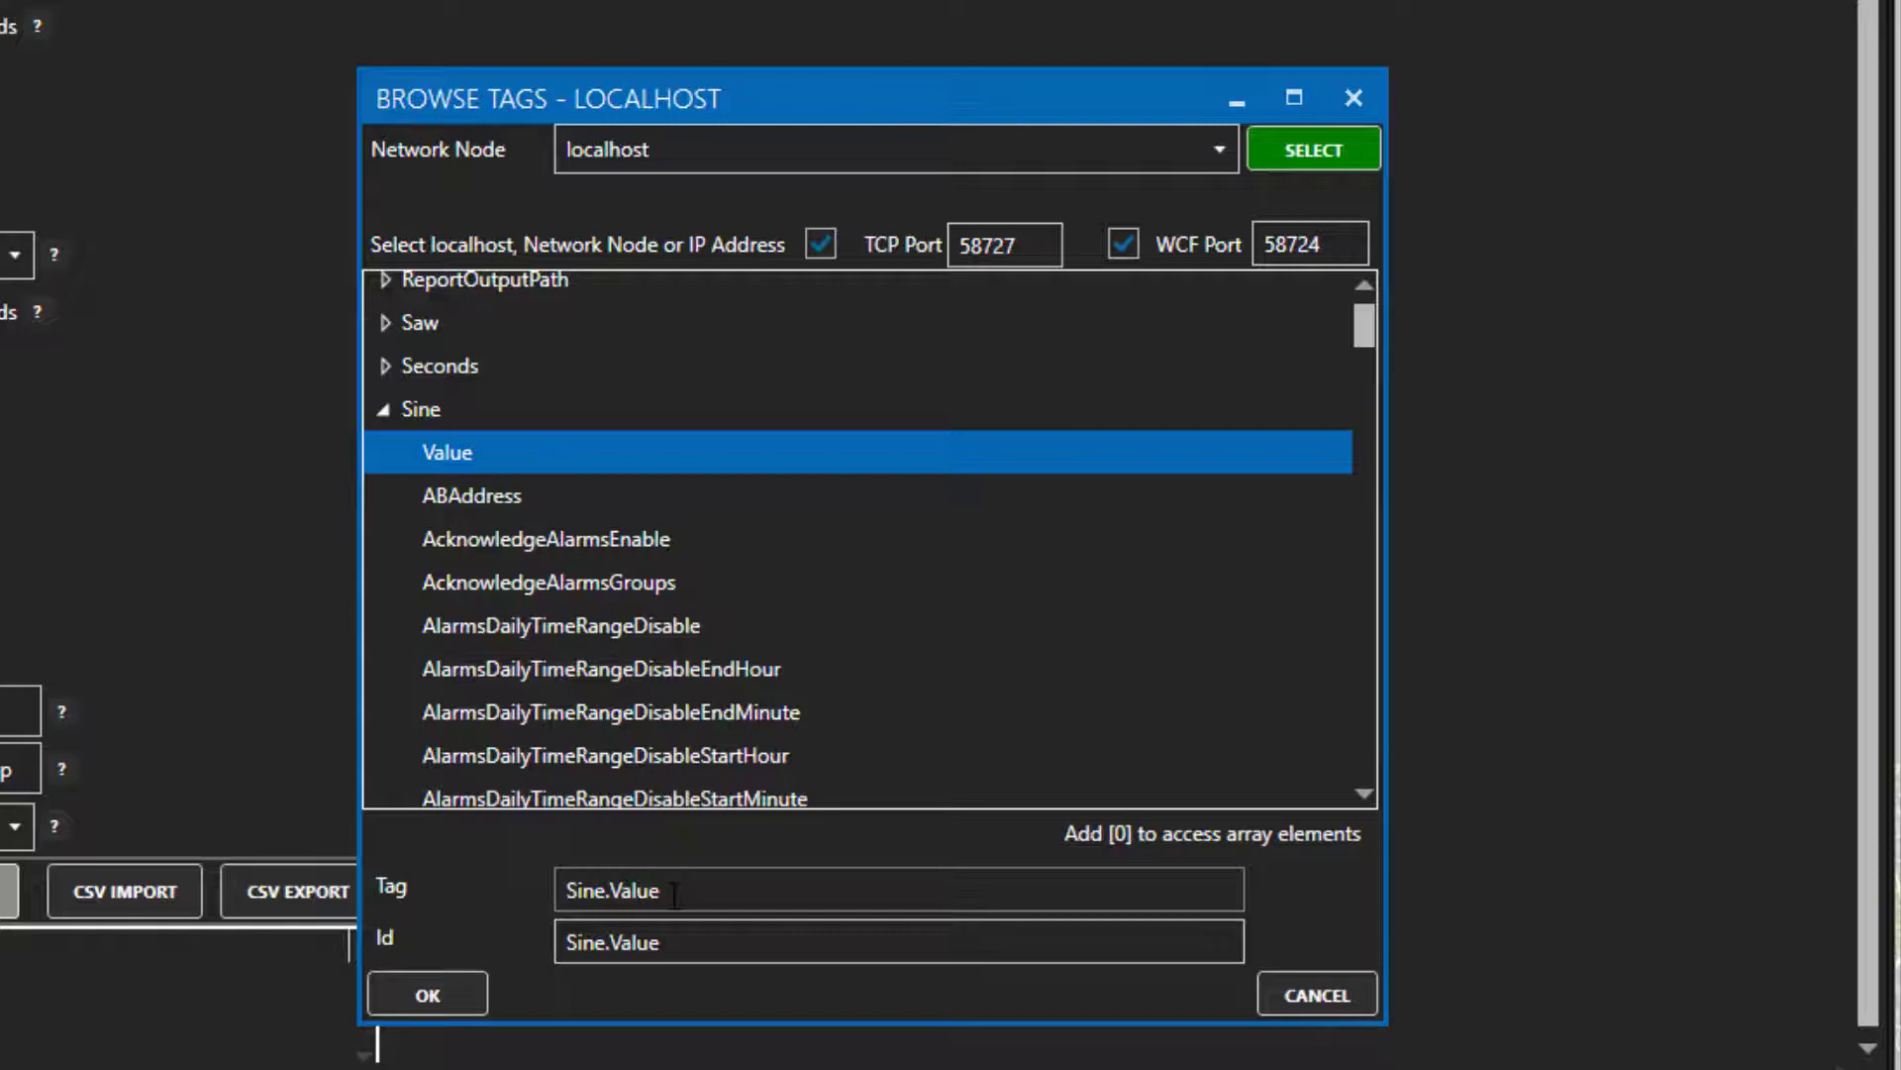
{"action": "left_click_drag", "start_coordinate": [660, 943], "coordinate": [608, 945]}
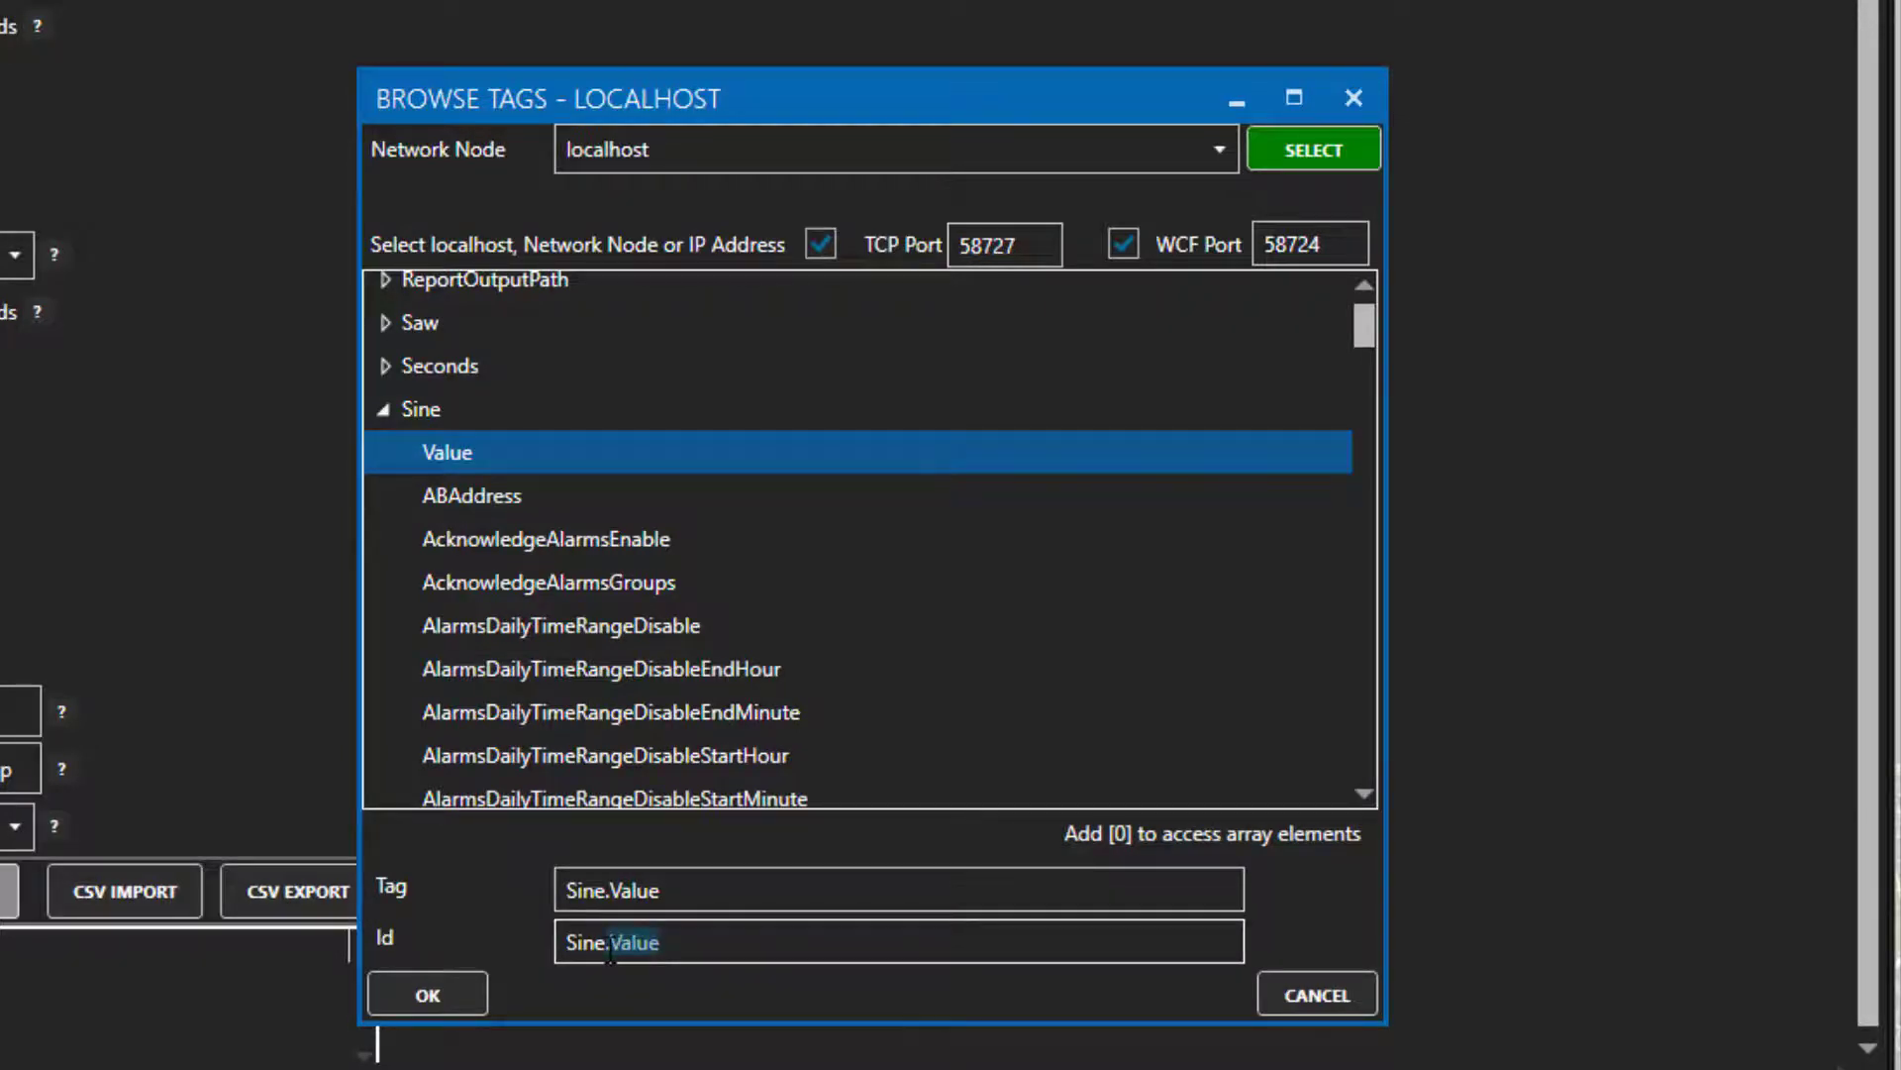
{"action": "key", "text": "BackSpace"}
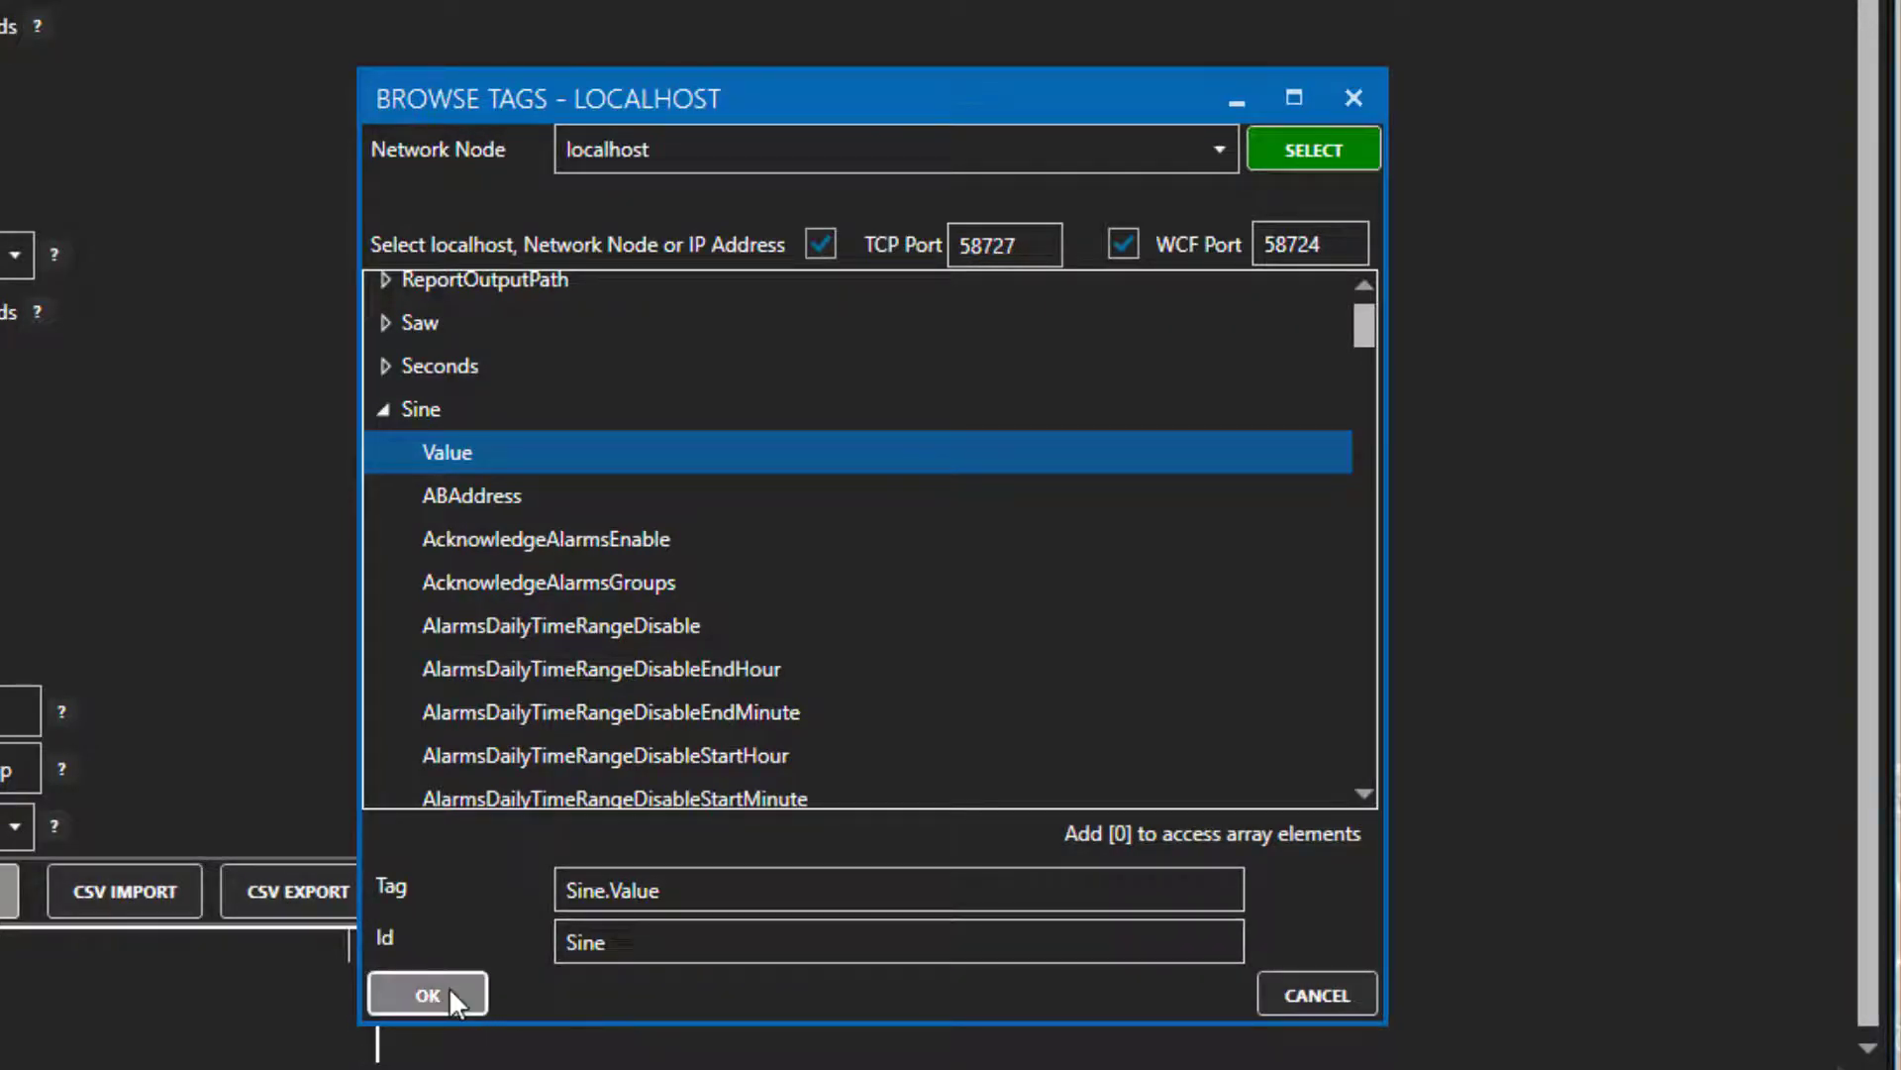
{"action": "left_click", "coordinate": [448, 994]}
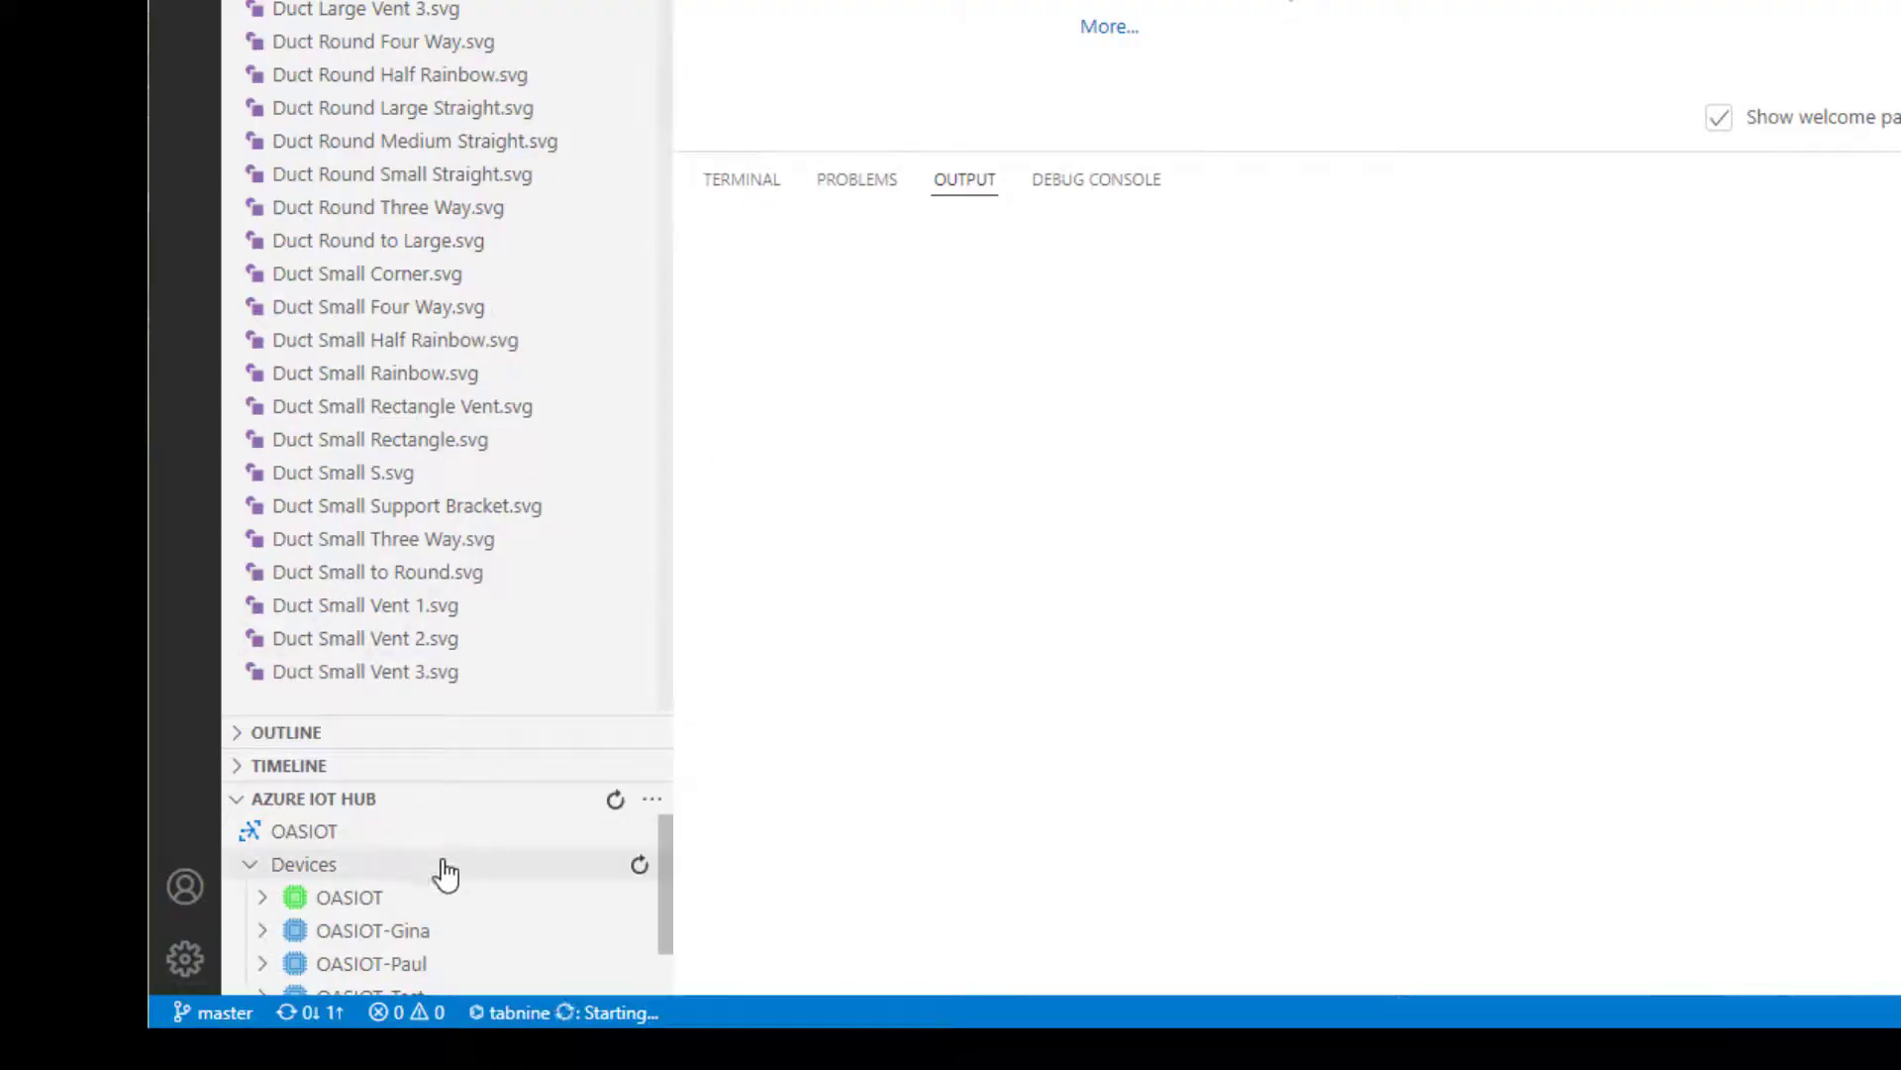
Start monitoring the hub's built-in event endpoint and read the OASIOT oas_tags messages in Output.
{"action": "mouse_move", "coordinate": [358, 917]}
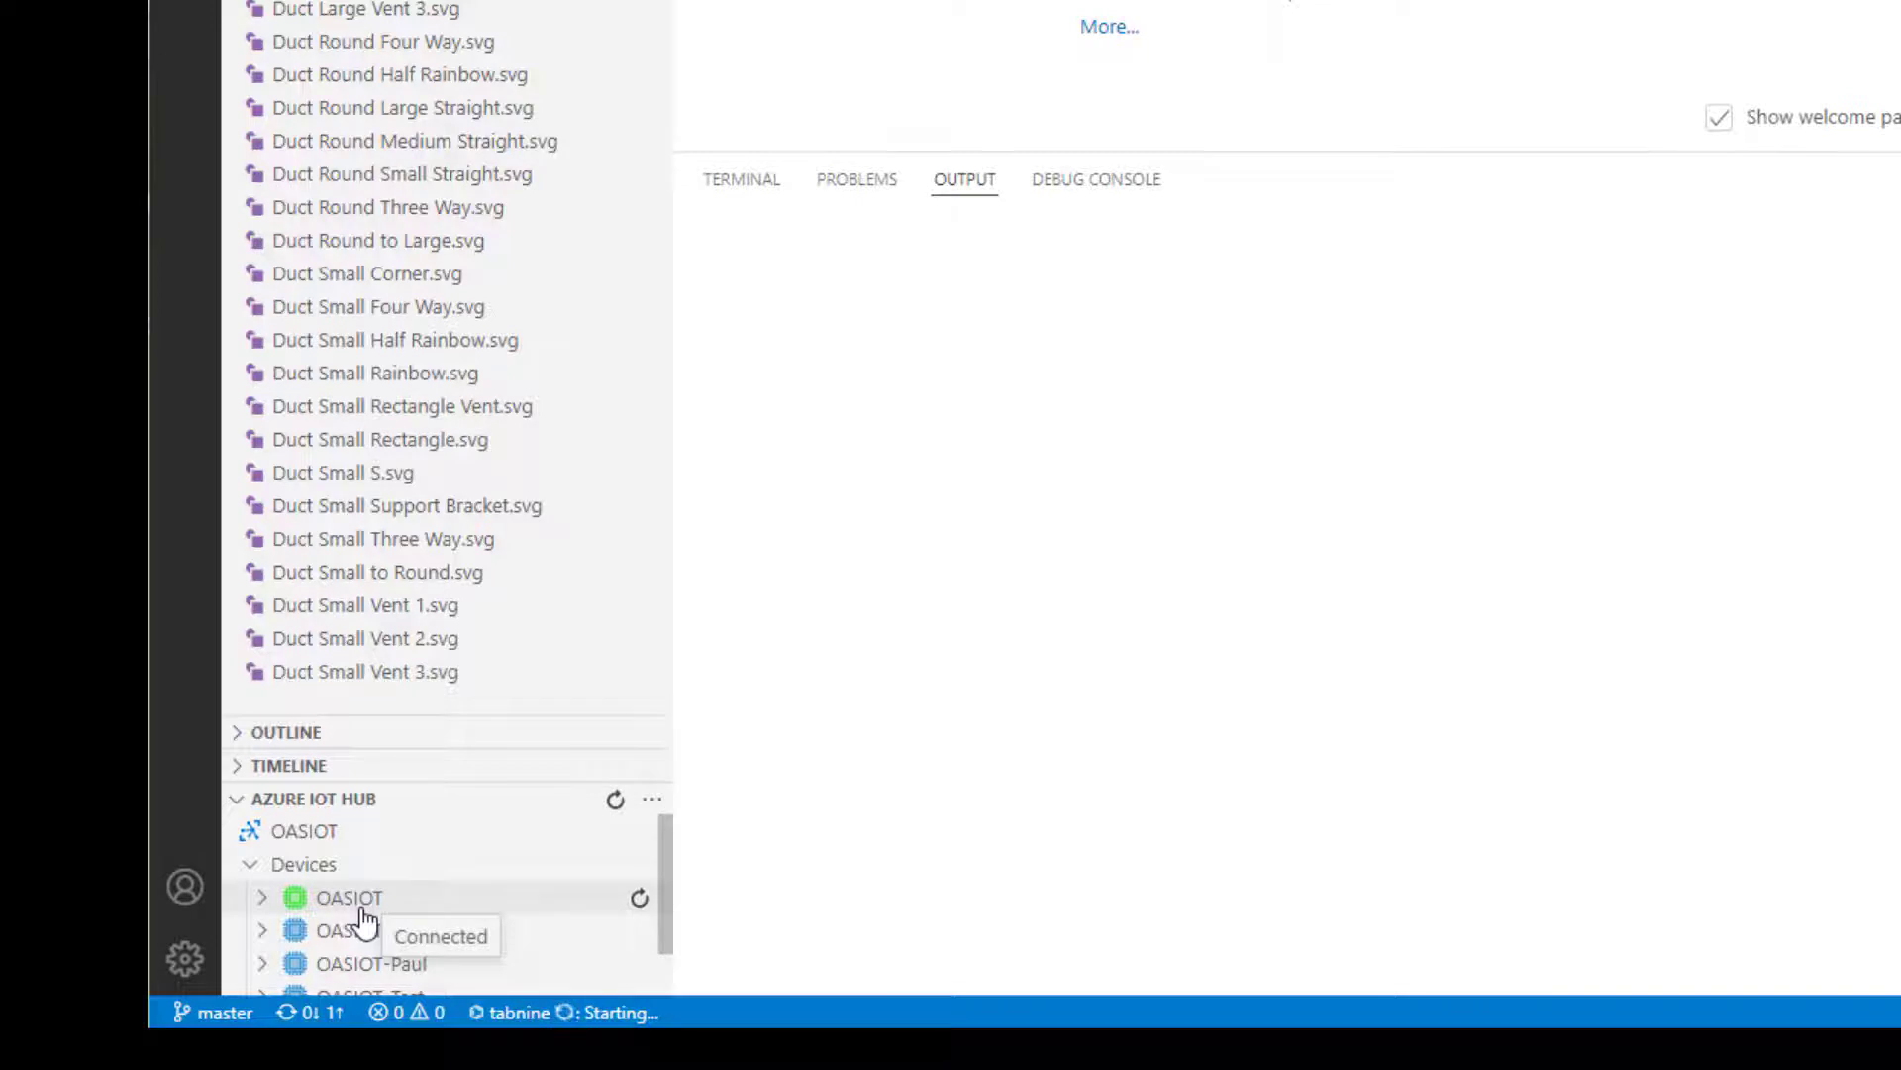
{"action": "left_click", "coordinate": [651, 801]}
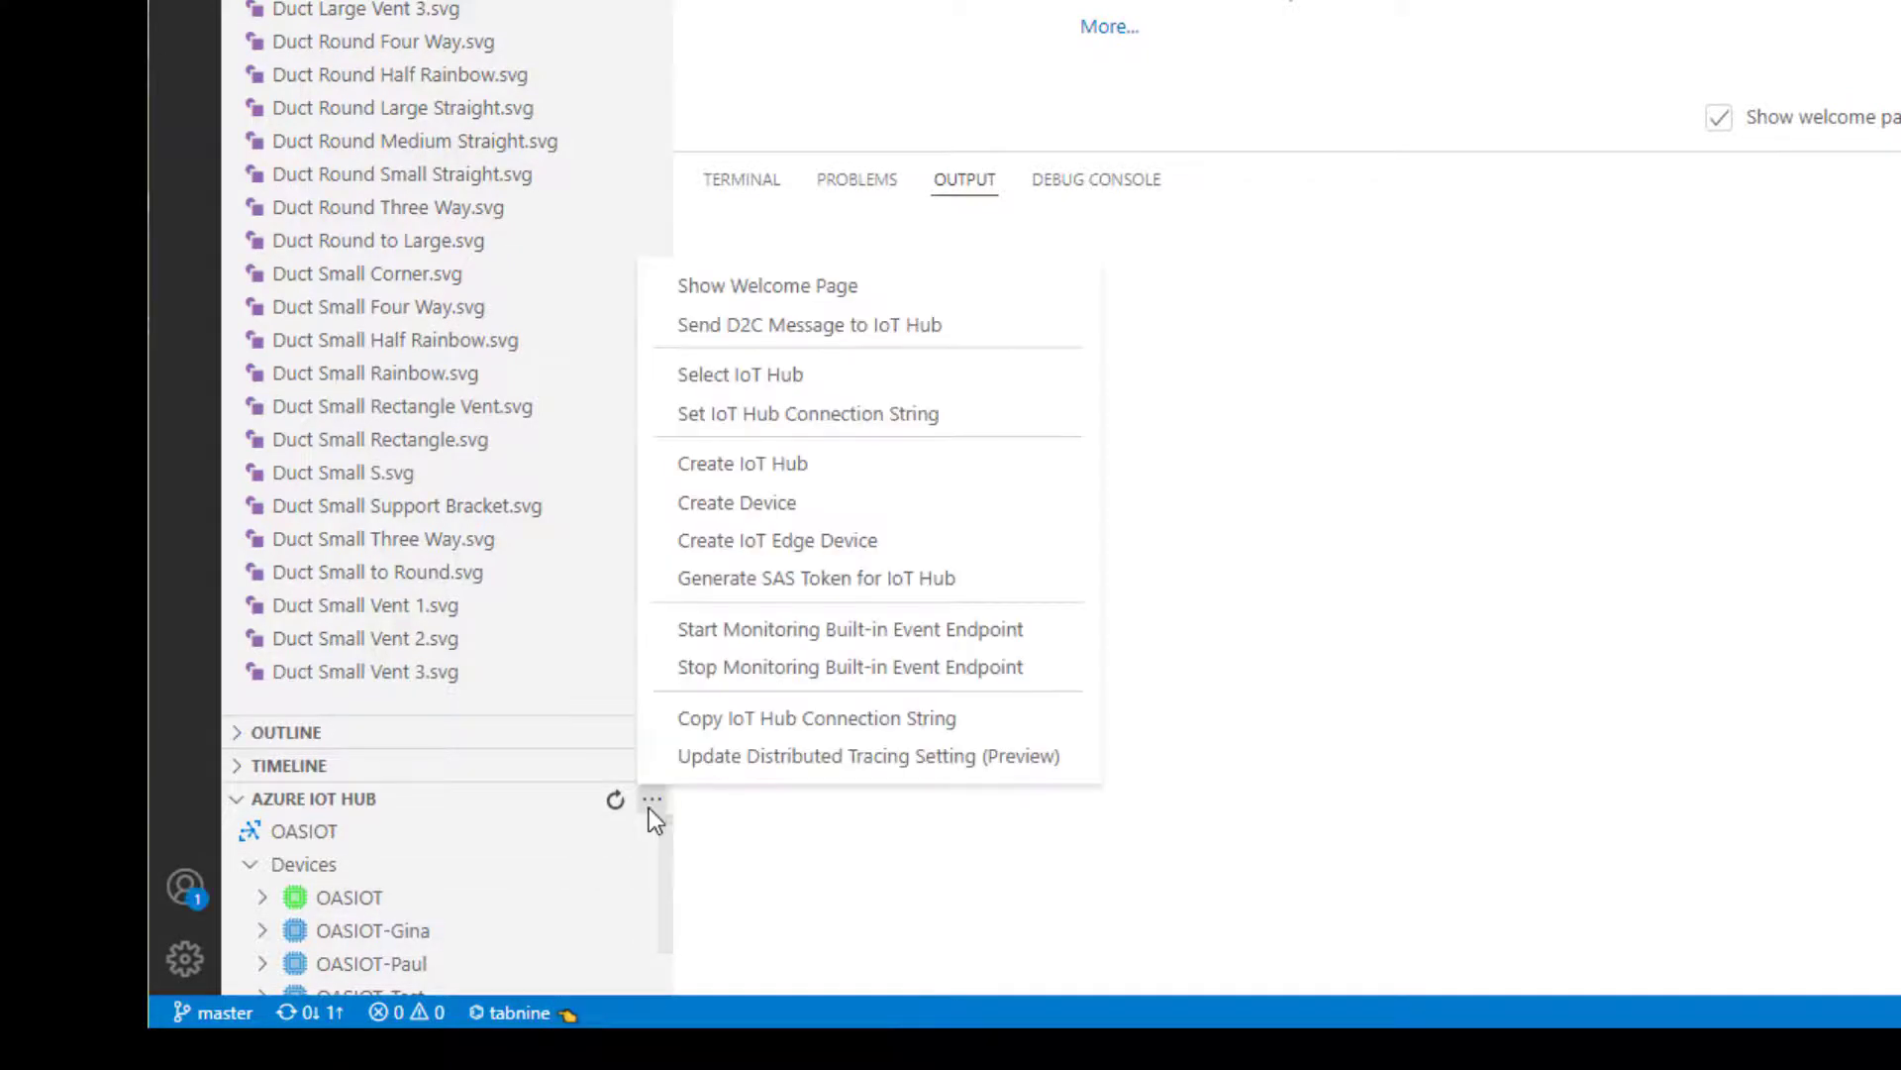
{"action": "left_click", "coordinate": [764, 632]}
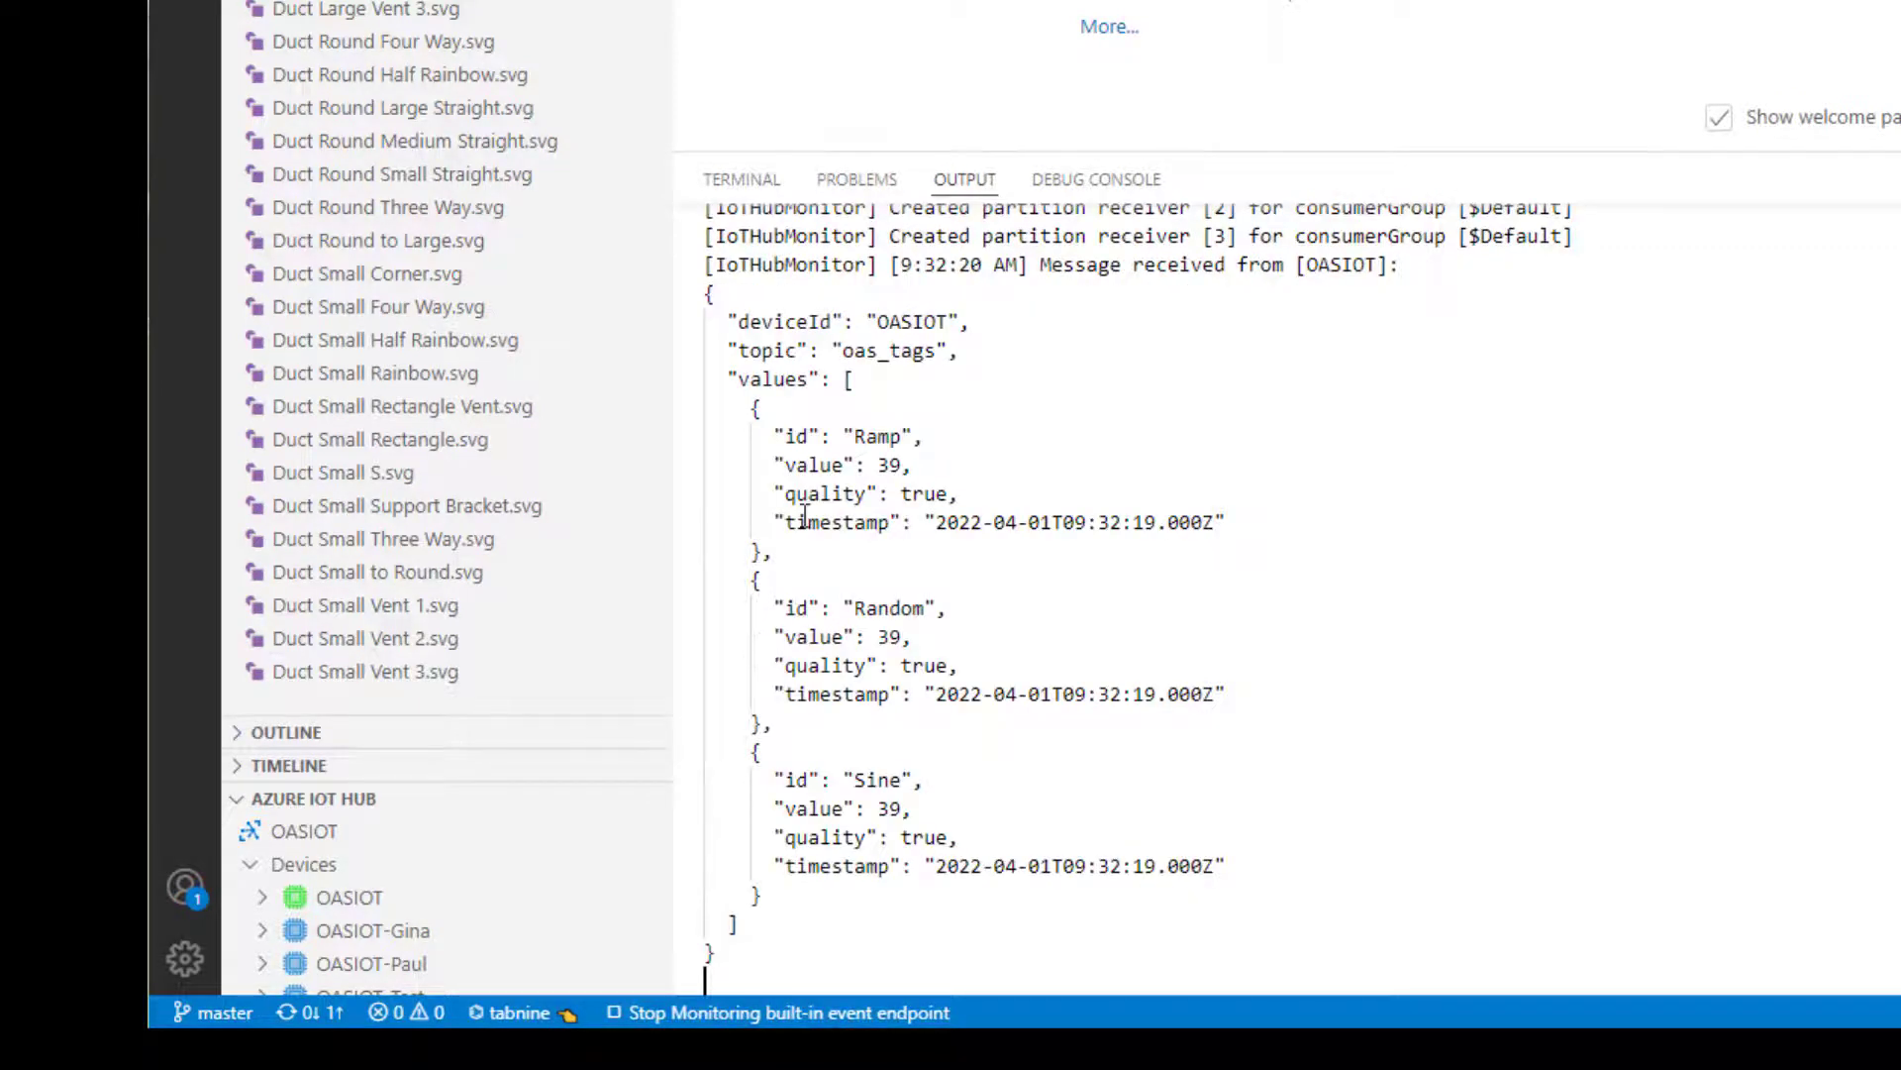
{"action": "left_click", "coordinate": [1361, 691]}
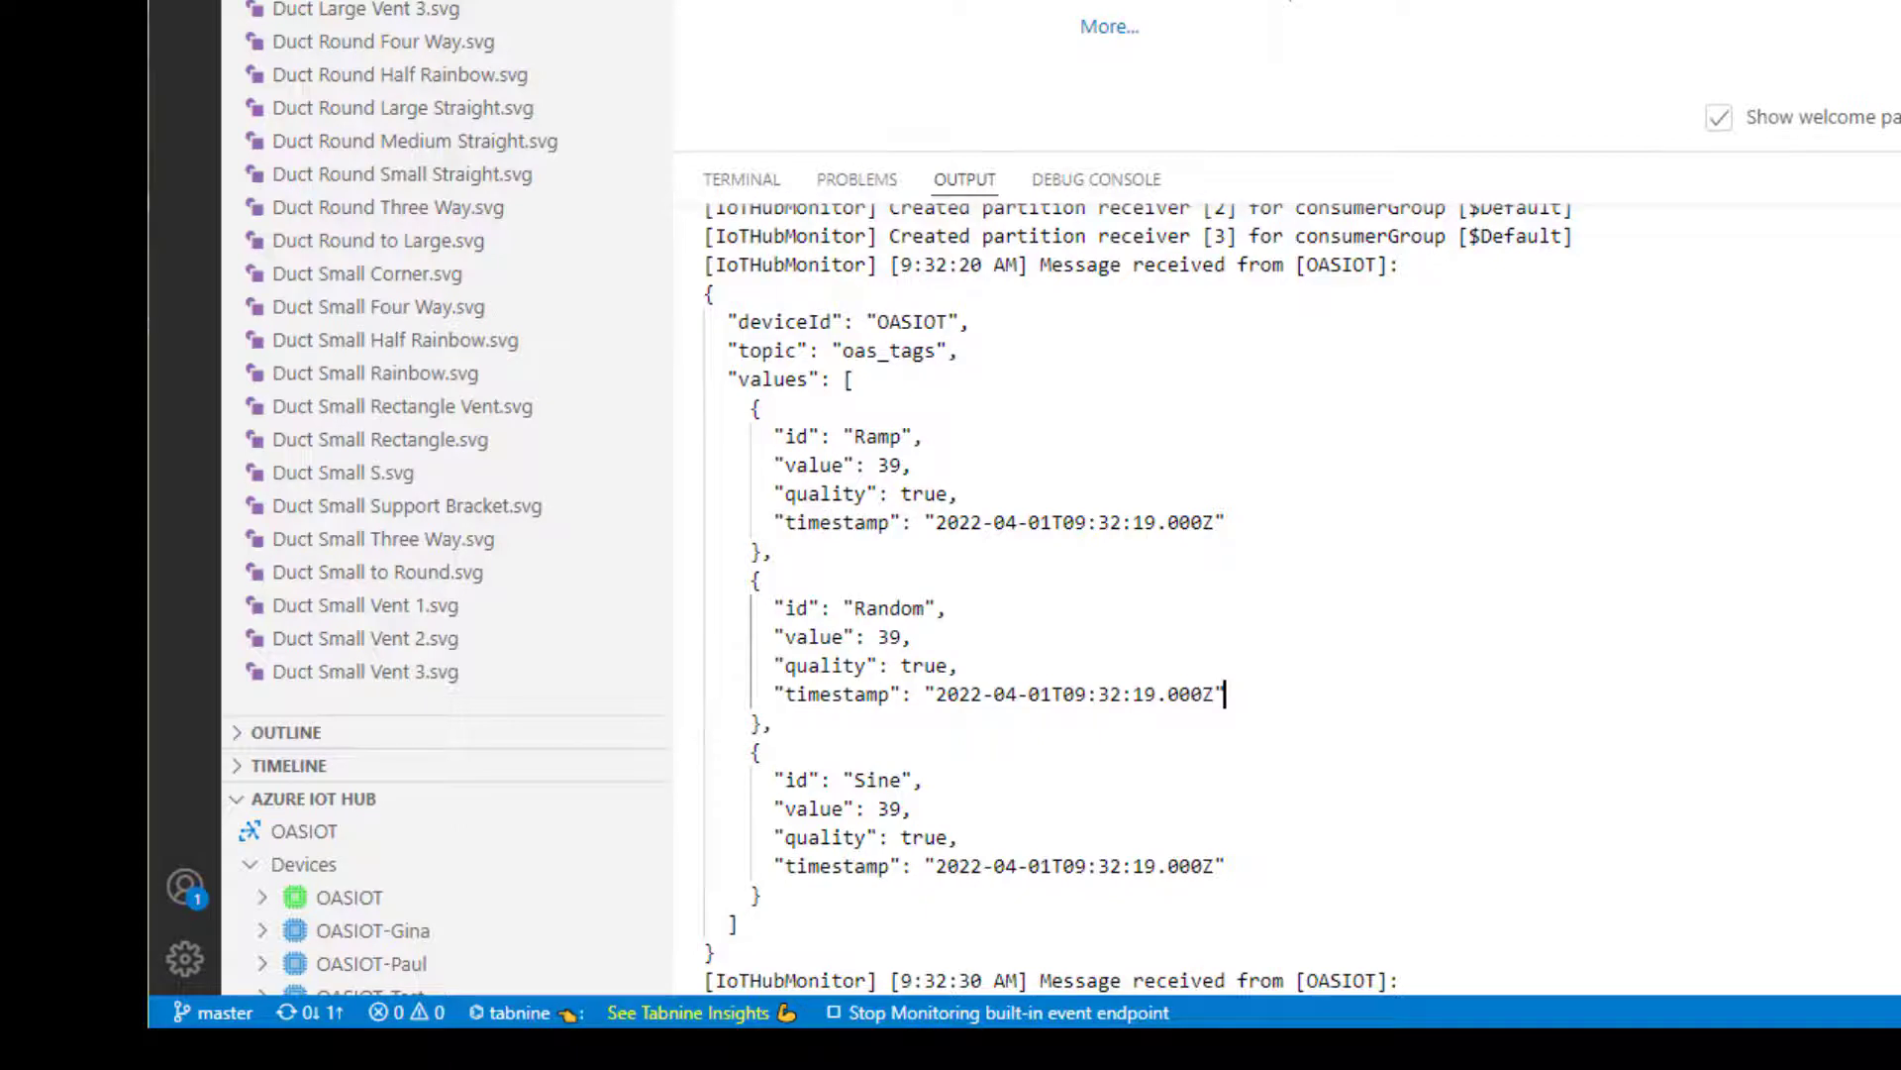
{"action": "scroll", "coordinate": [1136, 598], "scroll_direction": "down", "scroll_amount": 7}
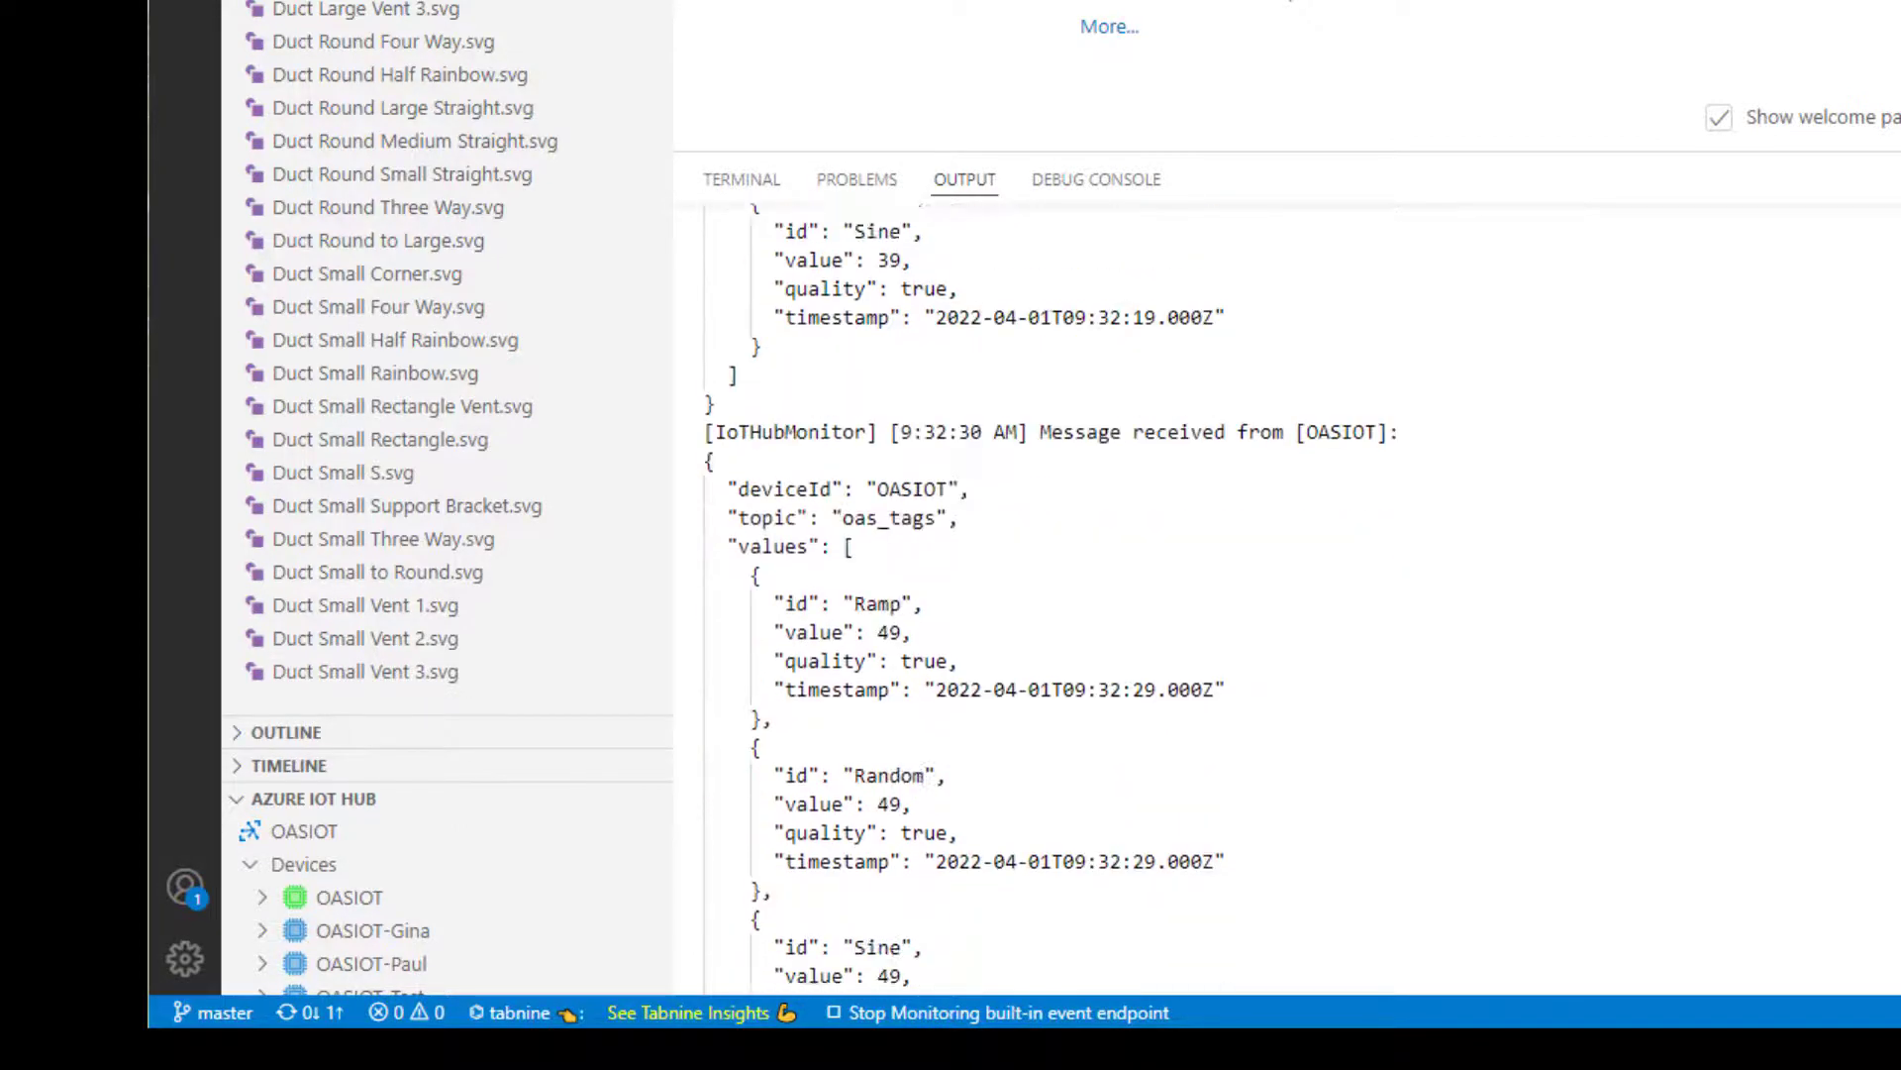
{"action": "scroll", "coordinate": [1136, 598], "scroll_direction": "down", "scroll_amount": 4}
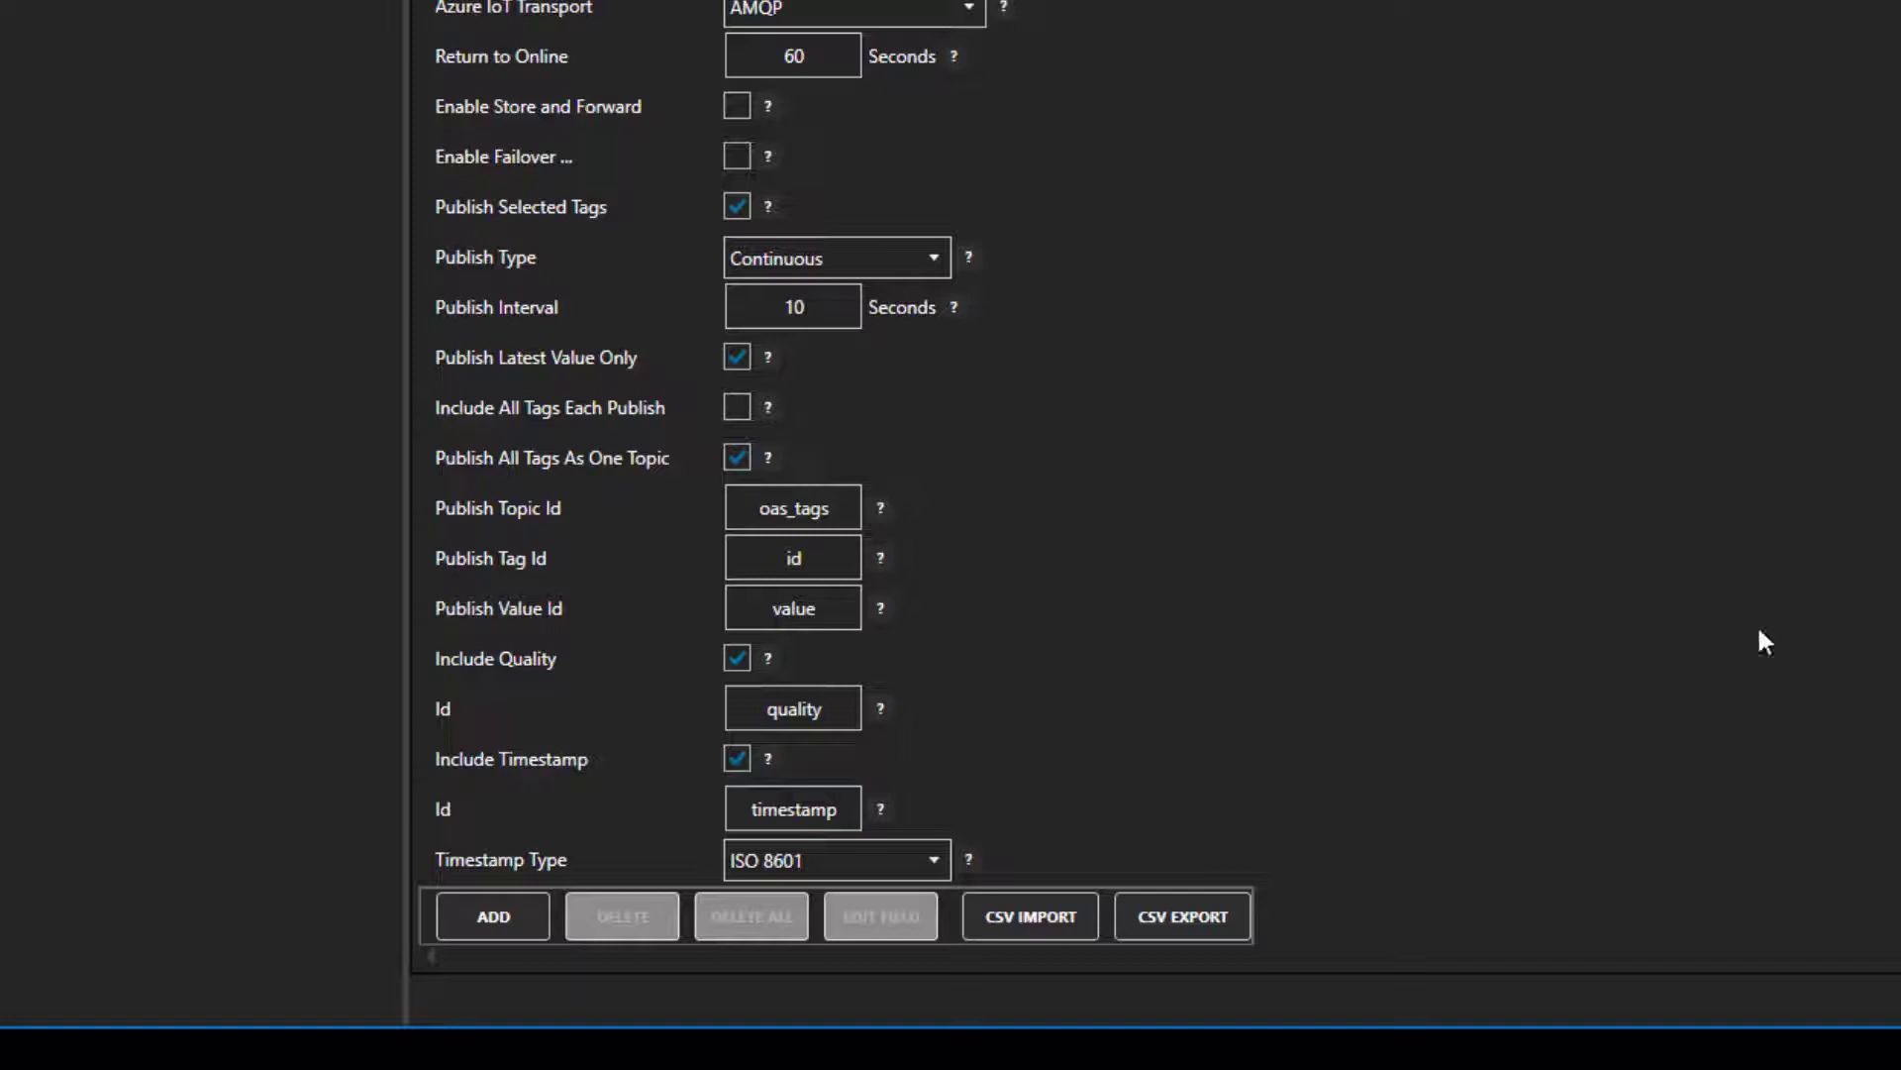
Turn off Publish Latest Value Only, set publish interval to 6 and Random's simulation rate to 3, and apply.
{"action": "left_click", "coordinate": [738, 357]}
{"action": "left_click", "coordinate": [789, 307]}
{"action": "key", "text": "ctrl+a"}
{"action": "type", "text": "6"}
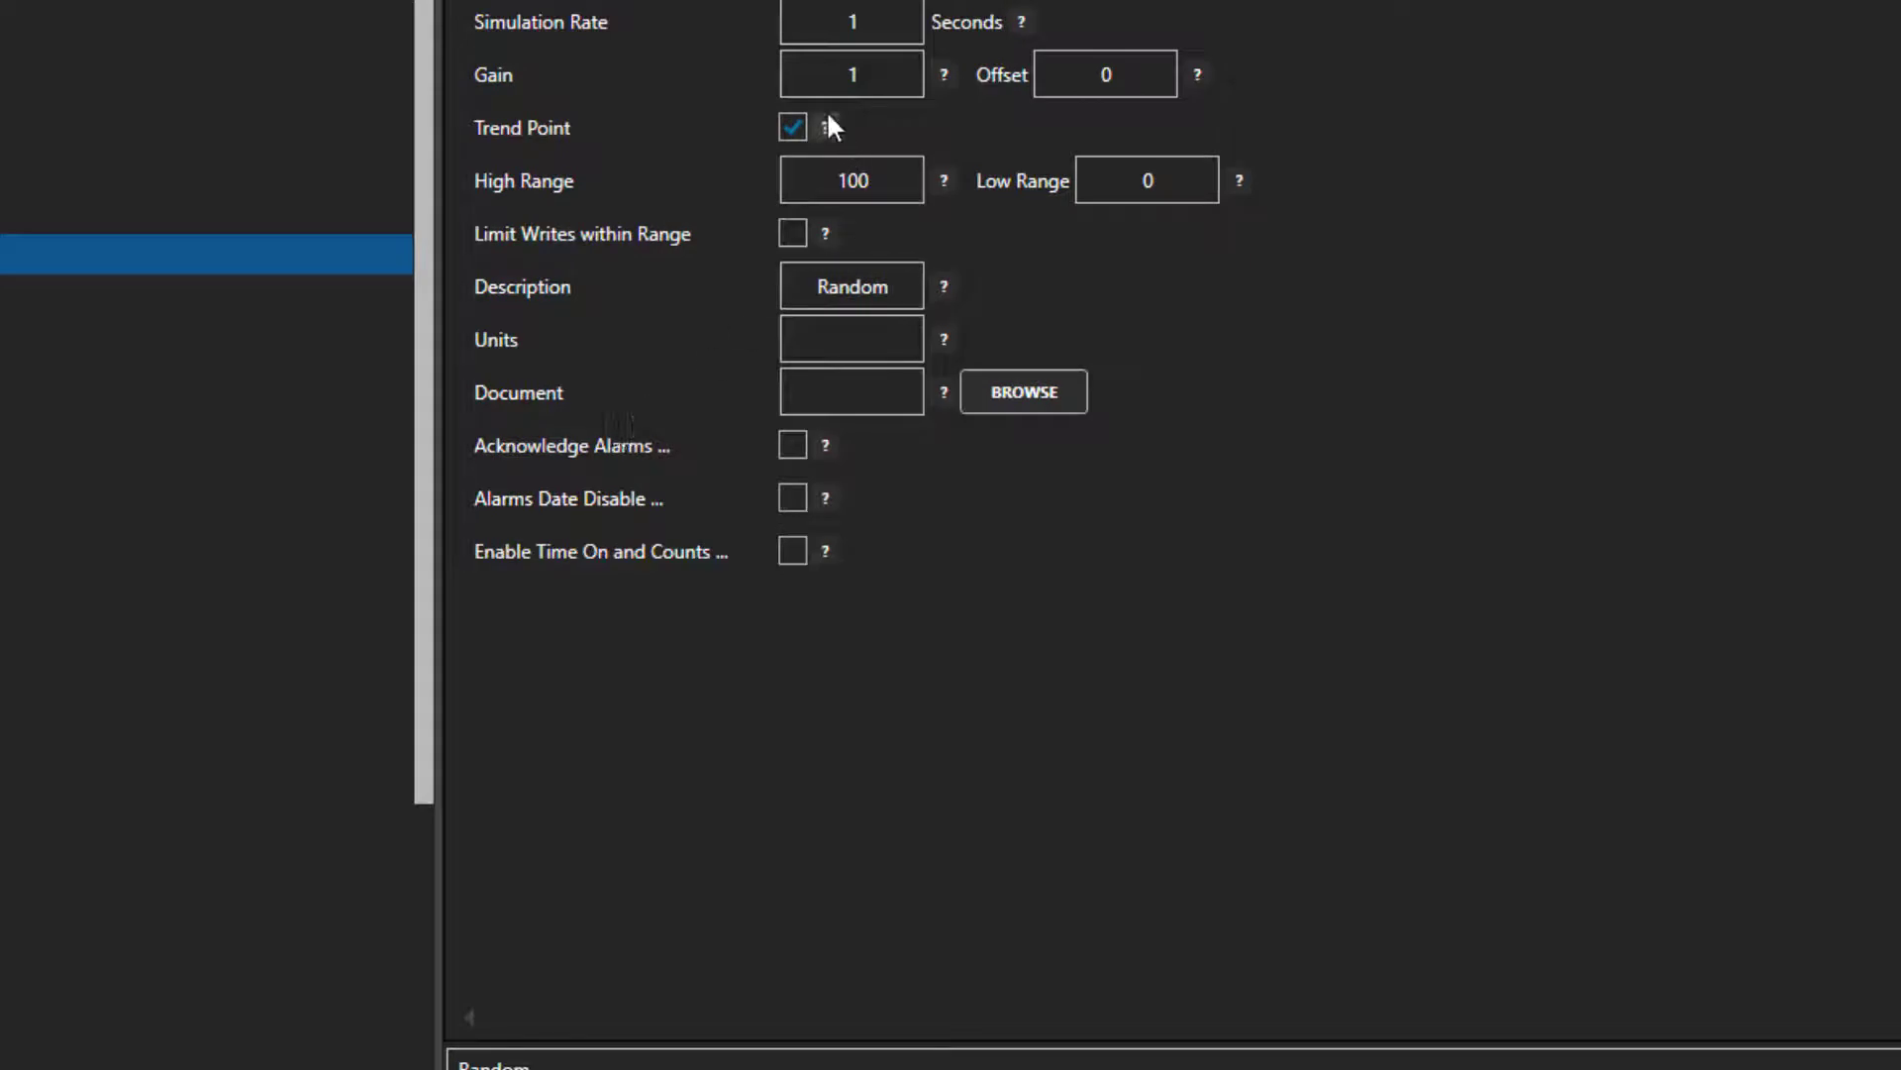
{"action": "double_click", "coordinate": [911, 28]}
{"action": "type", "text": "3"}
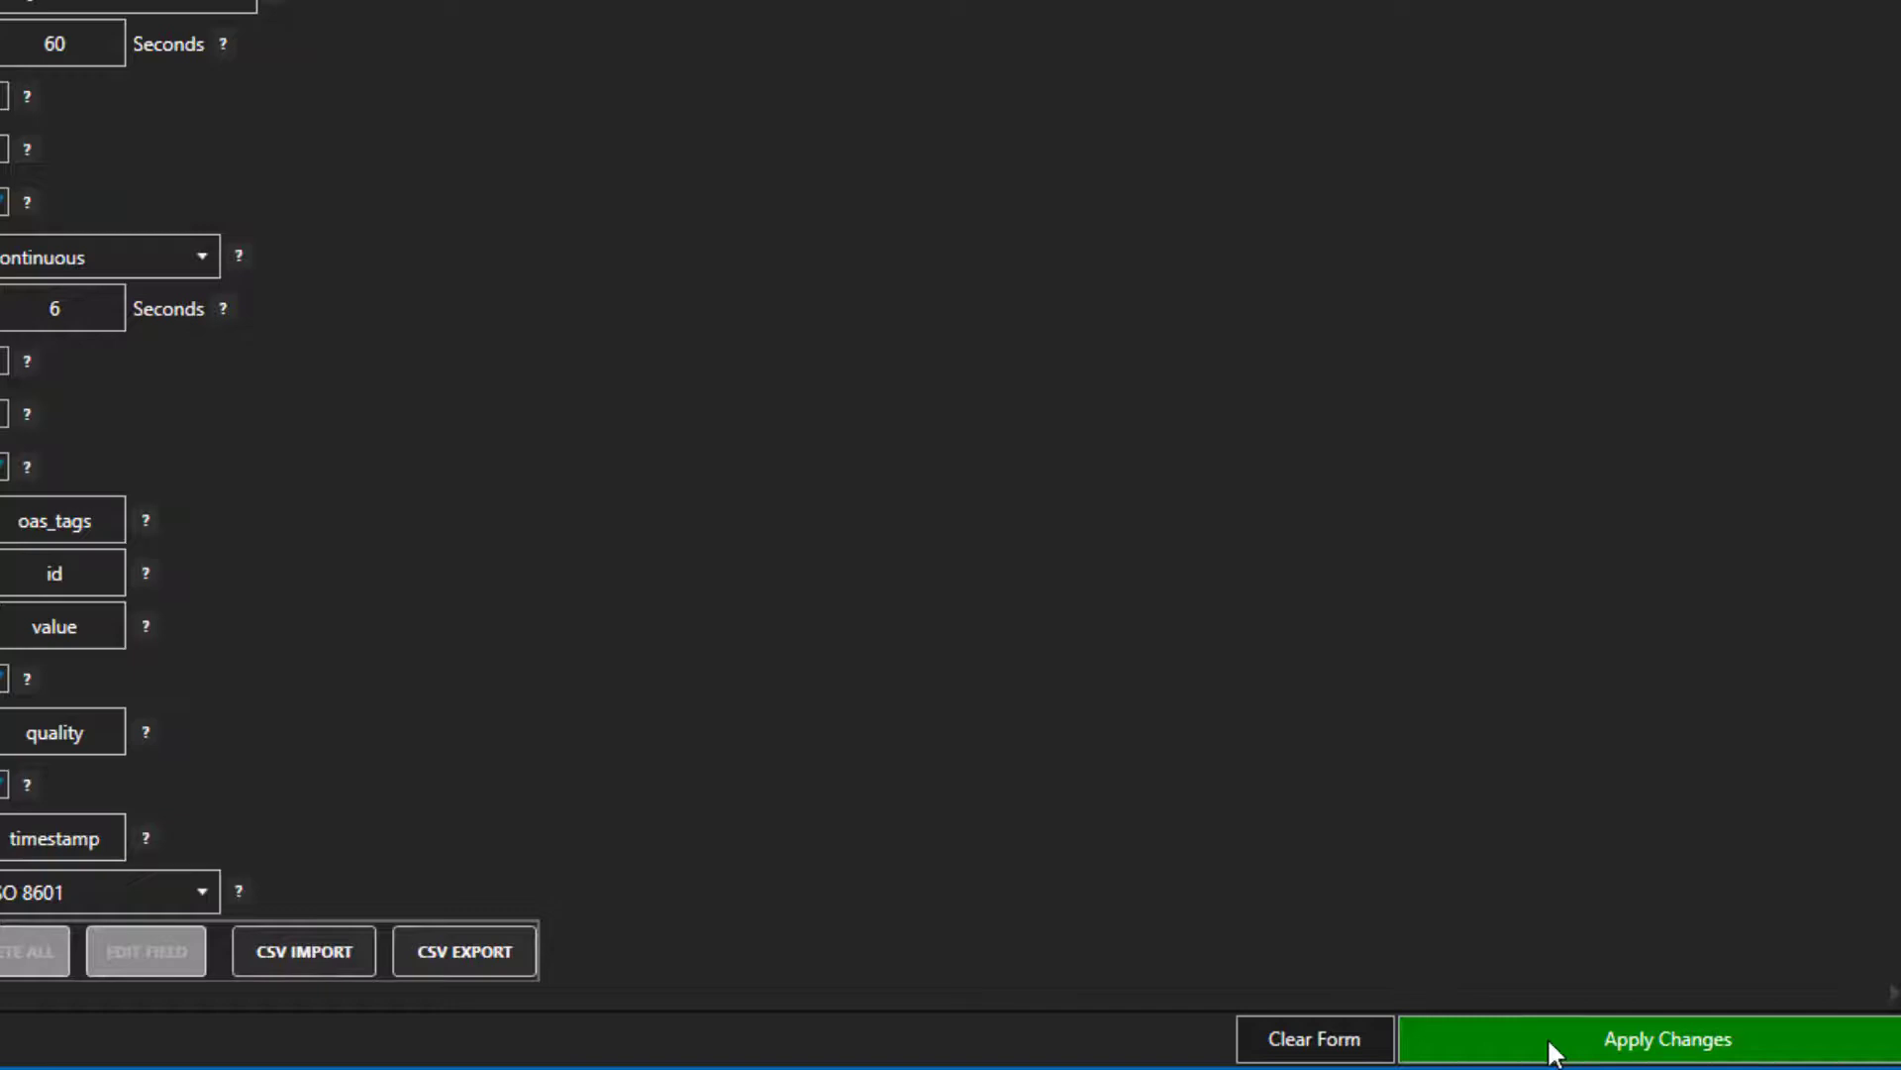
{"action": "left_click", "coordinate": [1552, 1053]}
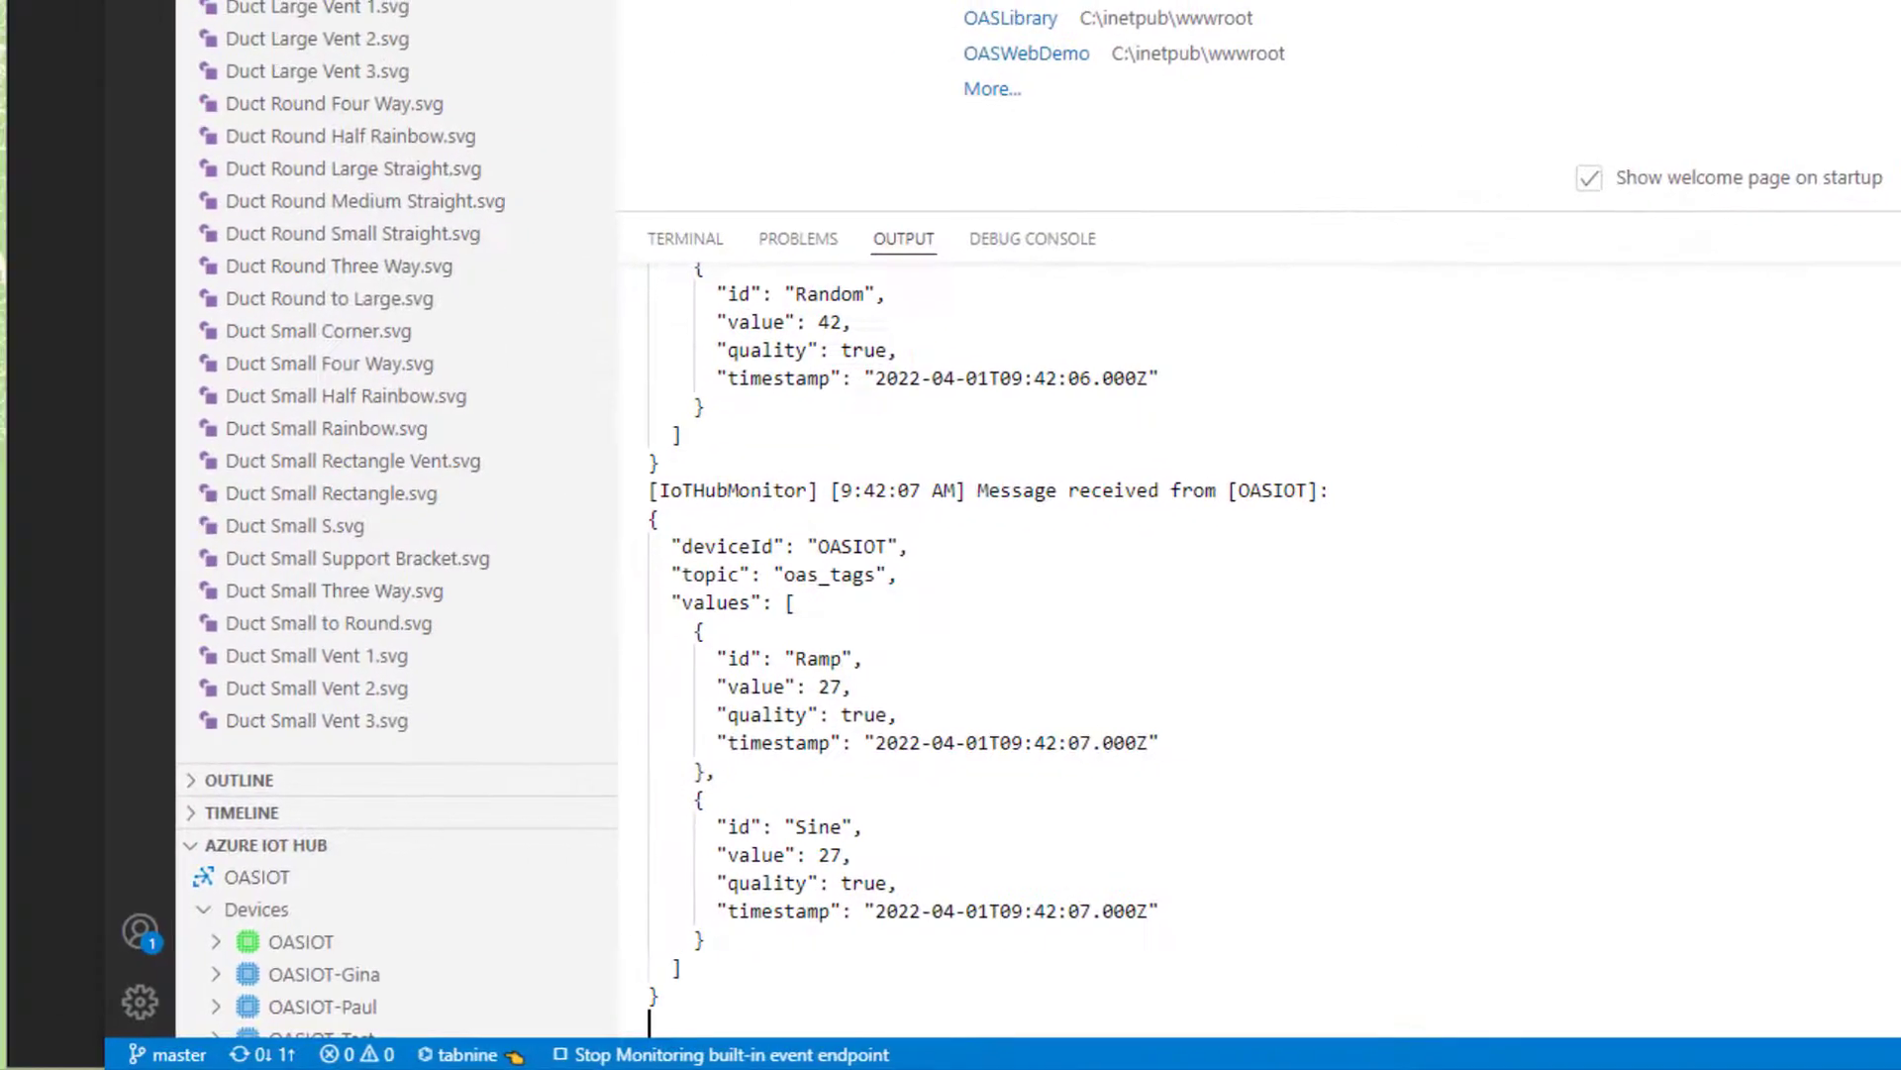
Scroll the Output panel to inspect OASIOT messages holding multiple timestamped Ramp, Random and Sine samples.
{"action": "left_click", "coordinate": [1456, 663]}
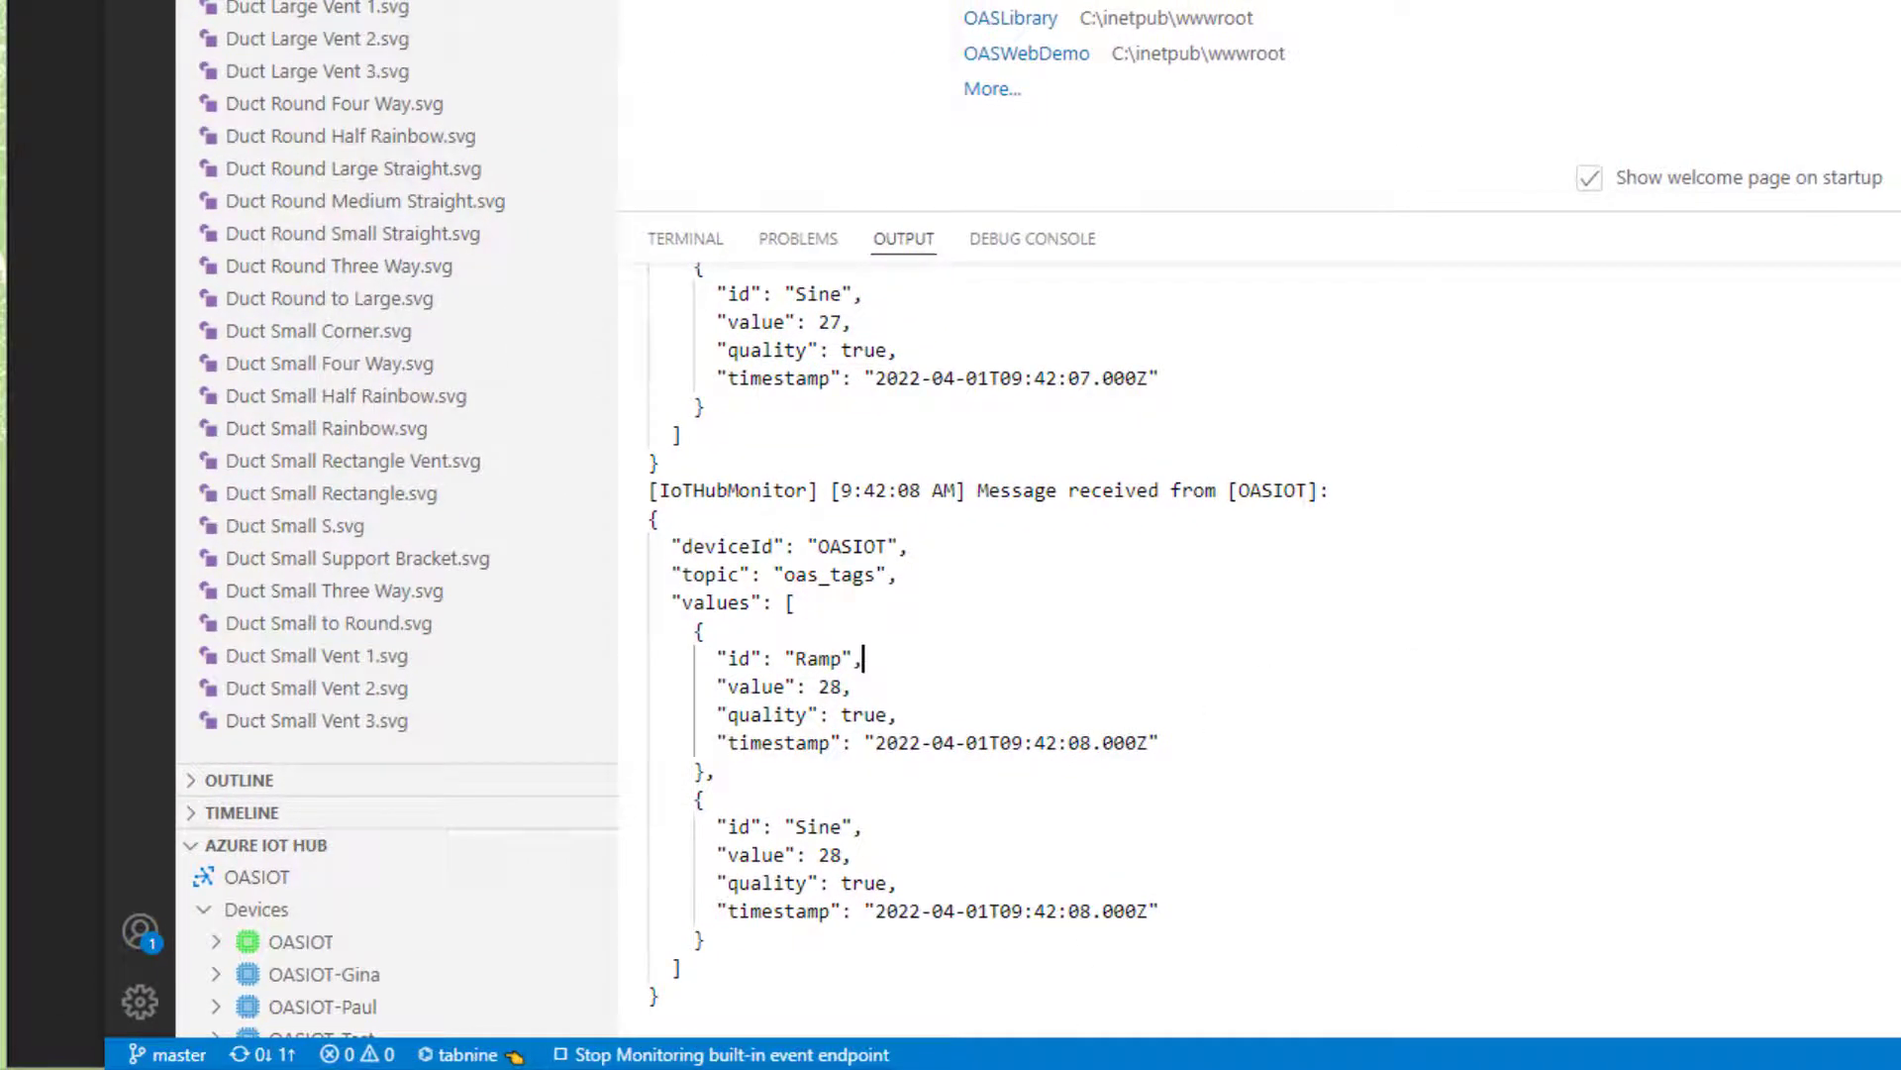
{"action": "scroll", "coordinate": [719, 335], "scroll_direction": "up", "scroll_amount": 5}
{"action": "scroll", "coordinate": [719, 335], "scroll_direction": "down", "scroll_amount": 10}
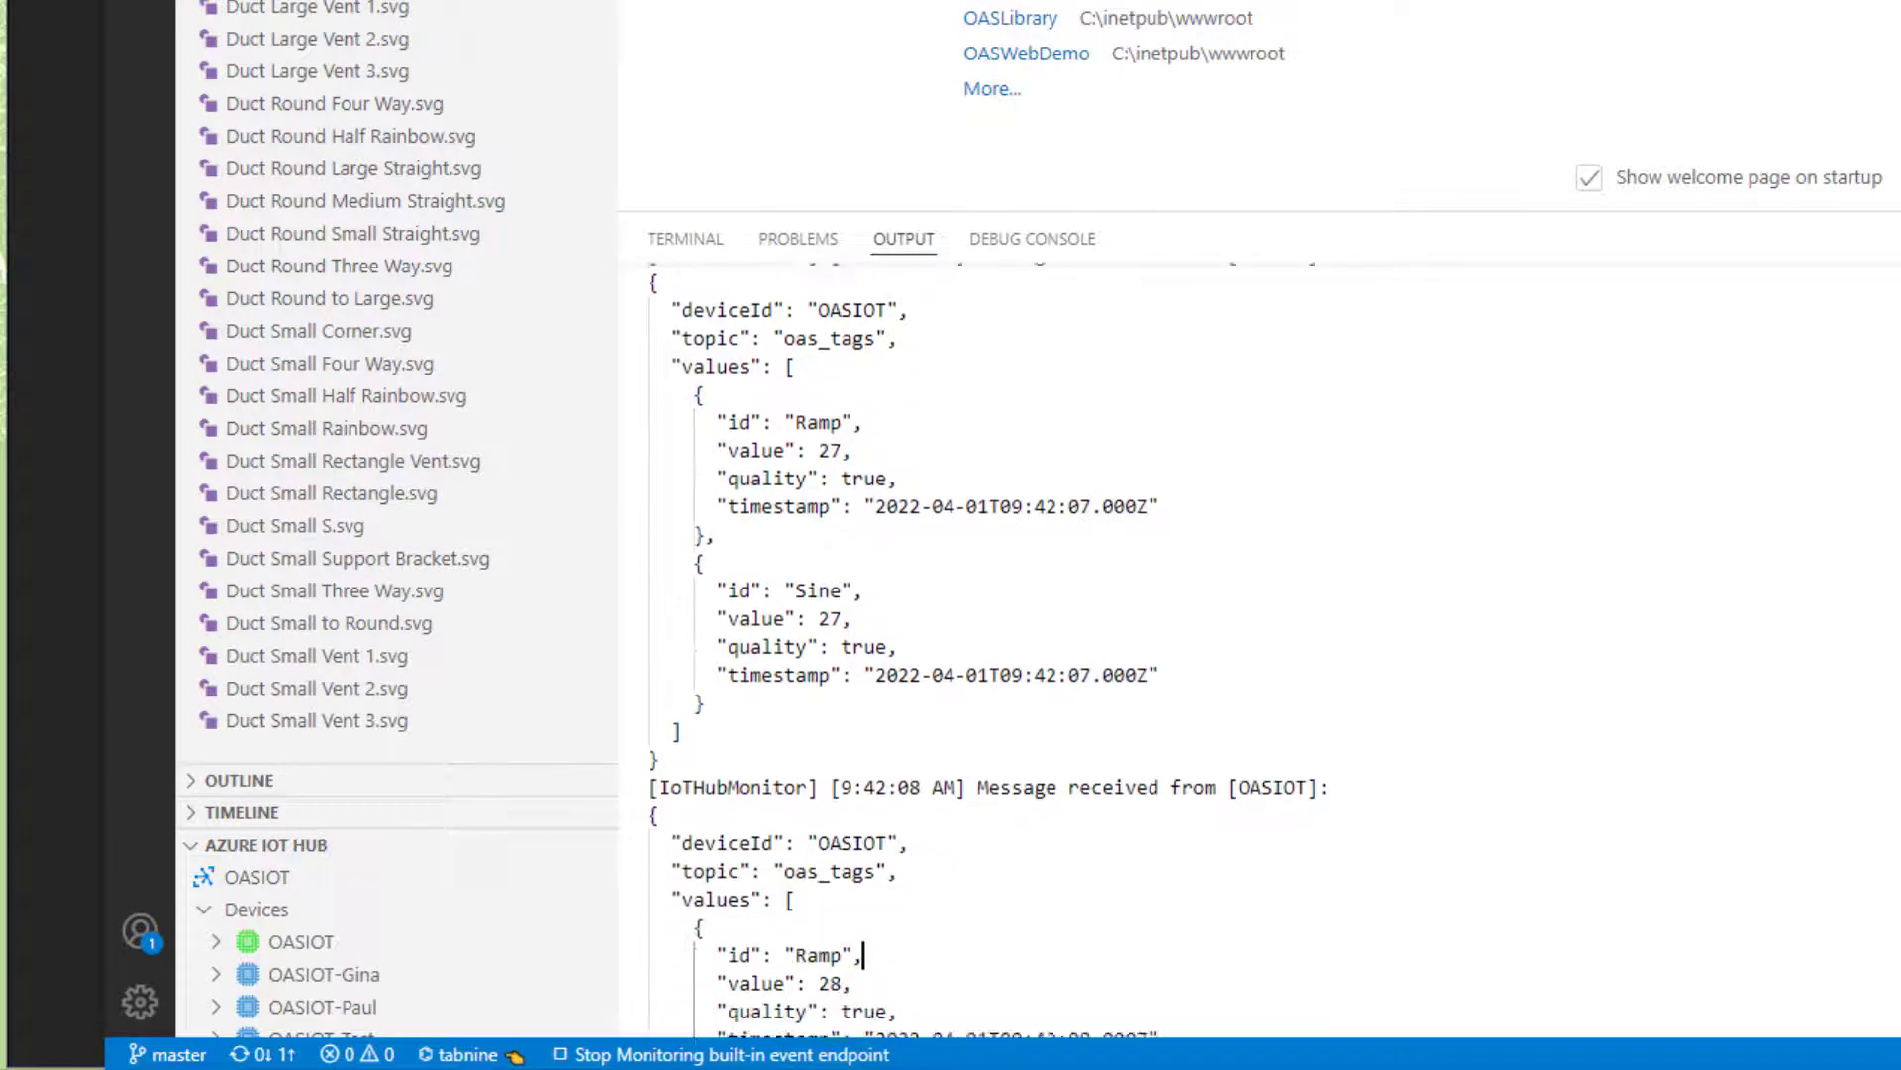
{"action": "scroll", "coordinate": [981, 648], "scroll_direction": "down", "scroll_amount": 7}
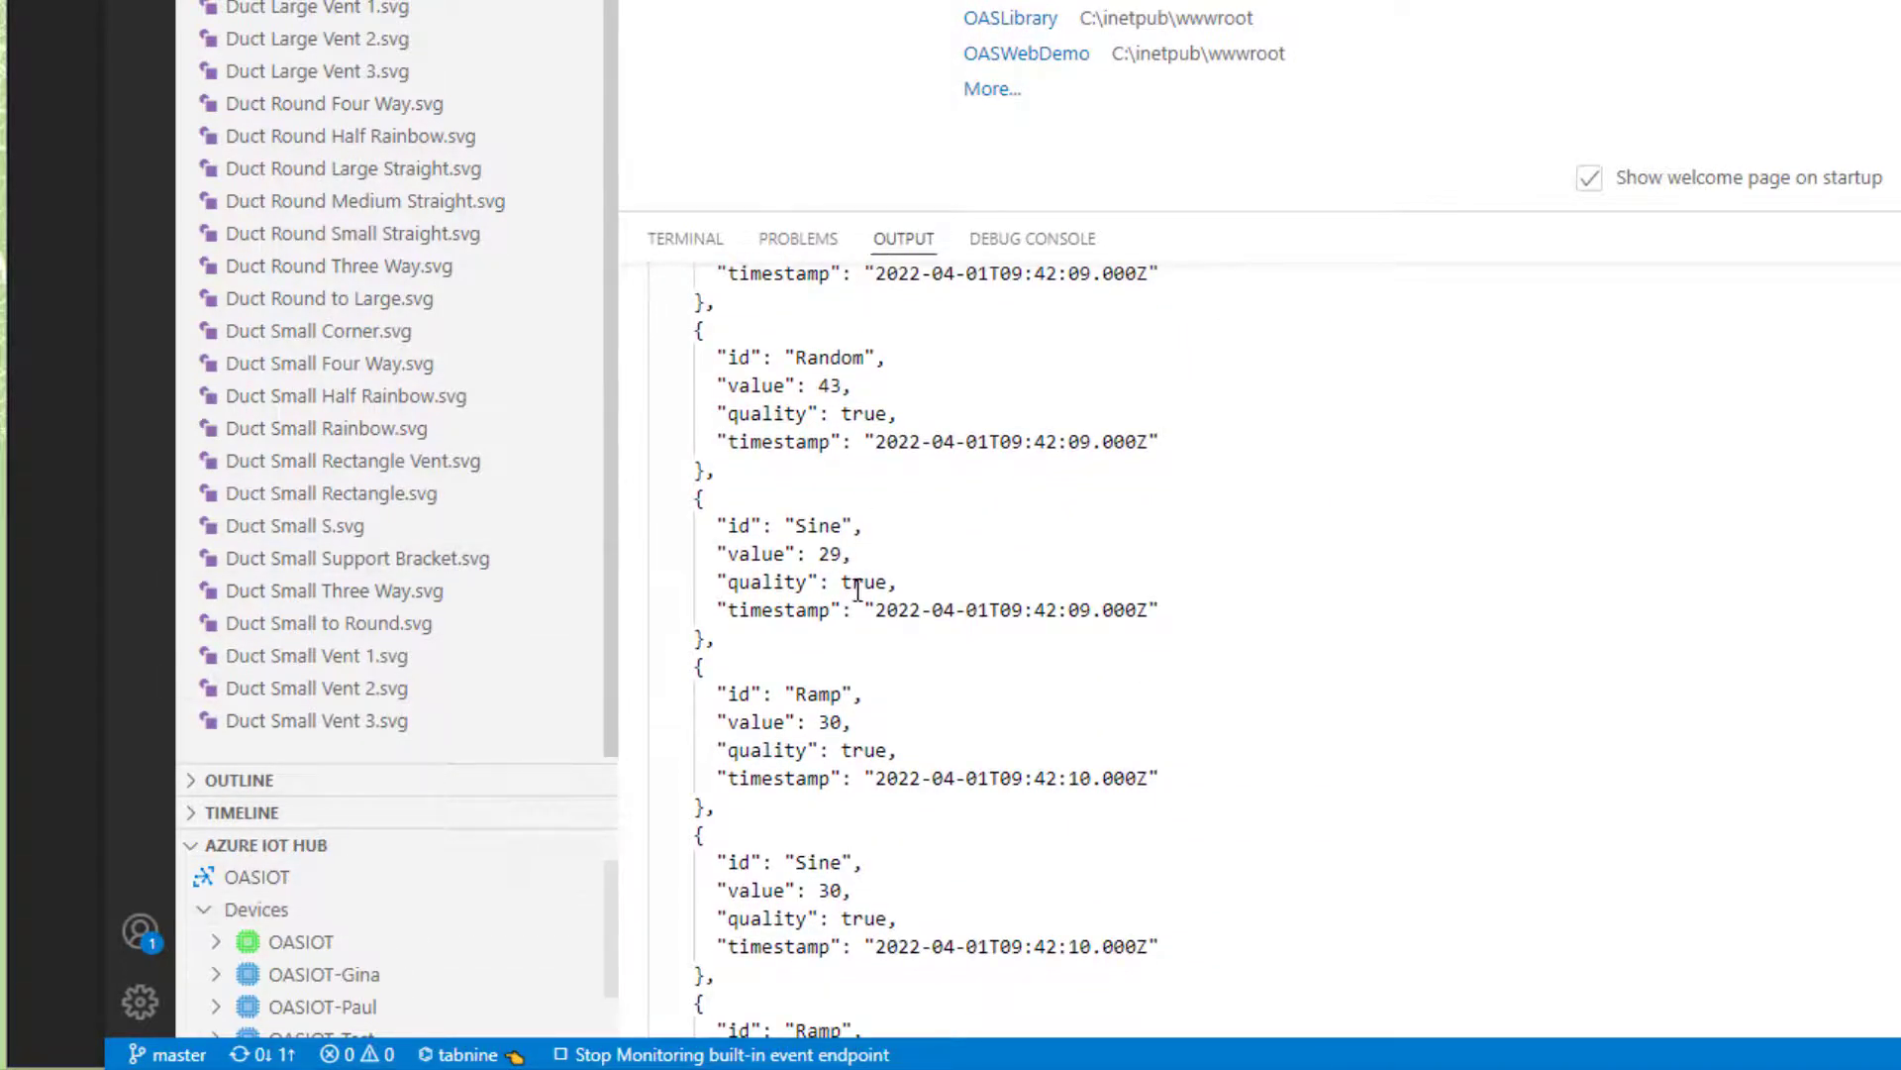
{"action": "scroll", "coordinate": [981, 649], "scroll_direction": "up", "scroll_amount": 5}
{"action": "scroll", "coordinate": [980, 649], "scroll_direction": "down", "scroll_amount": 7}
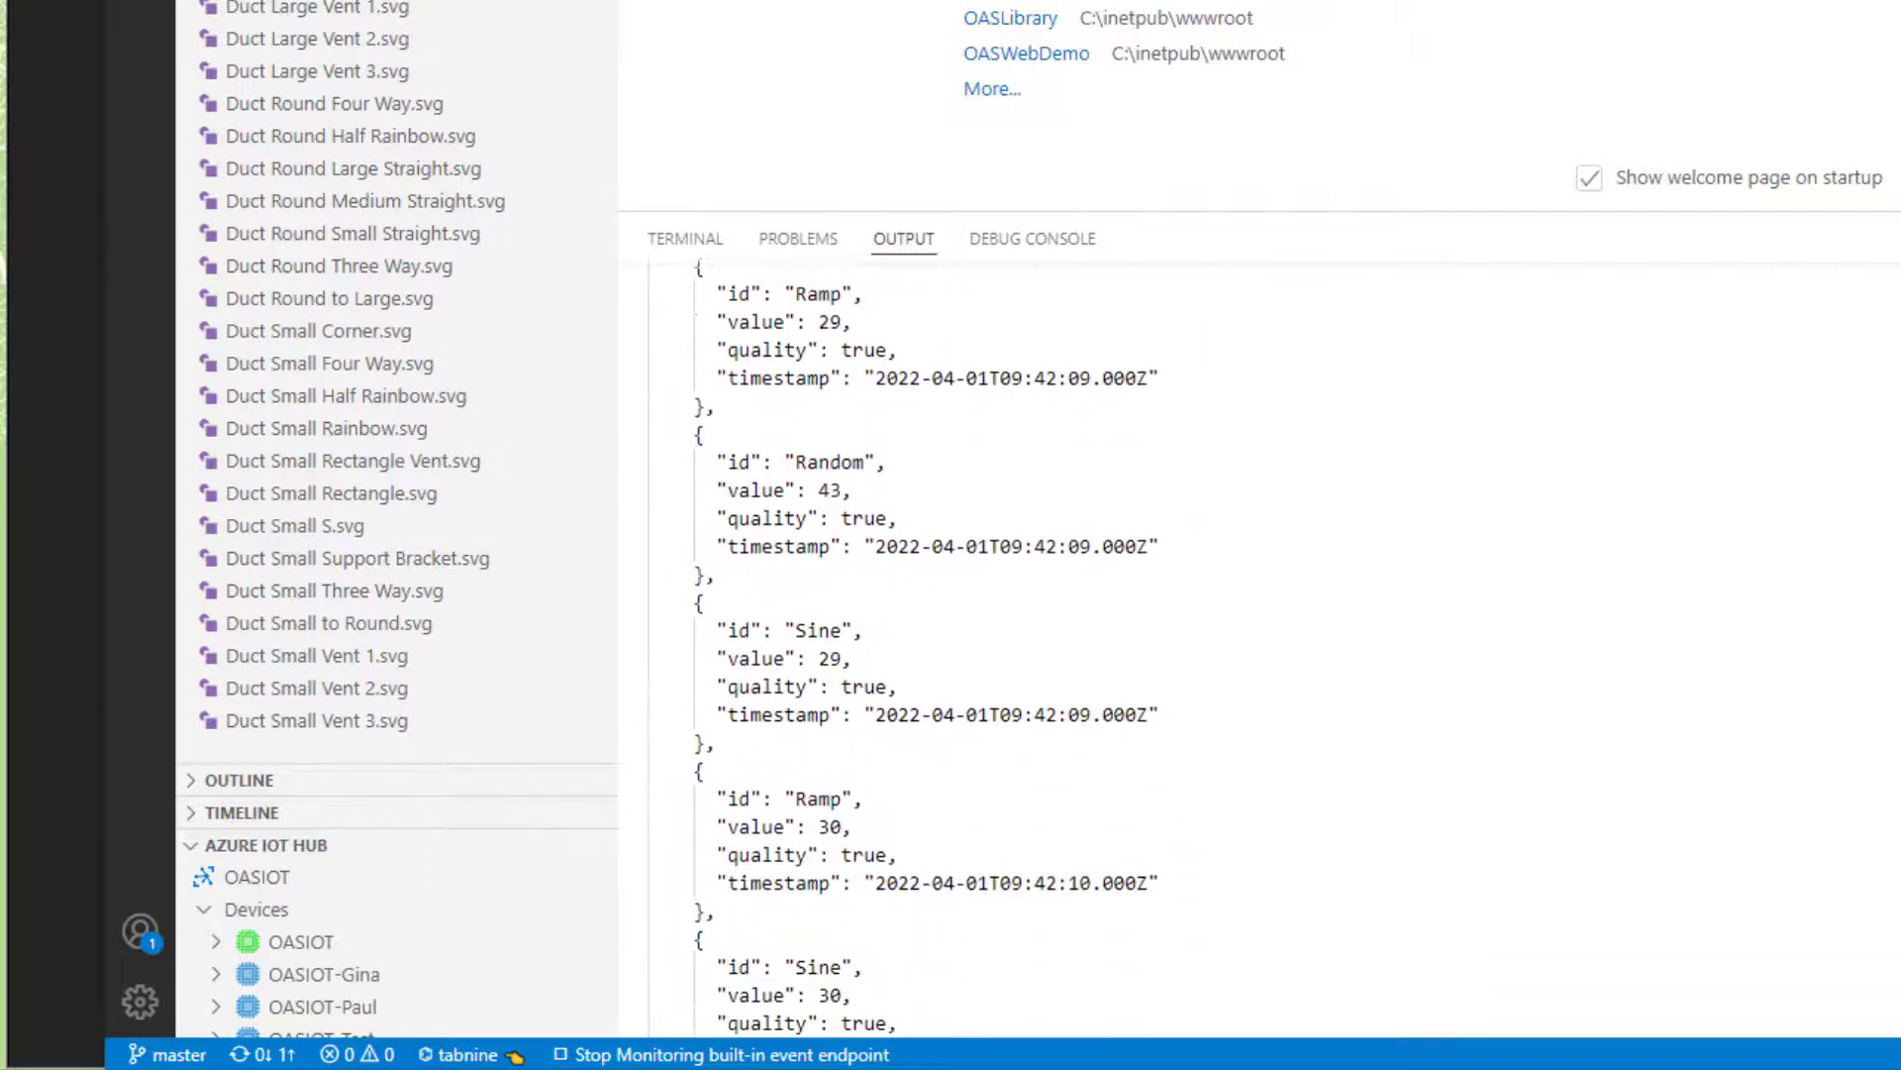
{"action": "scroll", "coordinate": [981, 649], "scroll_direction": "down", "scroll_amount": 6}
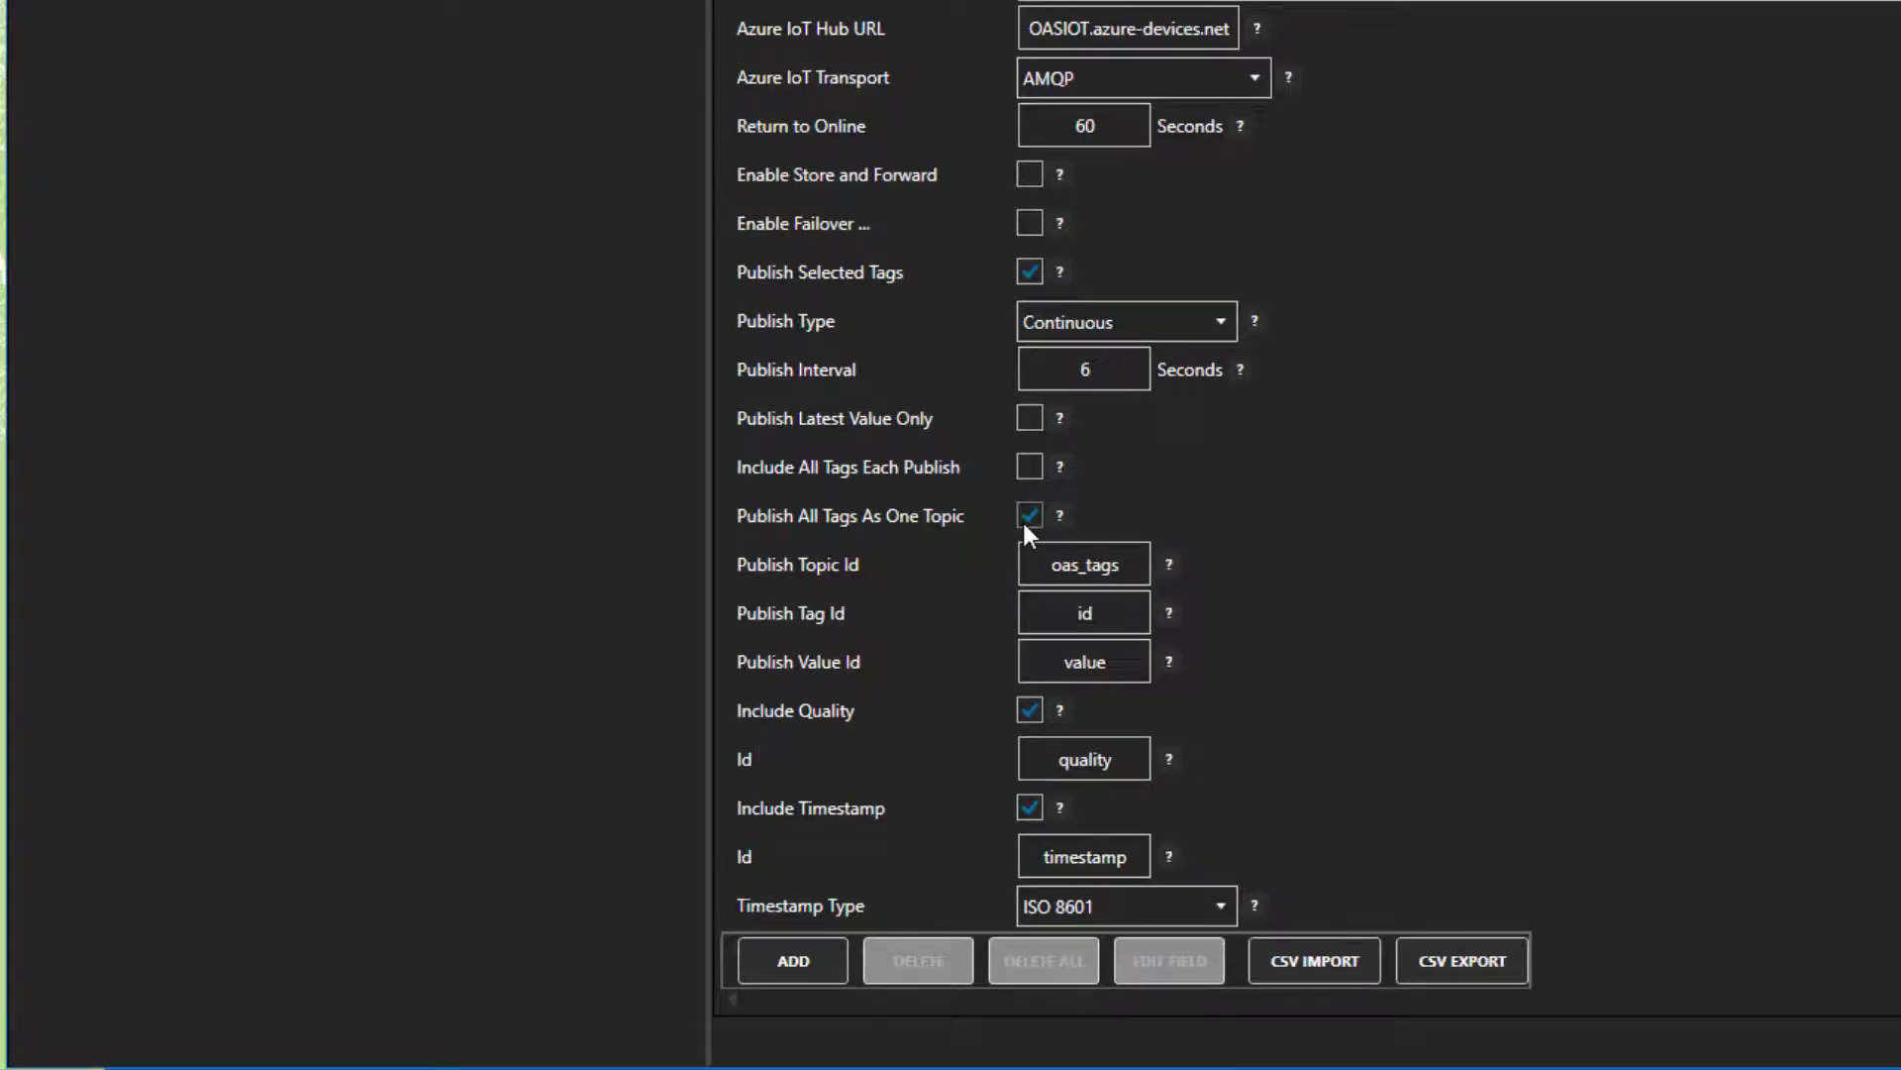
Uncheck Publish All Tags As One Topic without saving to file, and reset Random's simulation rate to 1.
{"action": "left_click", "coordinate": [1025, 523]}
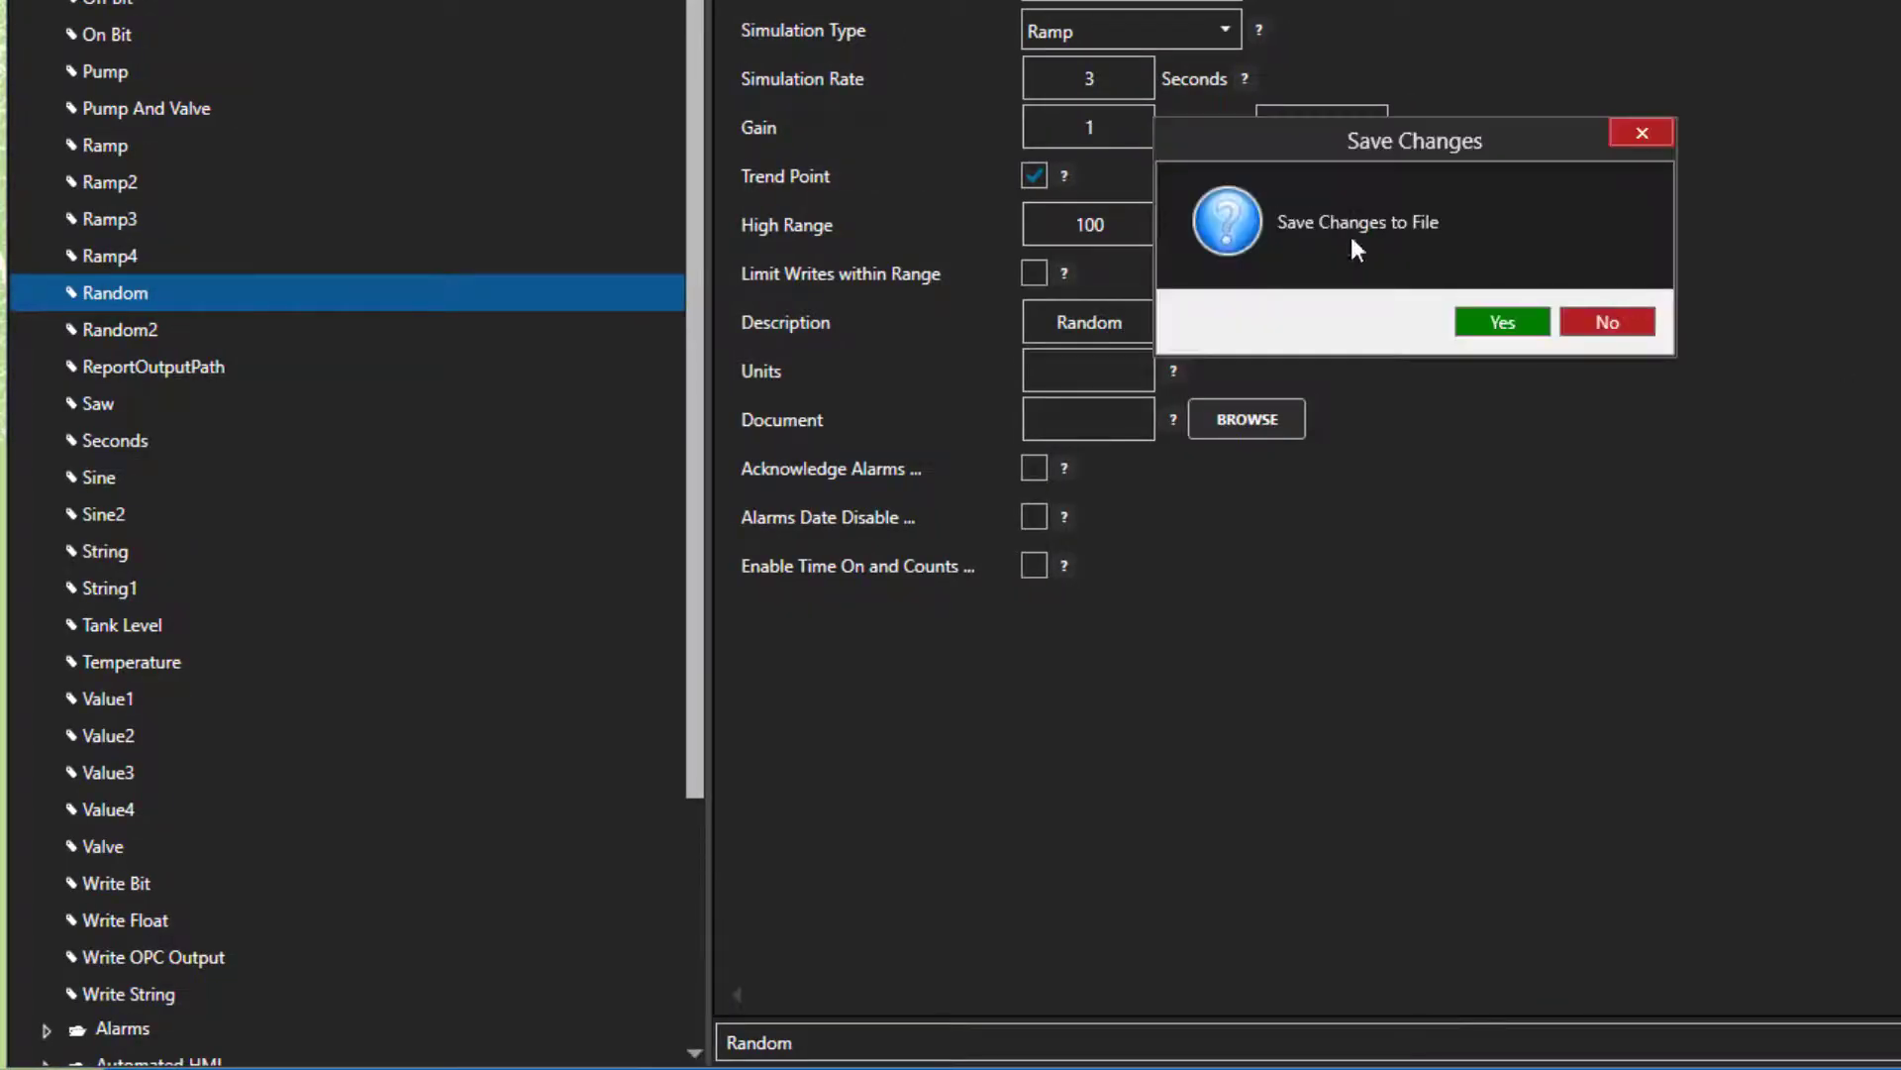
{"action": "left_click", "coordinate": [1601, 319]}
{"action": "left_click", "coordinate": [1089, 78]}
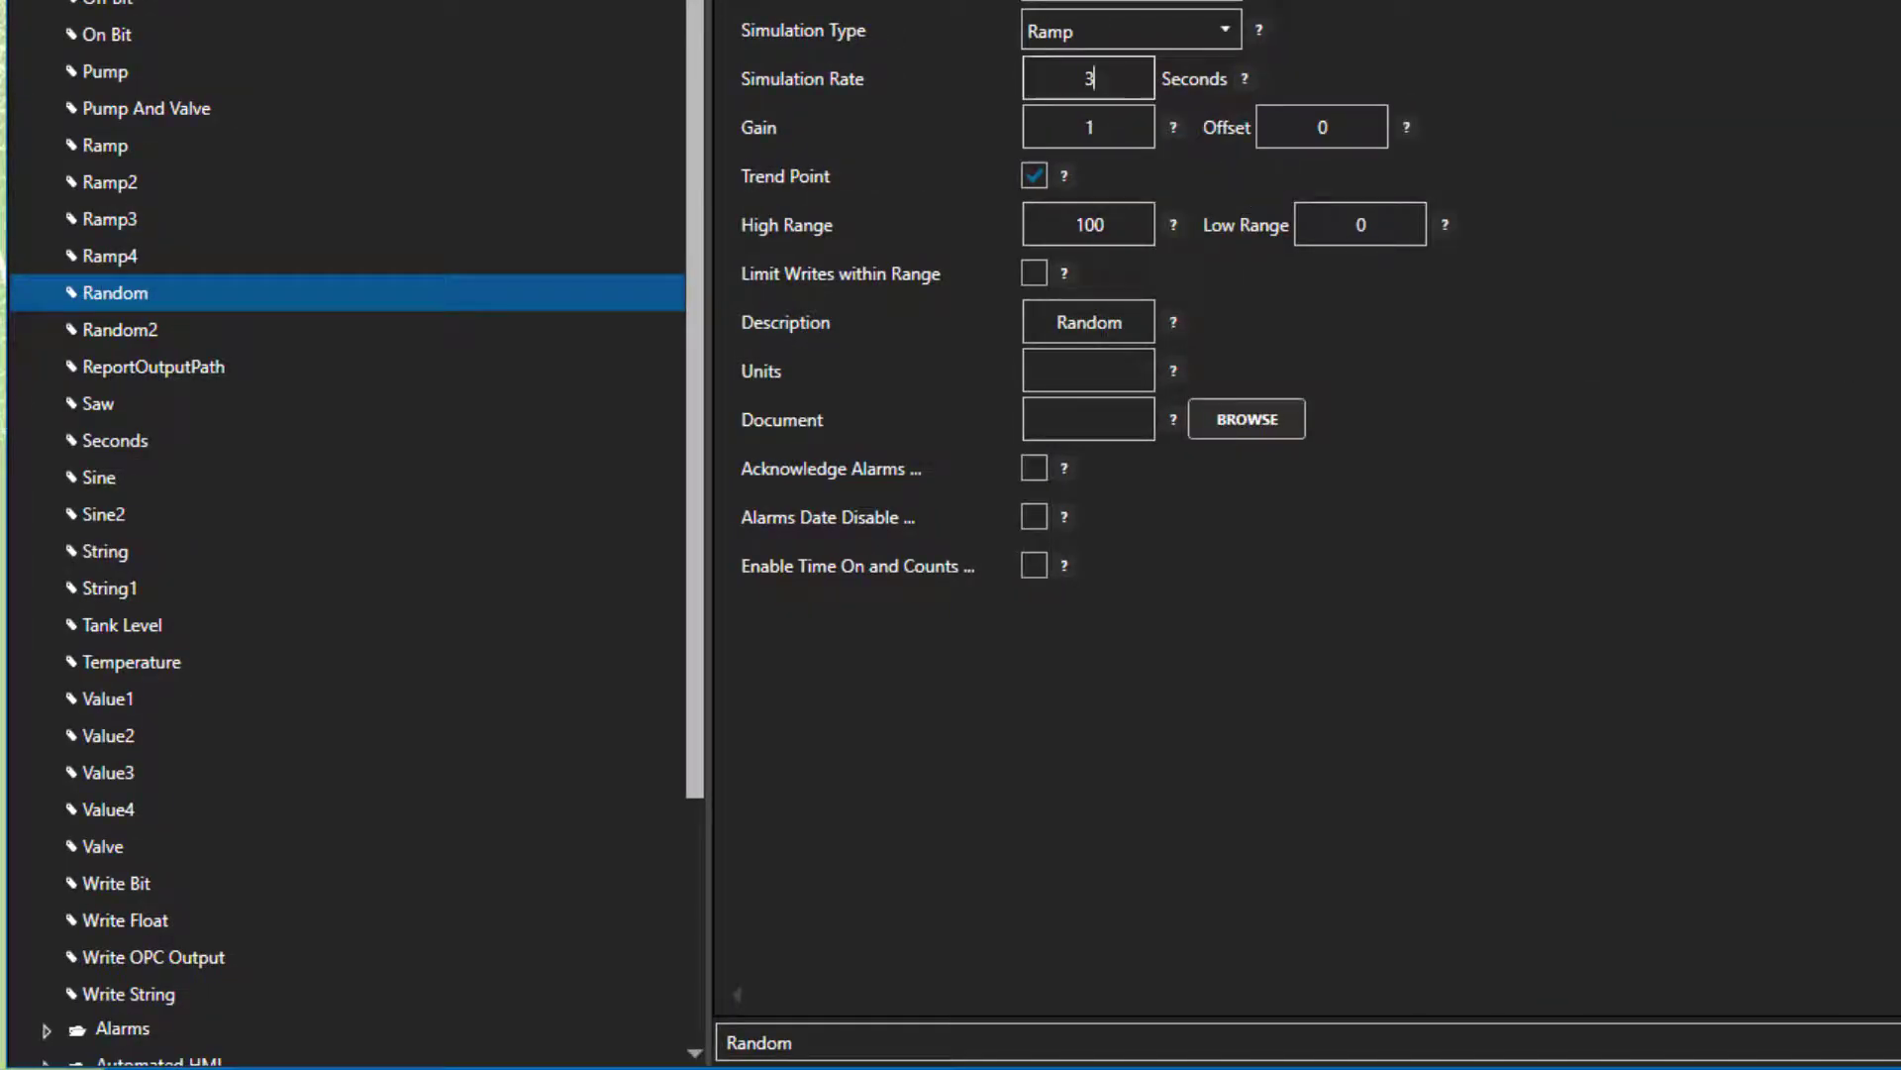
{"action": "key", "text": "BackSpace"}
{"action": "type", "text": "1"}
{"action": "key", "text": "Return"}
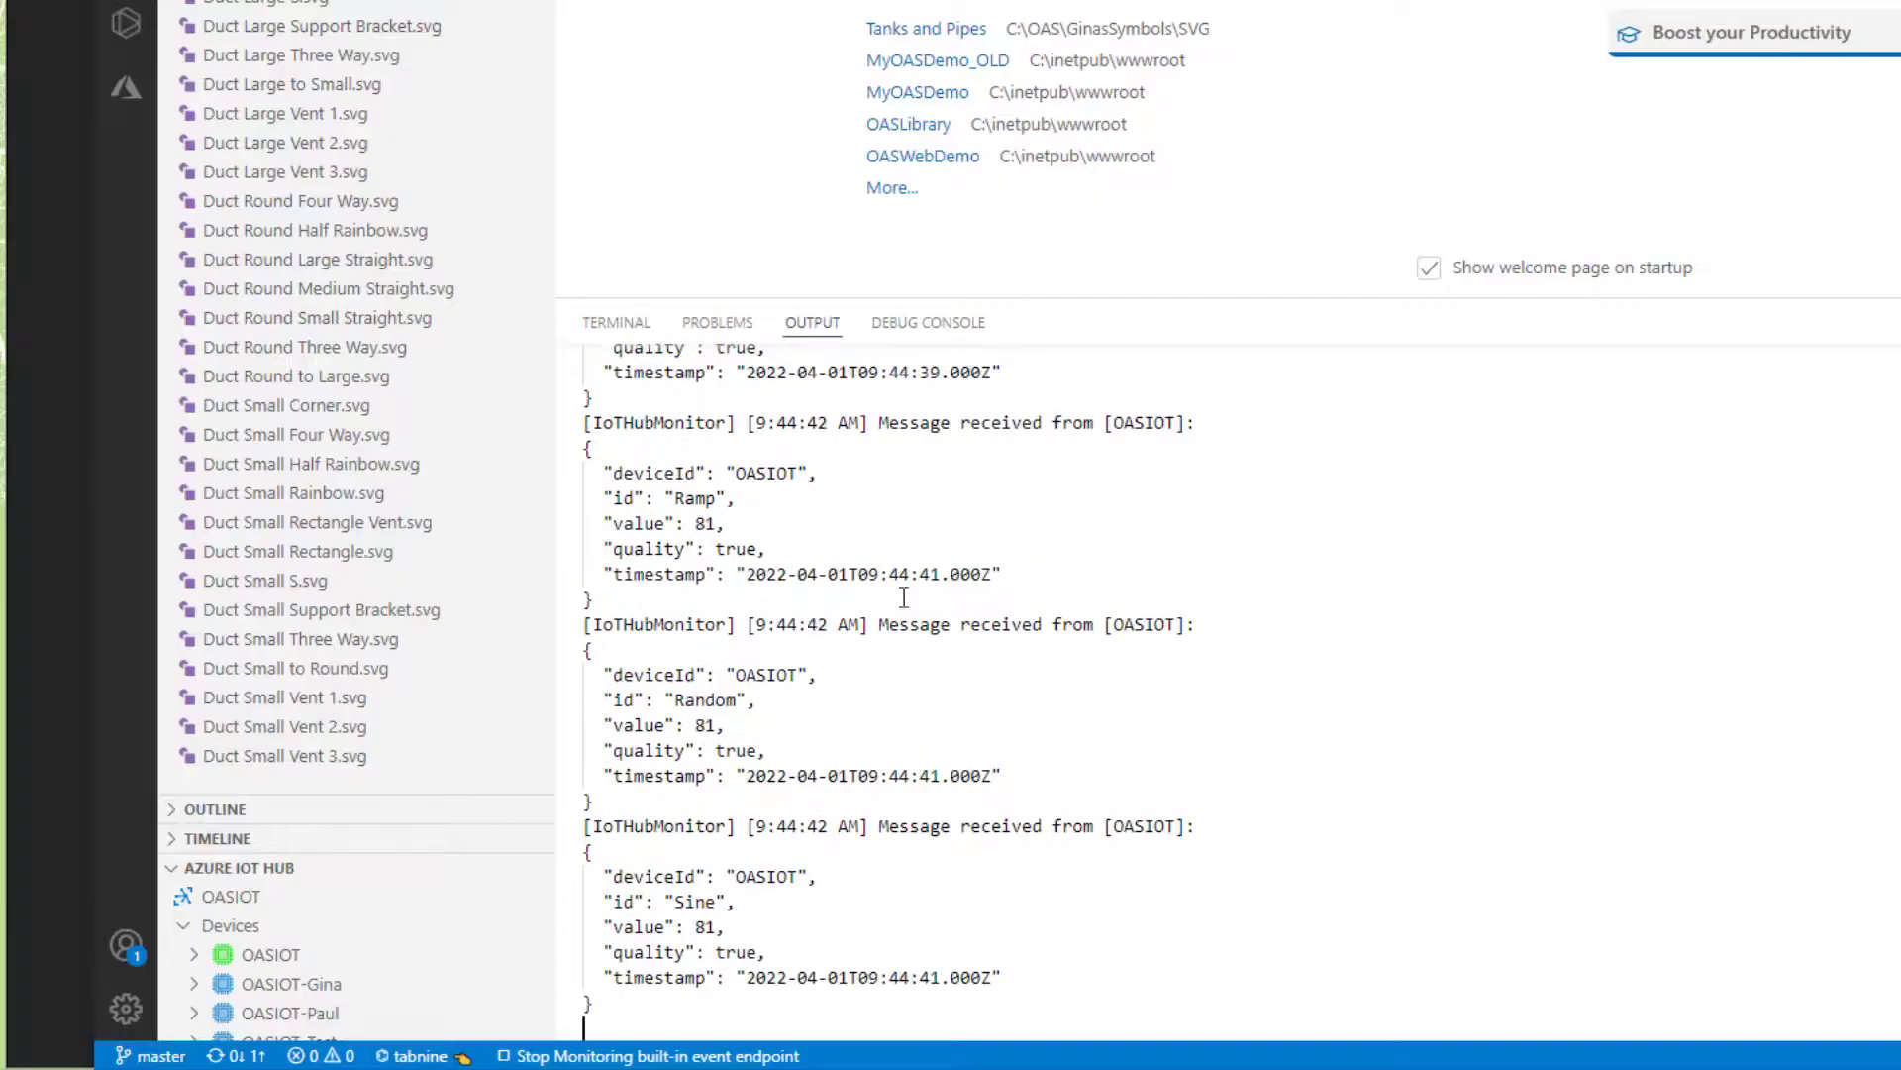
{"action": "left_click", "coordinate": [1287, 599]}
{"action": "scroll", "coordinate": [881, 693], "scroll_direction": "up", "scroll_amount": 5}
{"action": "scroll", "coordinate": [882, 694], "scroll_direction": "down", "scroll_amount": 5}
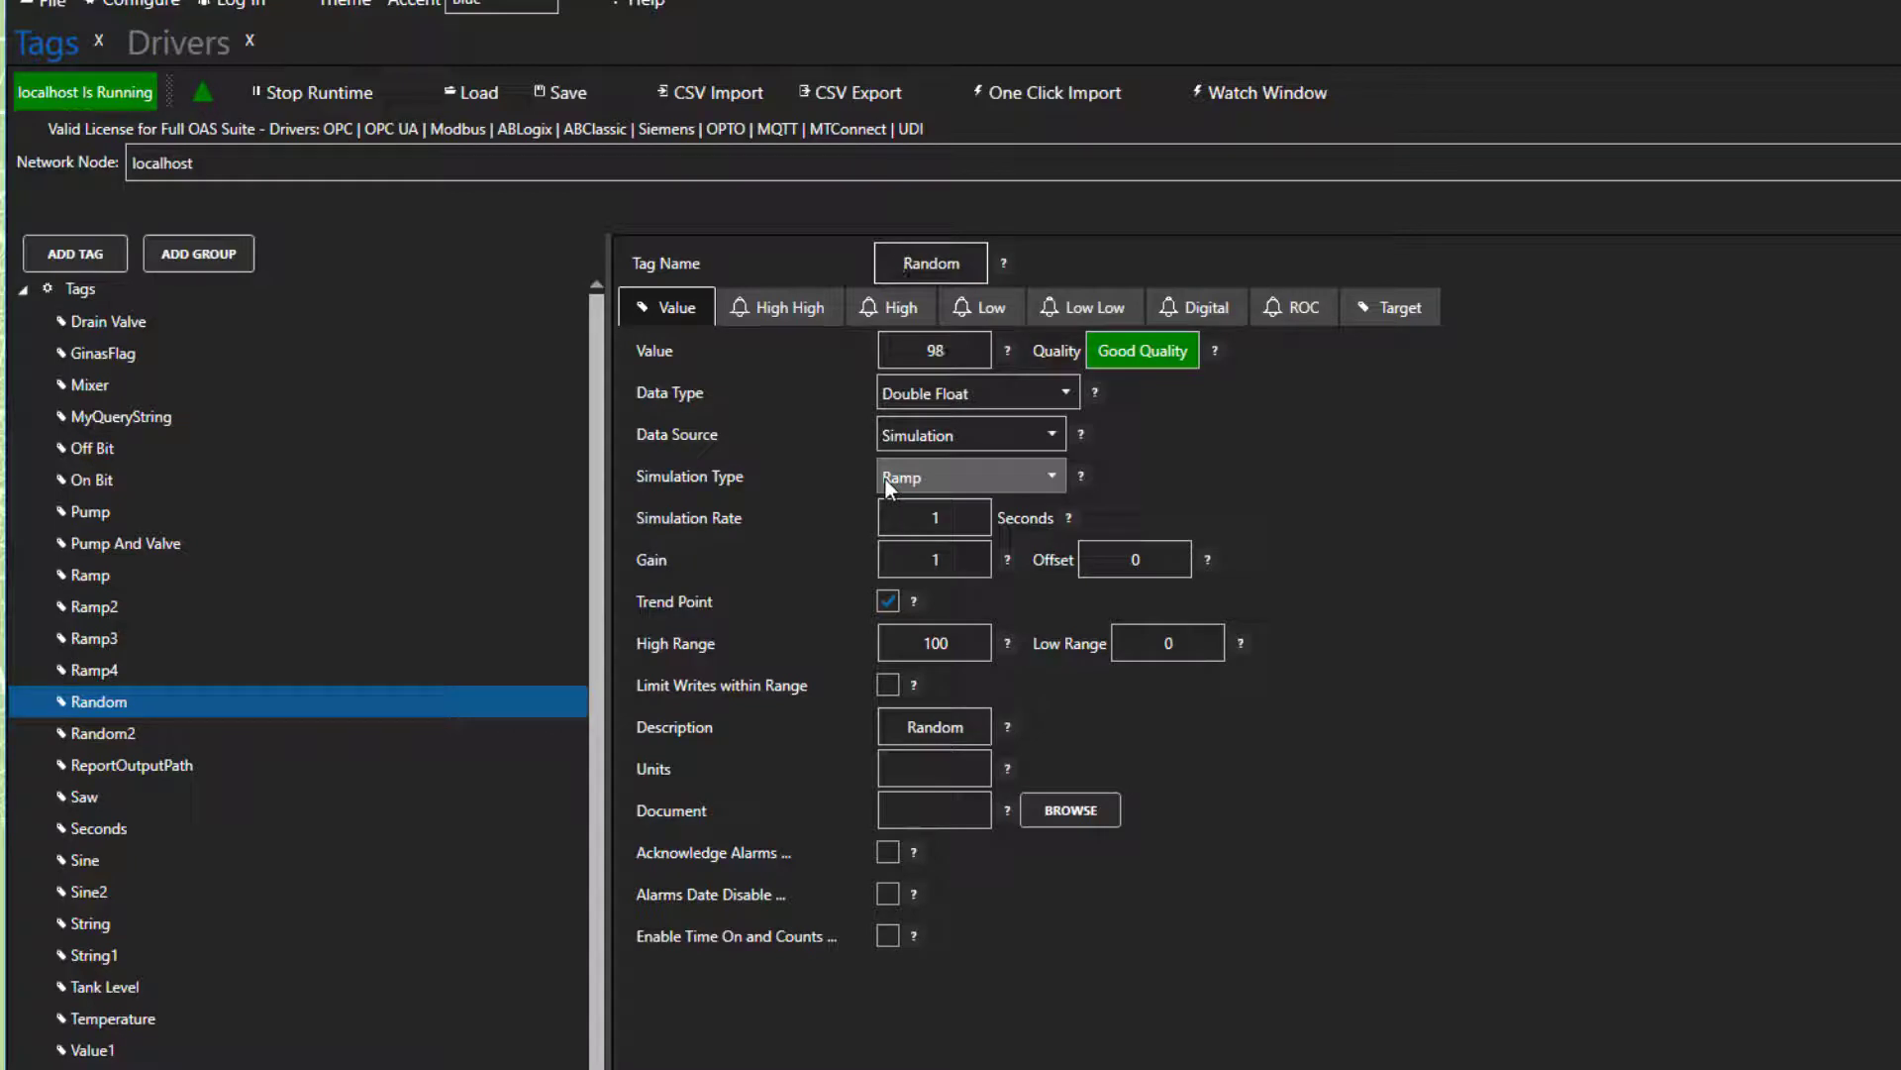
Switch Random's data source to a fixed Value and re-enable Publish All Tags As One Topic on Azure.
{"action": "left_click", "coordinate": [951, 442]}
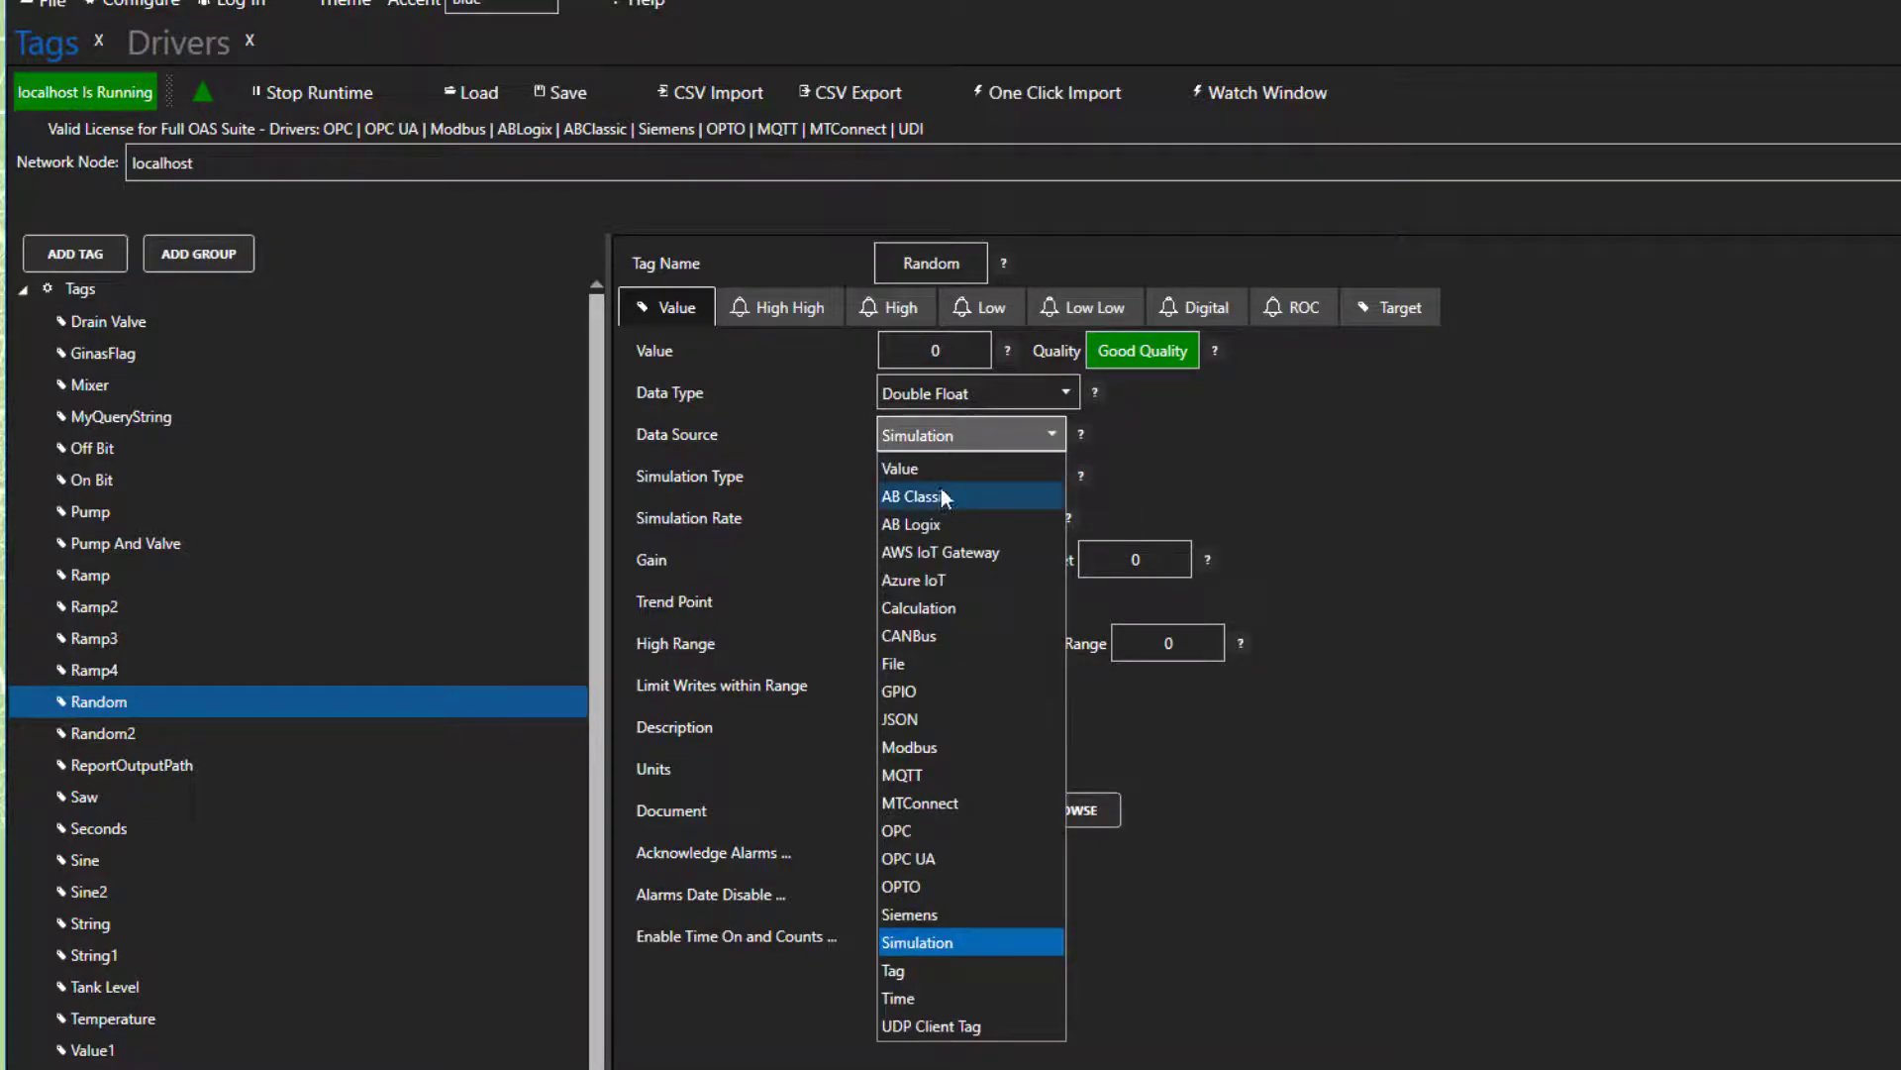
{"action": "left_click", "coordinate": [937, 470]}
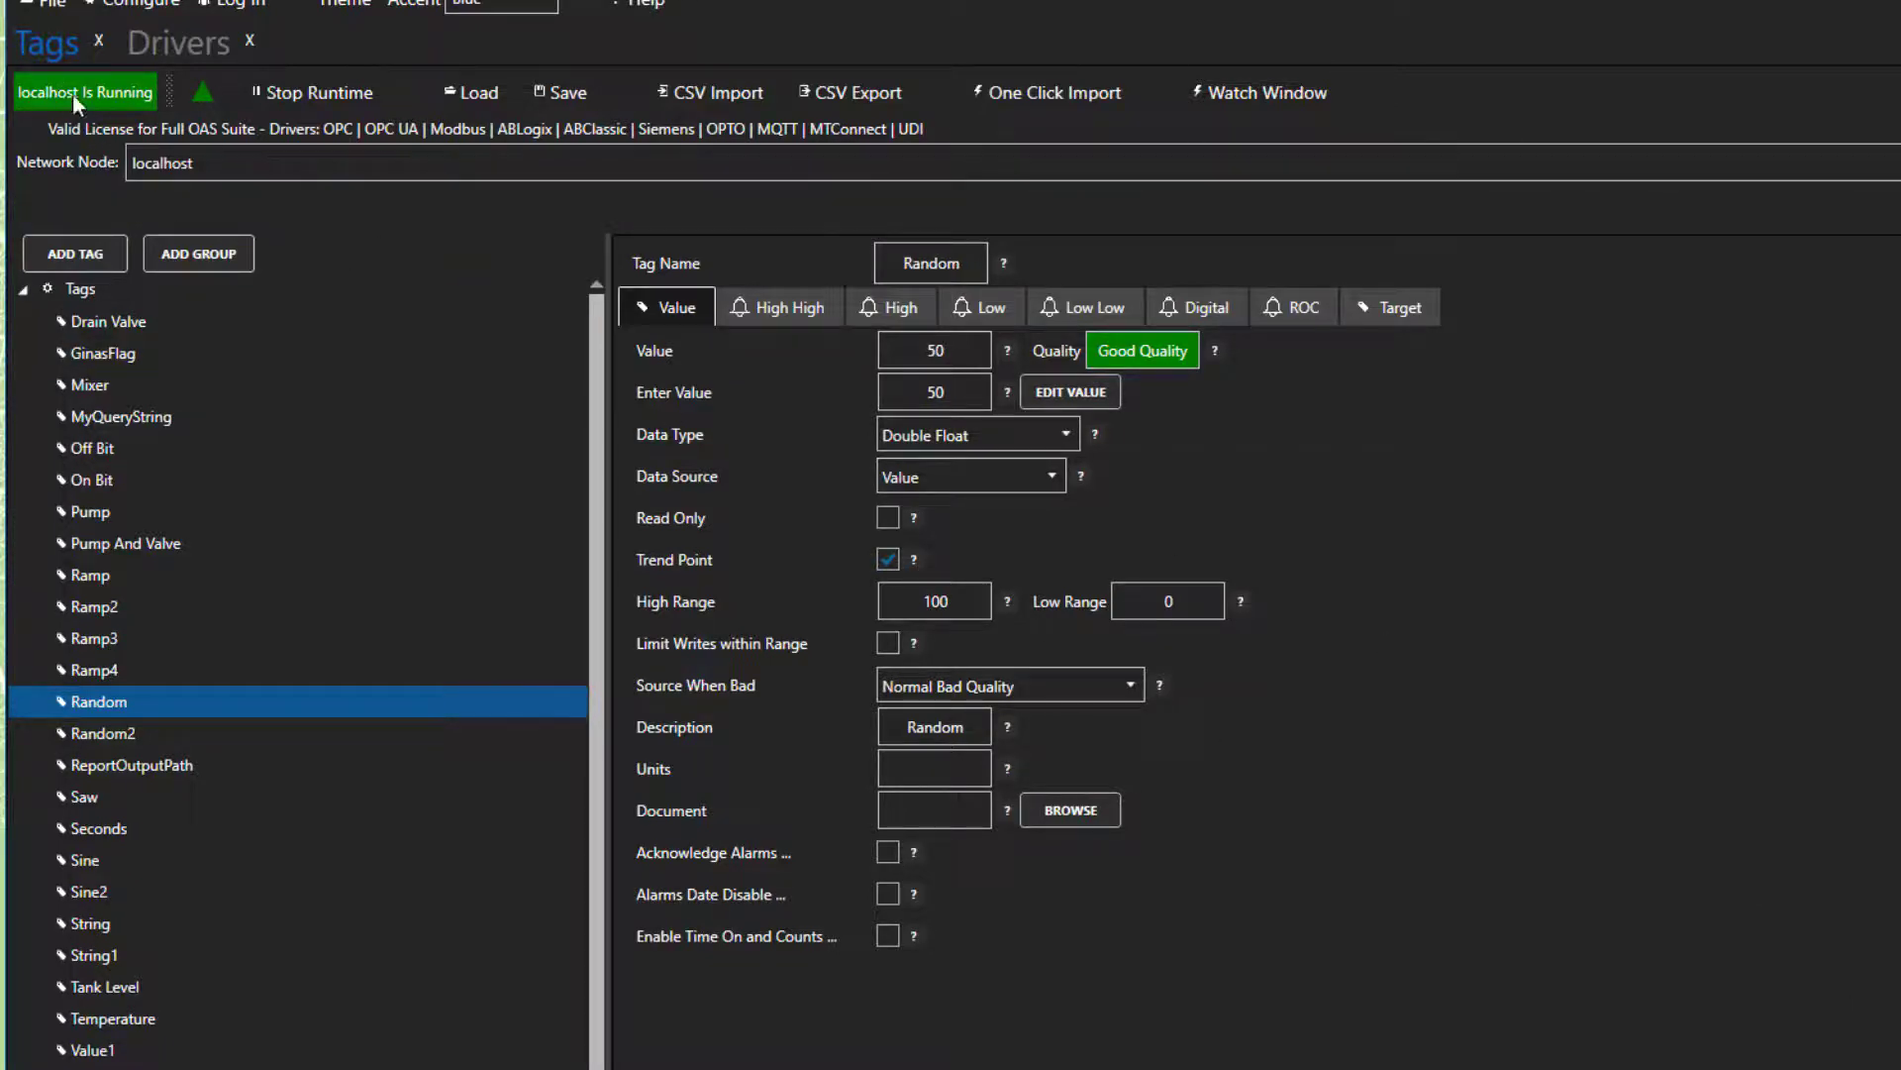
{"action": "left_click", "coordinate": [149, 44]}
{"action": "left_click", "coordinate": [1377, 725]}
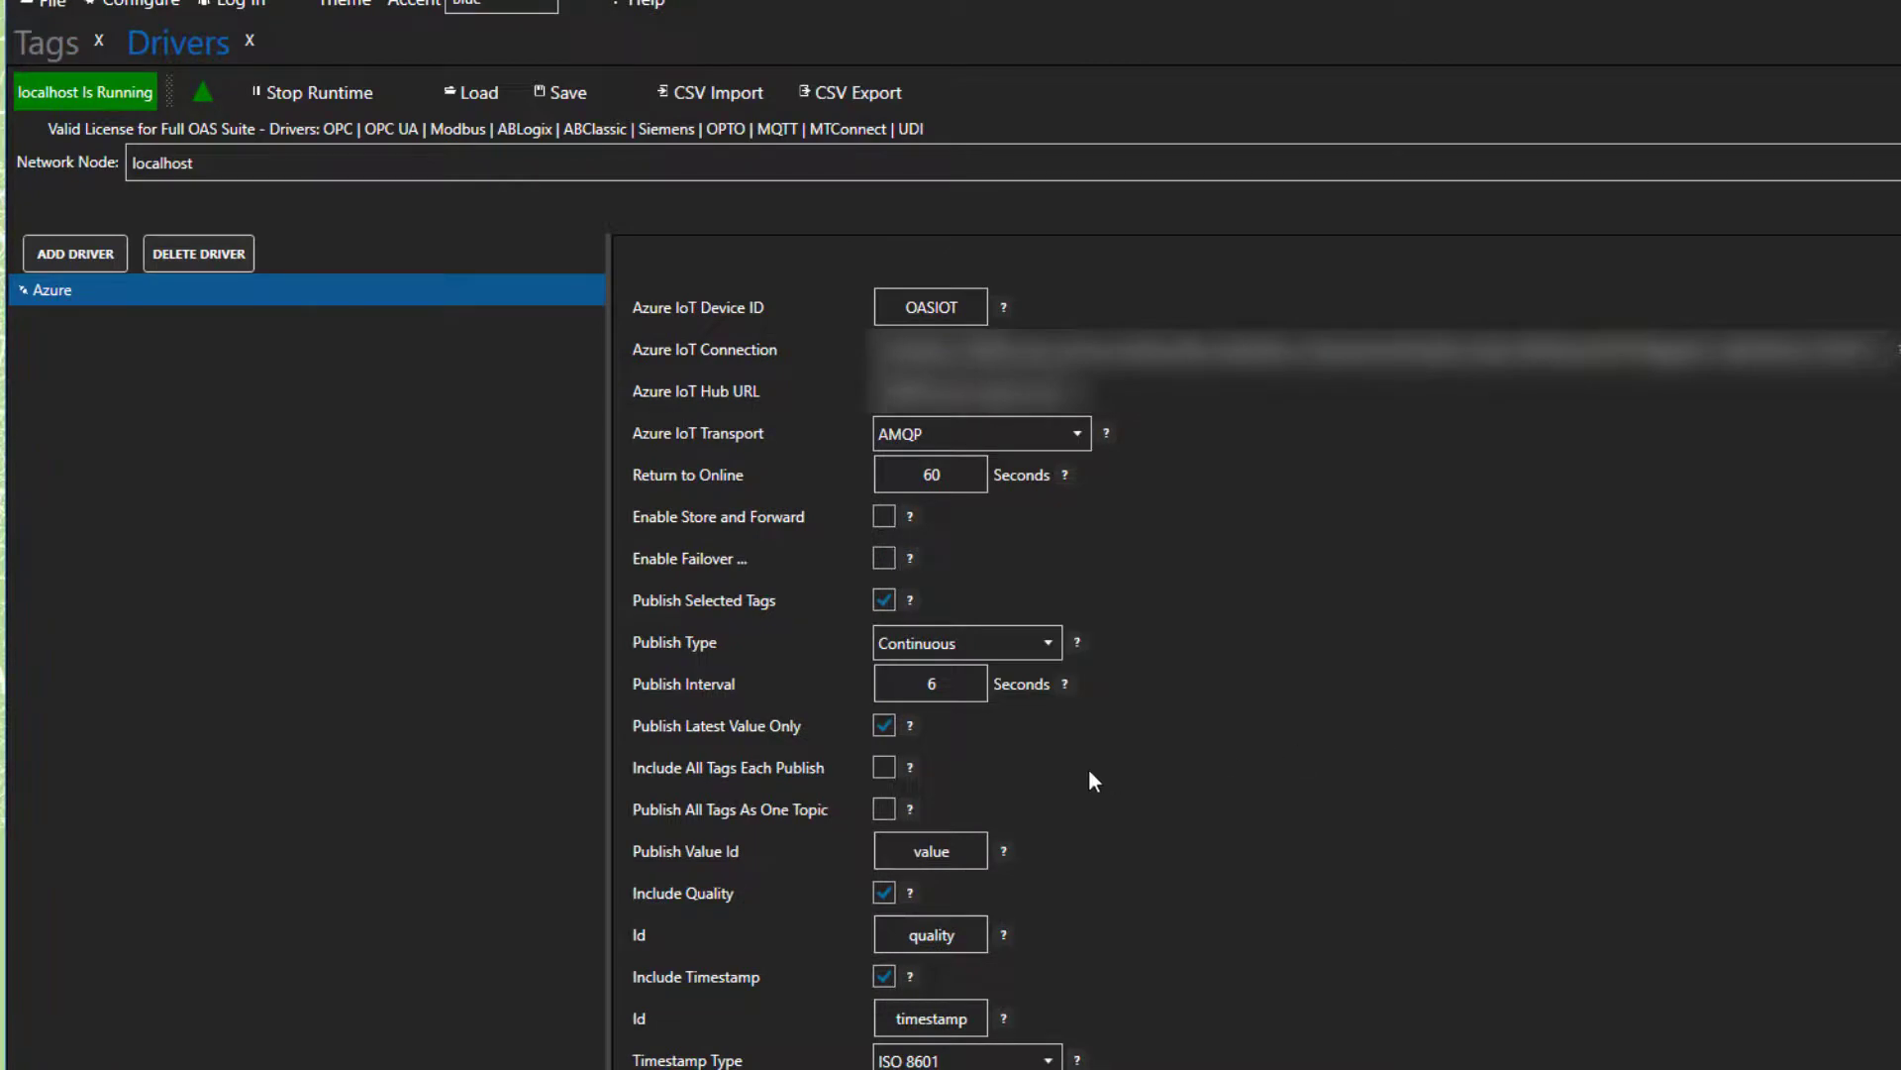
{"action": "left_click", "coordinate": [885, 810]}
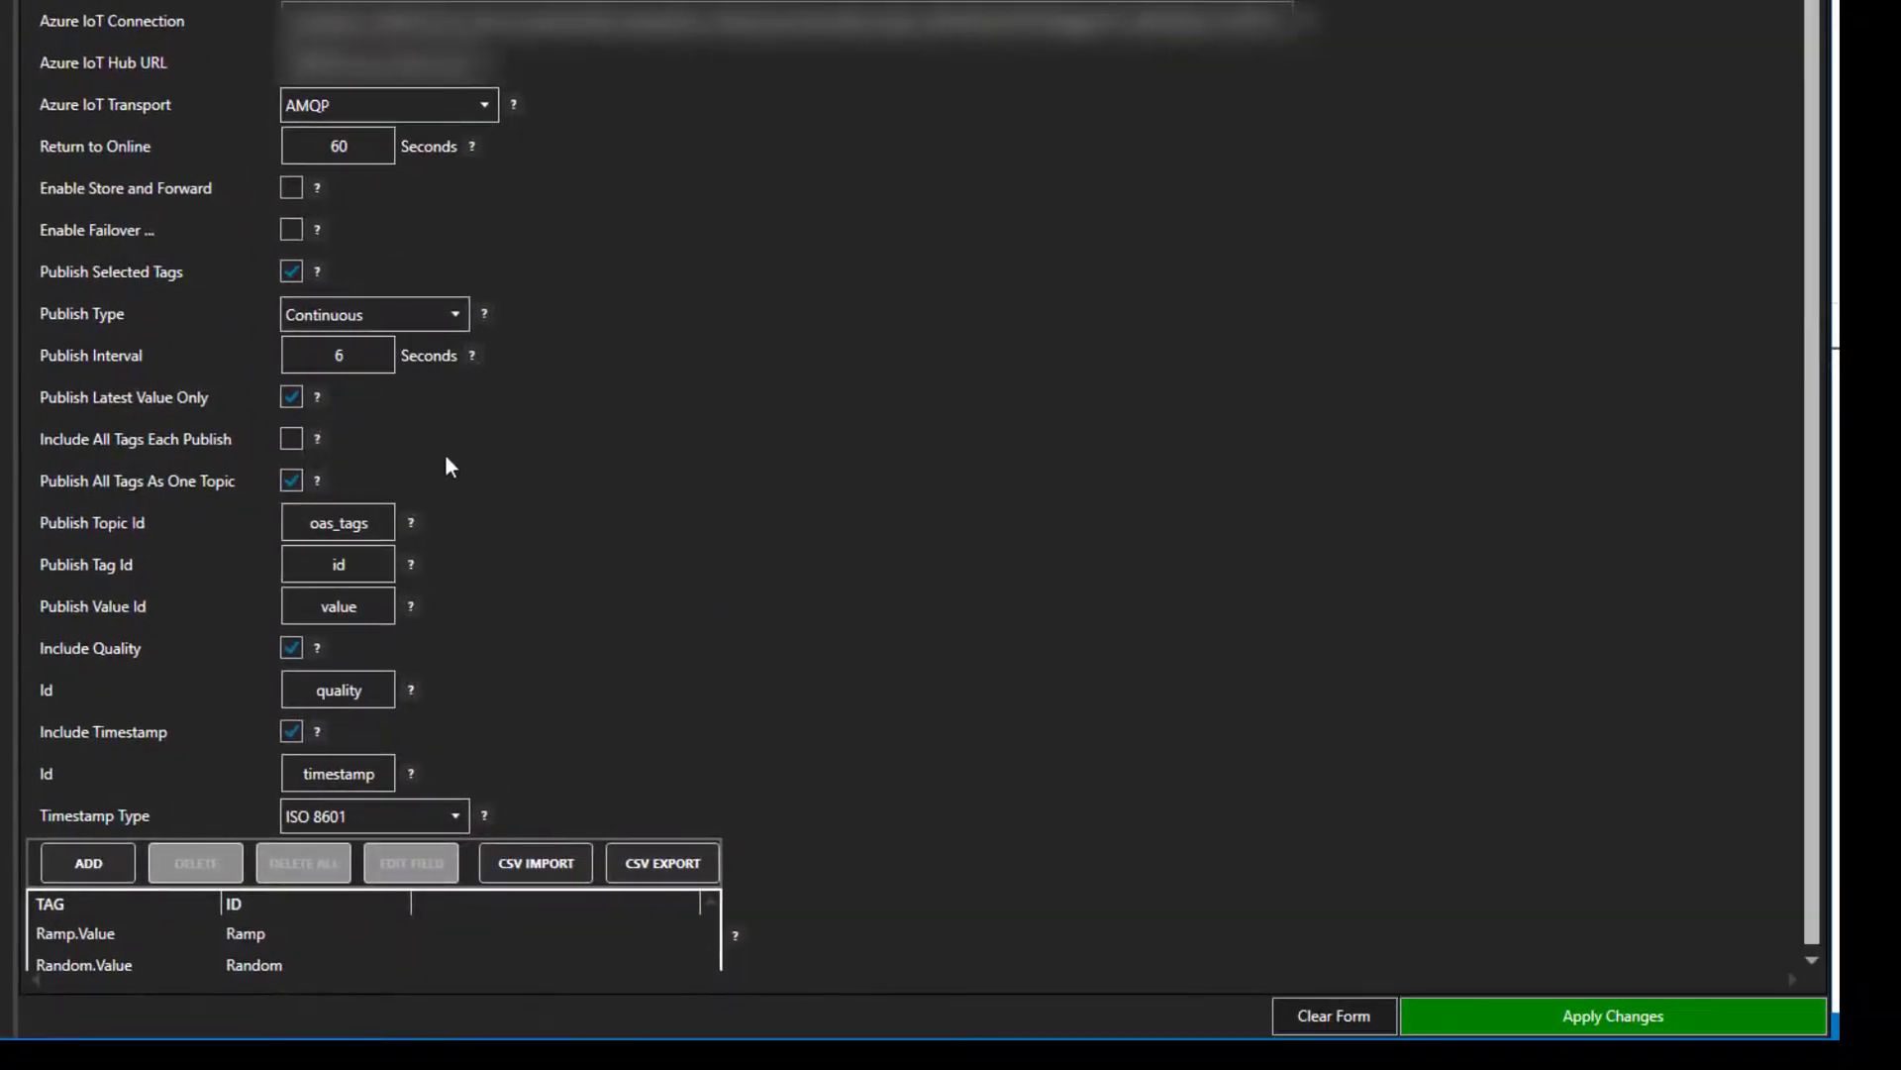
{"action": "left_click", "coordinate": [1527, 1028]}
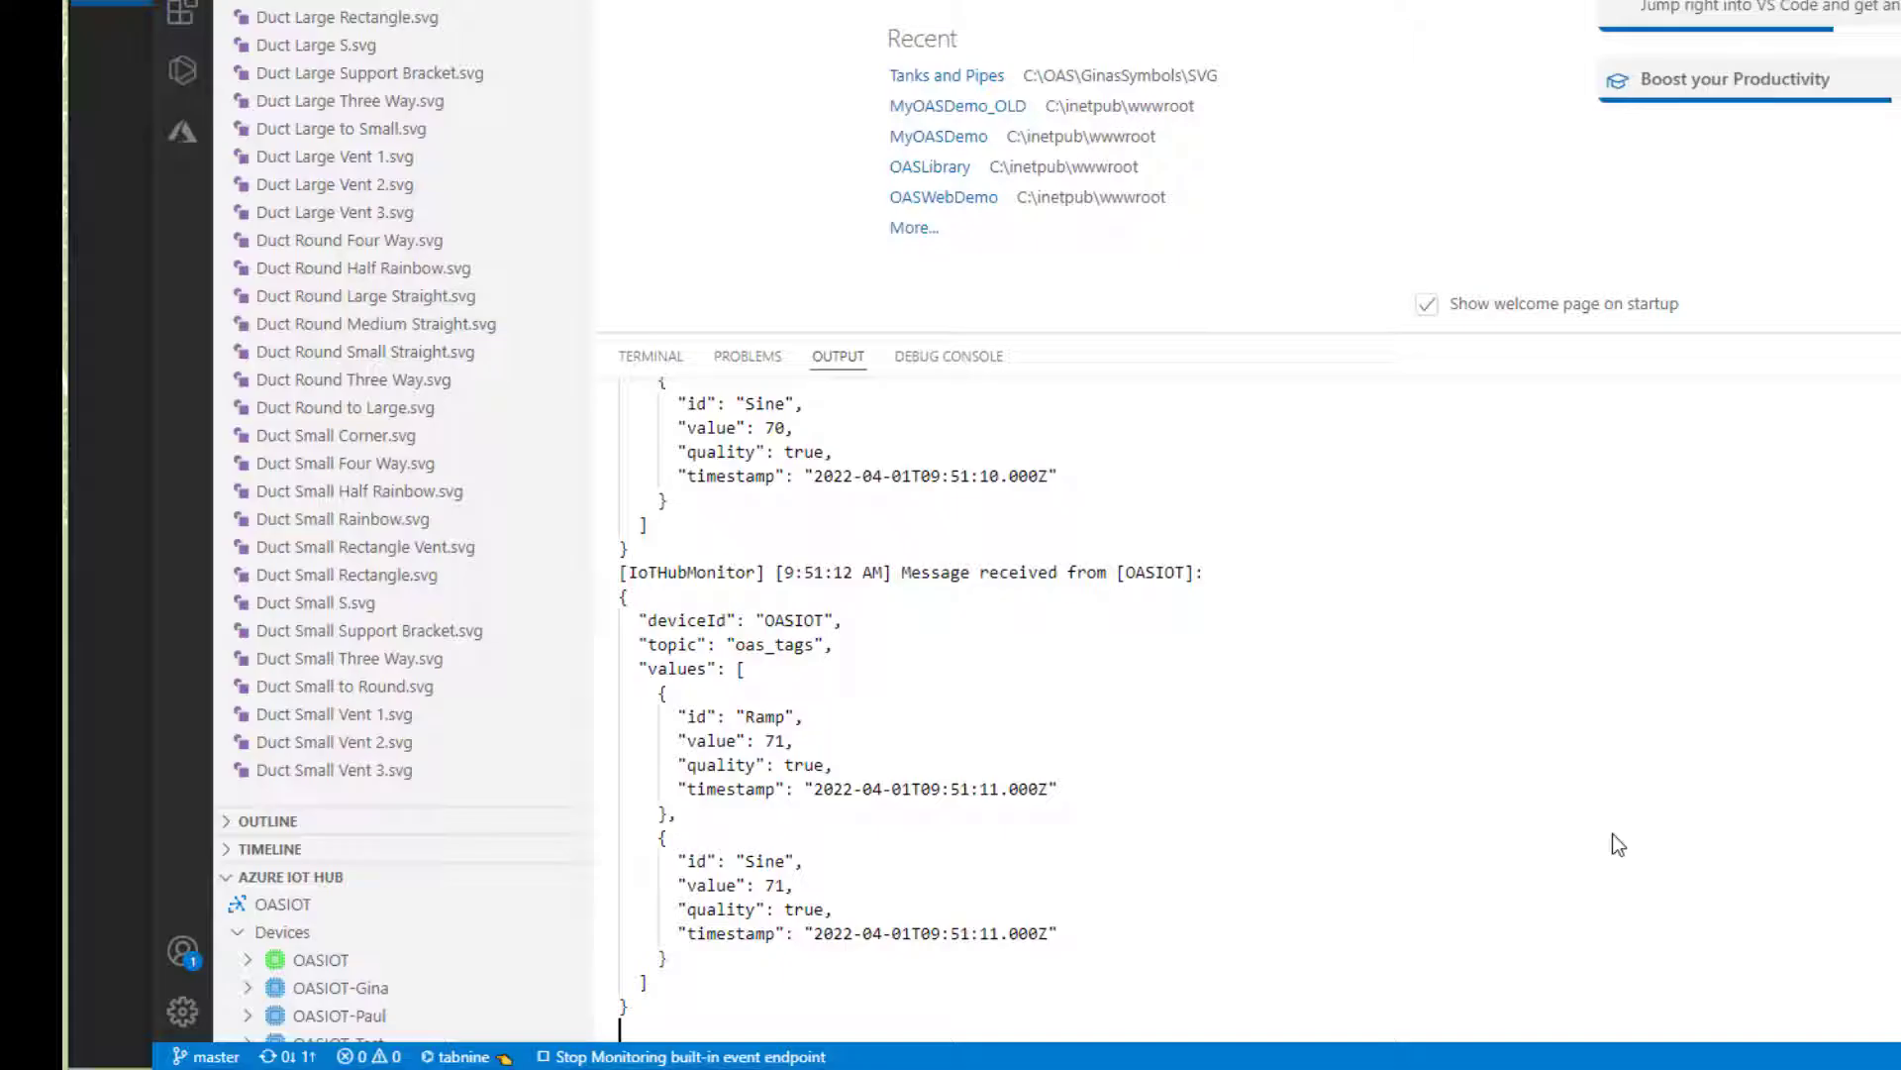
{"action": "scroll", "coordinate": [1298, 730], "scroll_direction": "up", "scroll_amount": 6}
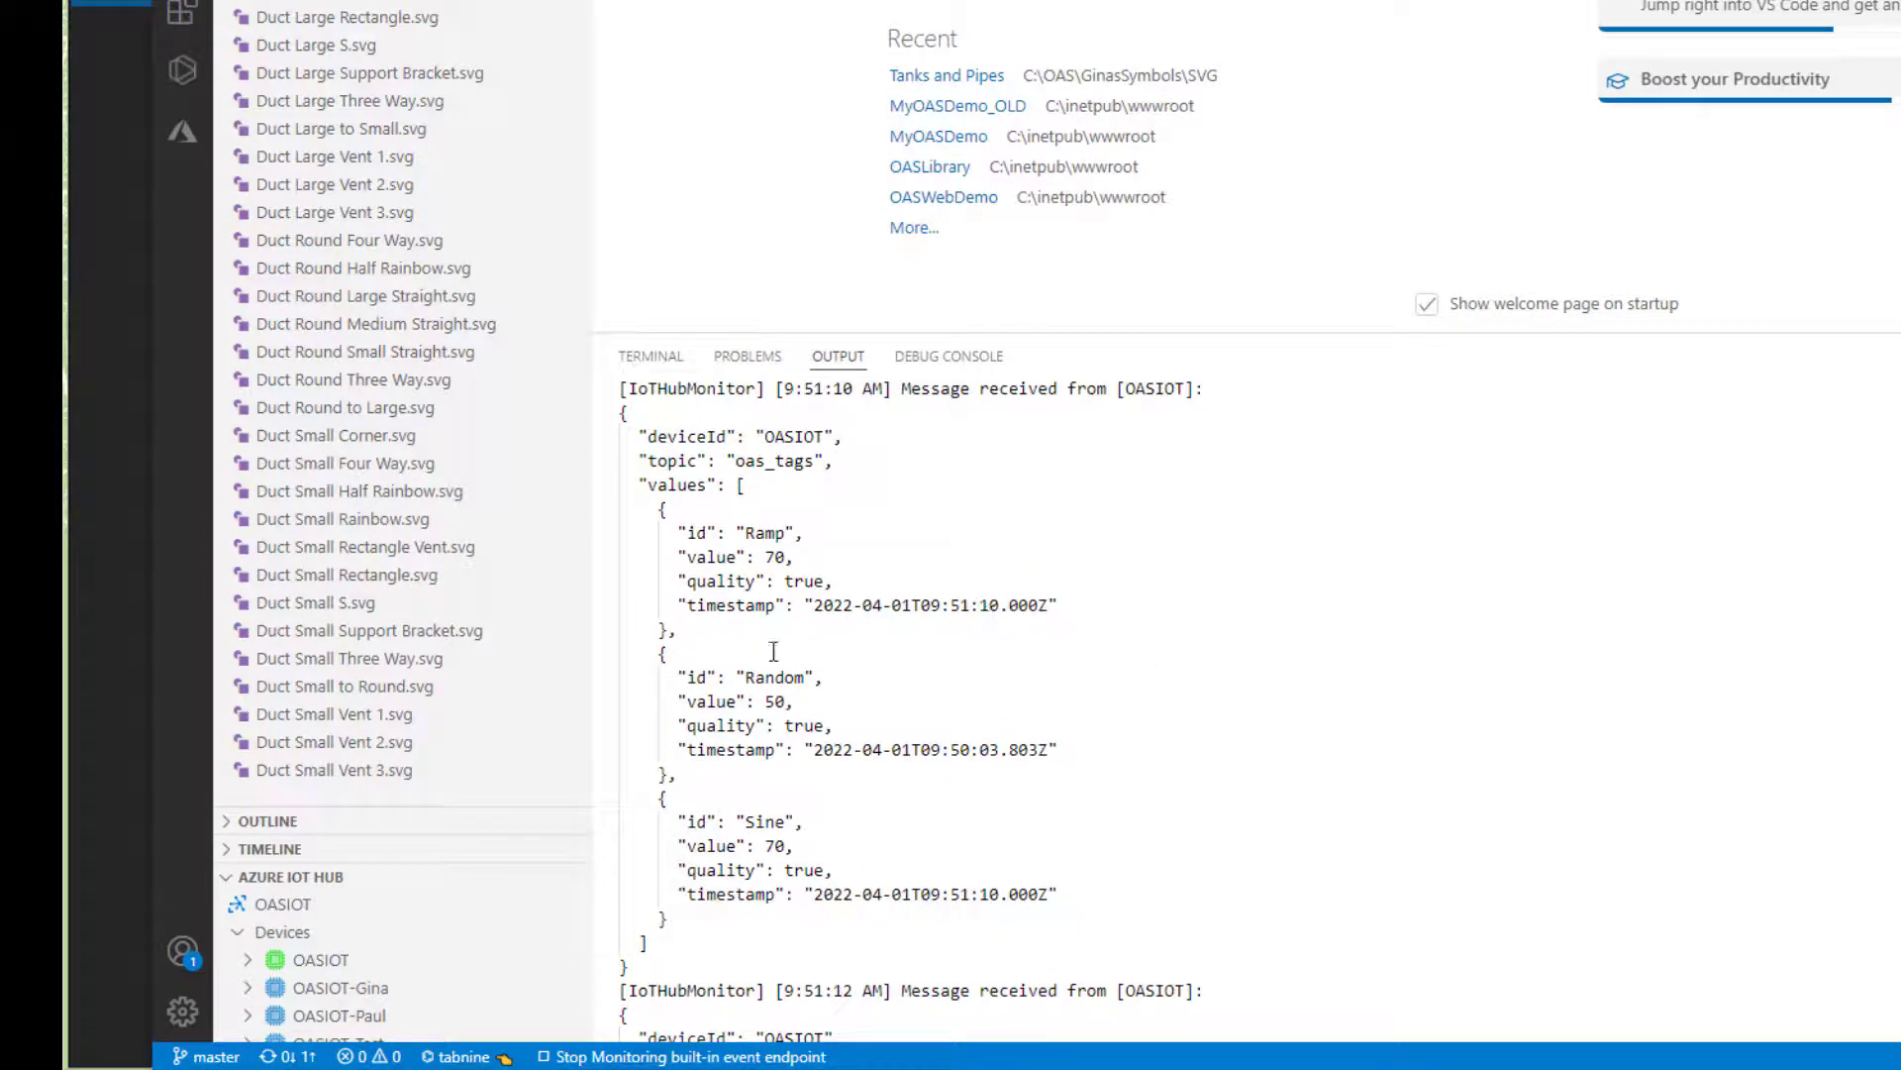
{"action": "scroll", "coordinate": [822, 858], "scroll_direction": "down", "scroll_amount": 7}
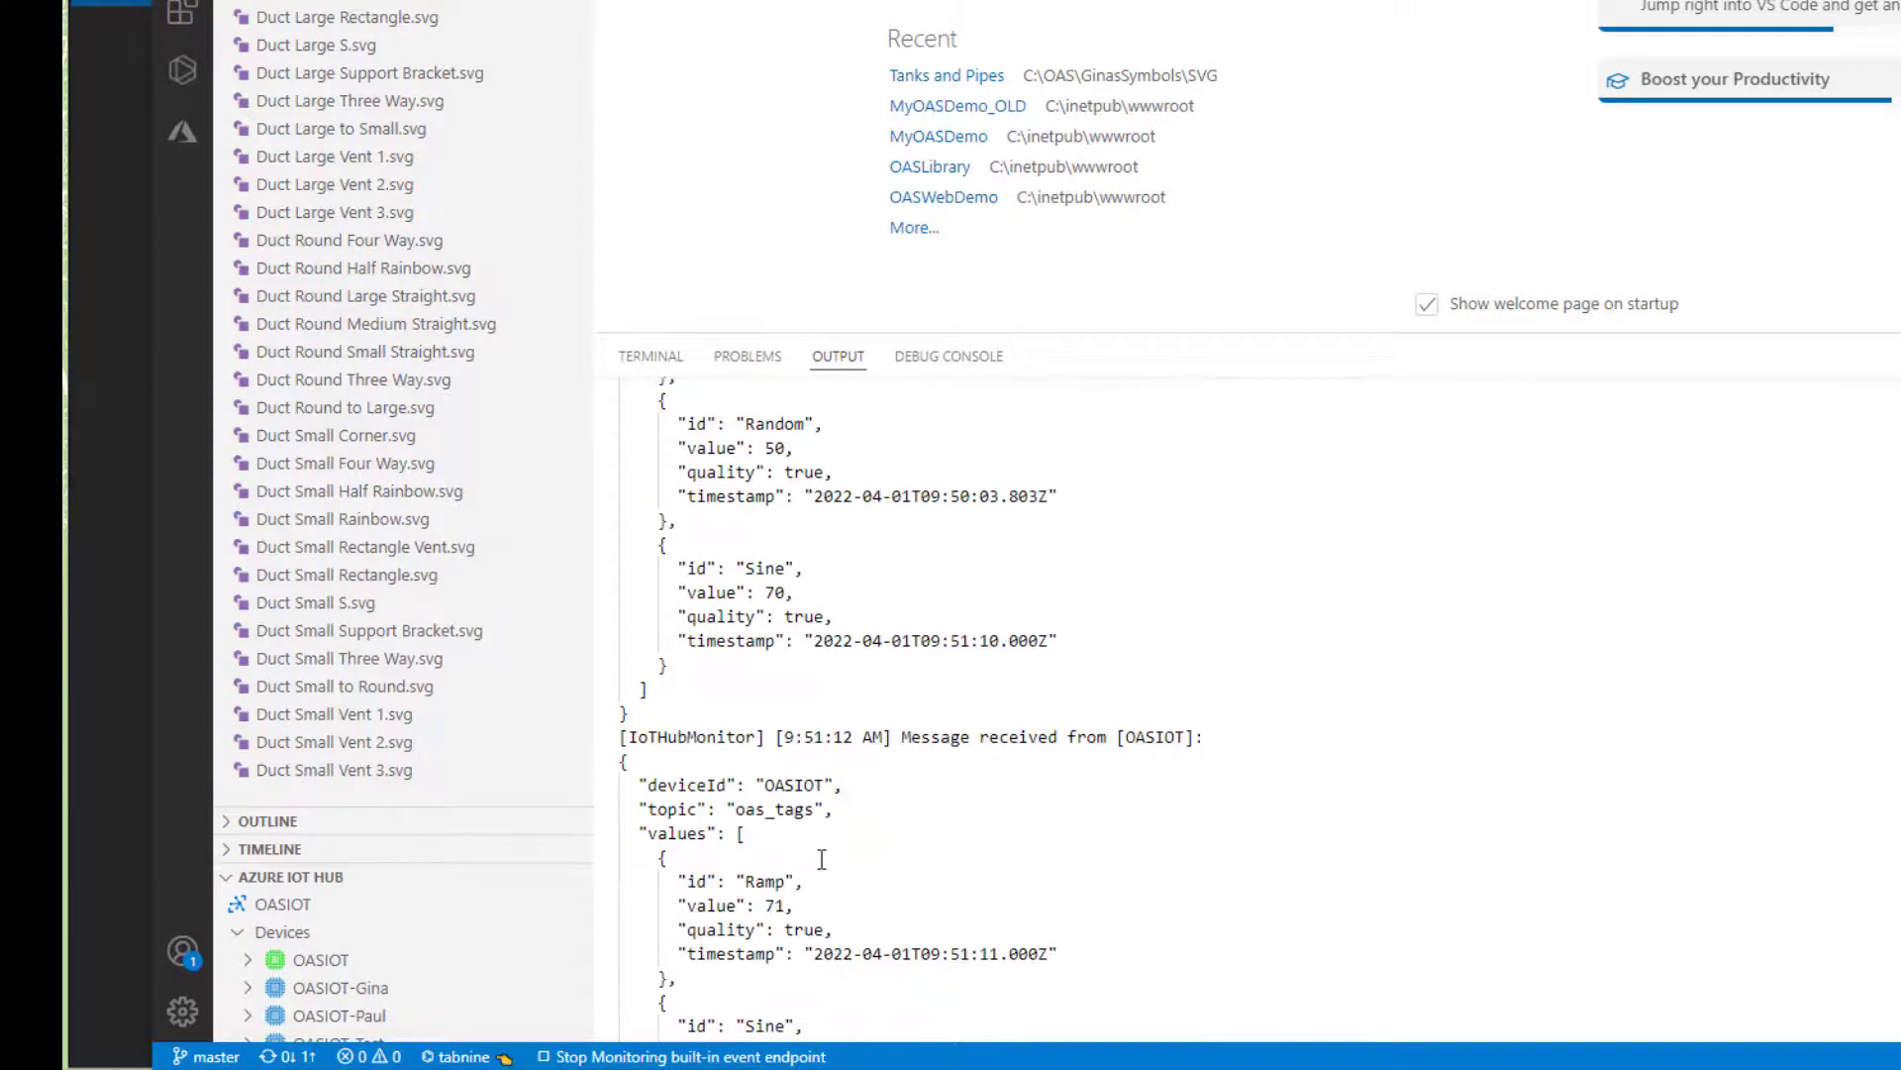
{"action": "scroll", "coordinate": [822, 859], "scroll_direction": "down", "scroll_amount": 5}
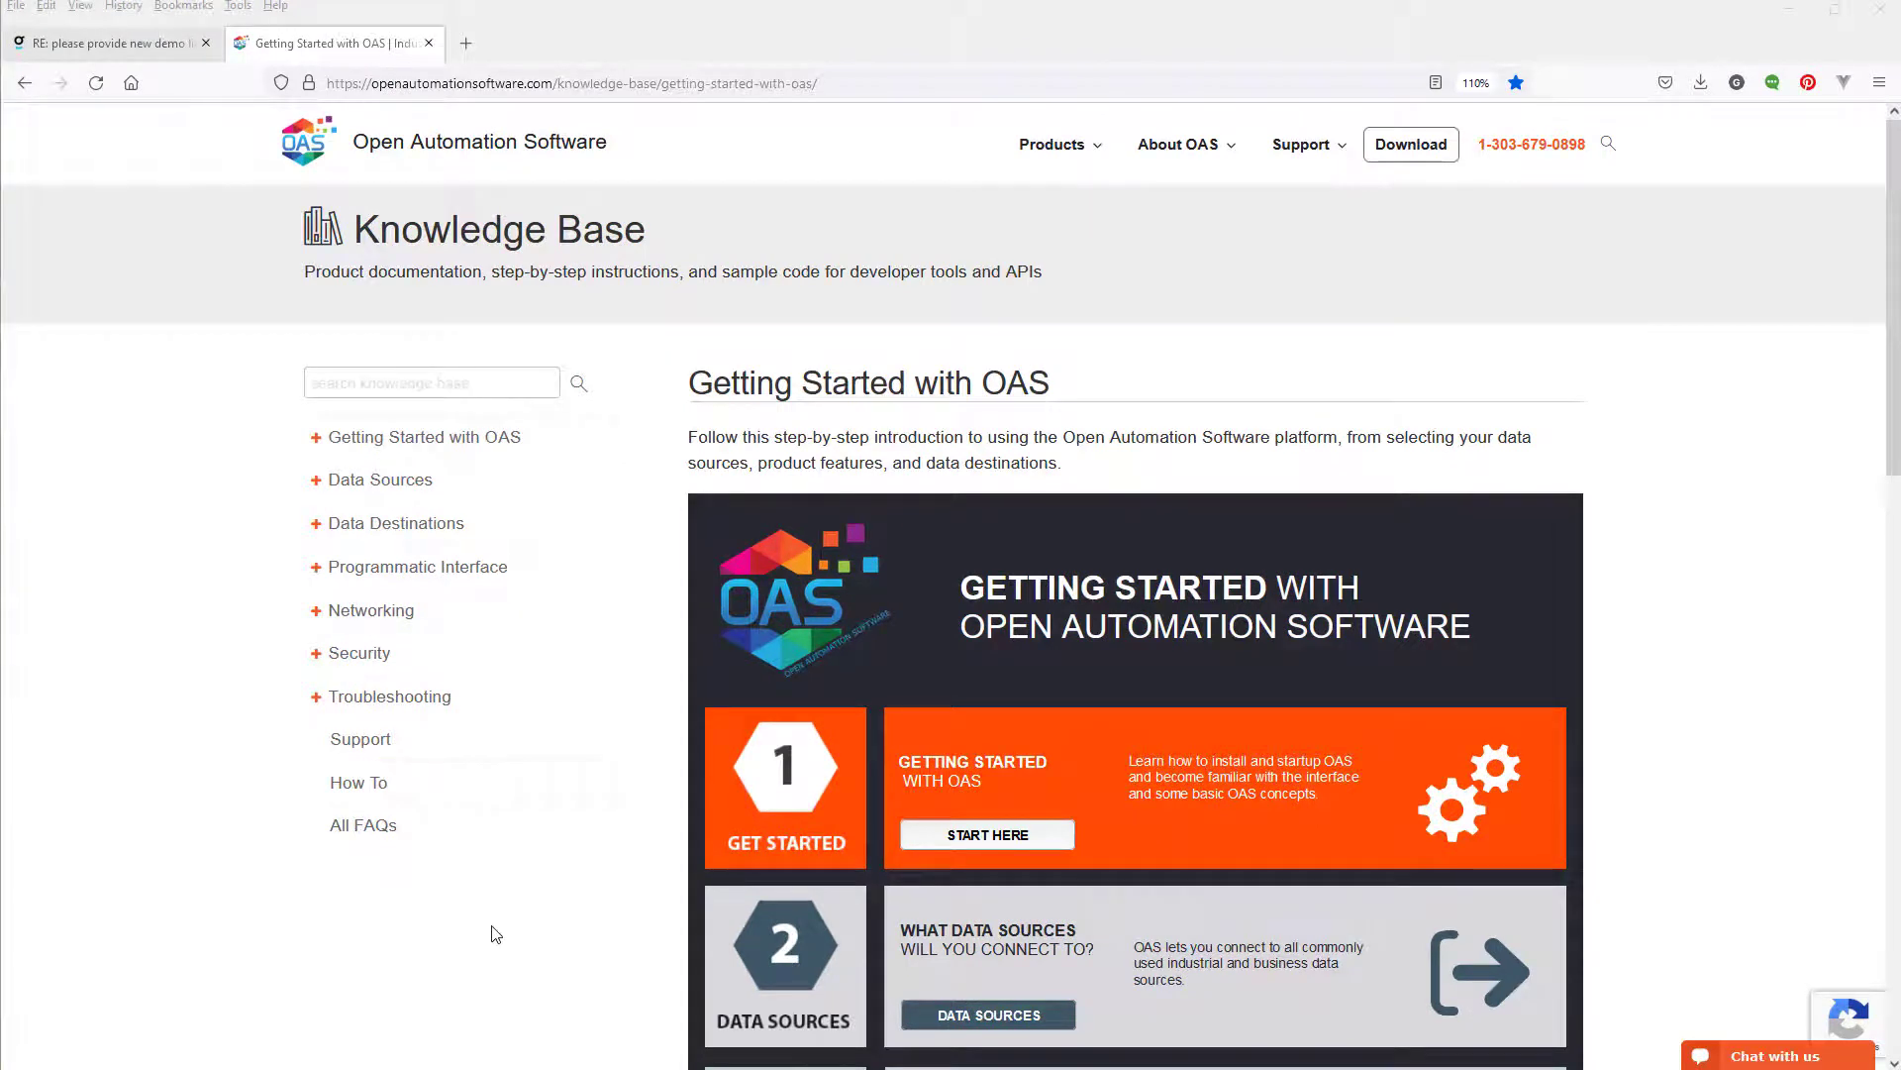
Under Data Destinations > Azure IoT in the knowledge base, open the Getting Started Azure IoT article.
{"action": "left_click", "coordinate": [318, 527]}
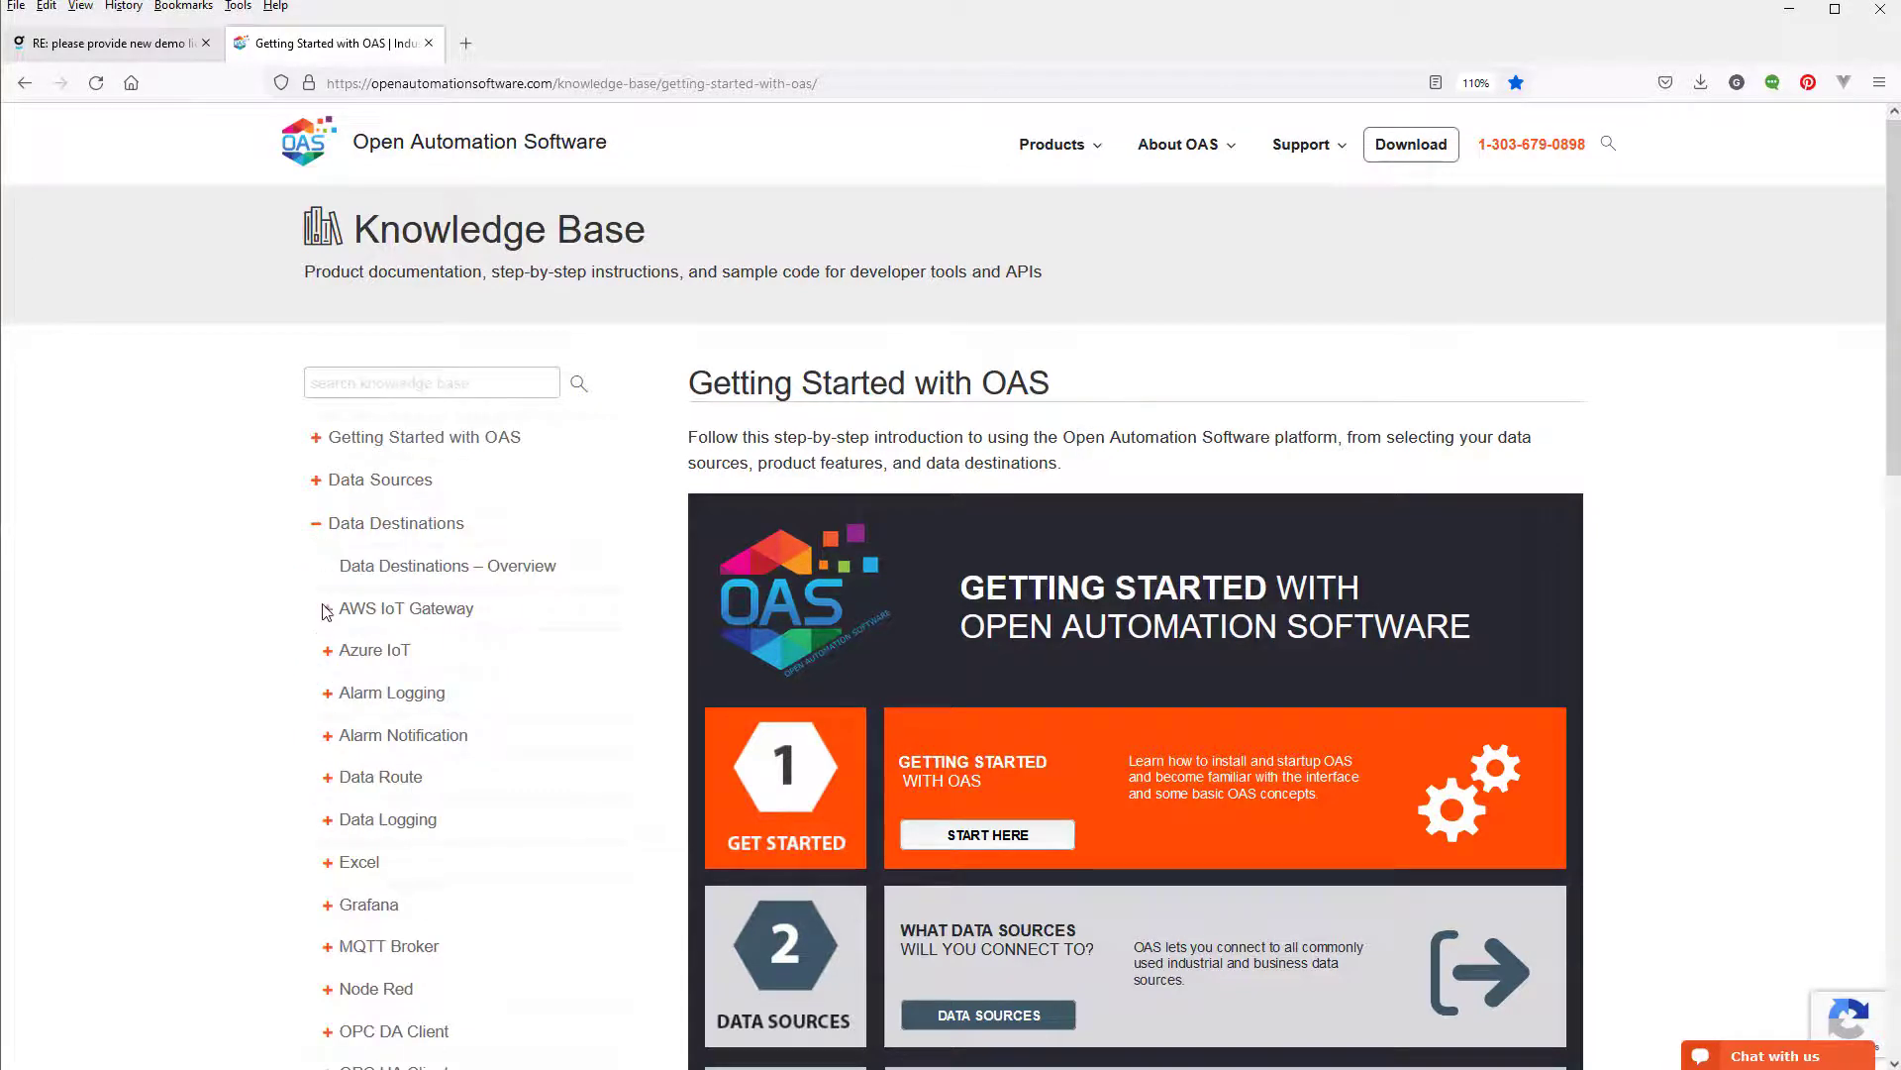
{"action": "left_click", "coordinate": [330, 653]}
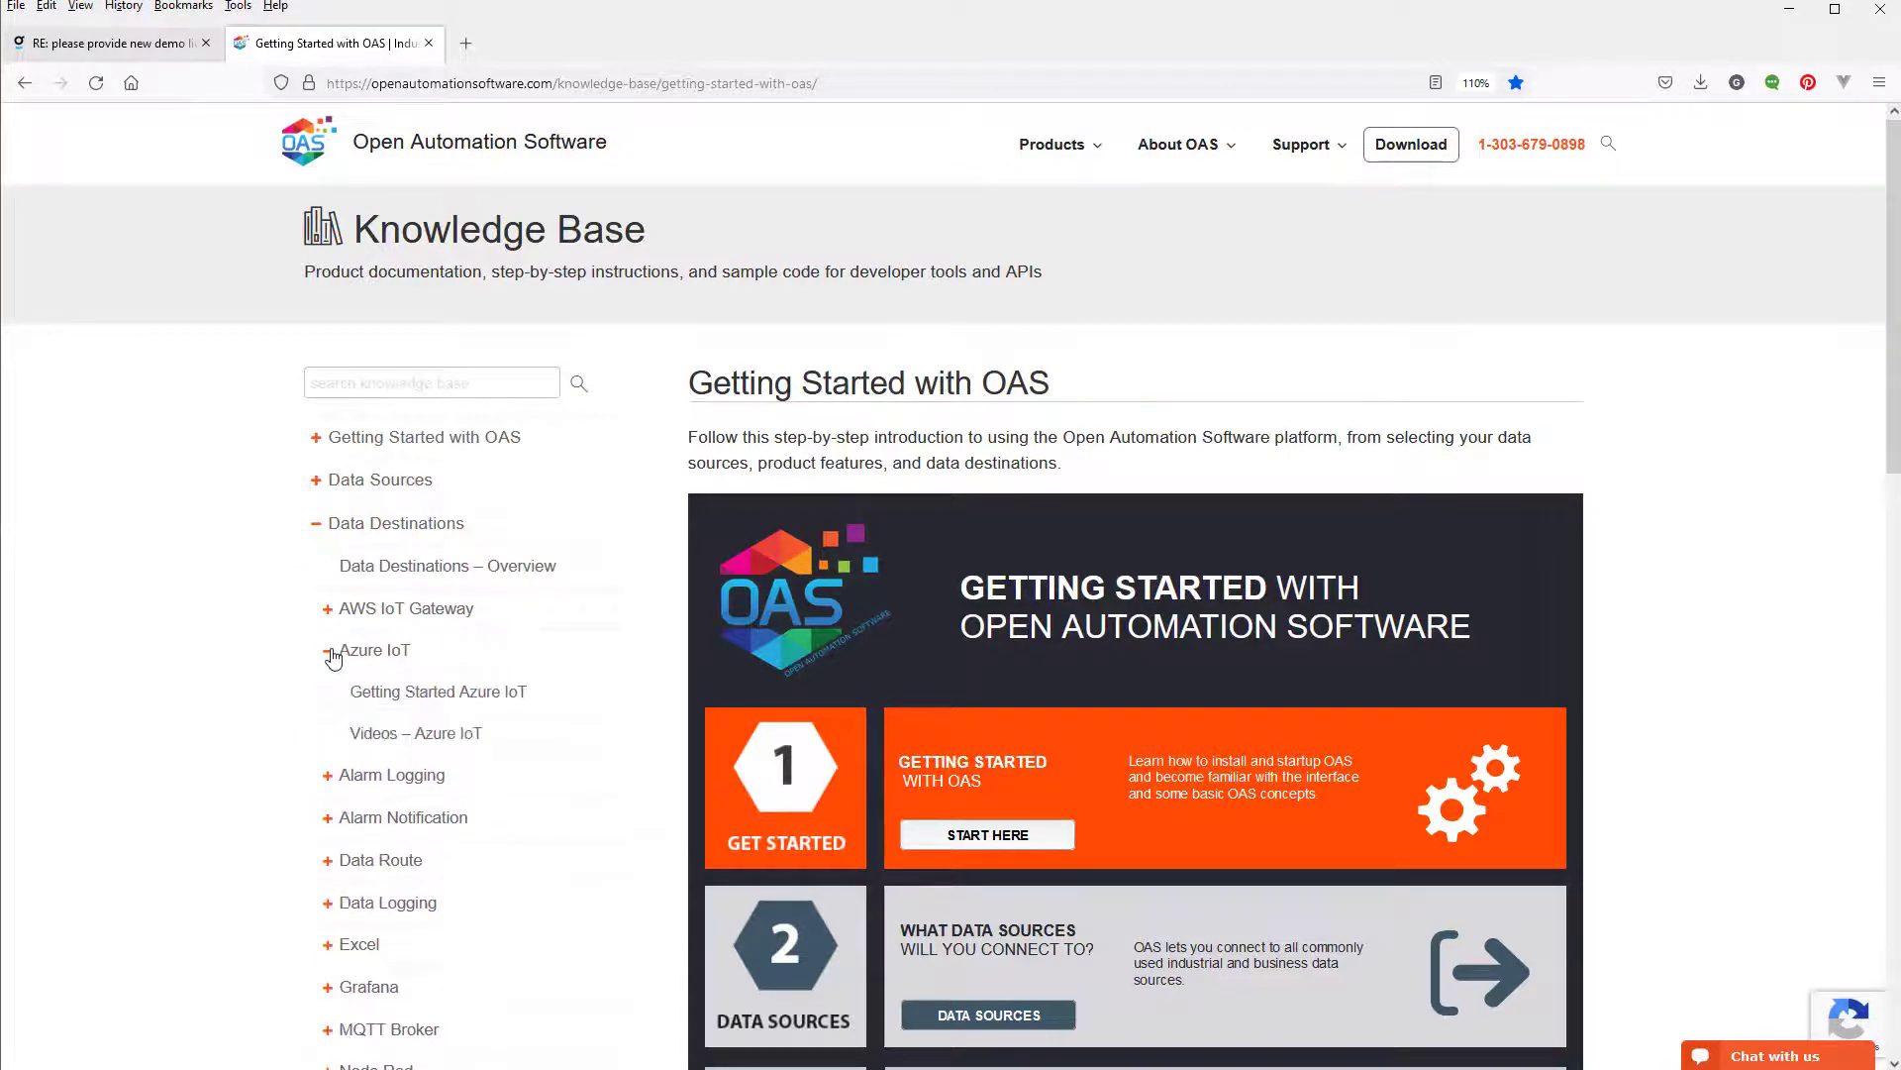
{"action": "left_click", "coordinate": [431, 702]}
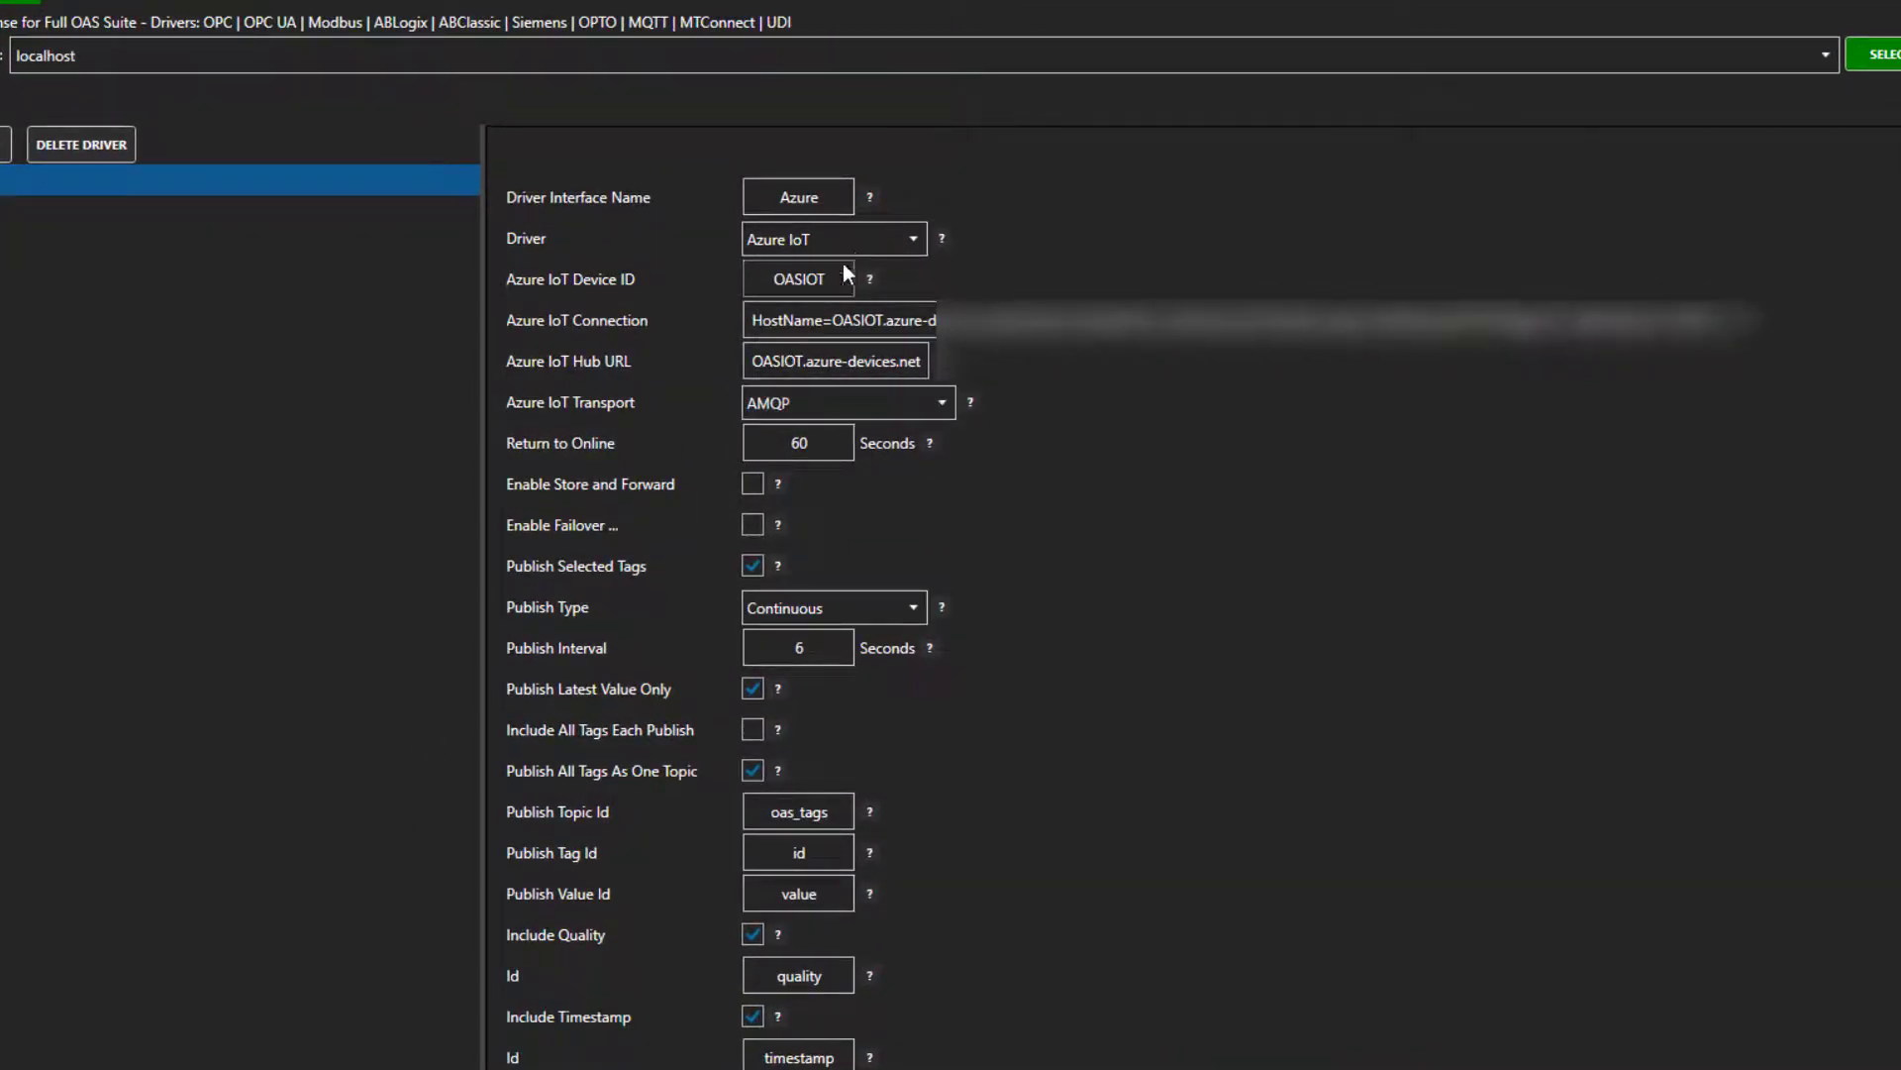
Turn the driver into an AWS IoT Gateway named AWS with a 10-second publish interval, and add it.
{"action": "left_click", "coordinate": [911, 245]}
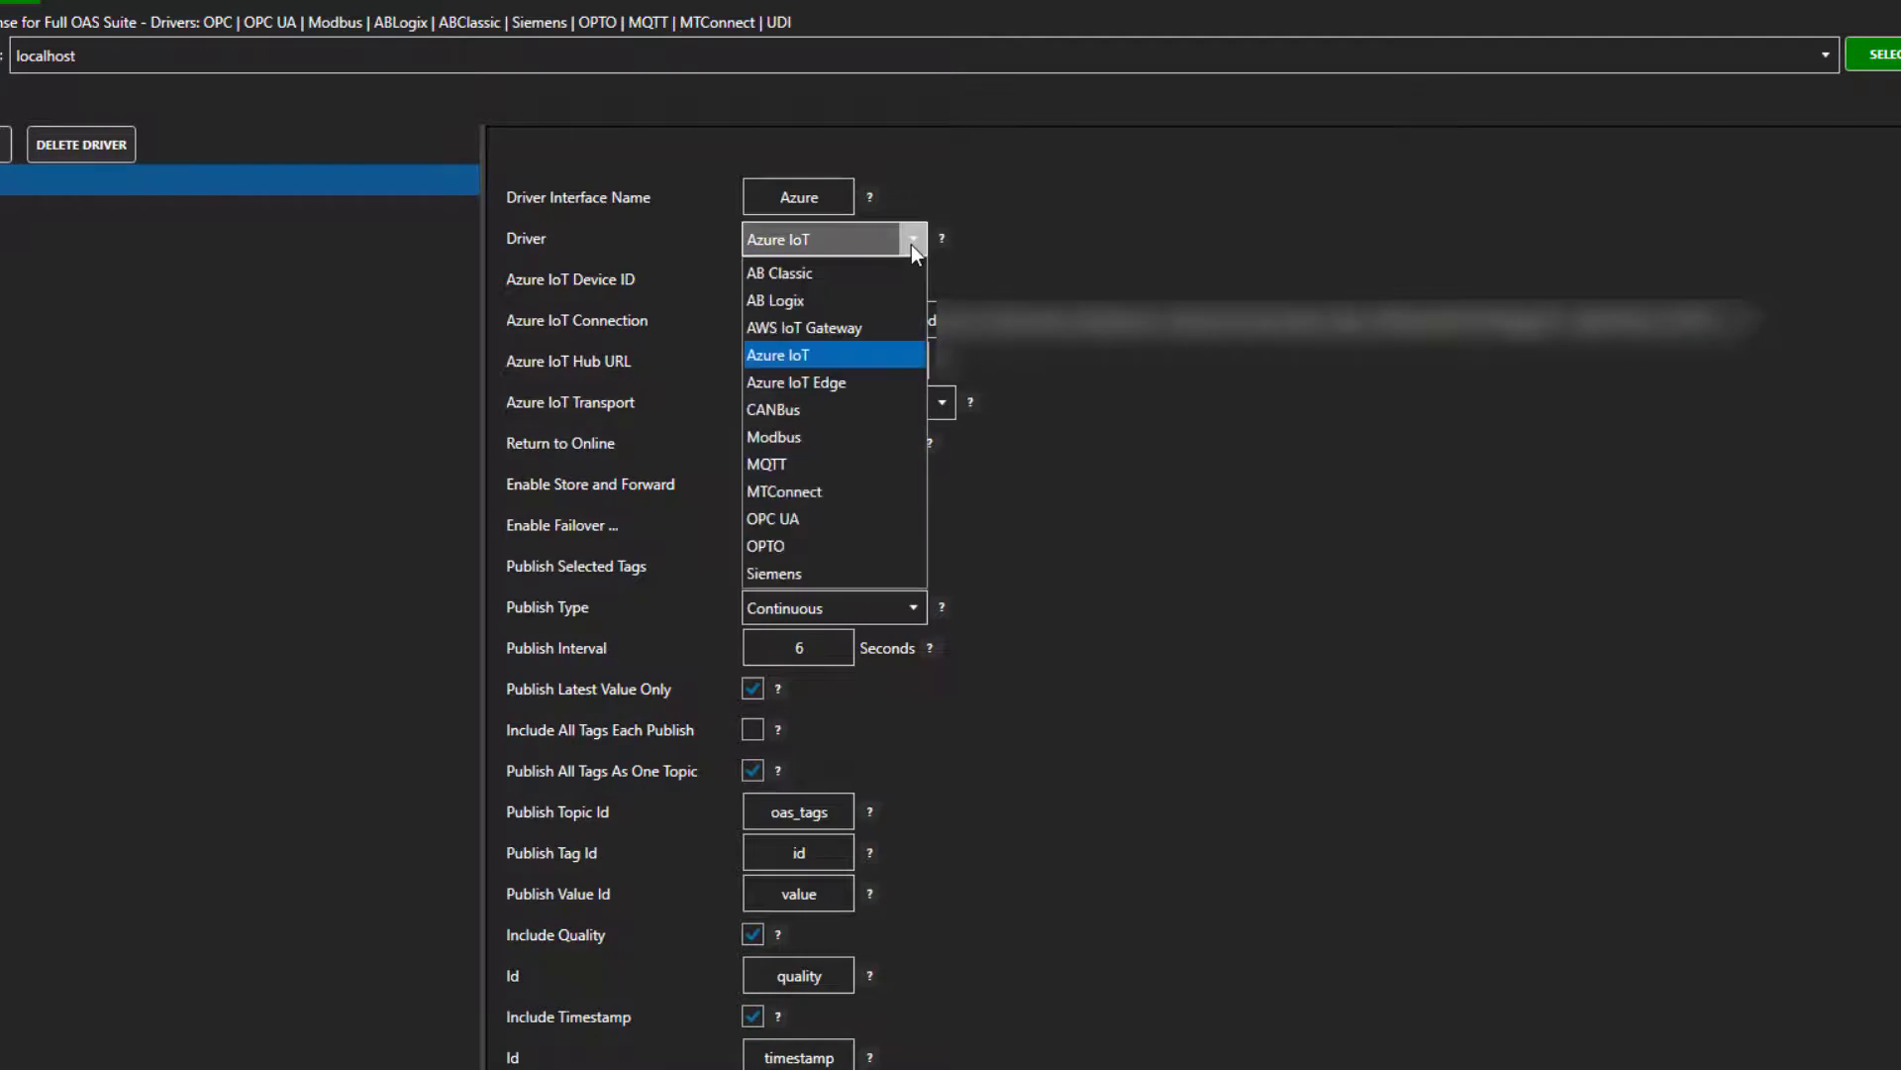
{"action": "left_click", "coordinate": [834, 328]}
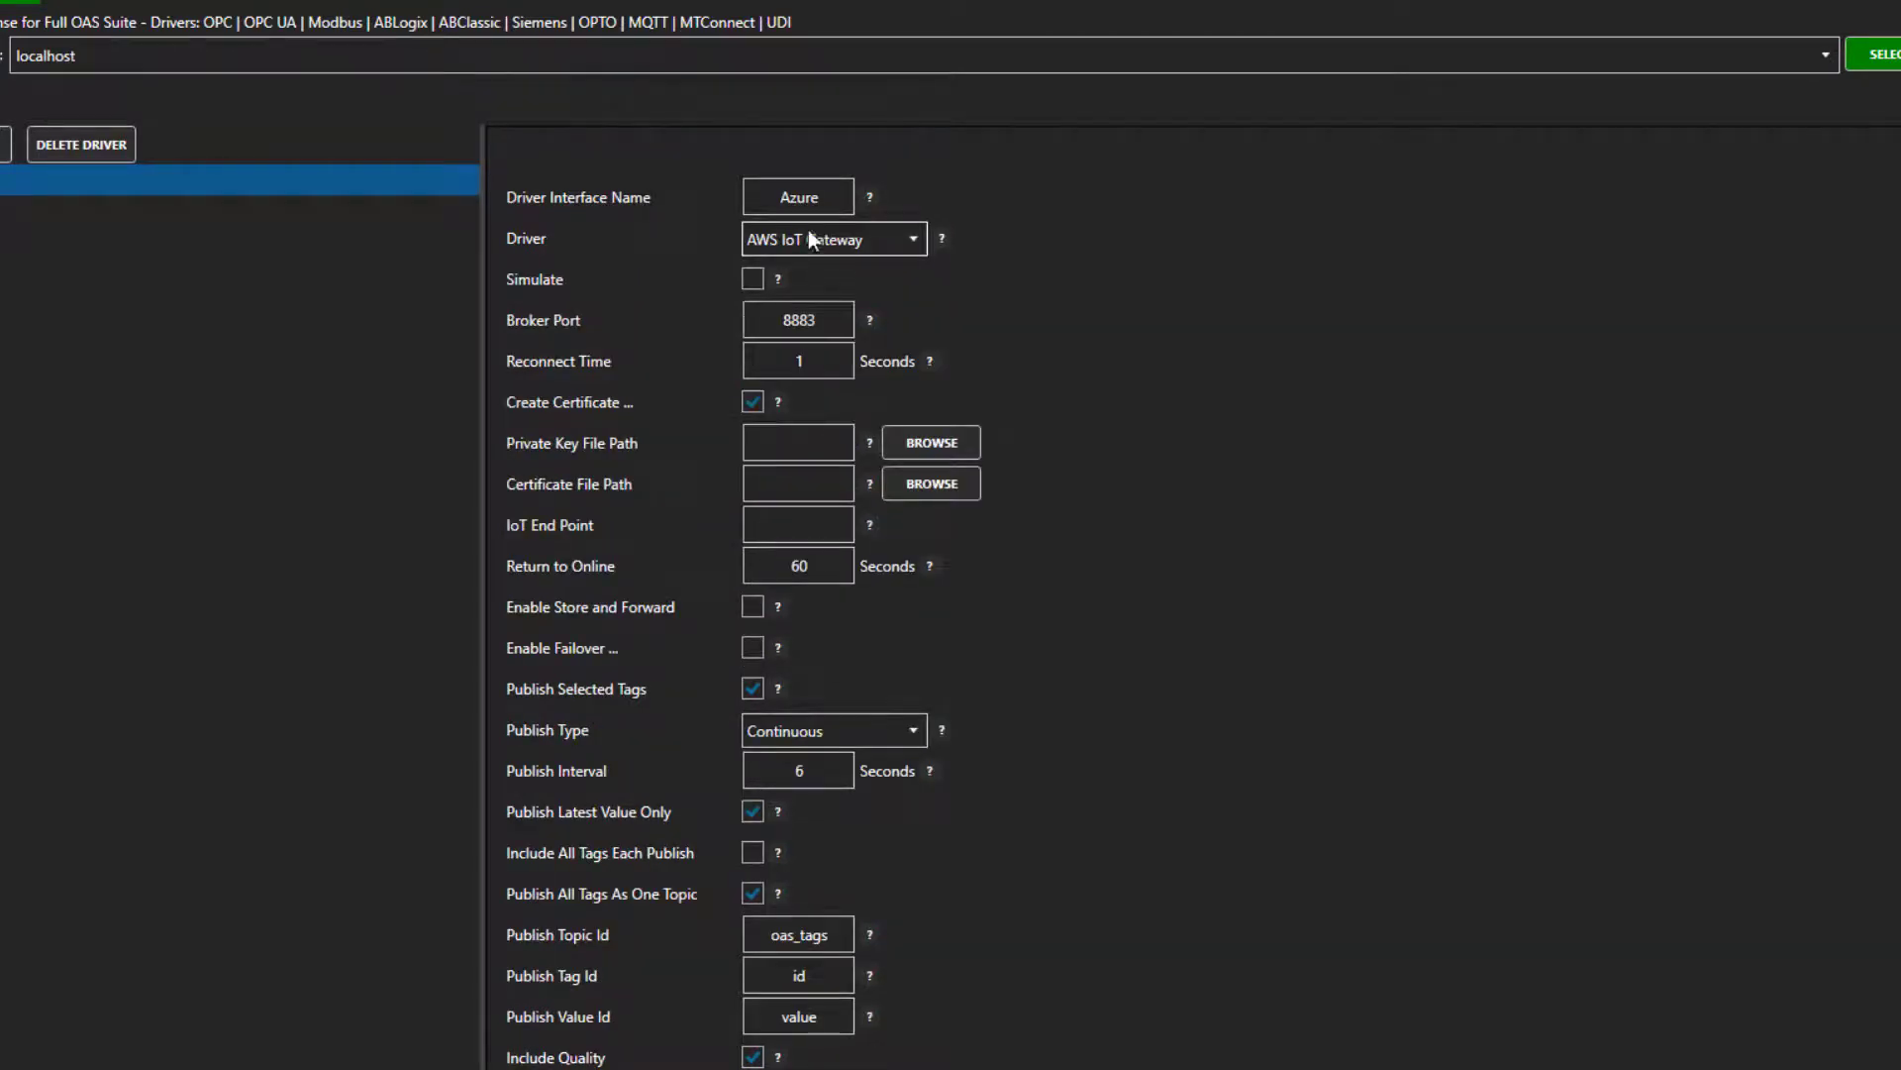
{"action": "left_click", "coordinate": [800, 197]}
{"action": "double_click", "coordinate": [800, 197]}
{"action": "type", "text": "A"}
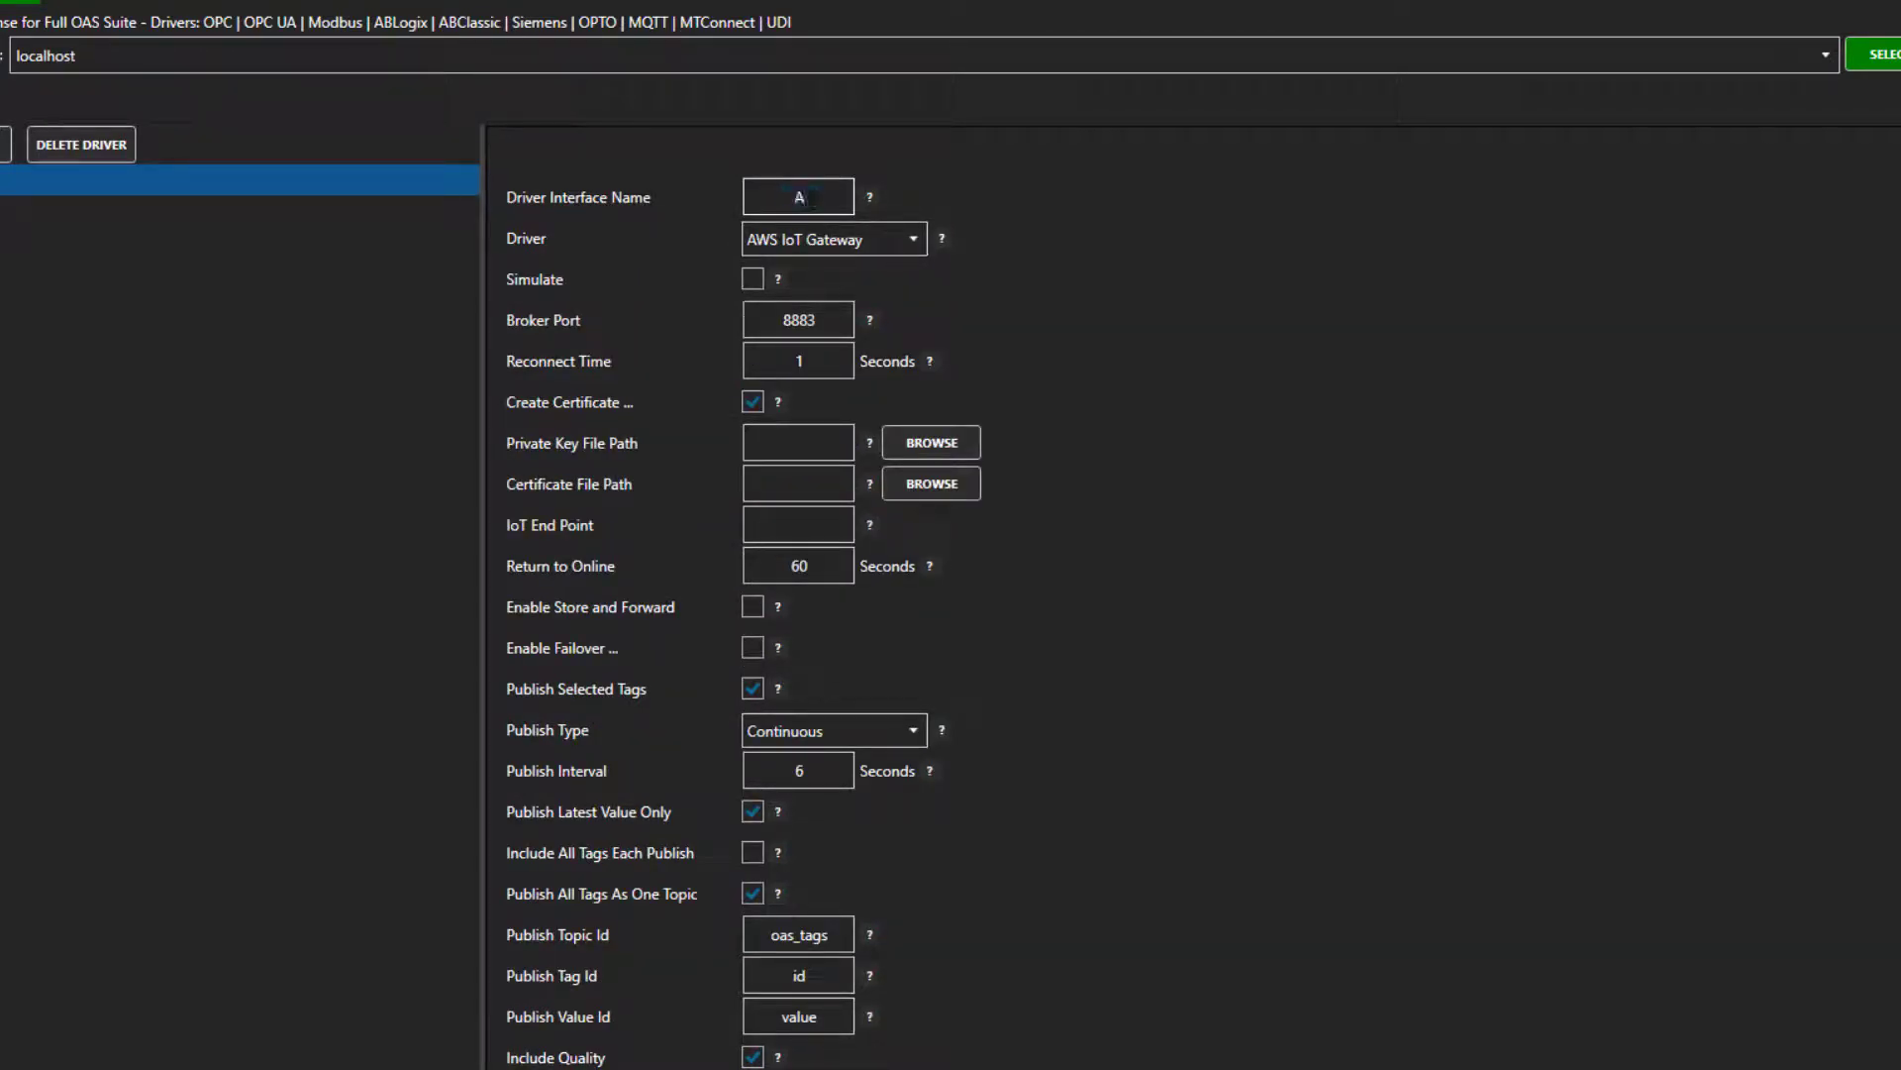
{"action": "type", "text": "WS"}
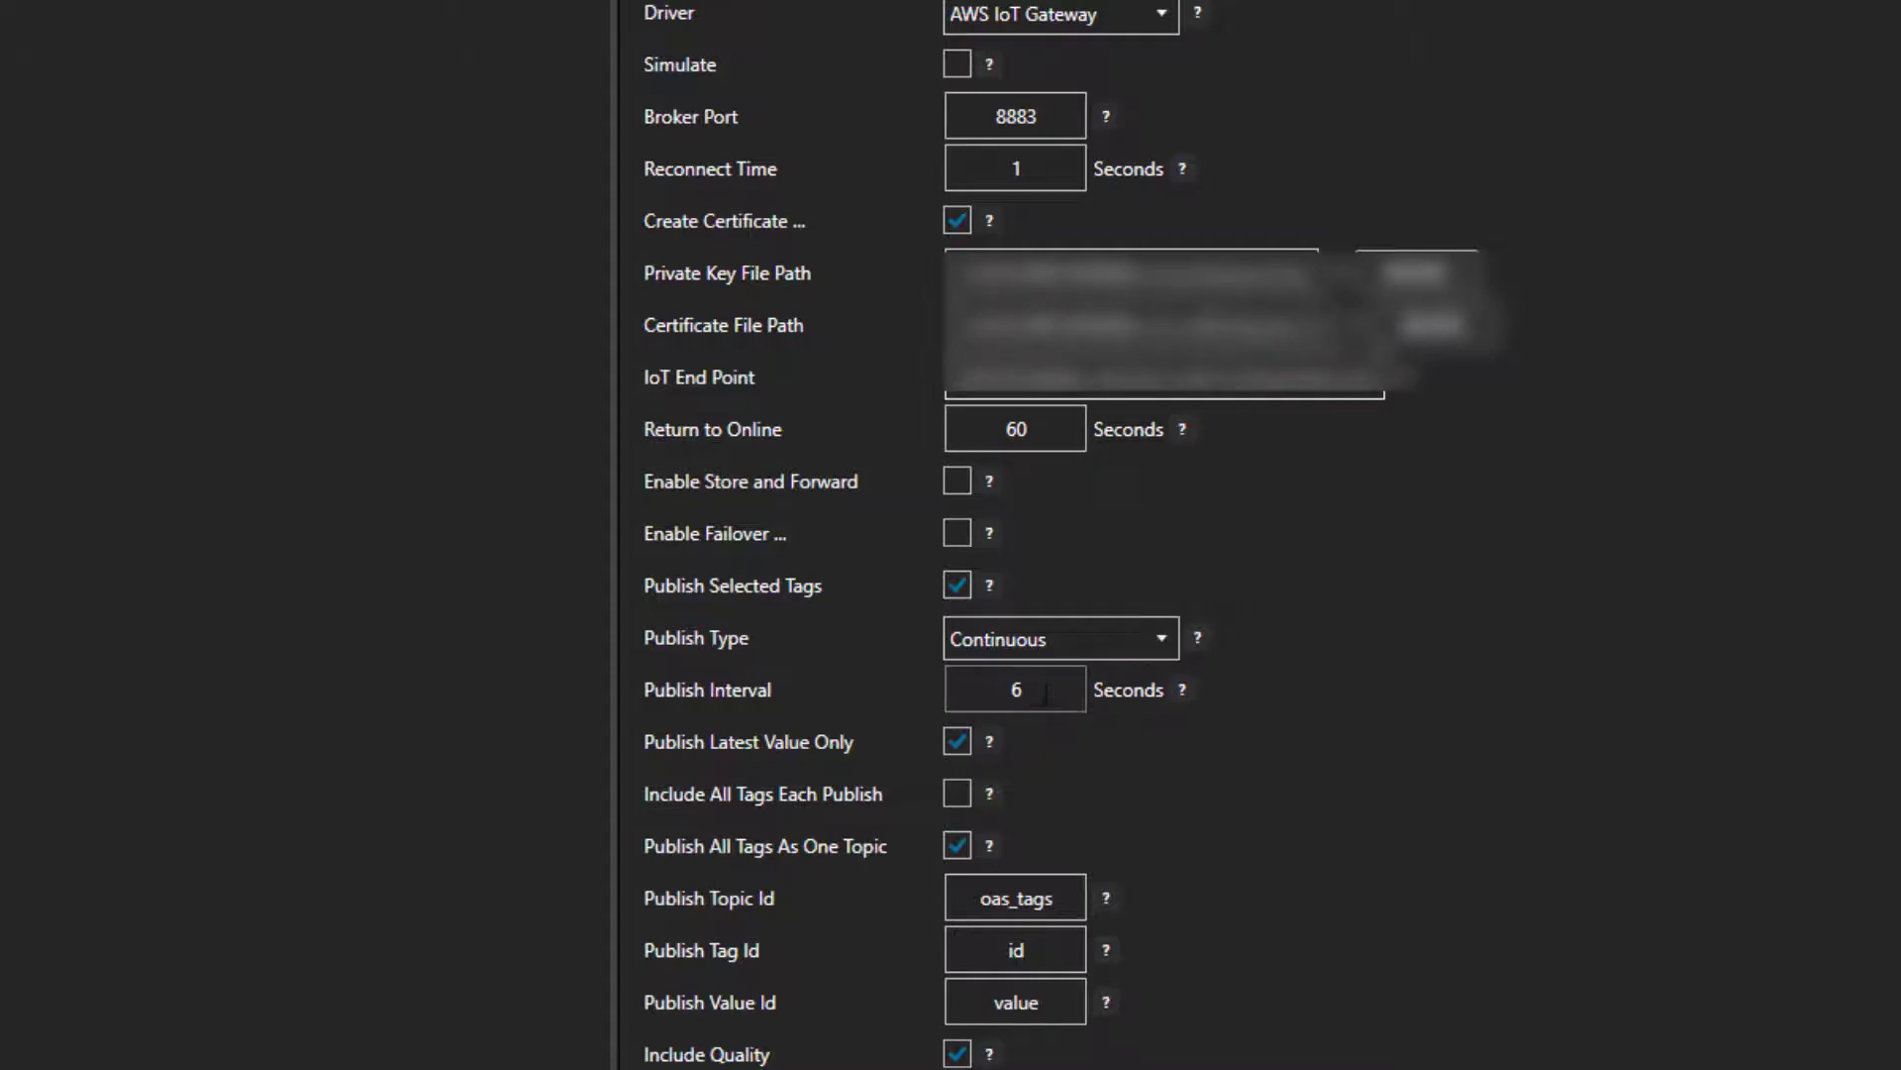
{"action": "type", "text": "10"}
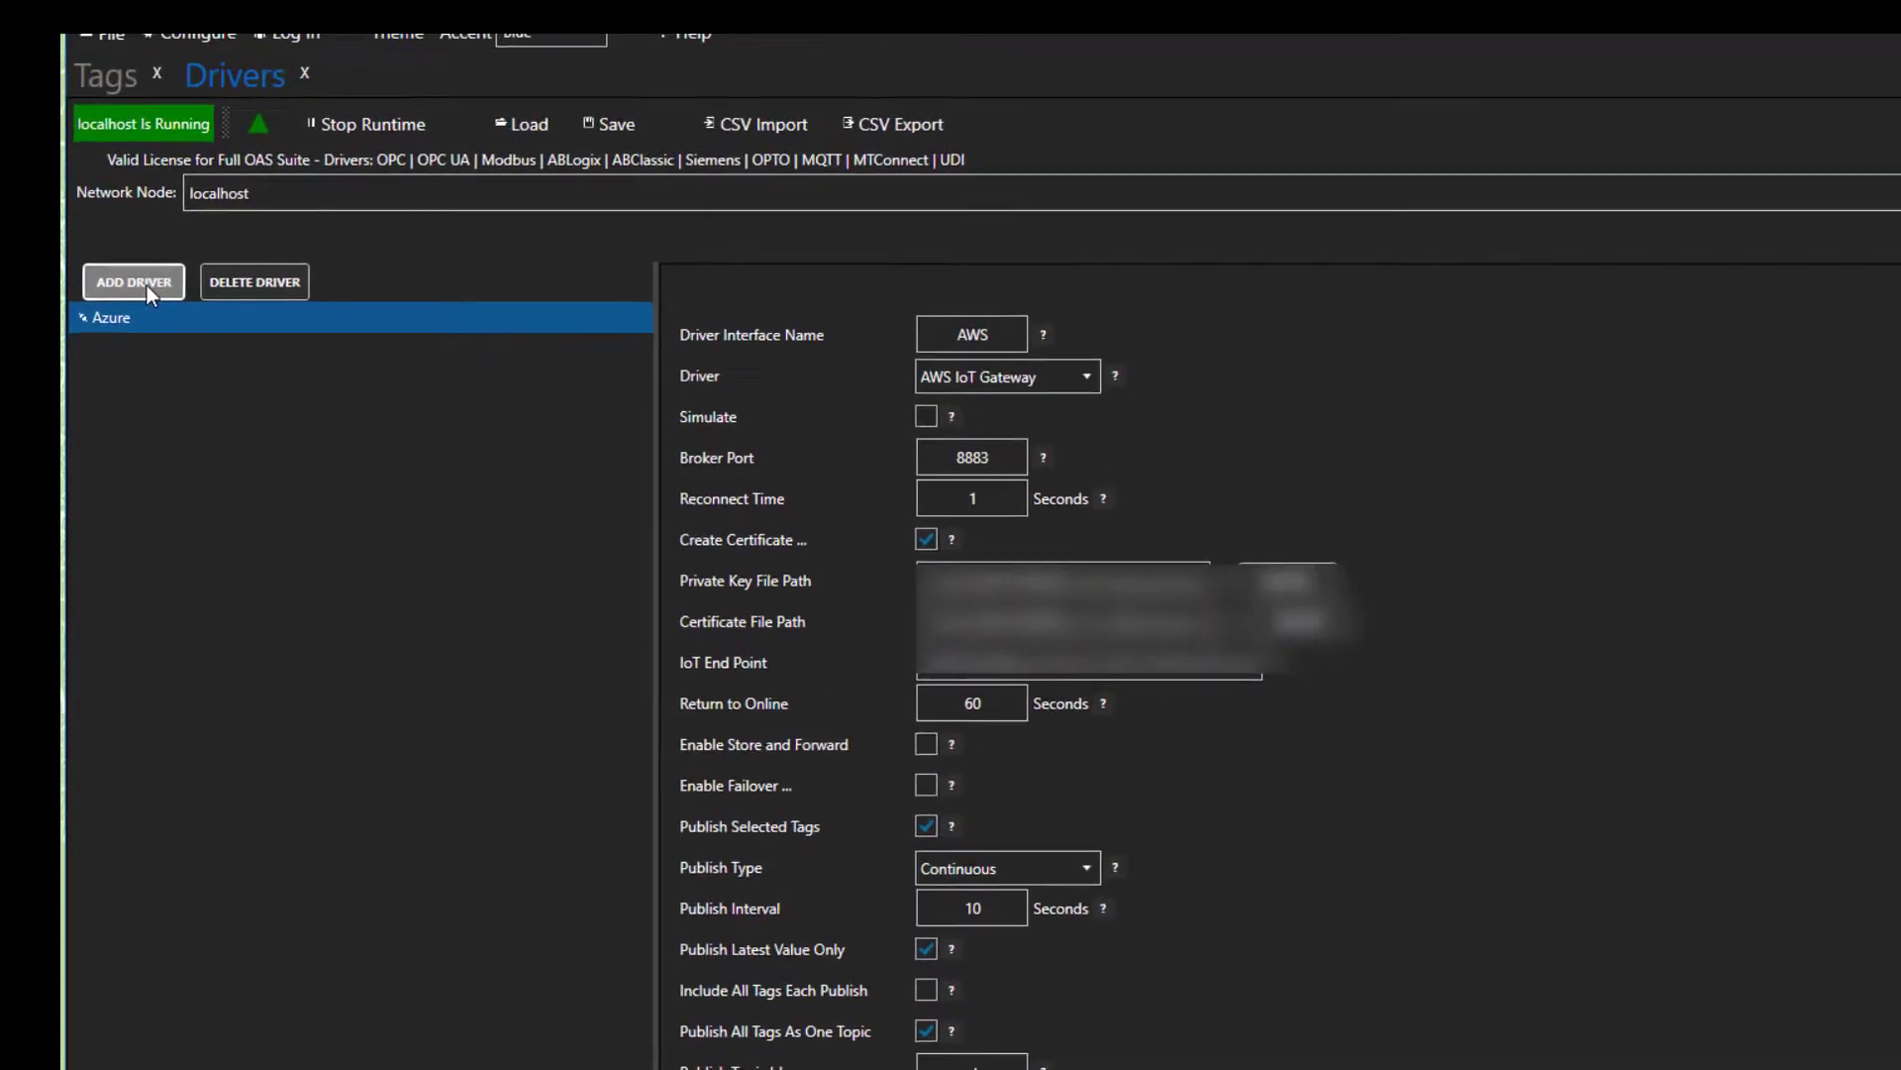
{"action": "left_click", "coordinate": [146, 285]}
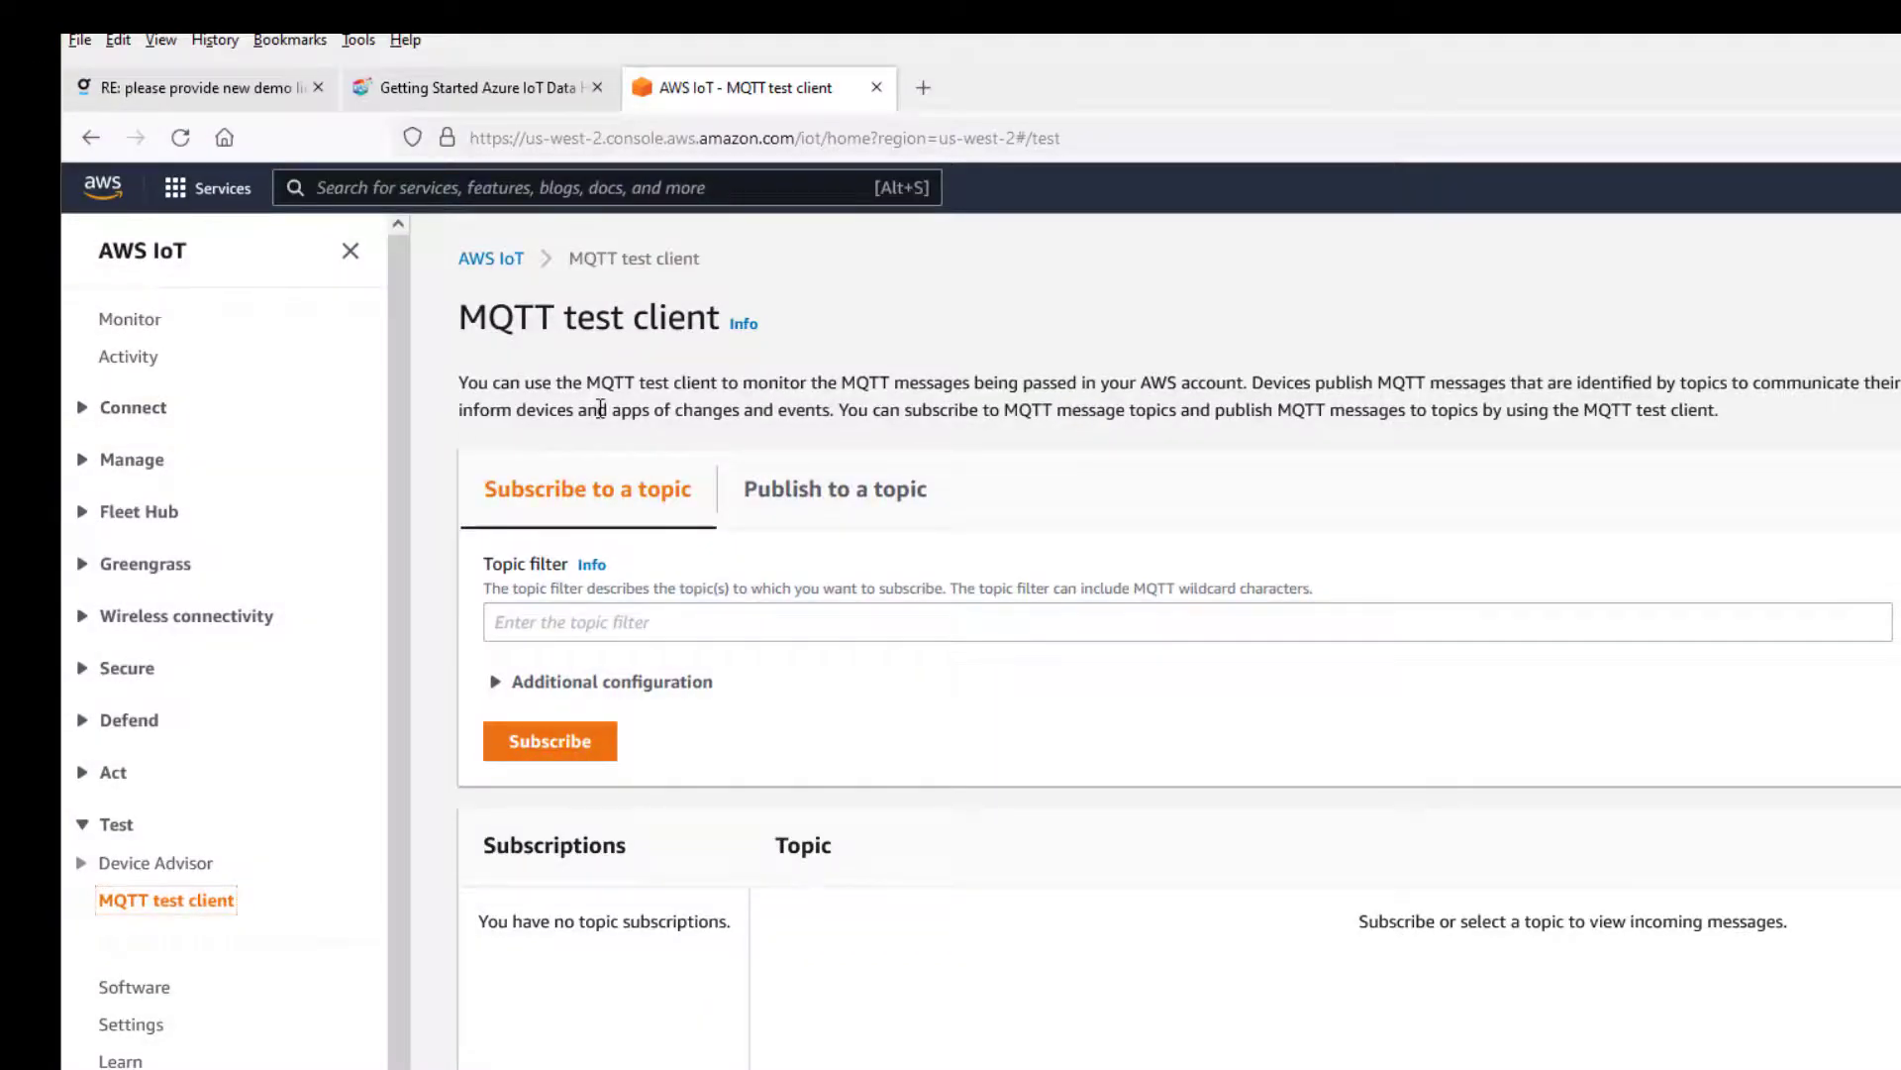
Subscribe the AWS MQTT test client to oas_tags and review the incoming Ramp, Random and Sine messages.
{"action": "left_click", "coordinate": [611, 634]}
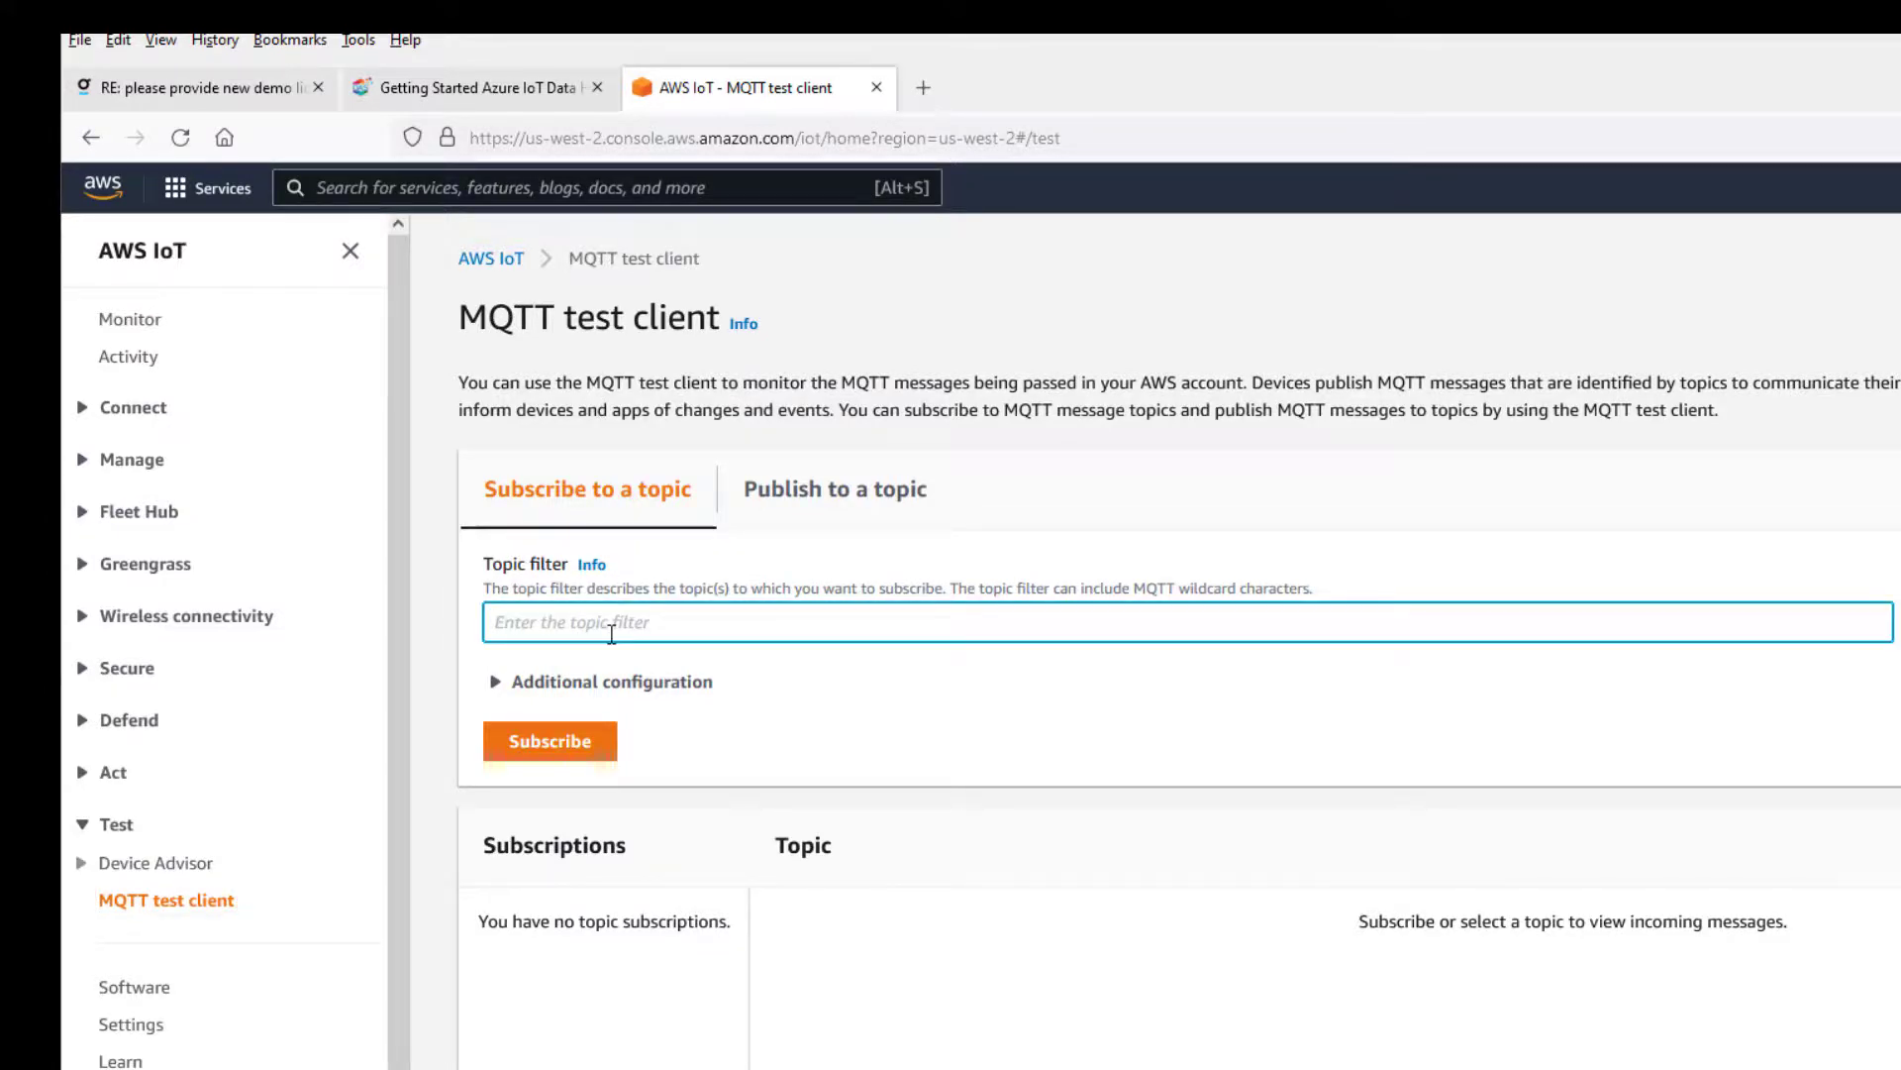
{"action": "type", "text": "oas_tags"}
{"action": "left_click", "coordinate": [573, 753]}
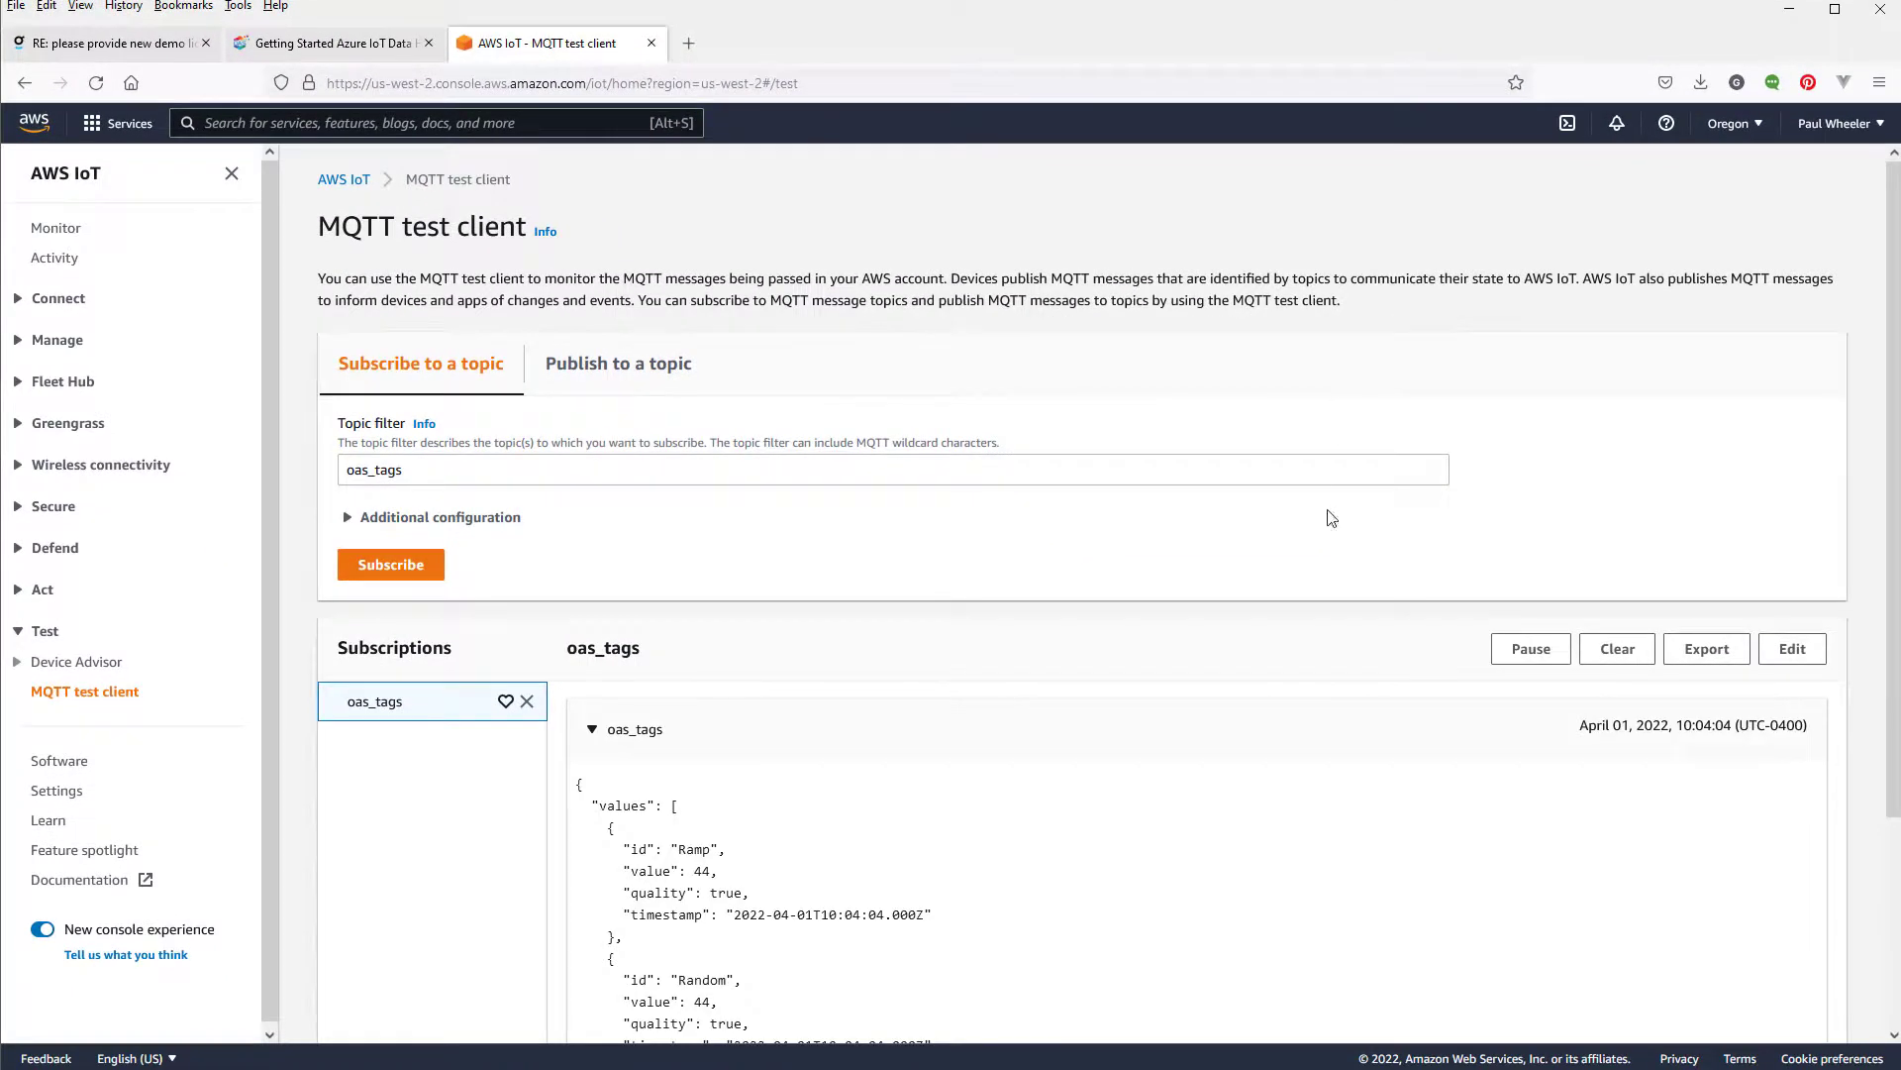
{"action": "scroll", "coordinate": [1252, 569], "scroll_direction": "down", "scroll_amount": 3}
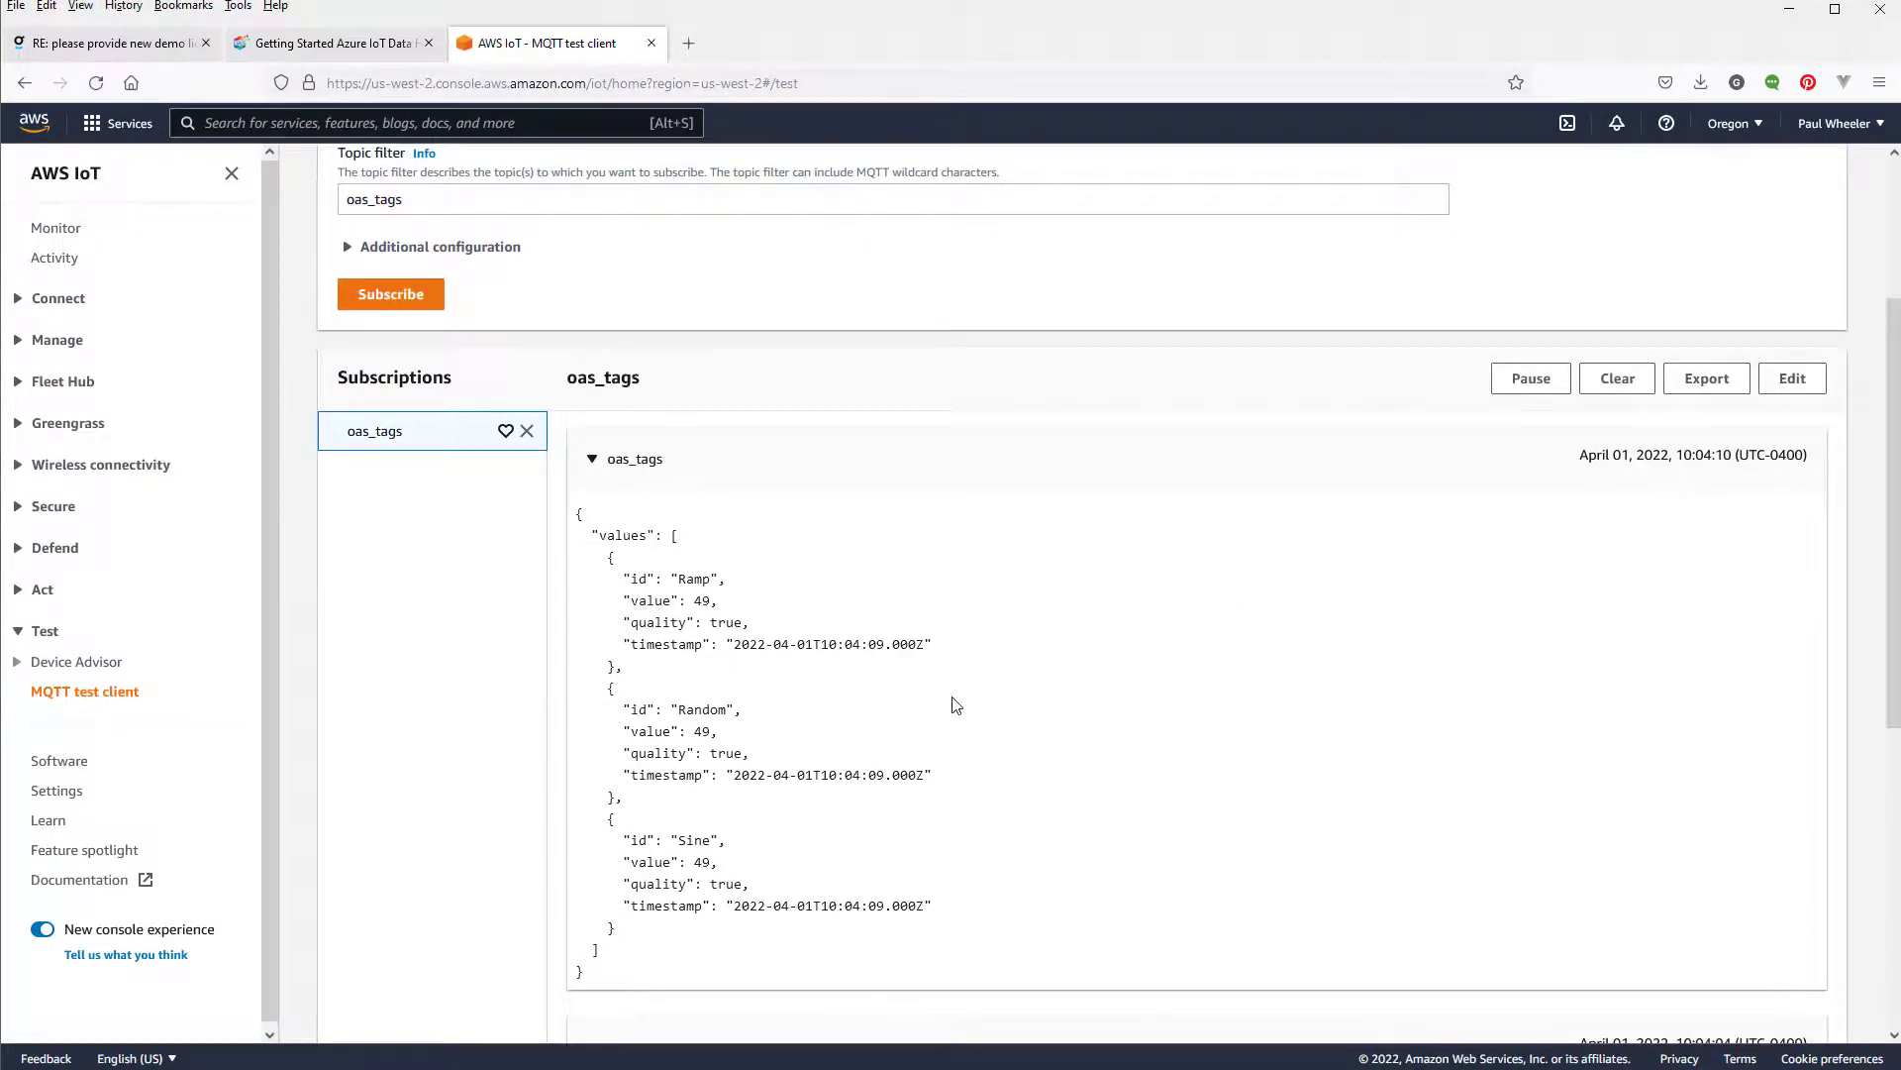
{"action": "scroll", "coordinate": [1040, 682], "scroll_direction": "down", "scroll_amount": 6}
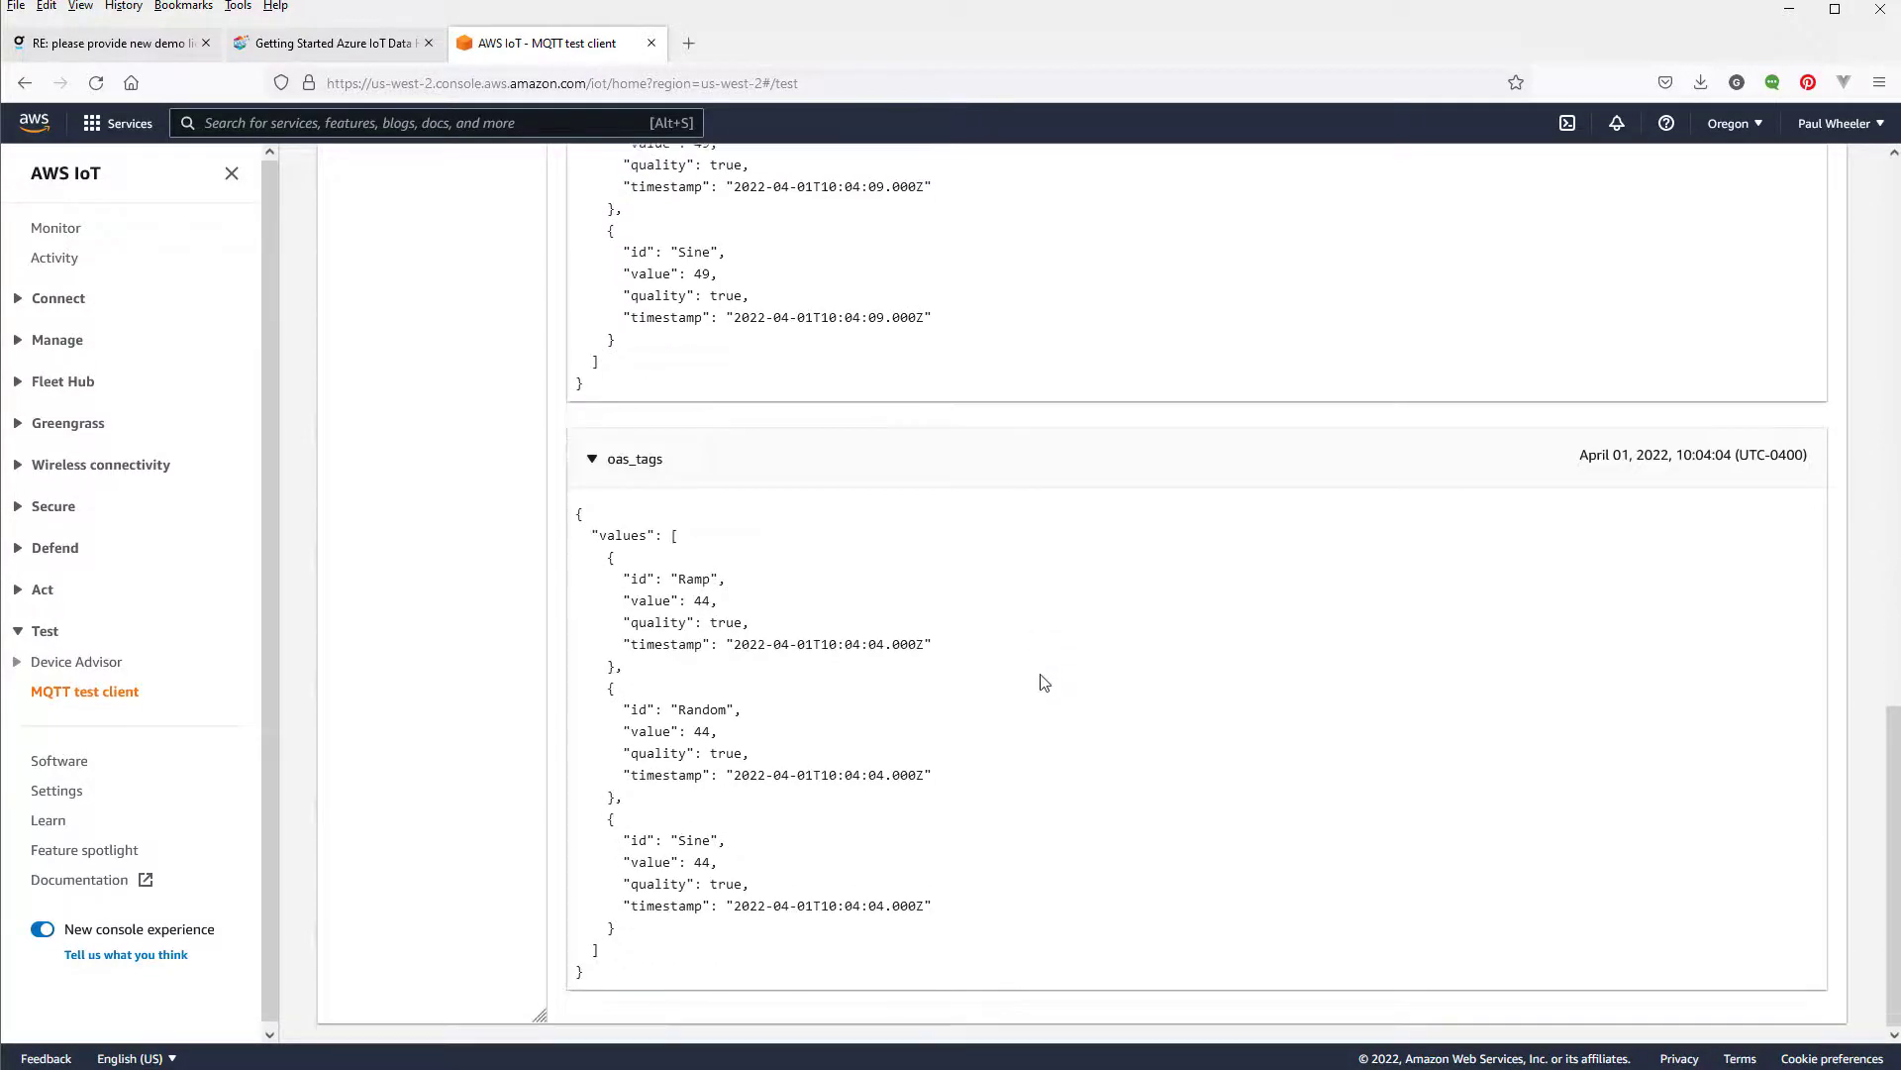
{"action": "key", "text": "ctrl+Page_Up"}
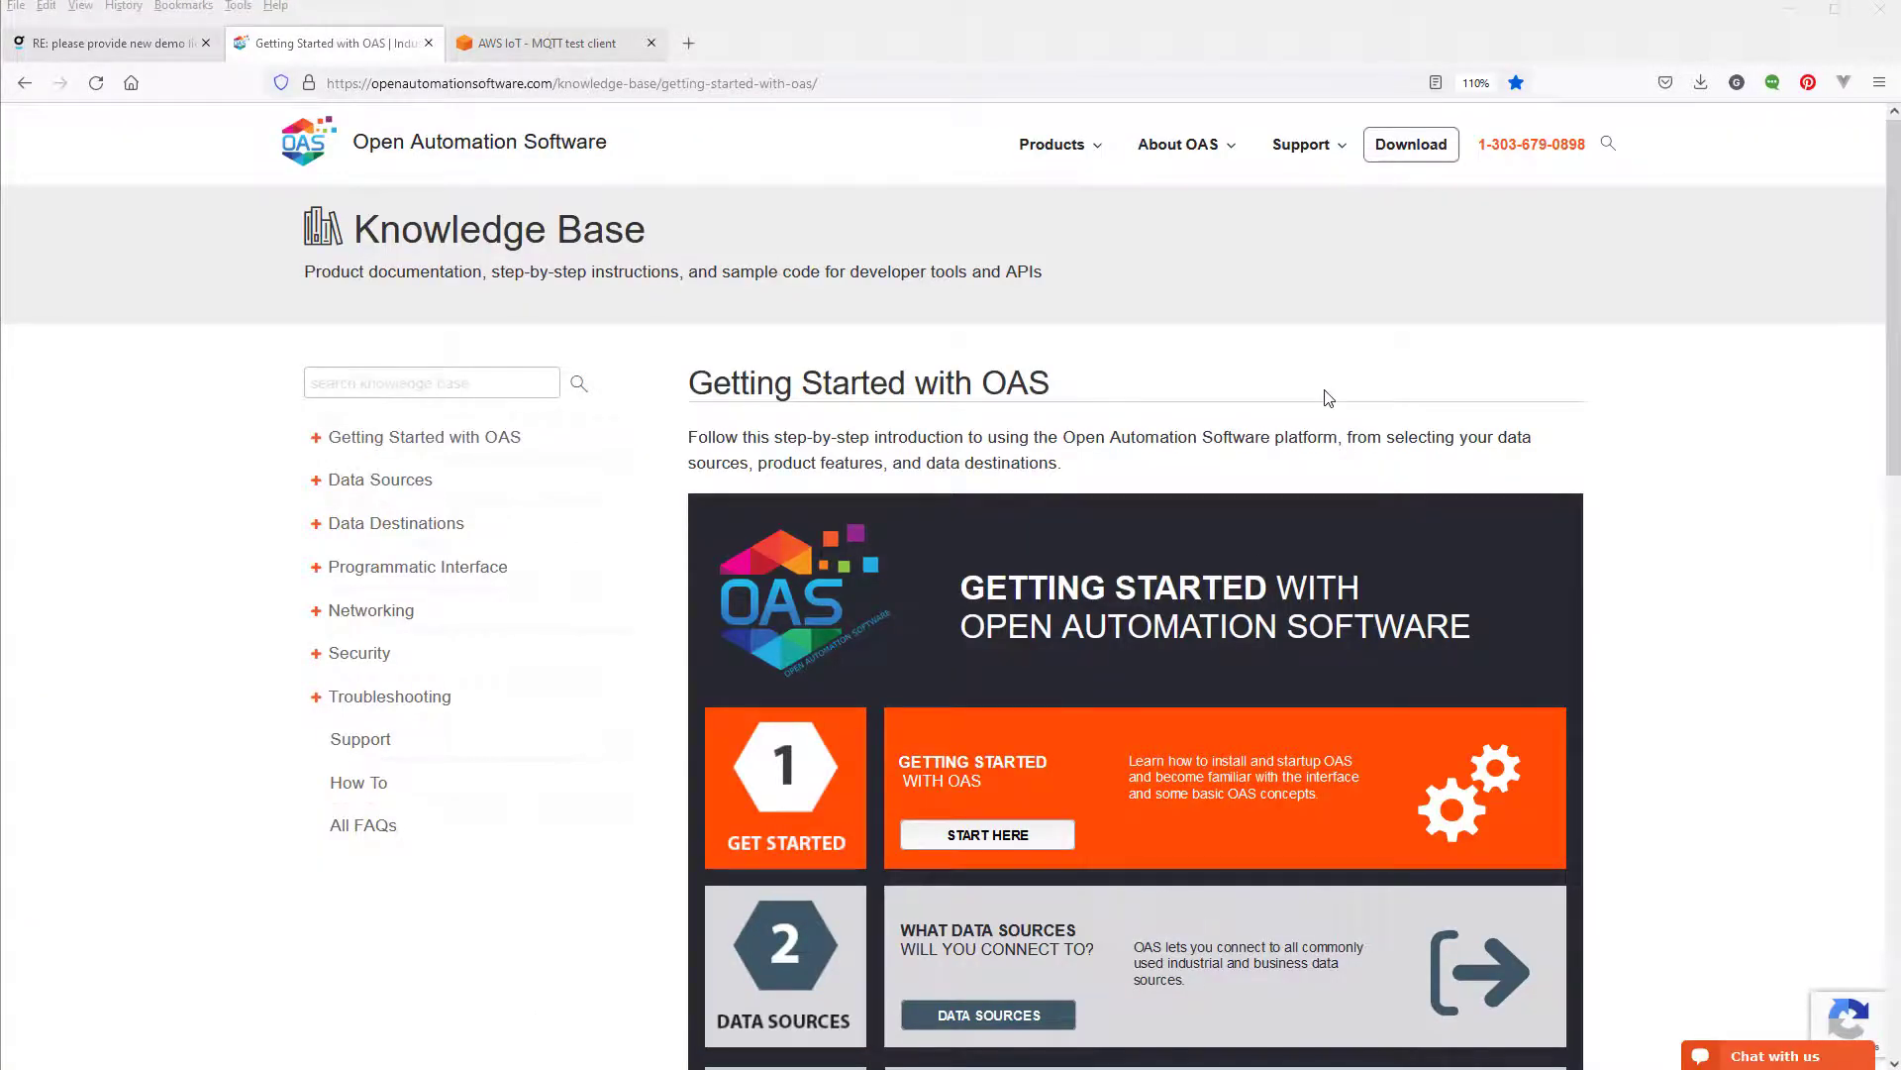
Open the Publish Data to AWS IoT article under Data Destinations > AWS IoT Gateway.
{"action": "left_click", "coordinate": [315, 525]}
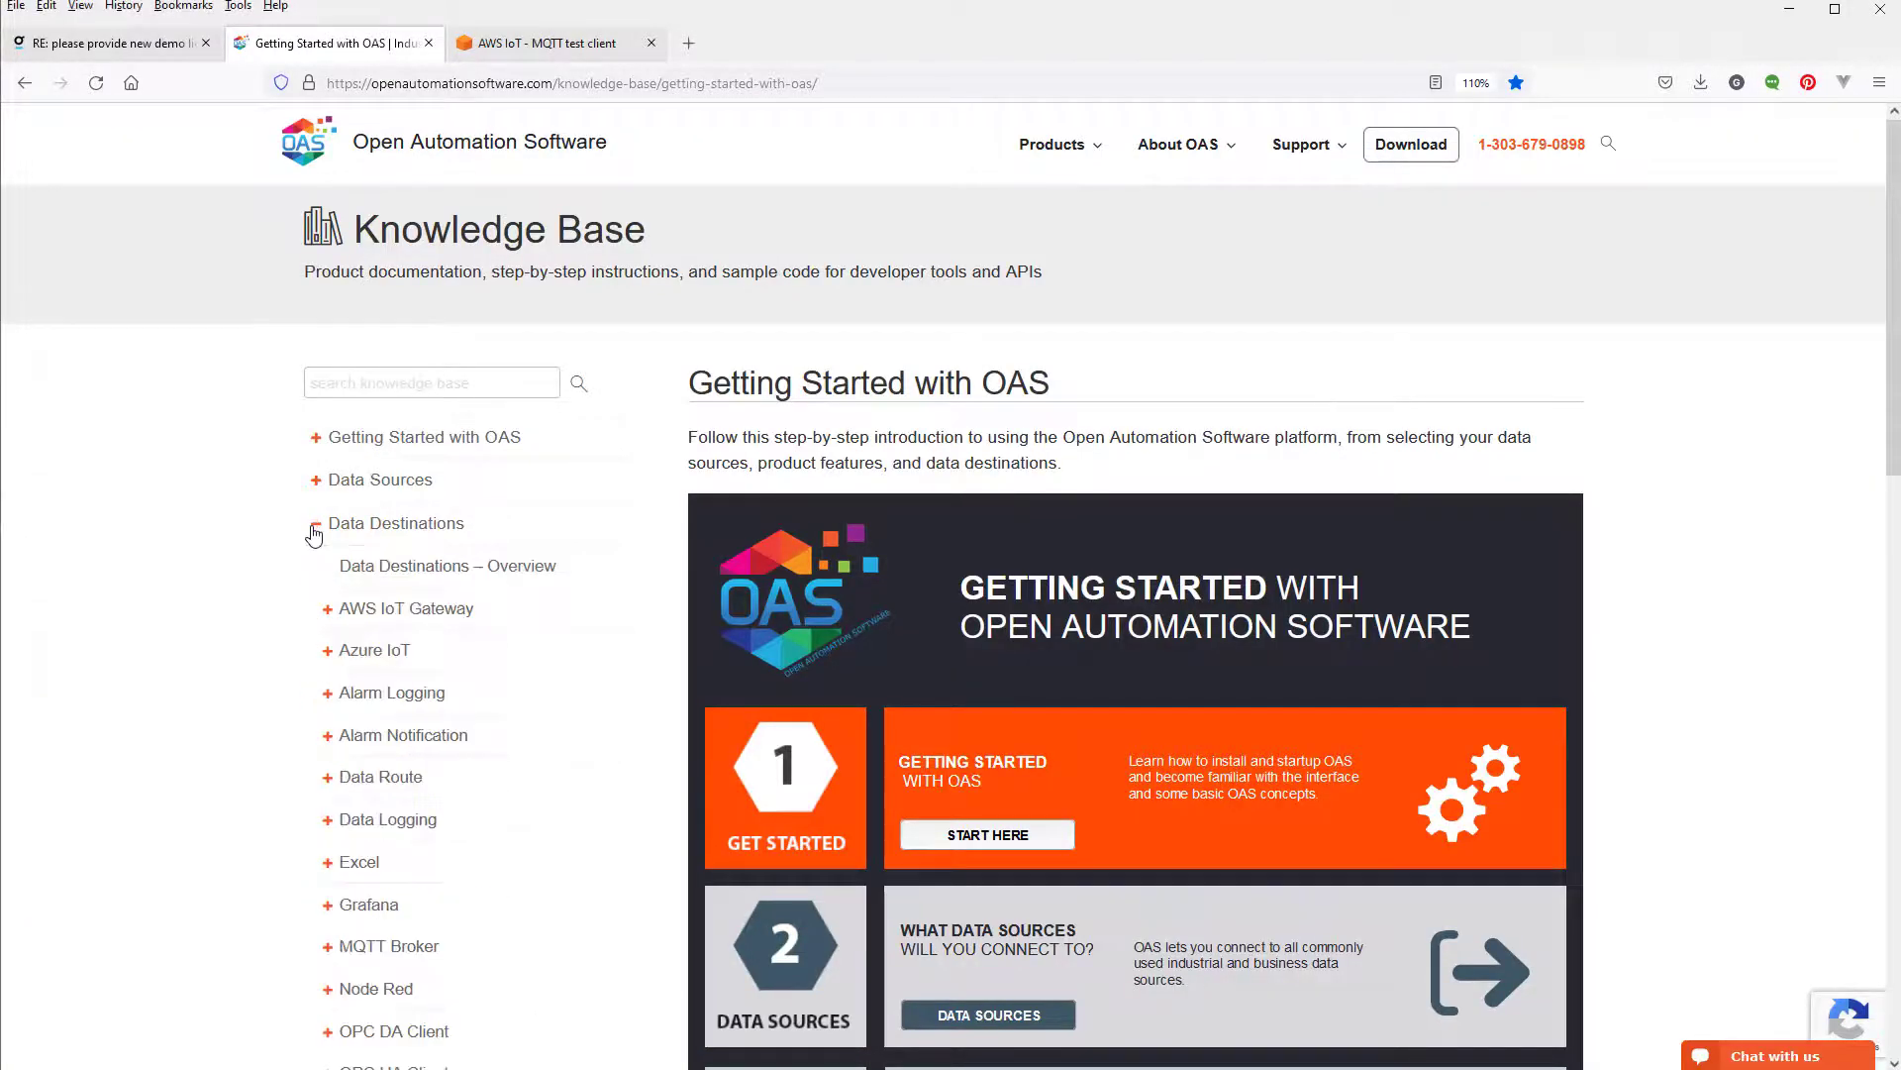
{"action": "left_click", "coordinate": [331, 610]}
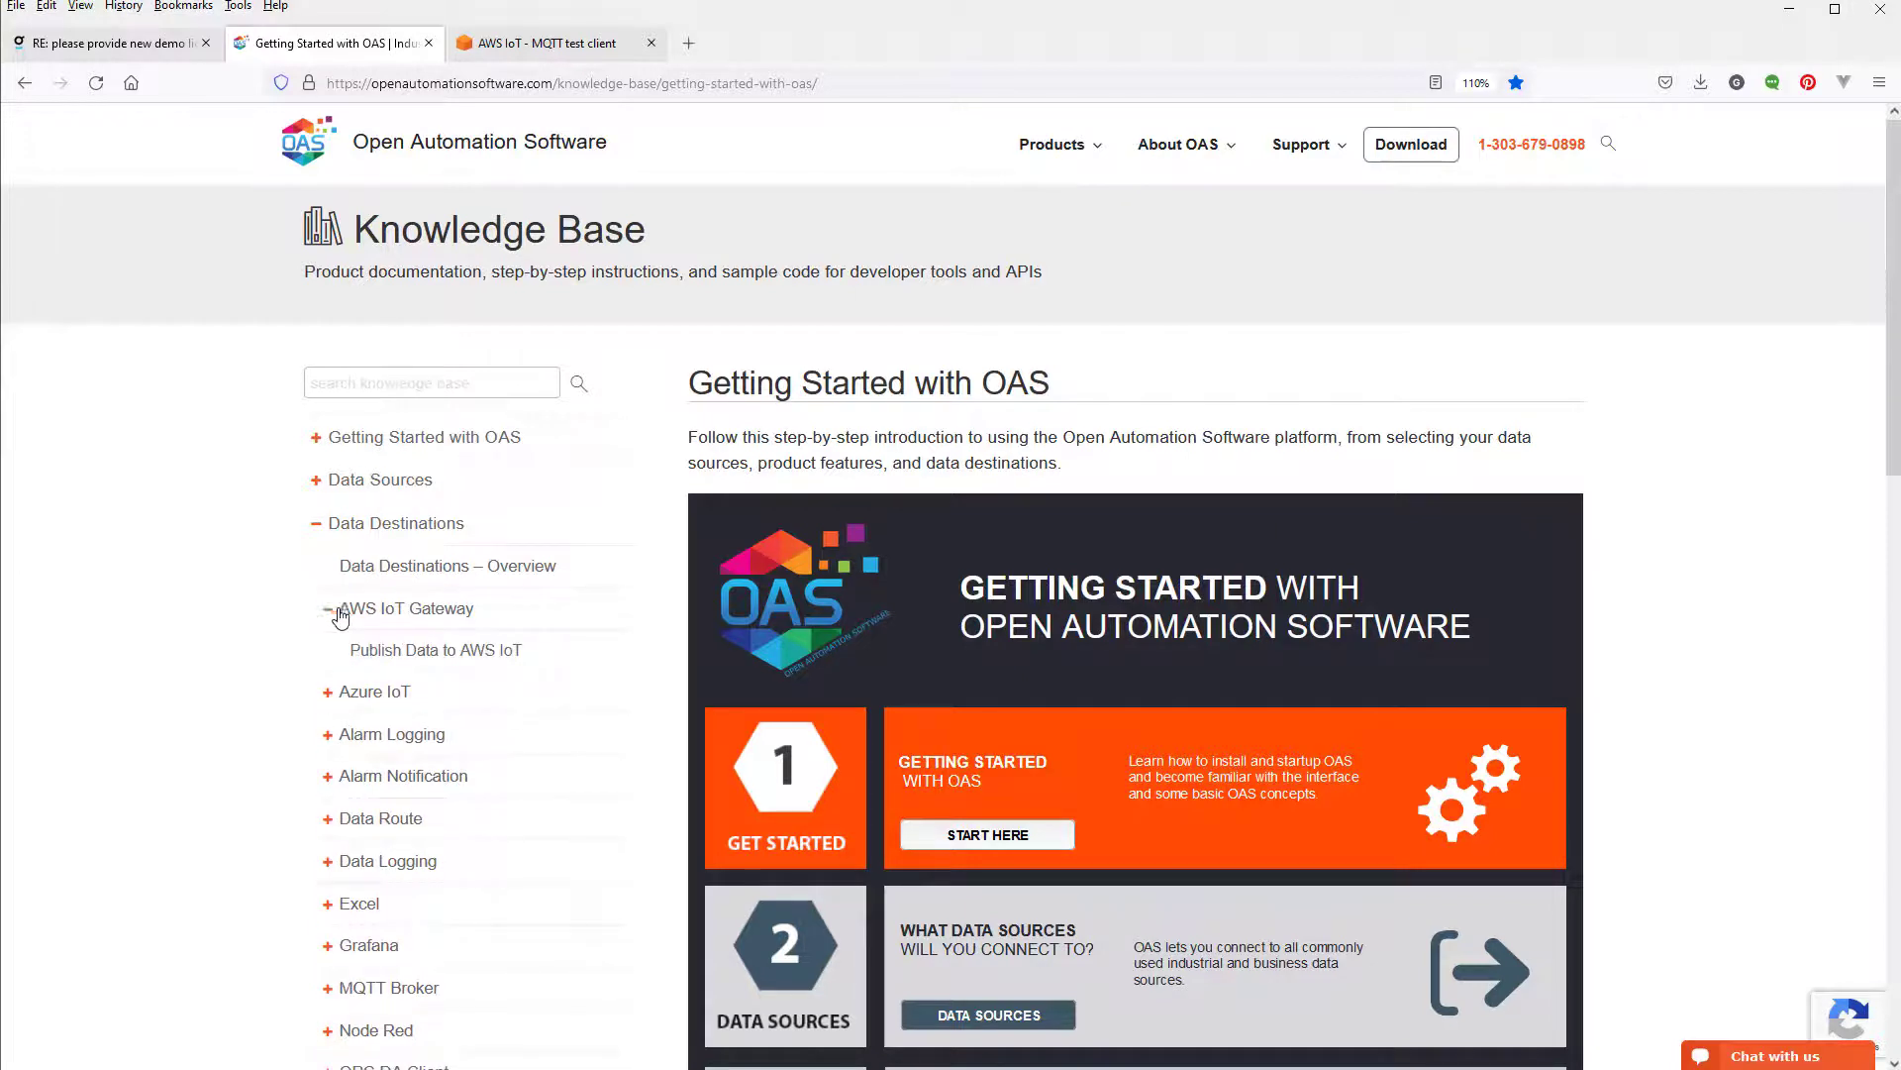
{"action": "left_click", "coordinate": [399, 650]}
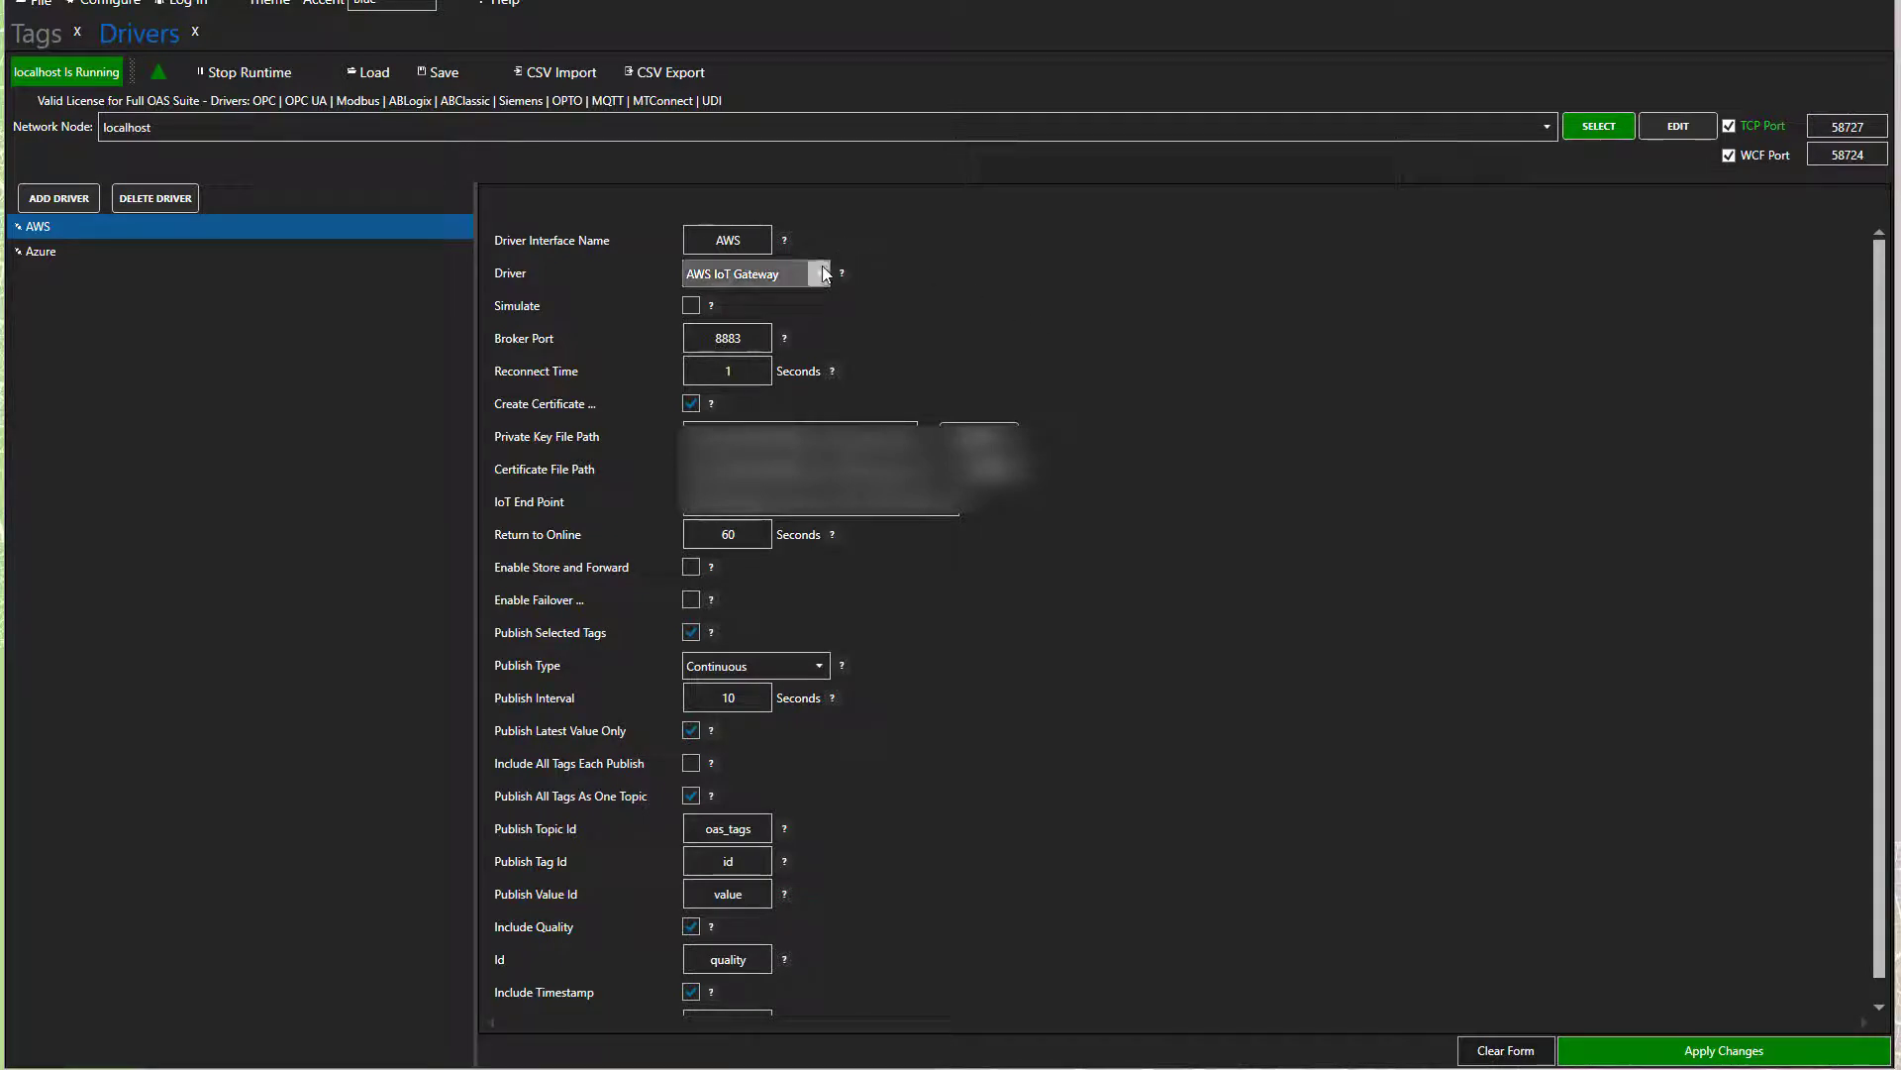
Switch the driver type to MQTT with broker IP address 127.0.0.1.
{"action": "left_click", "coordinate": [793, 274]}
{"action": "left_click", "coordinate": [717, 453]}
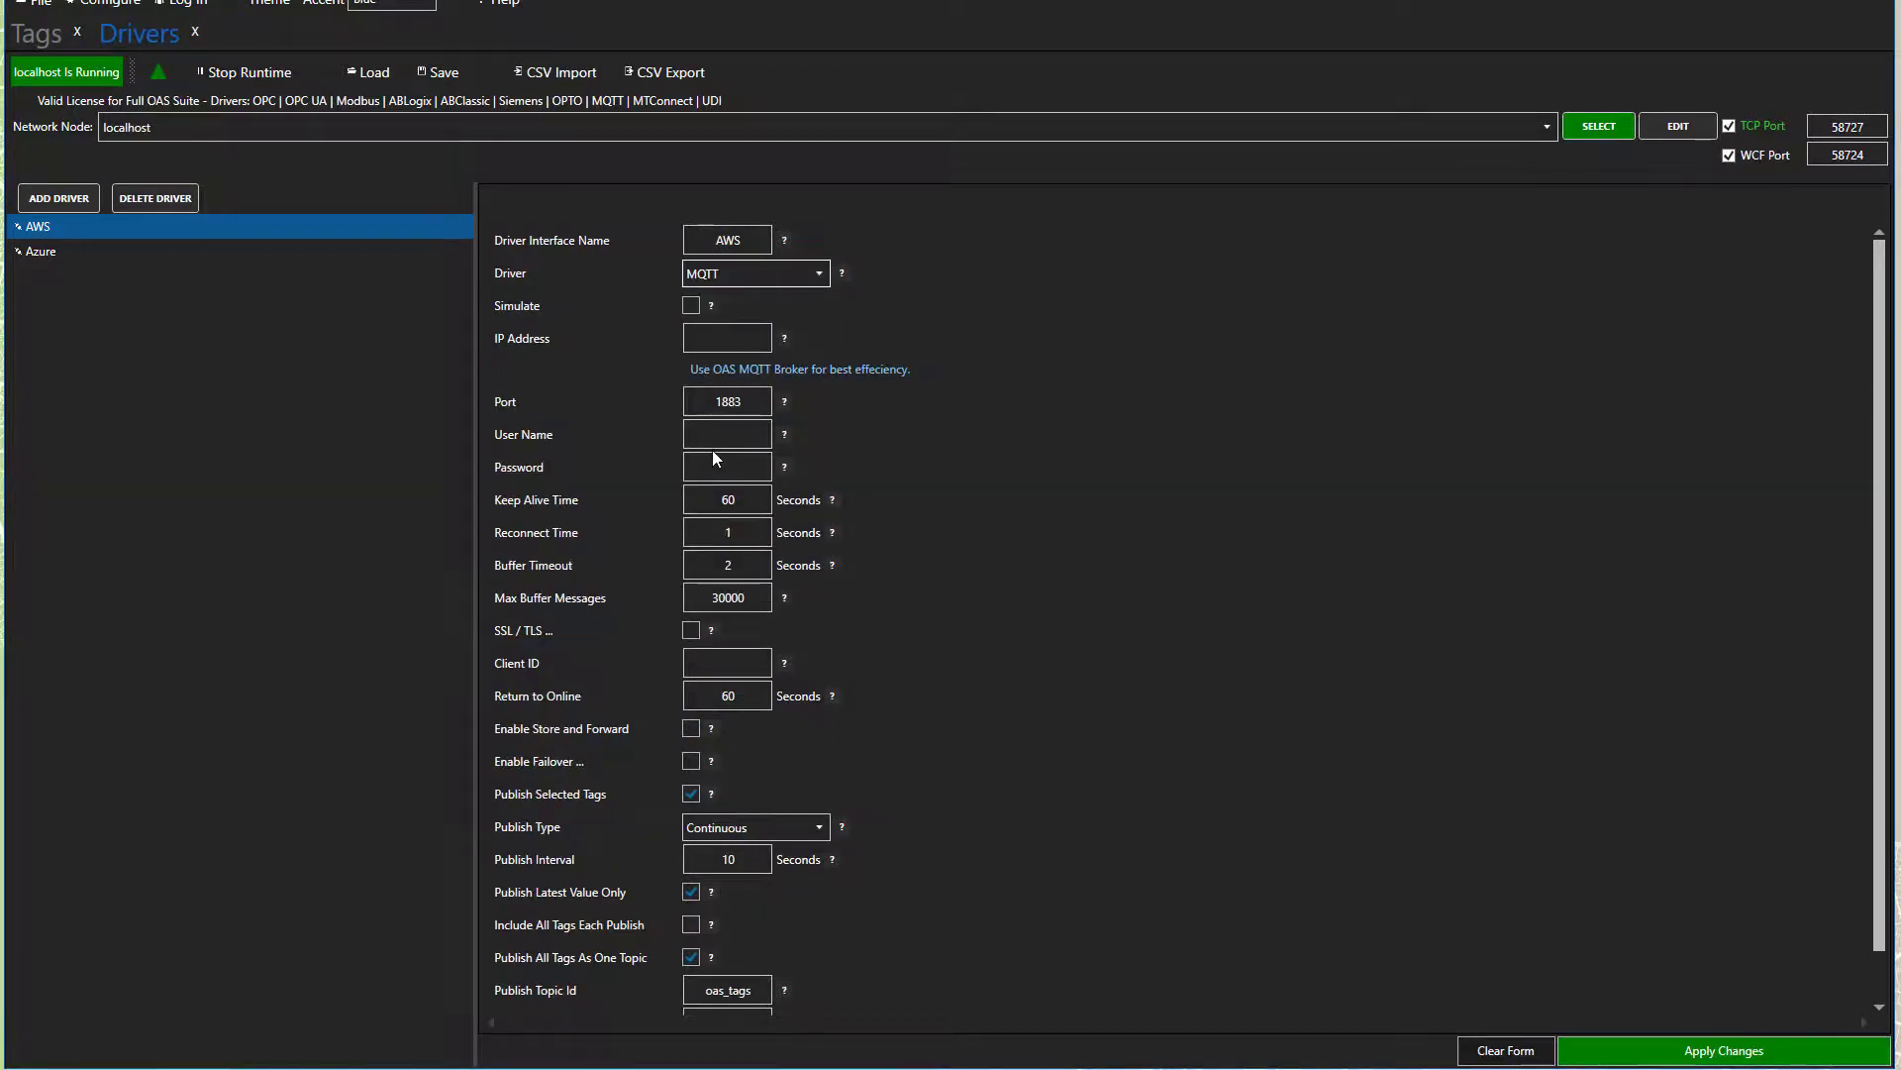
{"action": "left_click", "coordinate": [720, 338]}
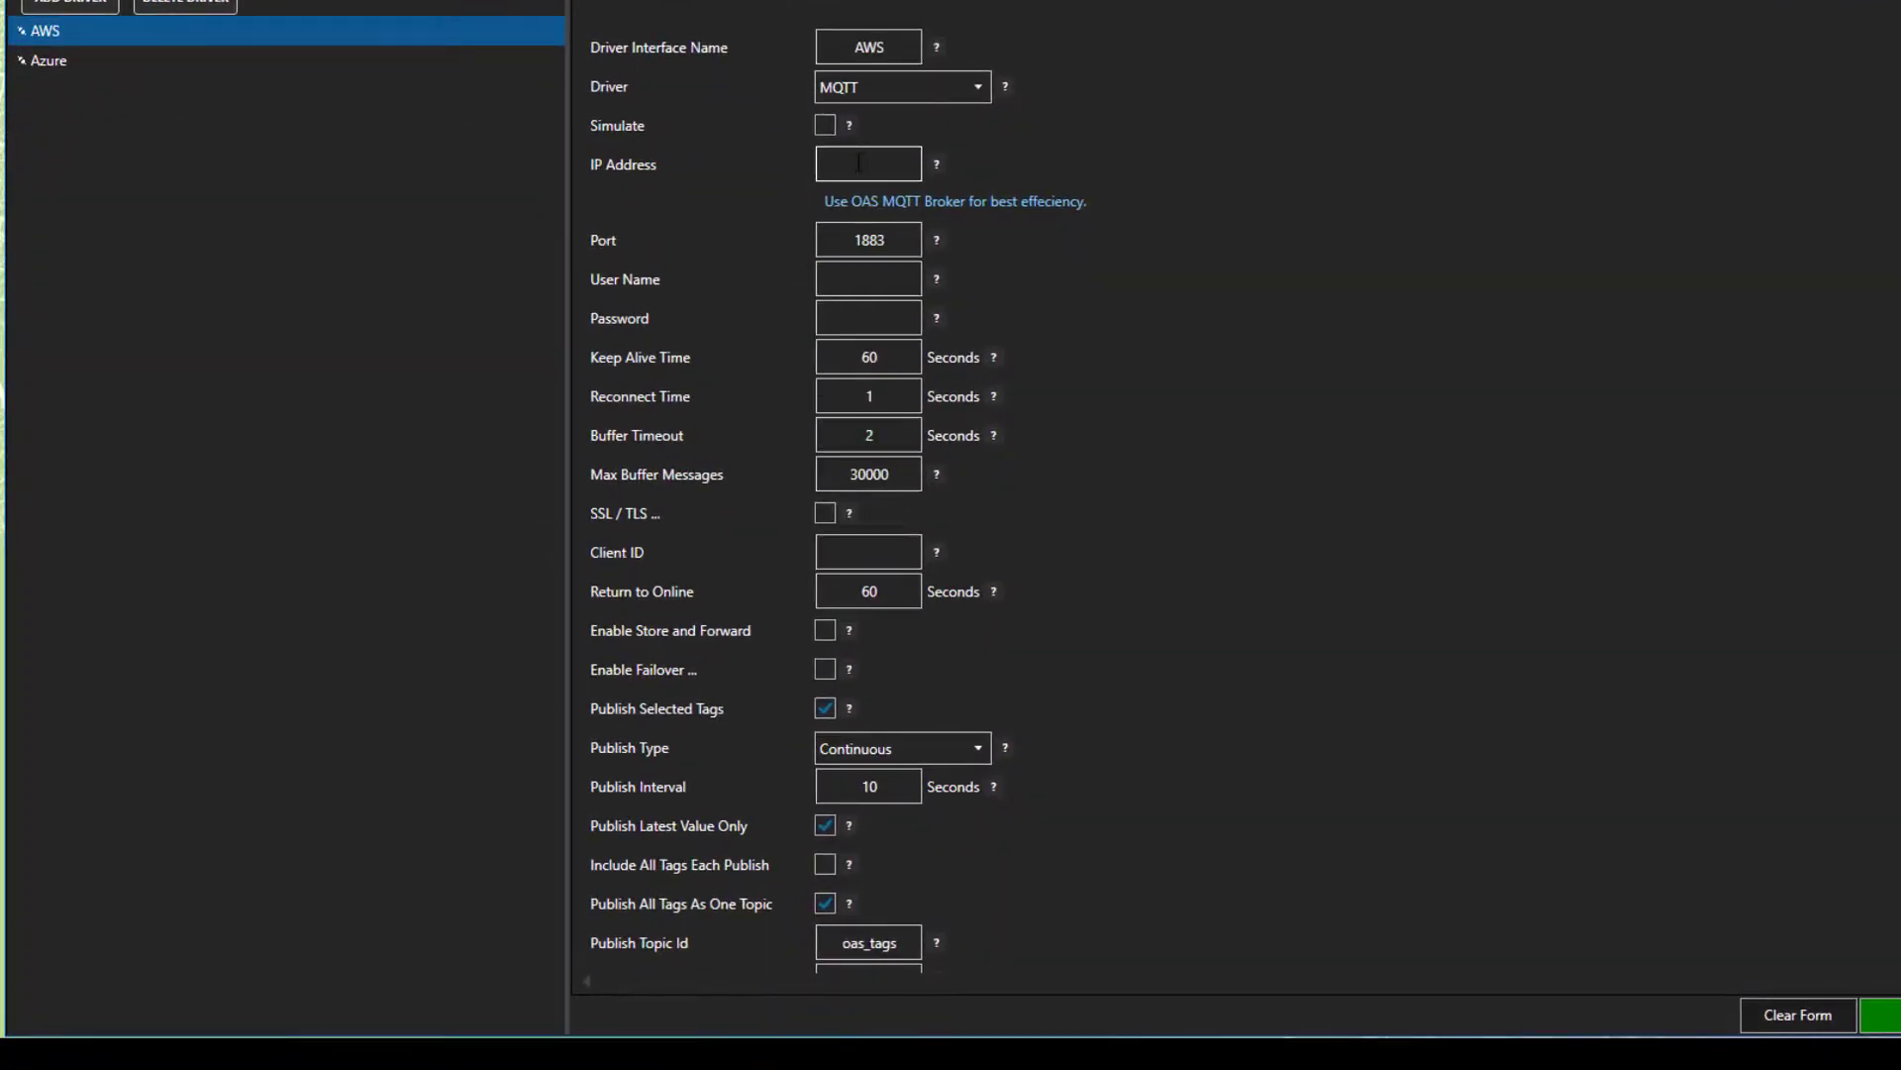
{"action": "type", "text": "127.0.0.1"}
Turn off Publish All Tags As One Topic, set Publish Interval 0, and add the driver named MQTT.
{"action": "scroll", "coordinate": [1542, 460], "scroll_direction": "down", "scroll_amount": 1}
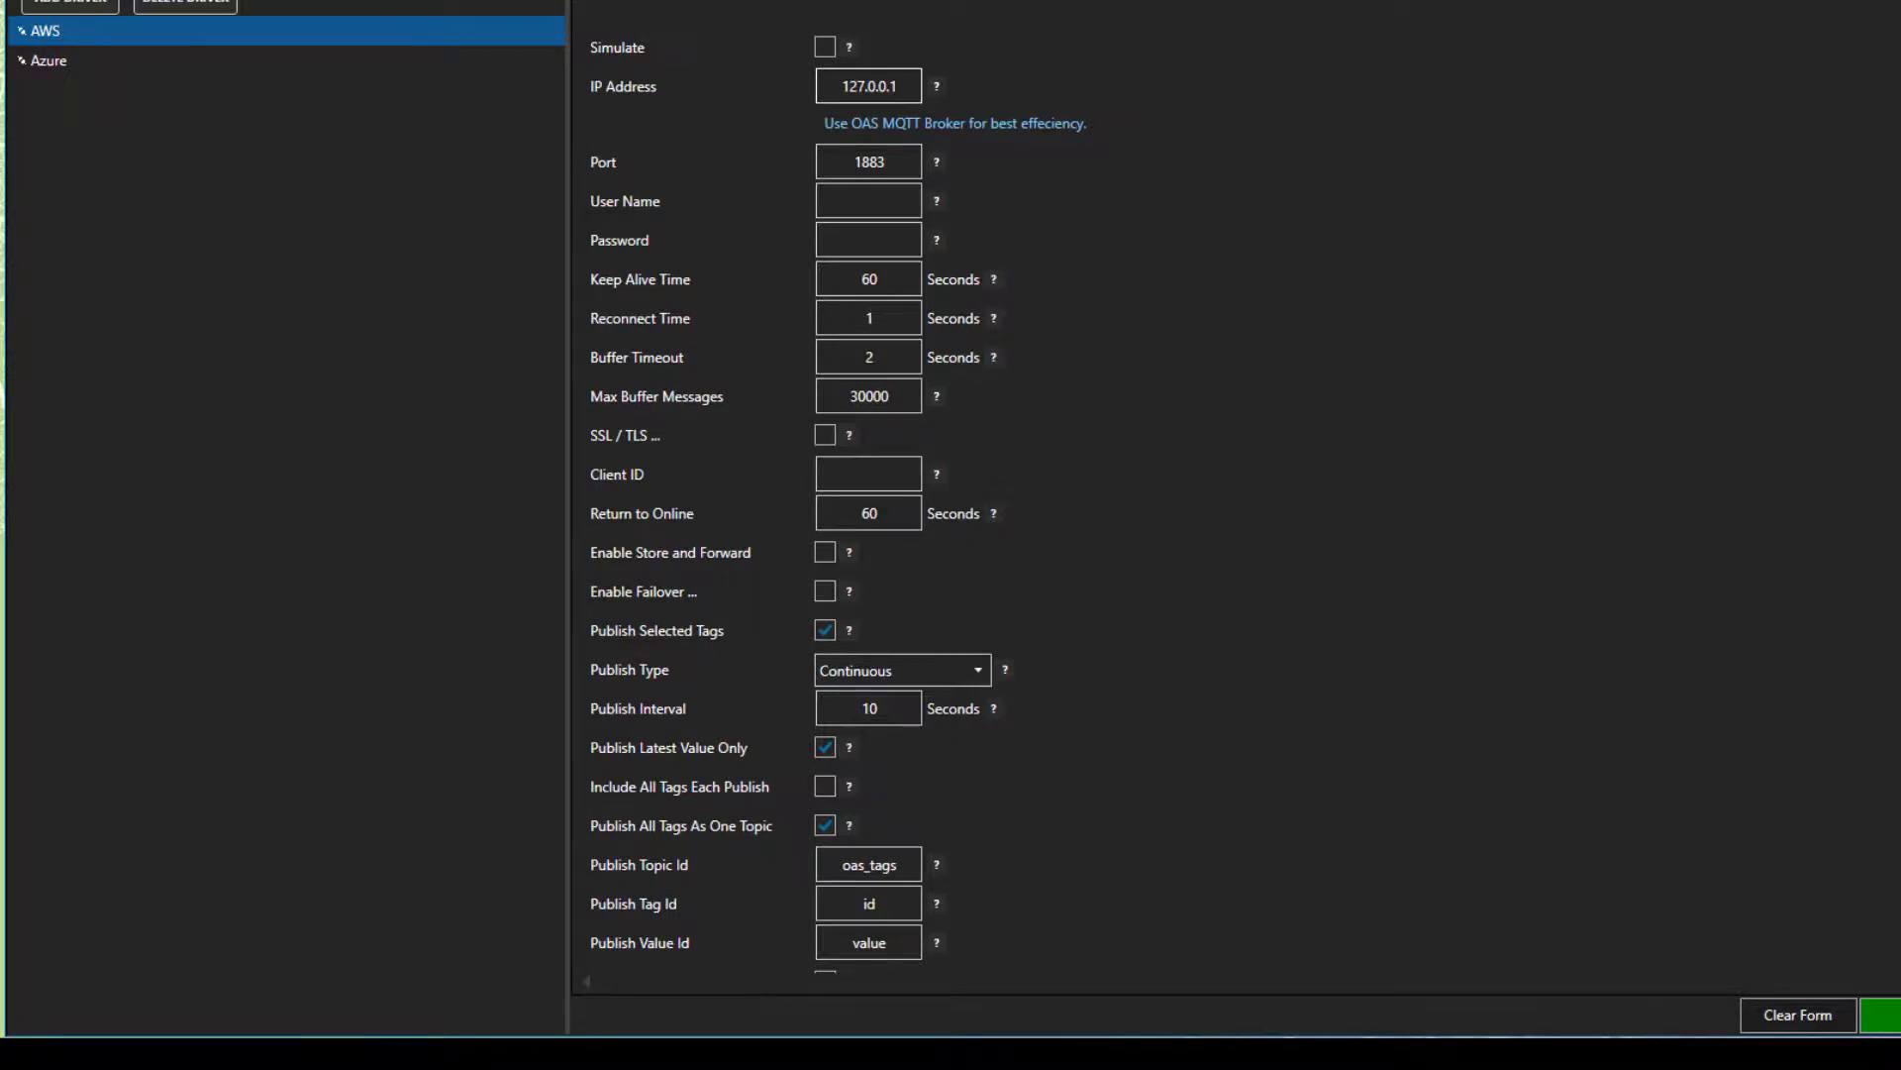
{"action": "scroll", "coordinate": [1236, 495], "scroll_direction": "down", "scroll_amount": 2}
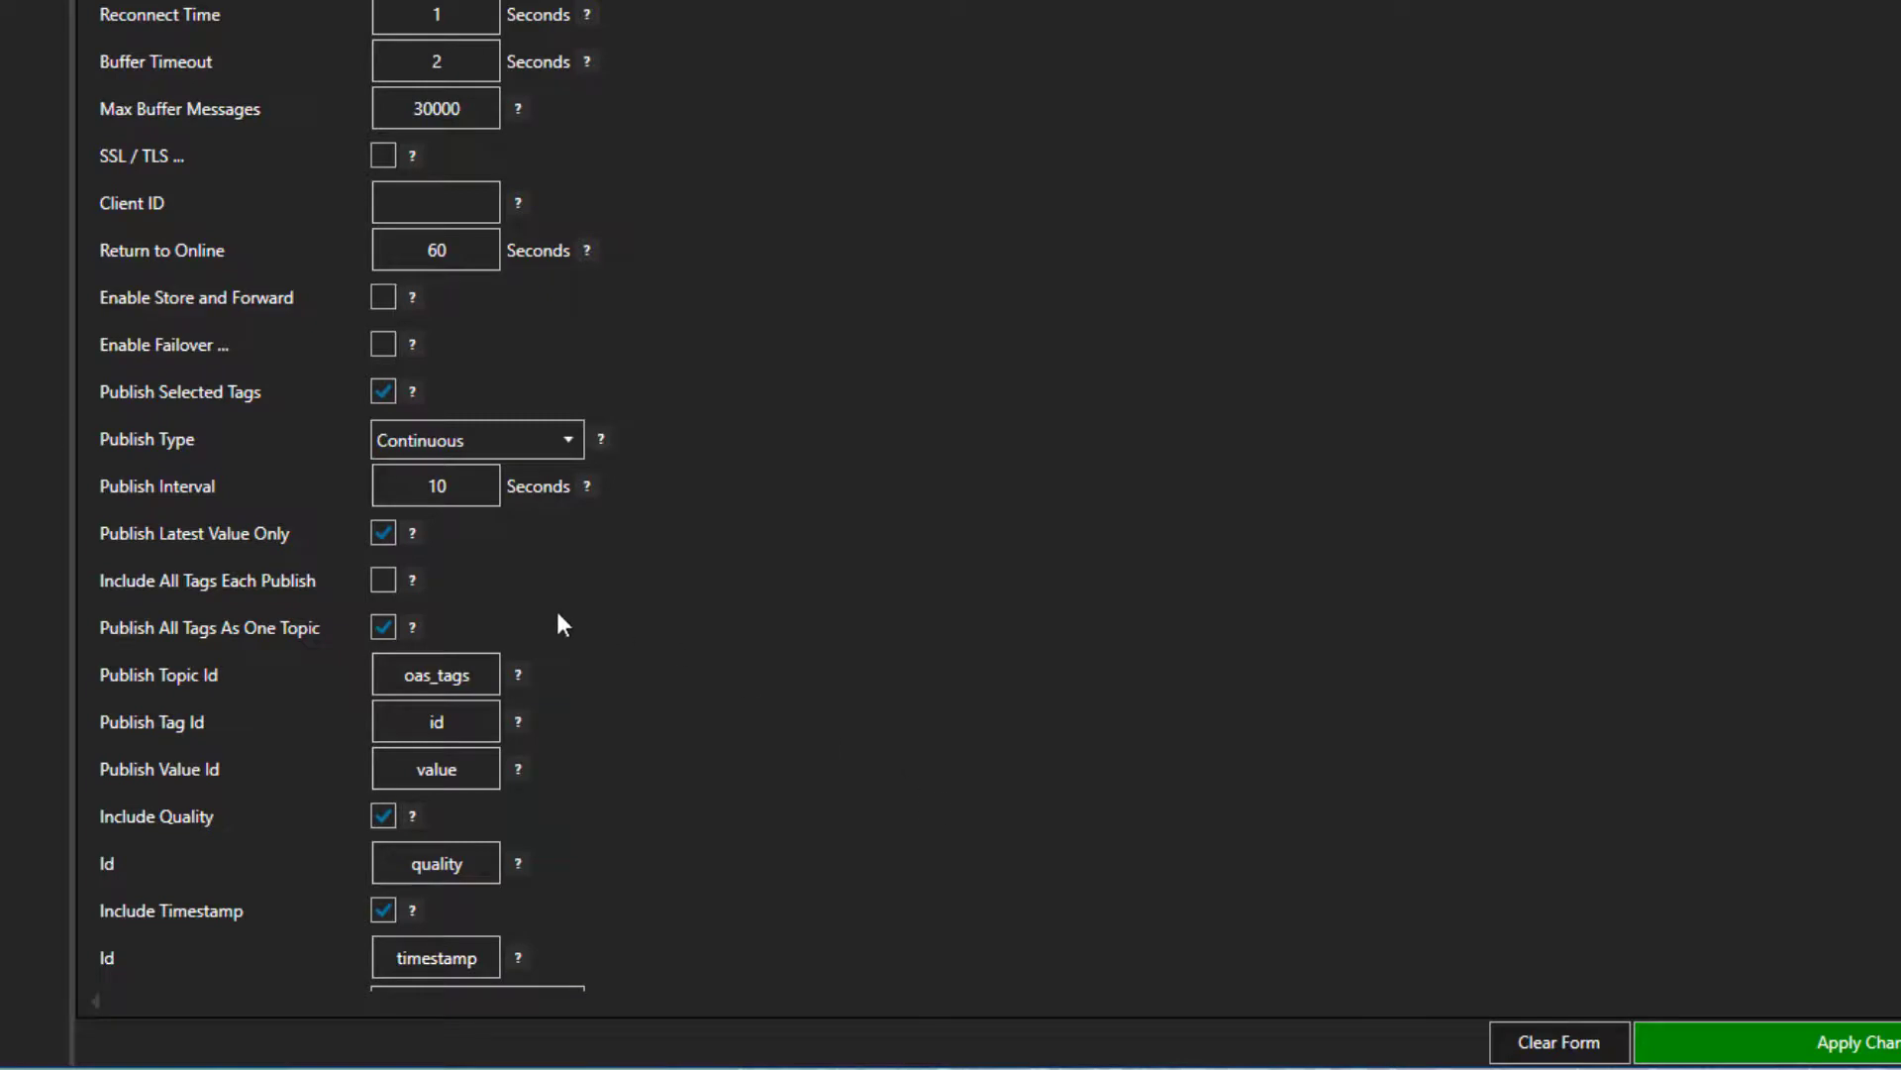
{"action": "left_click", "coordinate": [384, 627]}
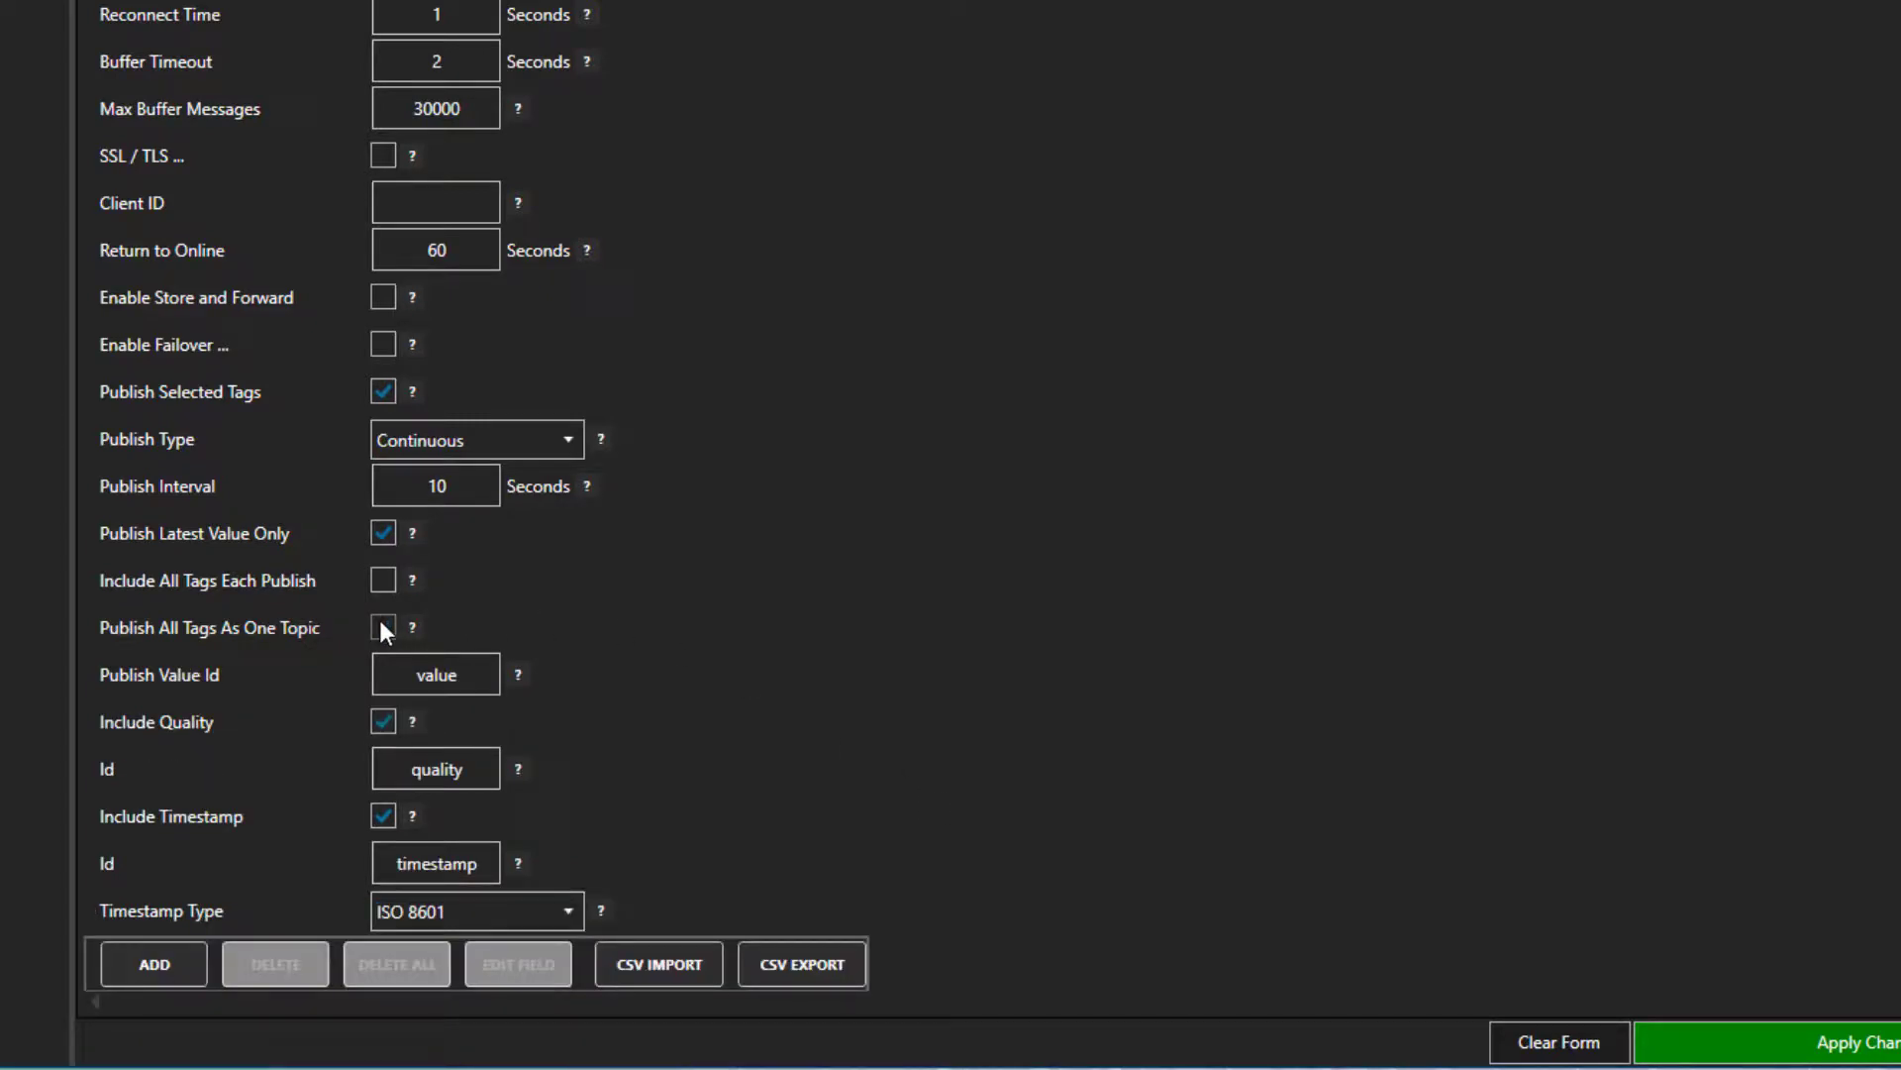
{"action": "double_click", "coordinate": [436, 486]}
{"action": "type", "text": "0"}
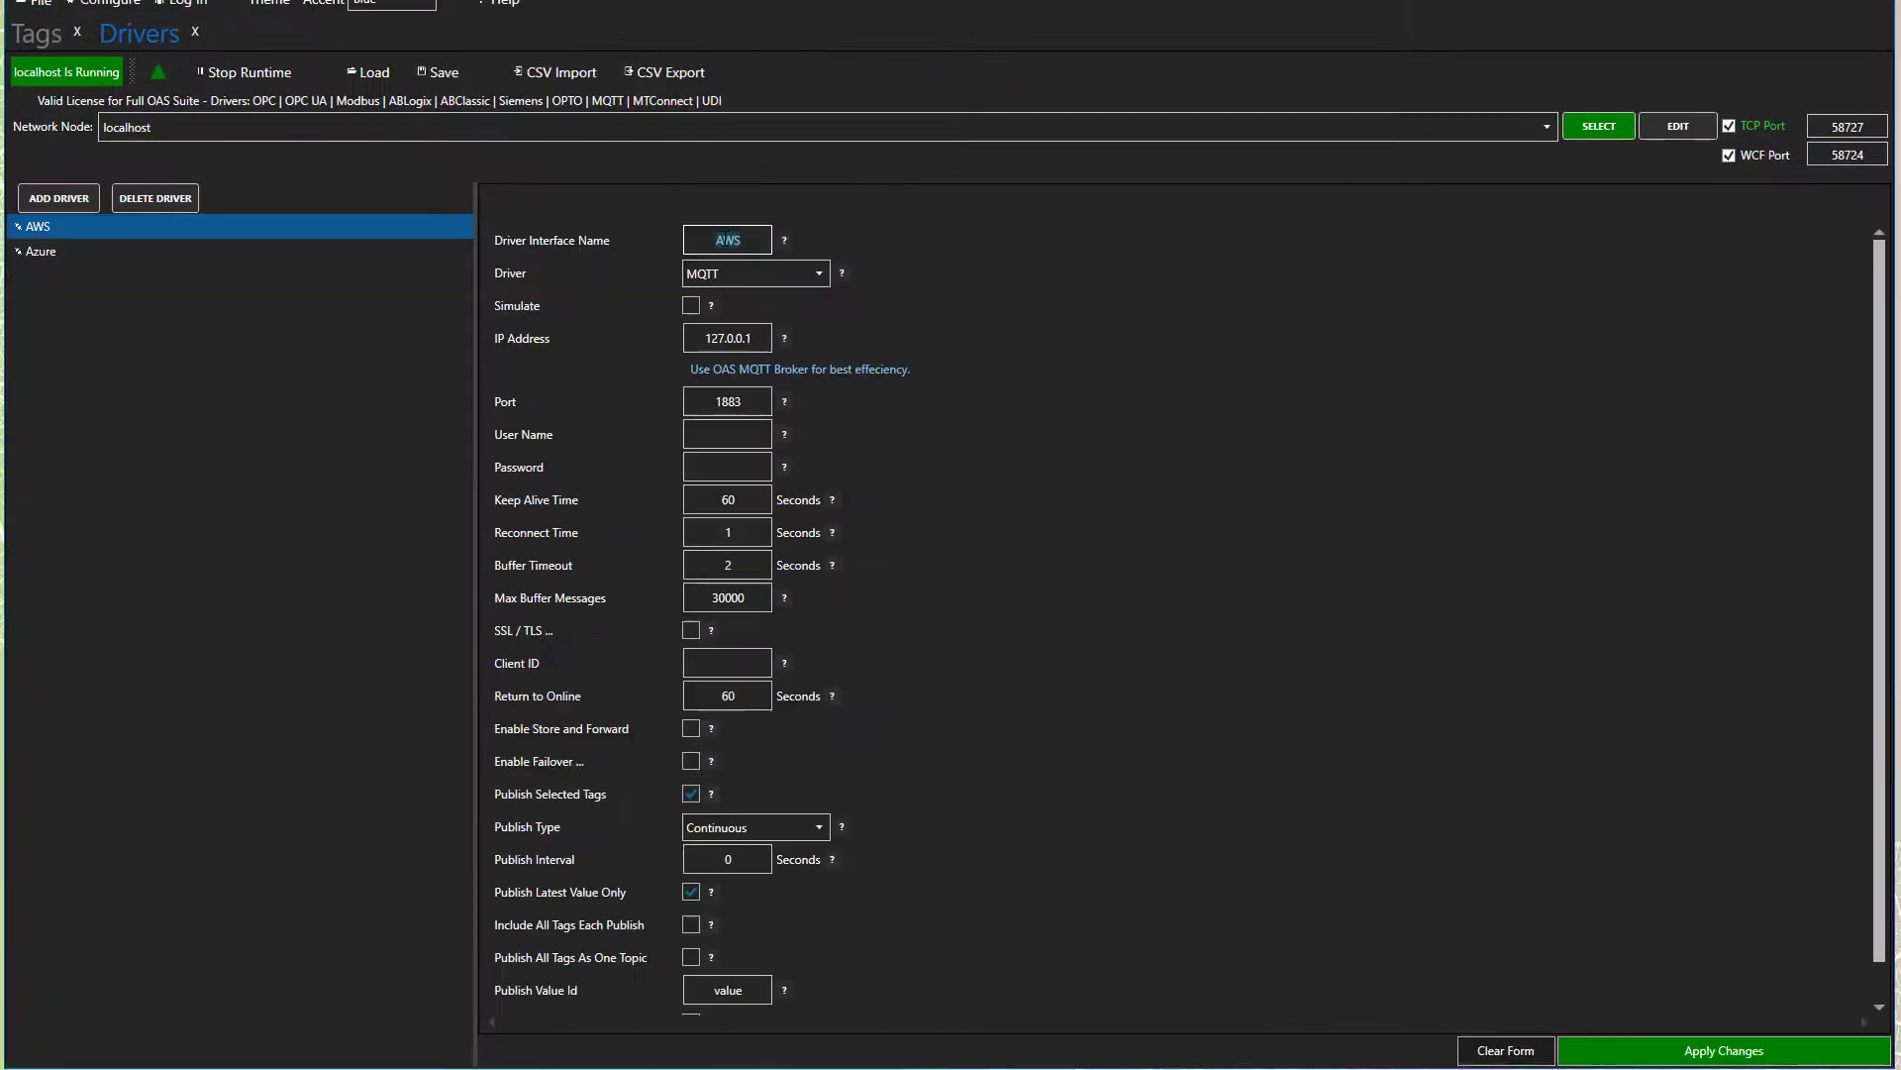
{"action": "type", "text": "MQTT"}
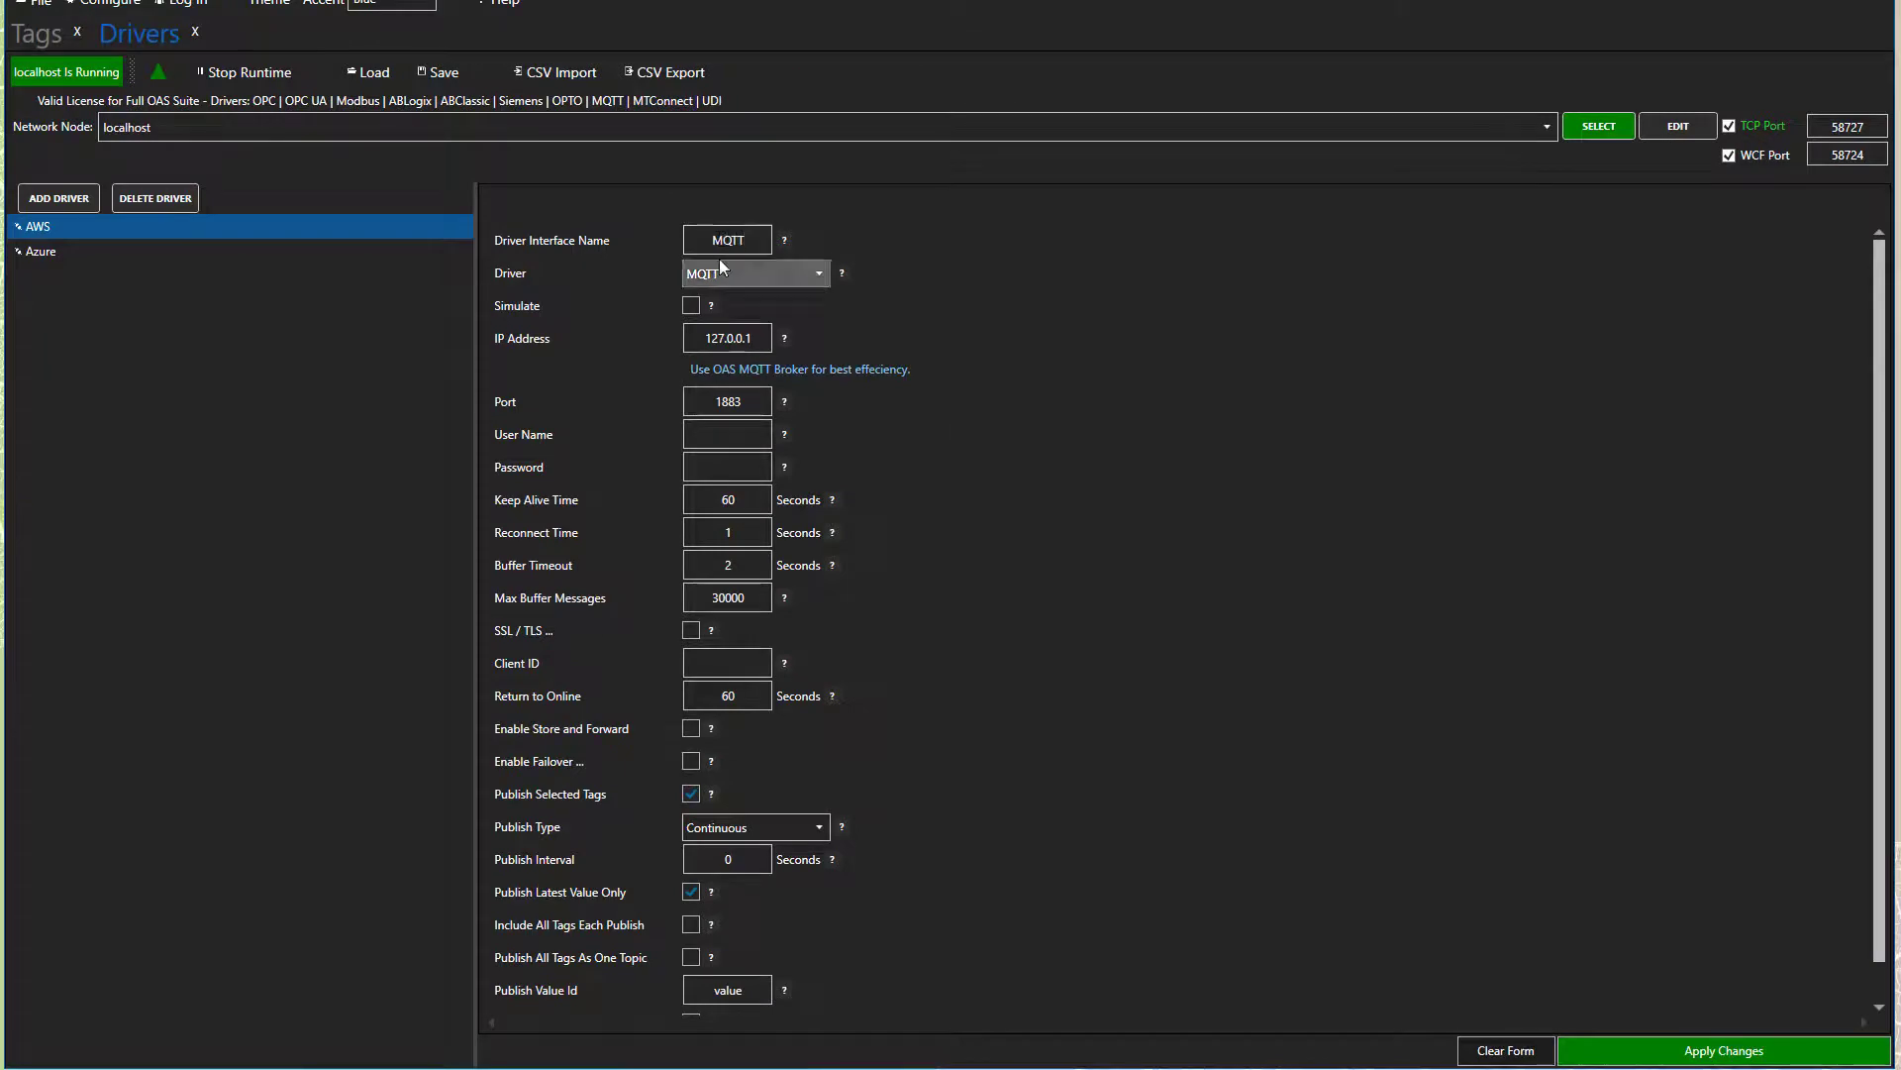
{"action": "left_click", "coordinate": [42, 207]}
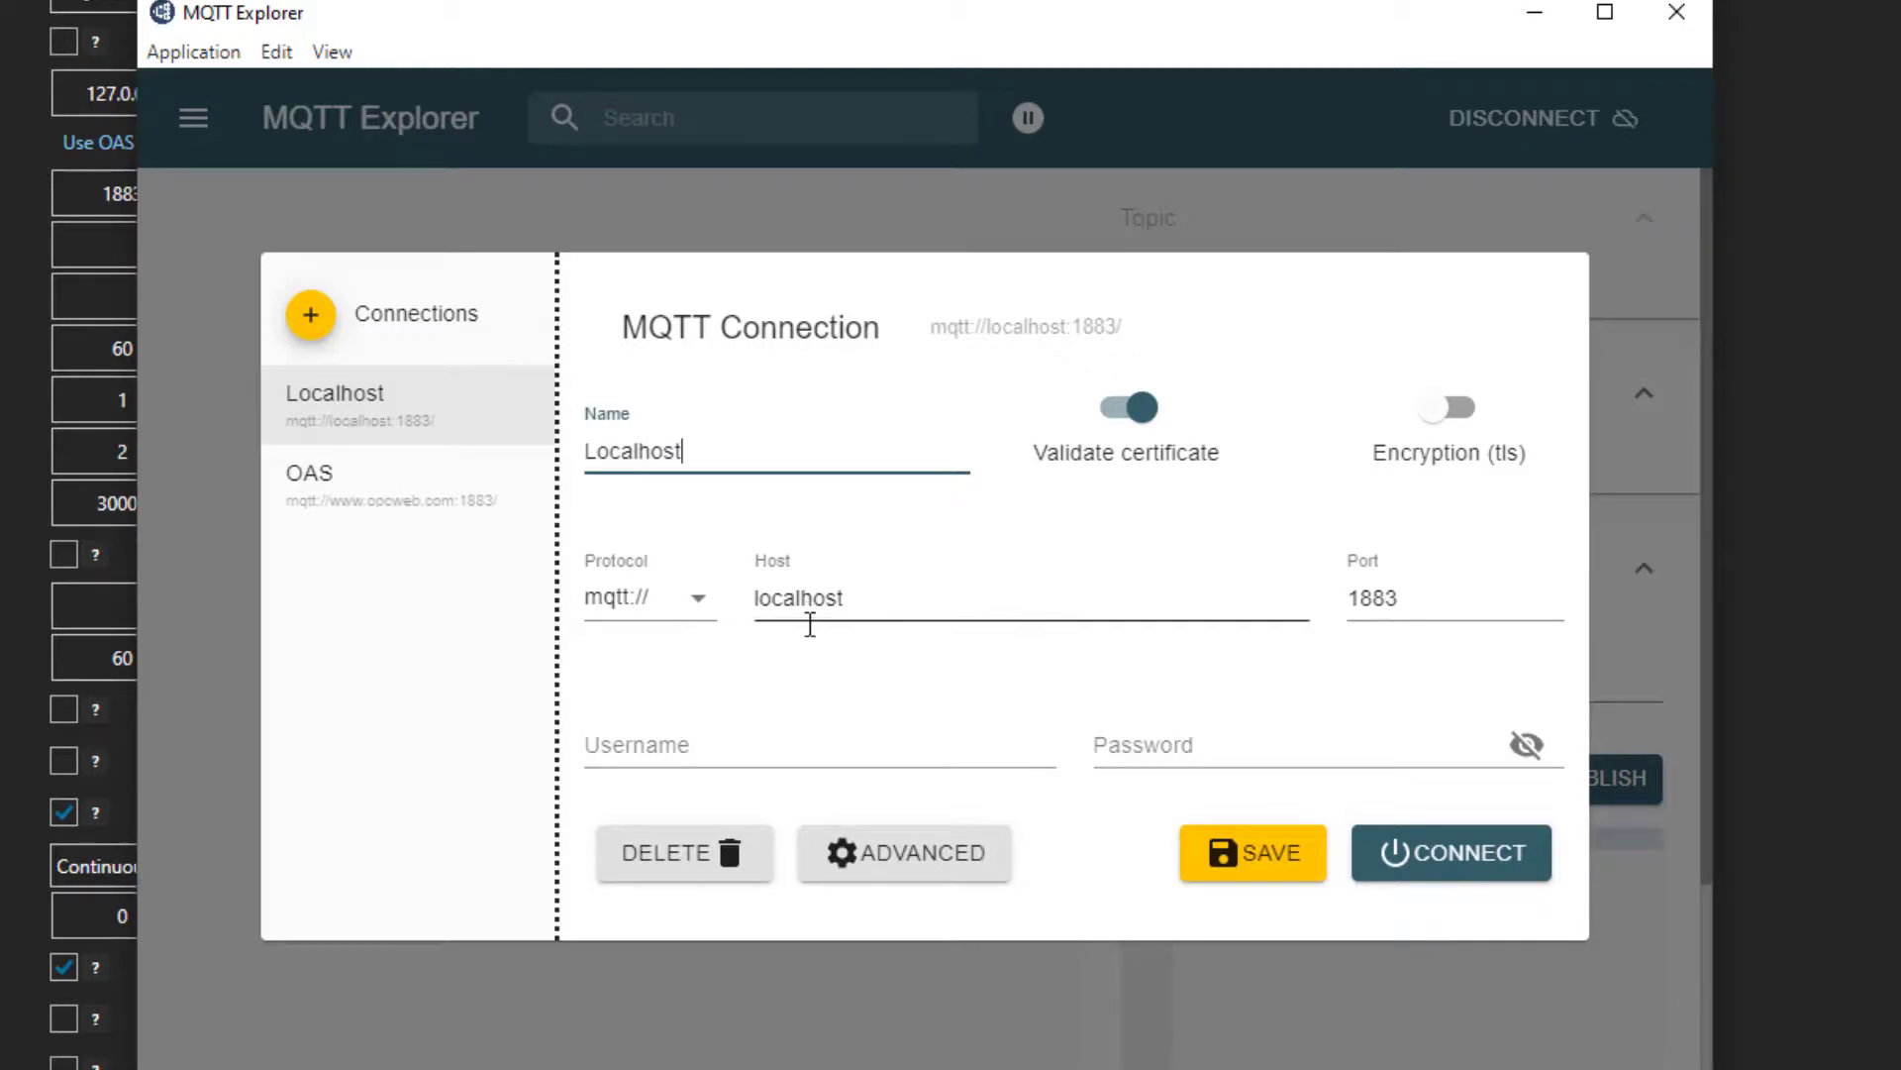
Remove the old topic subscriptions in MQTT Explorer and subscribe to Ramp.
{"action": "left_click", "coordinate": [875, 872]}
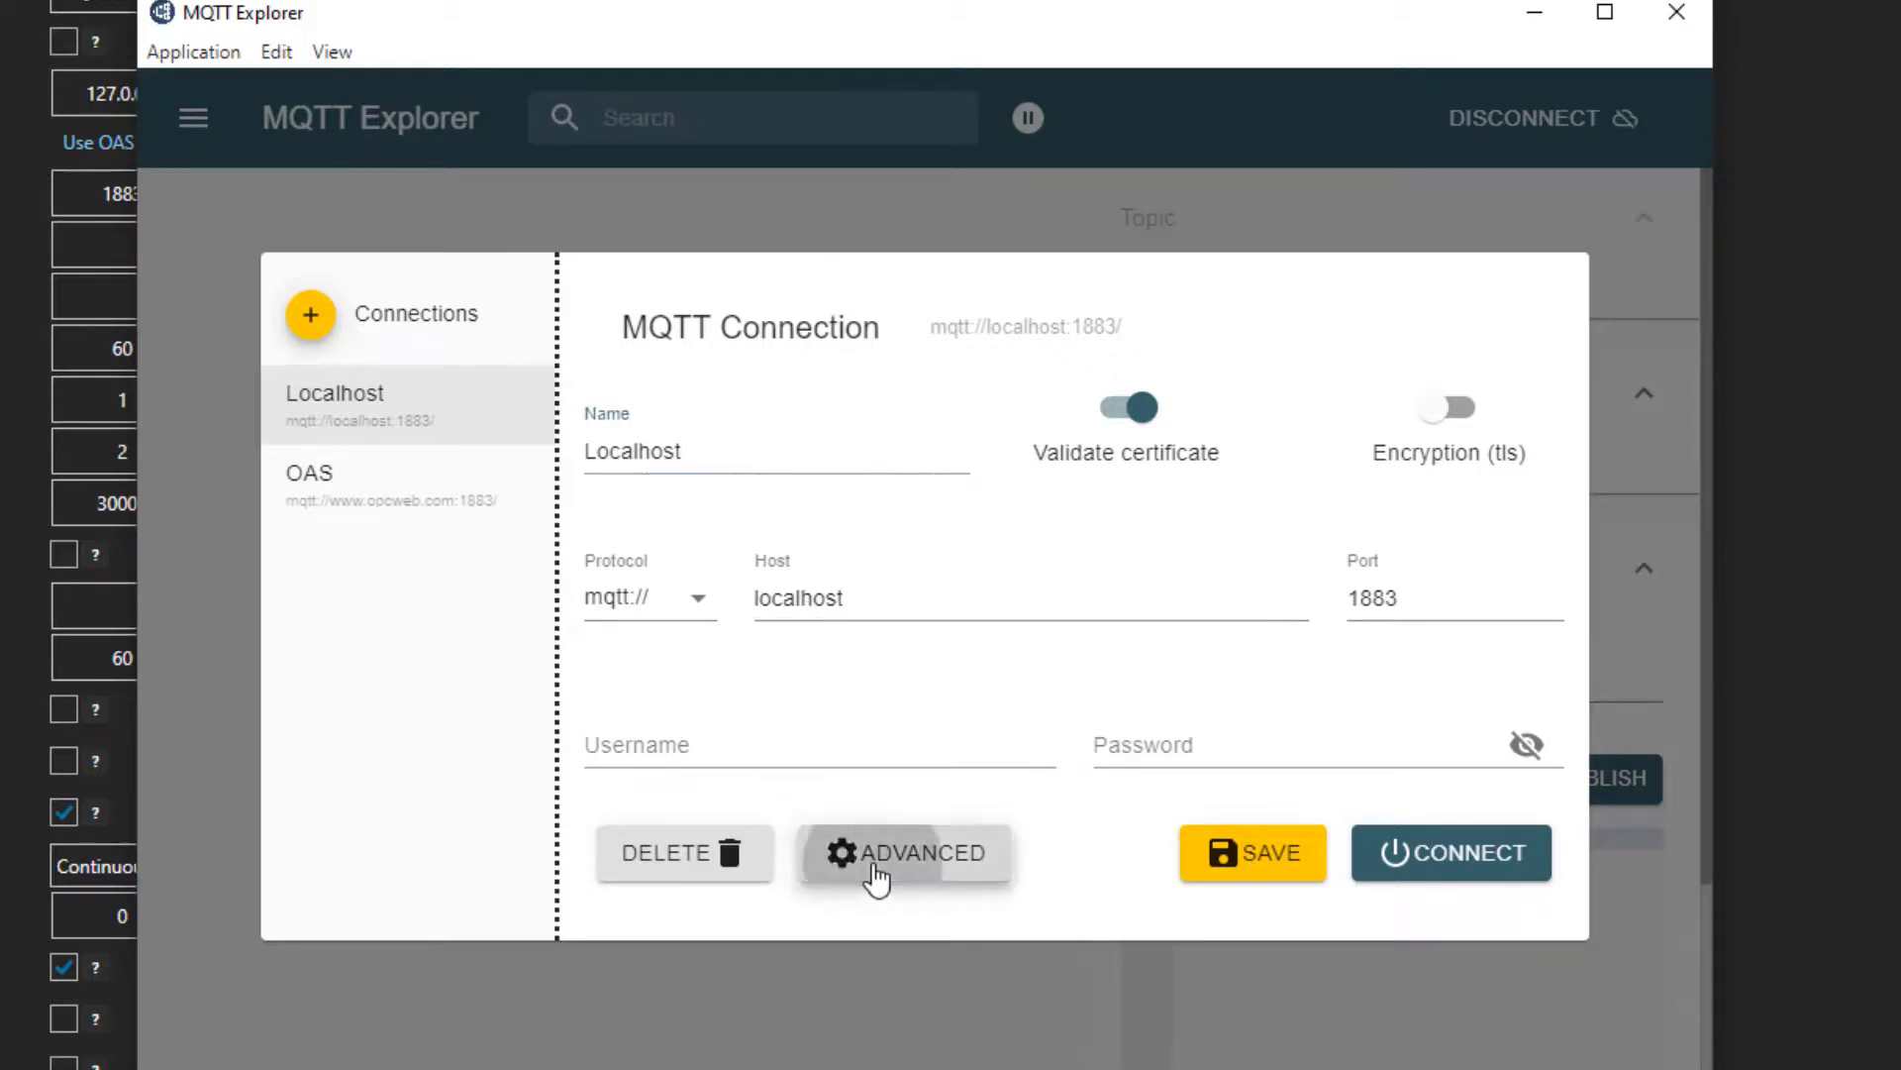
{"action": "left_click", "coordinate": [631, 561]}
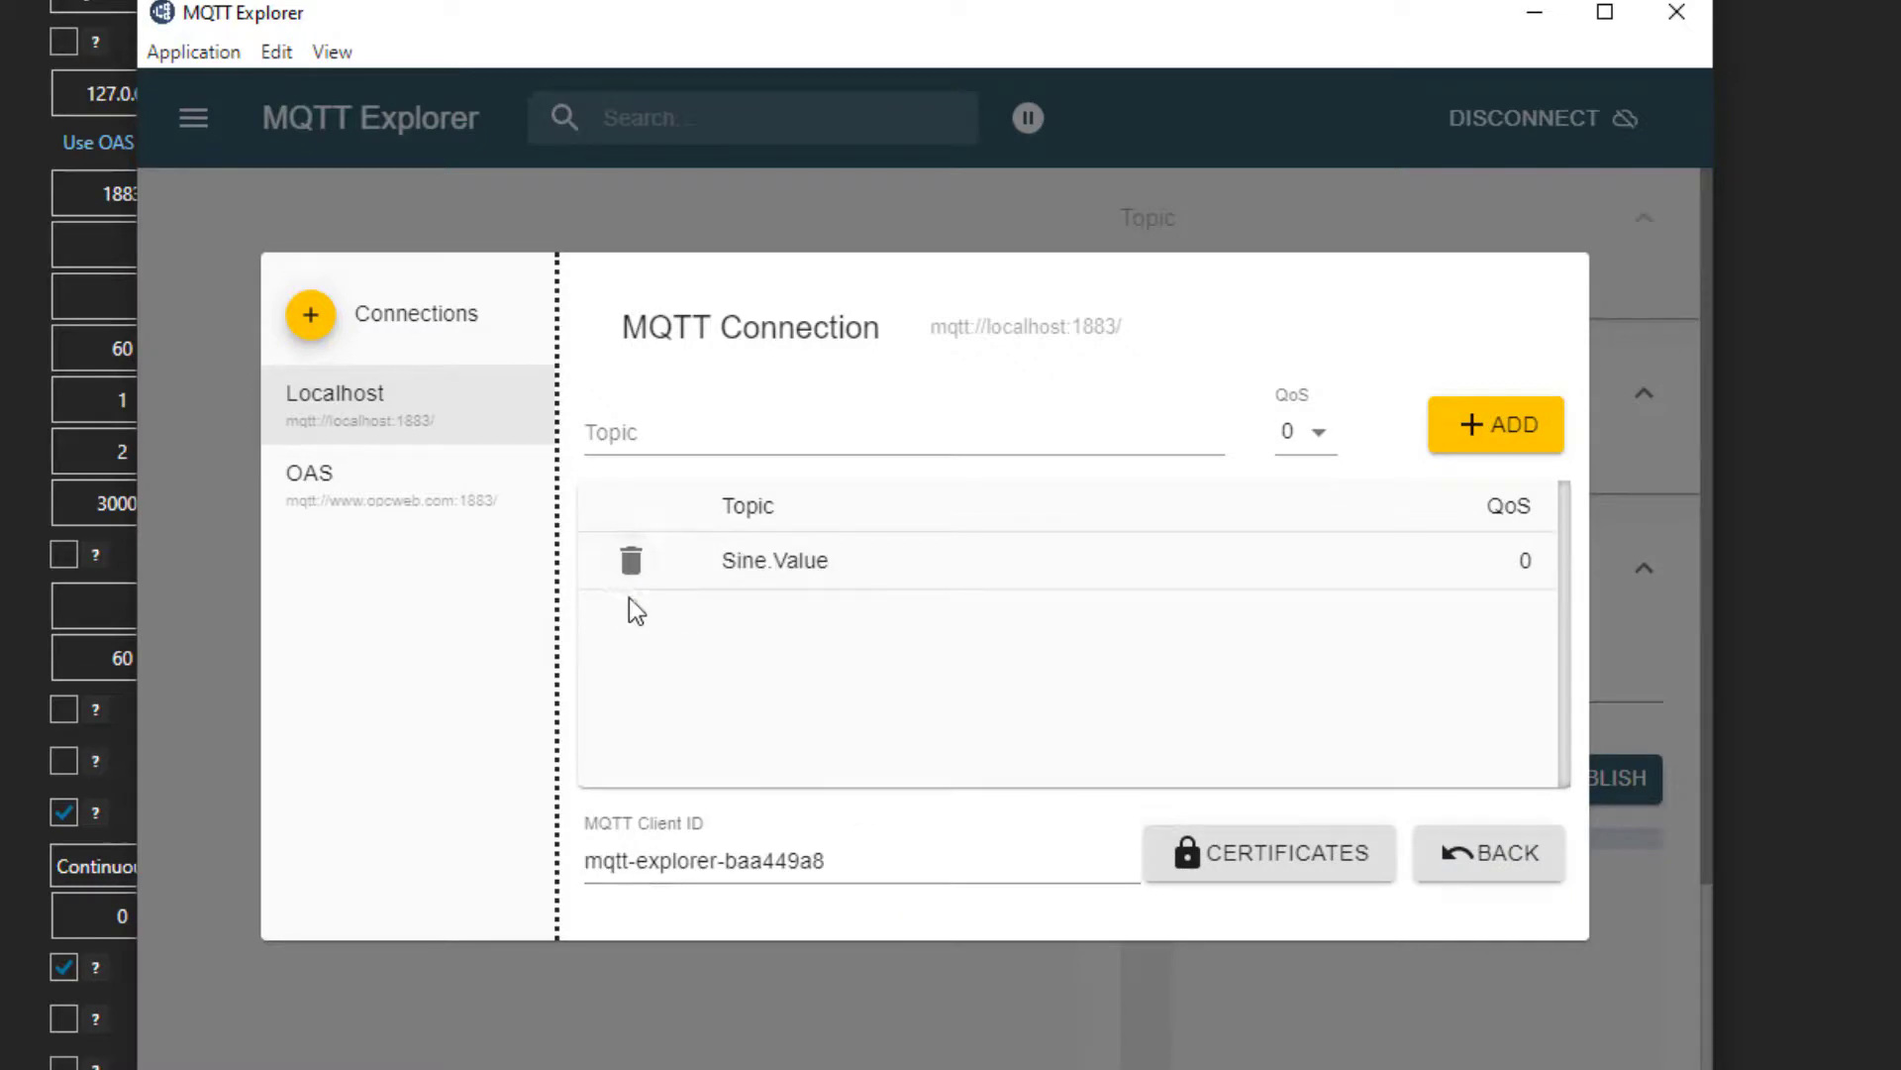
{"action": "left_click", "coordinate": [630, 574]}
{"action": "left_click", "coordinate": [709, 428]}
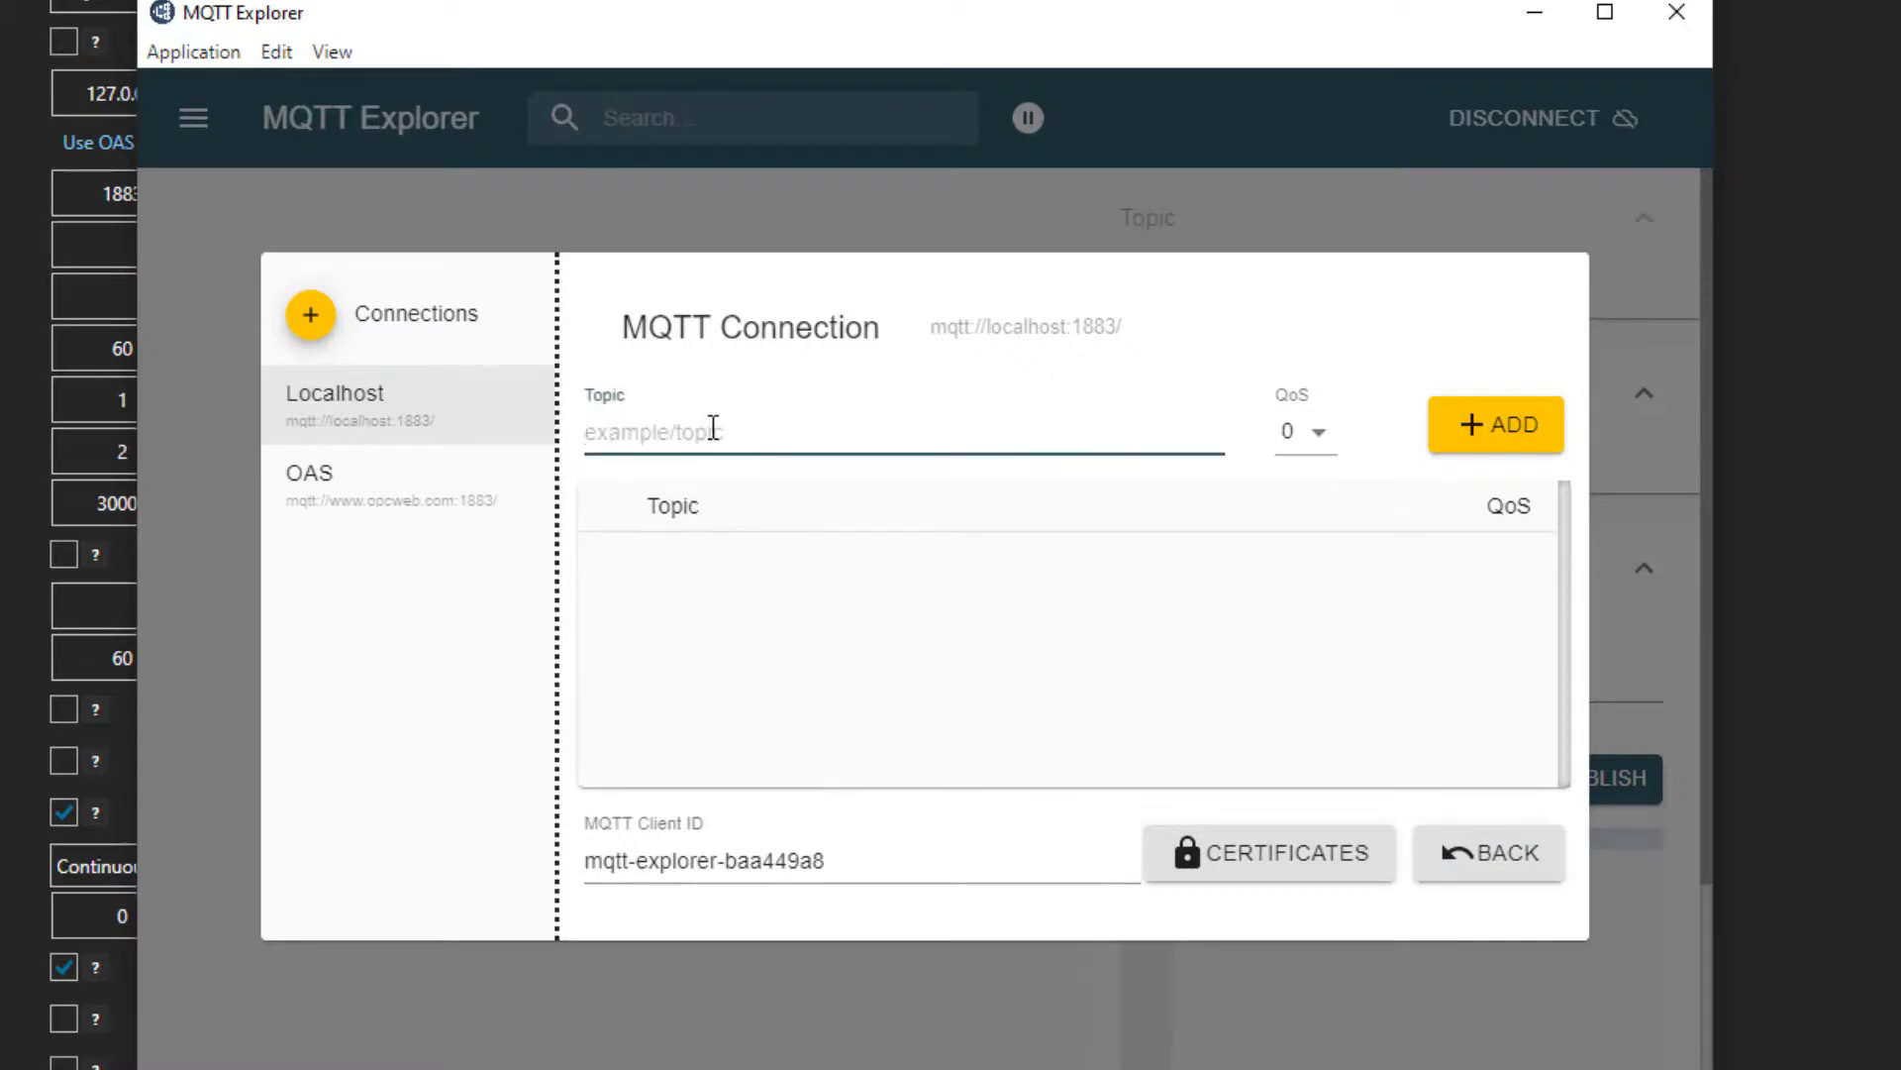
{"action": "type", "text": "Ramp"}
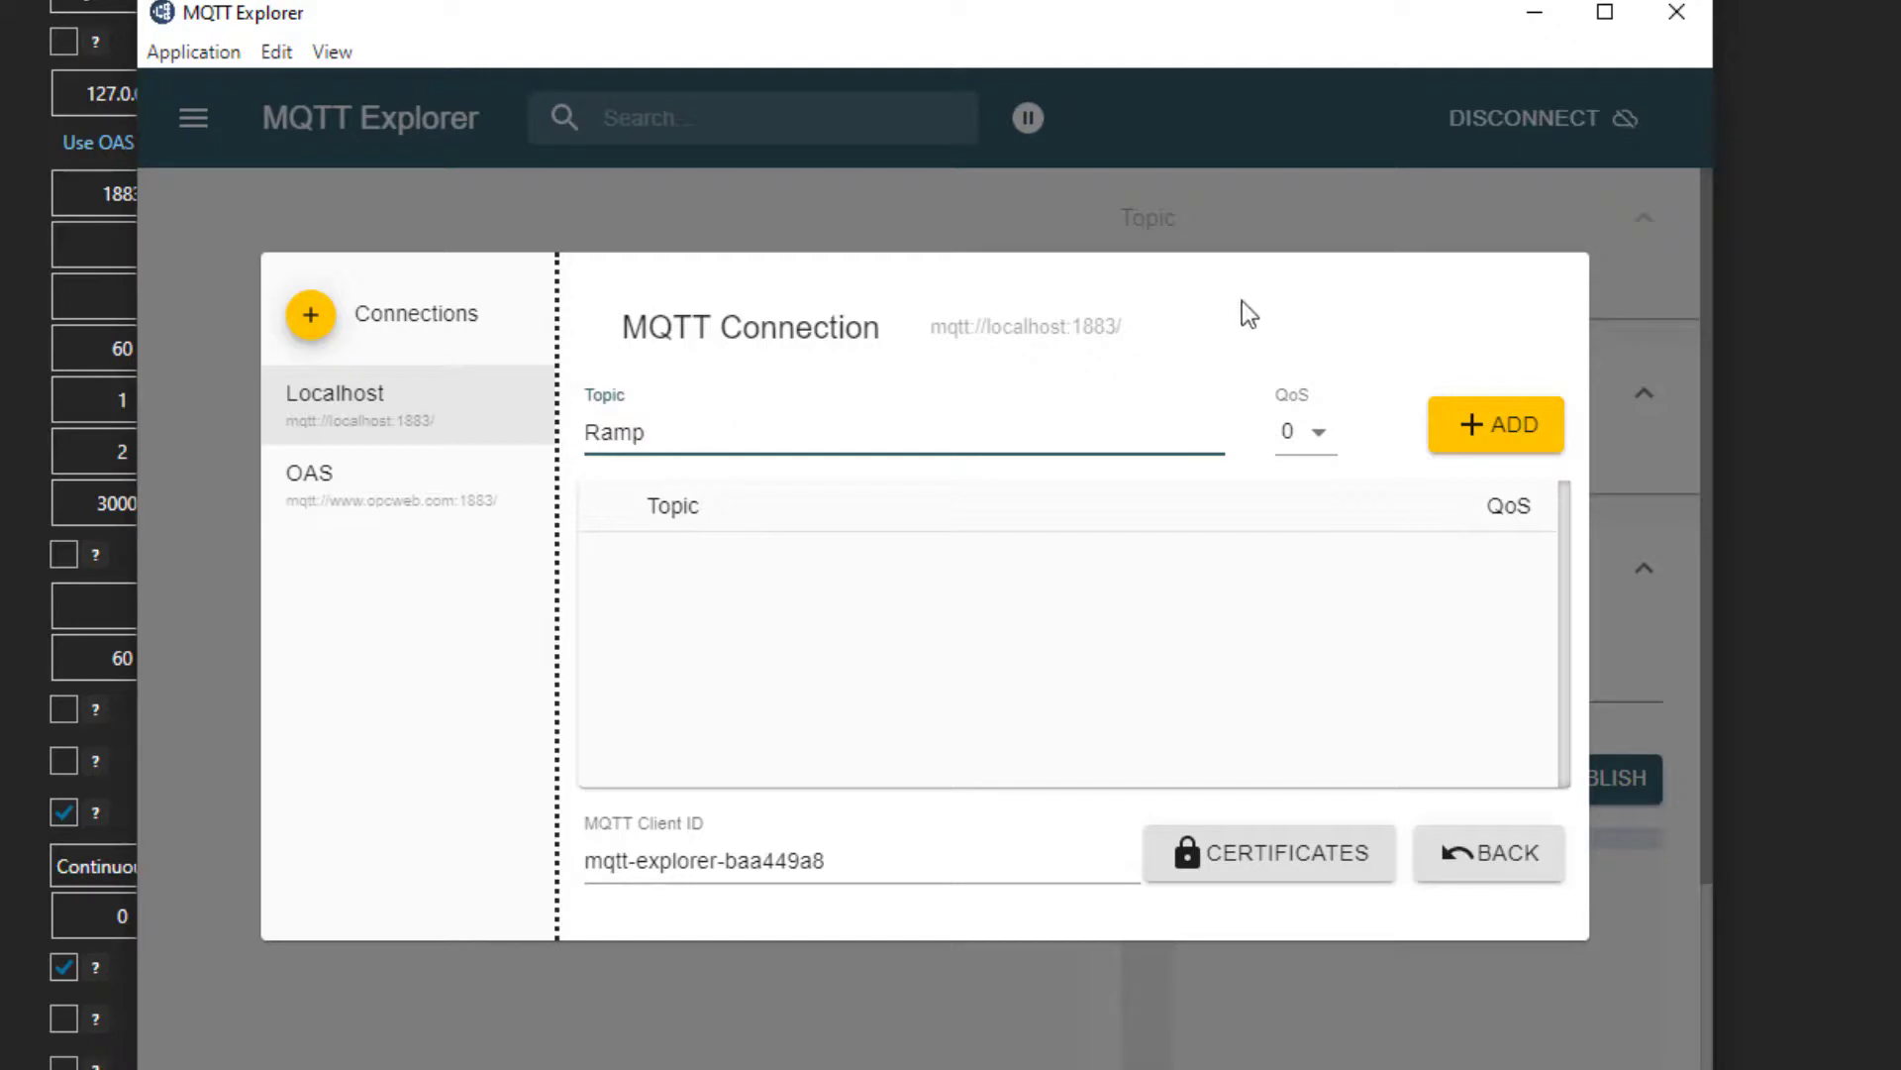
{"action": "left_click", "coordinate": [1465, 451]}
Add Sine and Random subscriptions, connect to the localhost broker, and minimize MQTT Explorer.
{"action": "left_click", "coordinate": [740, 433]}
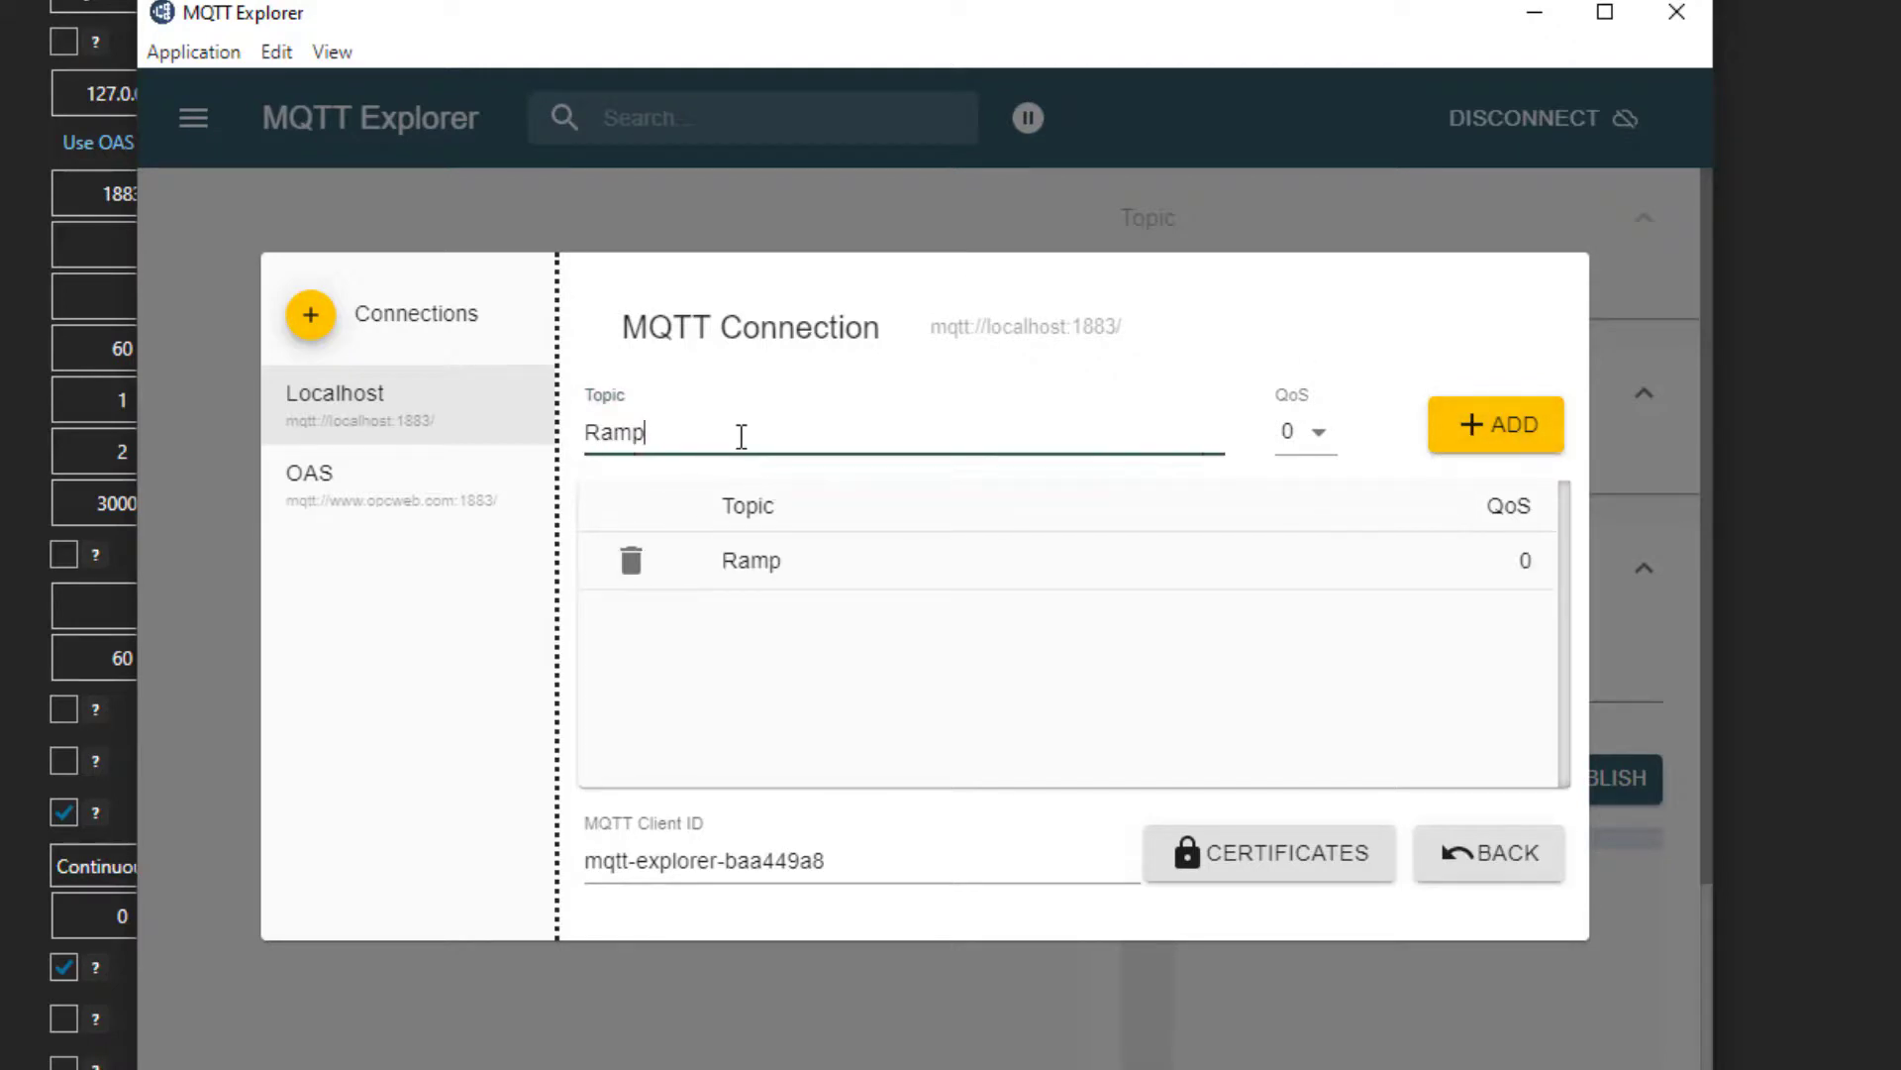
{"action": "key", "text": "ctrl+a"}
{"action": "type", "text": "Sine"}
{"action": "left_click", "coordinate": [1490, 421]}
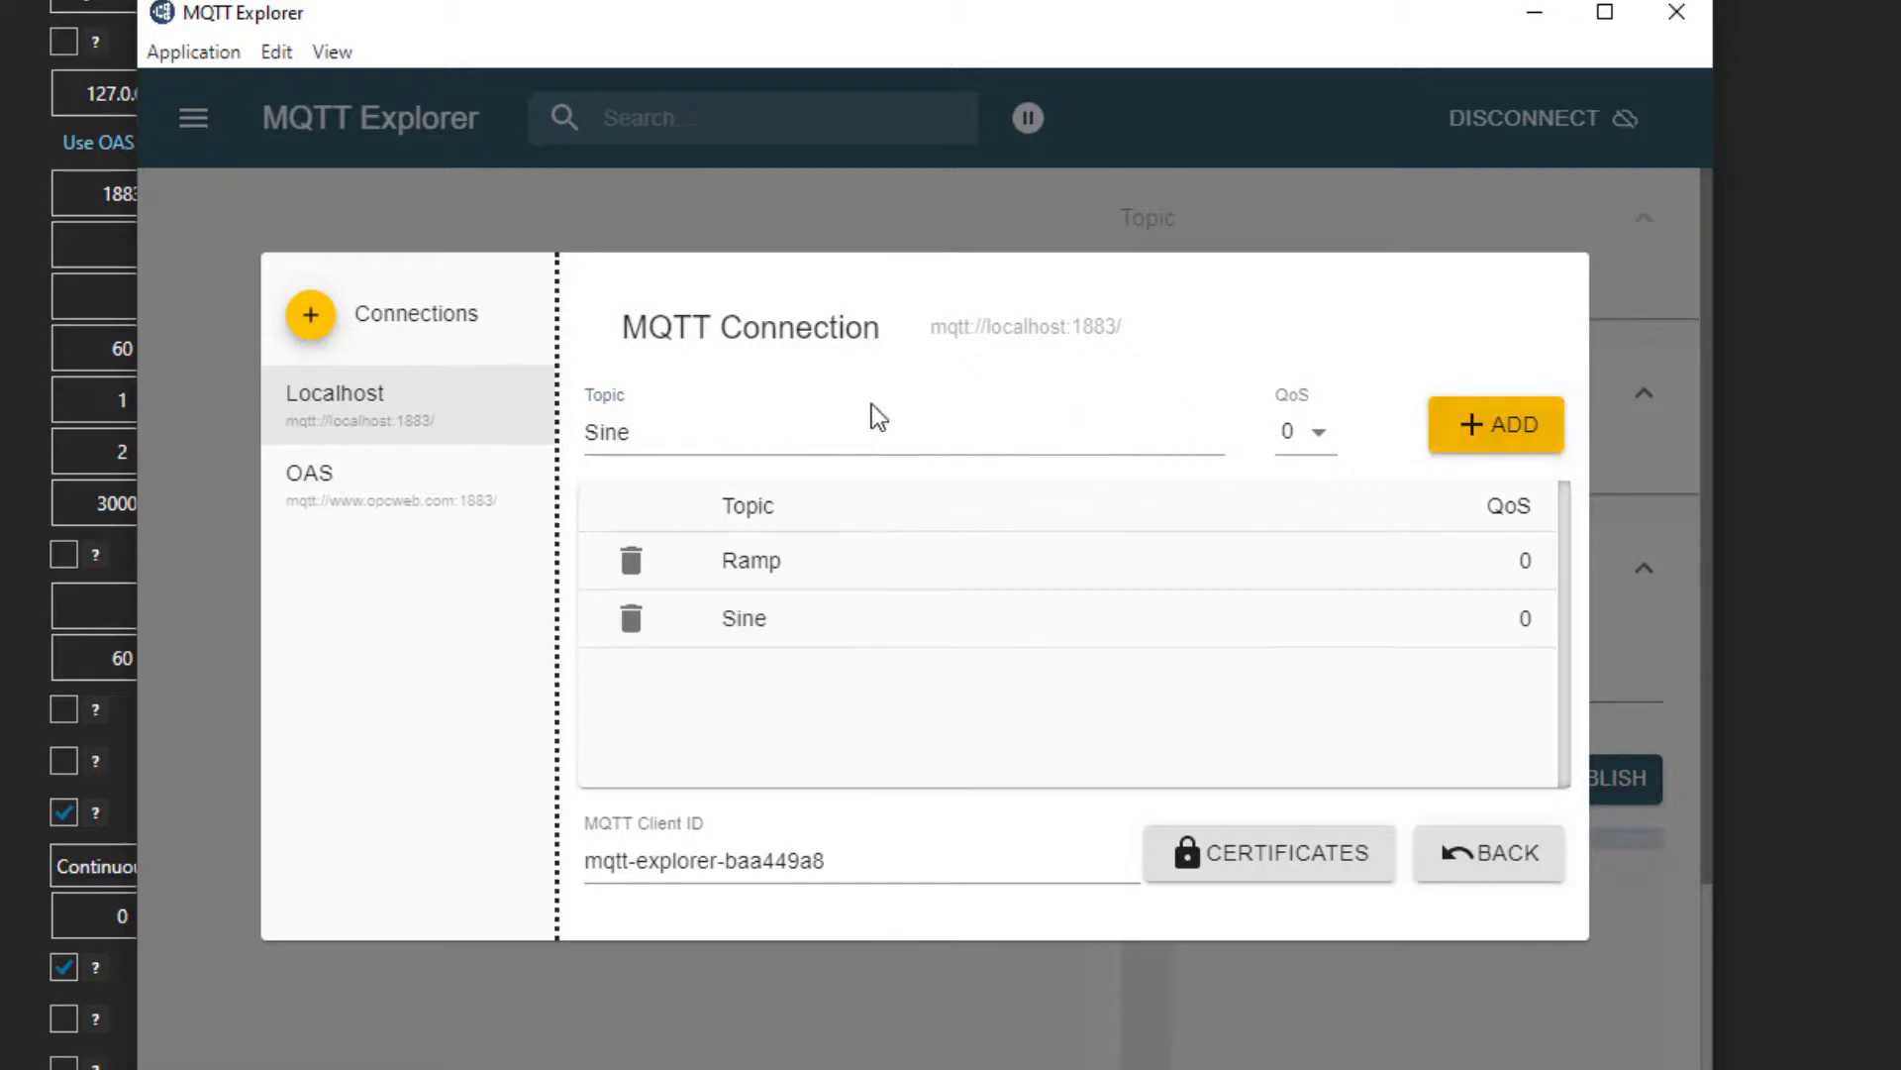
{"action": "key", "text": "ctrl+a"}
{"action": "type", "text": "Random"}
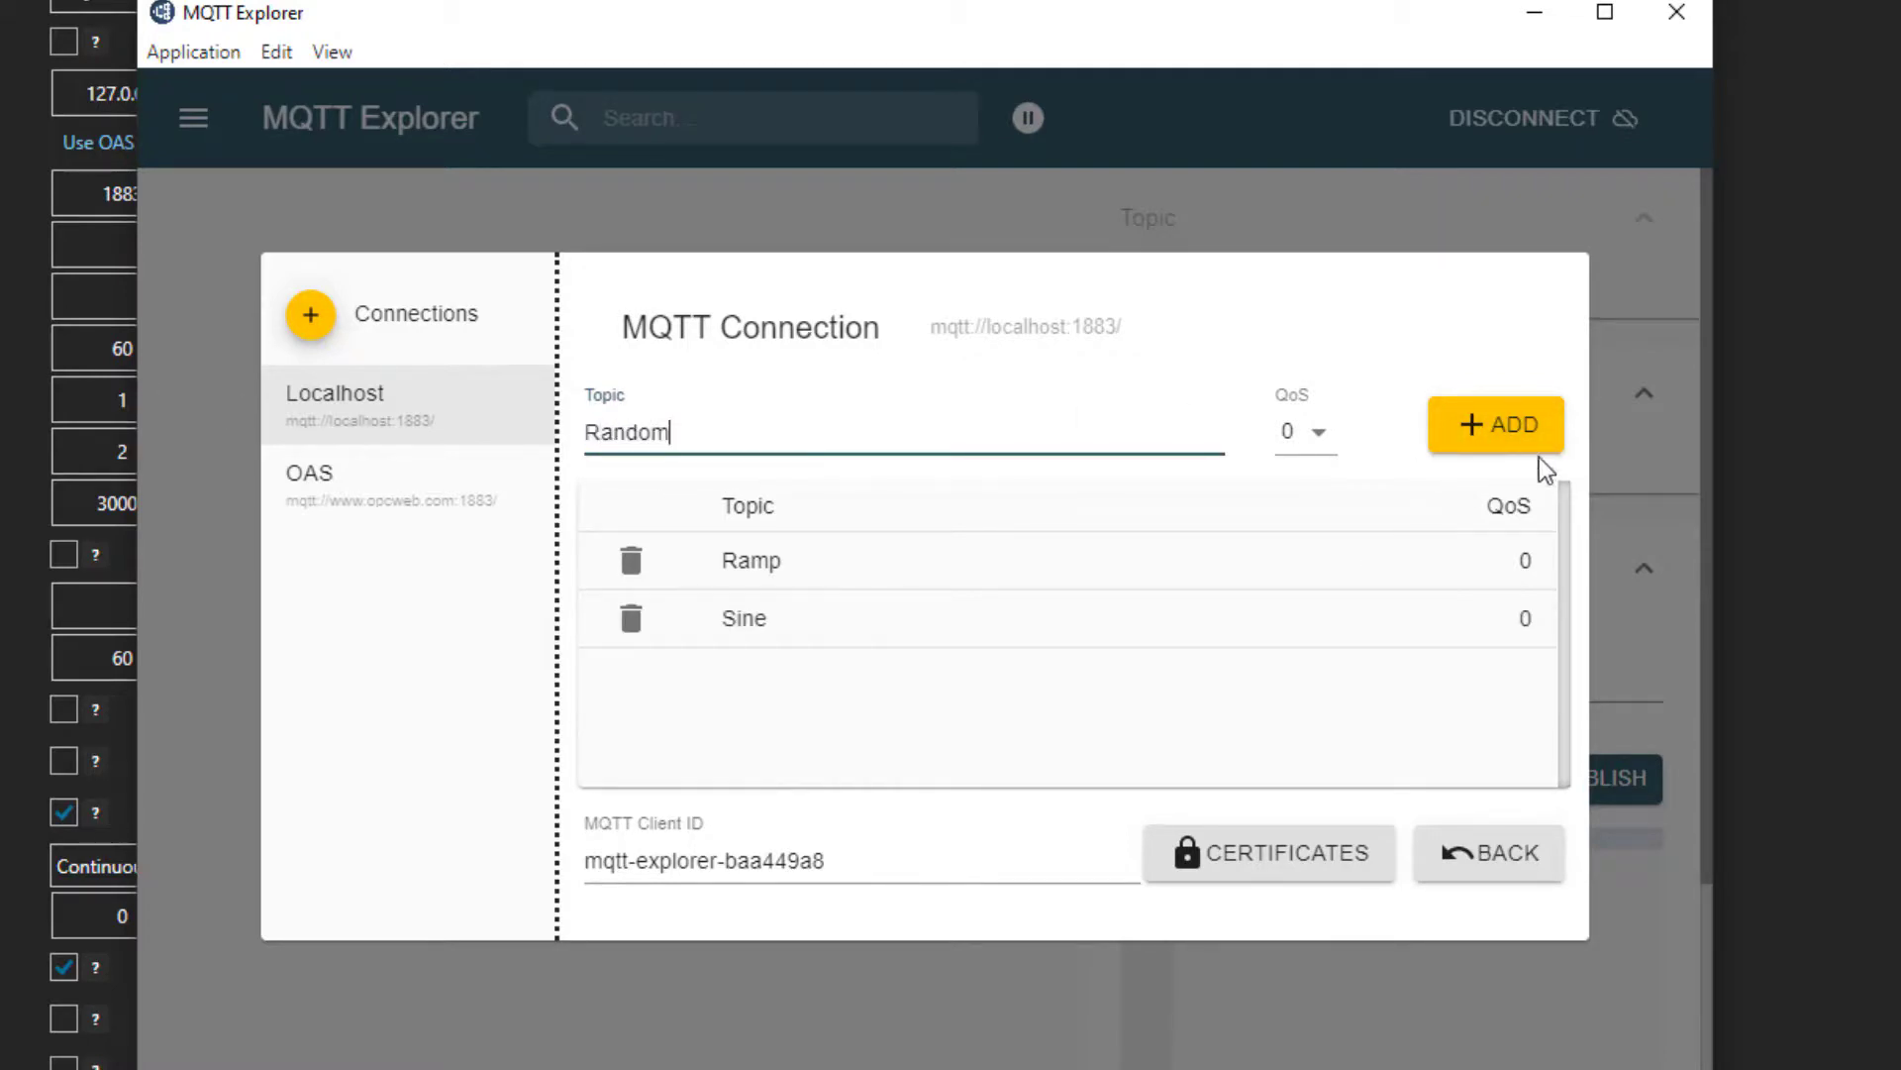
{"action": "left_click", "coordinate": [1495, 426]}
{"action": "left_click", "coordinate": [1503, 860]}
{"action": "left_click", "coordinate": [1506, 857]}
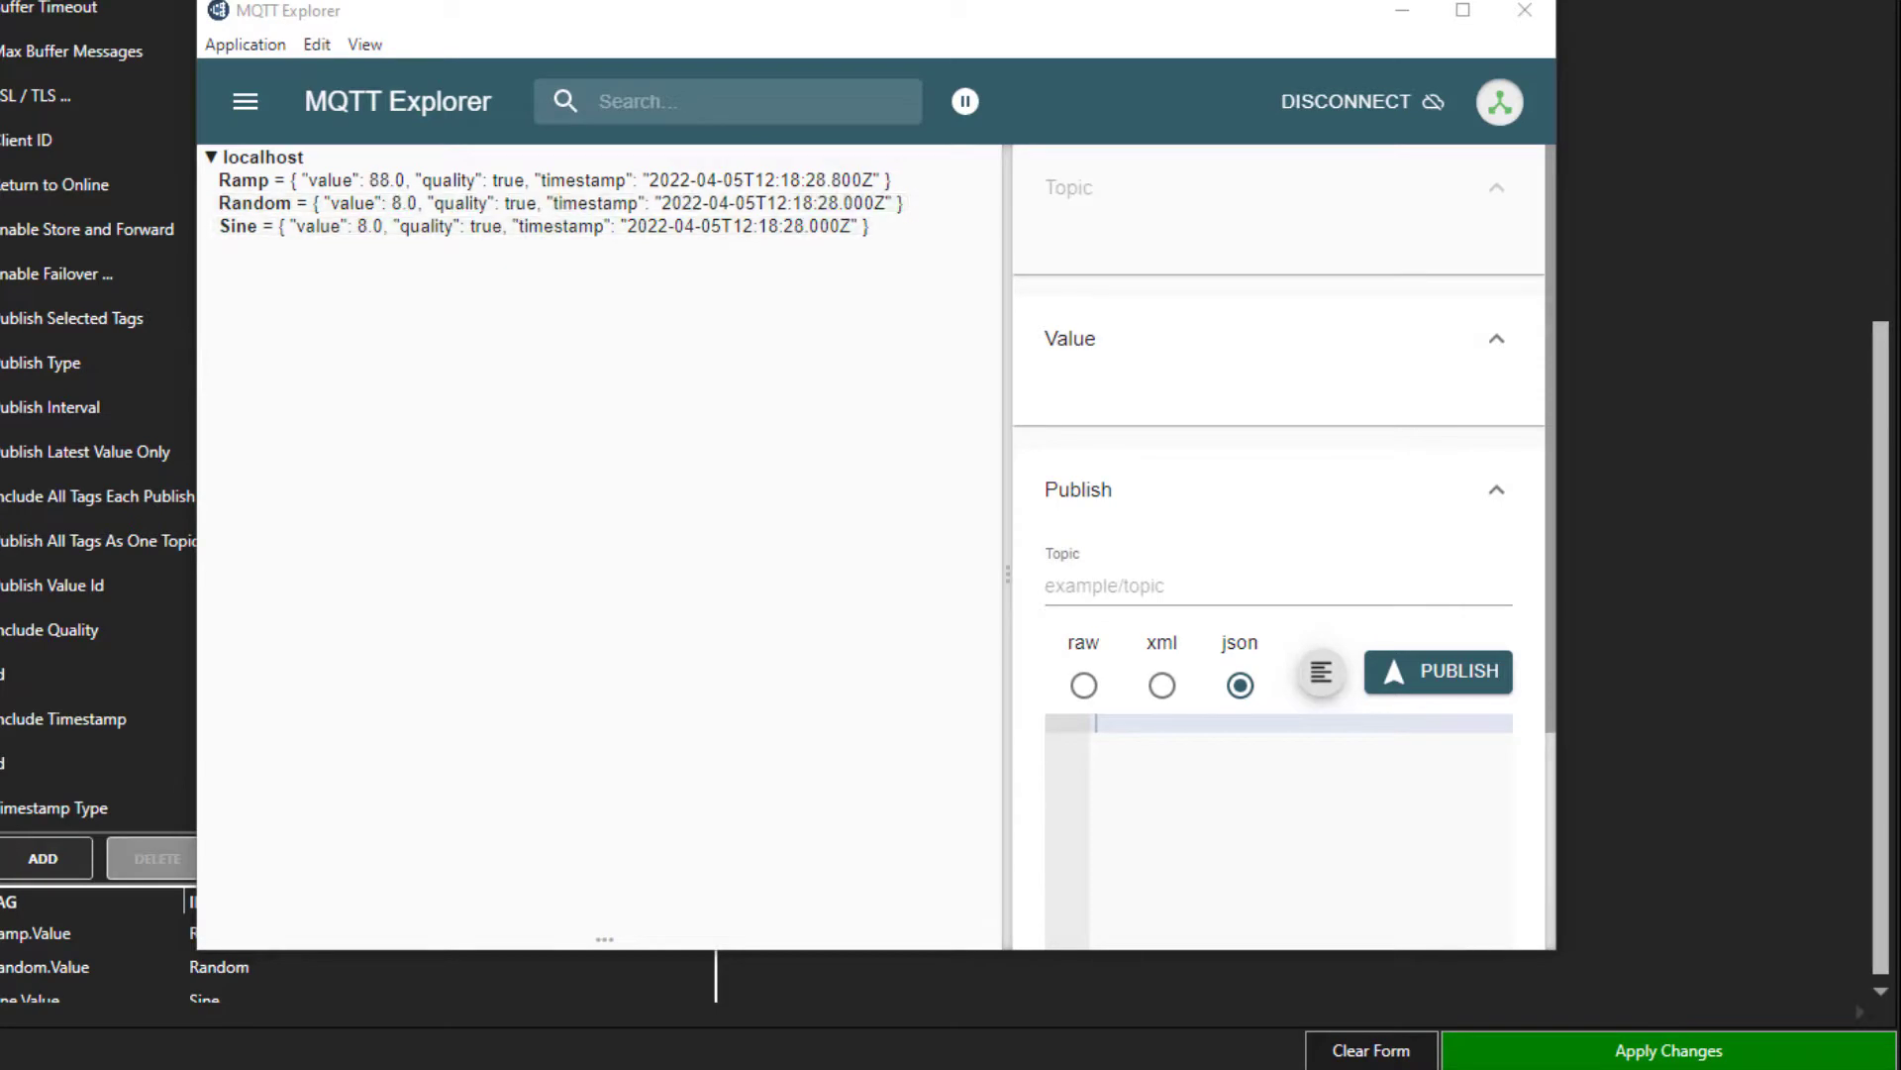
{"action": "left_click", "coordinate": [1402, 12]}
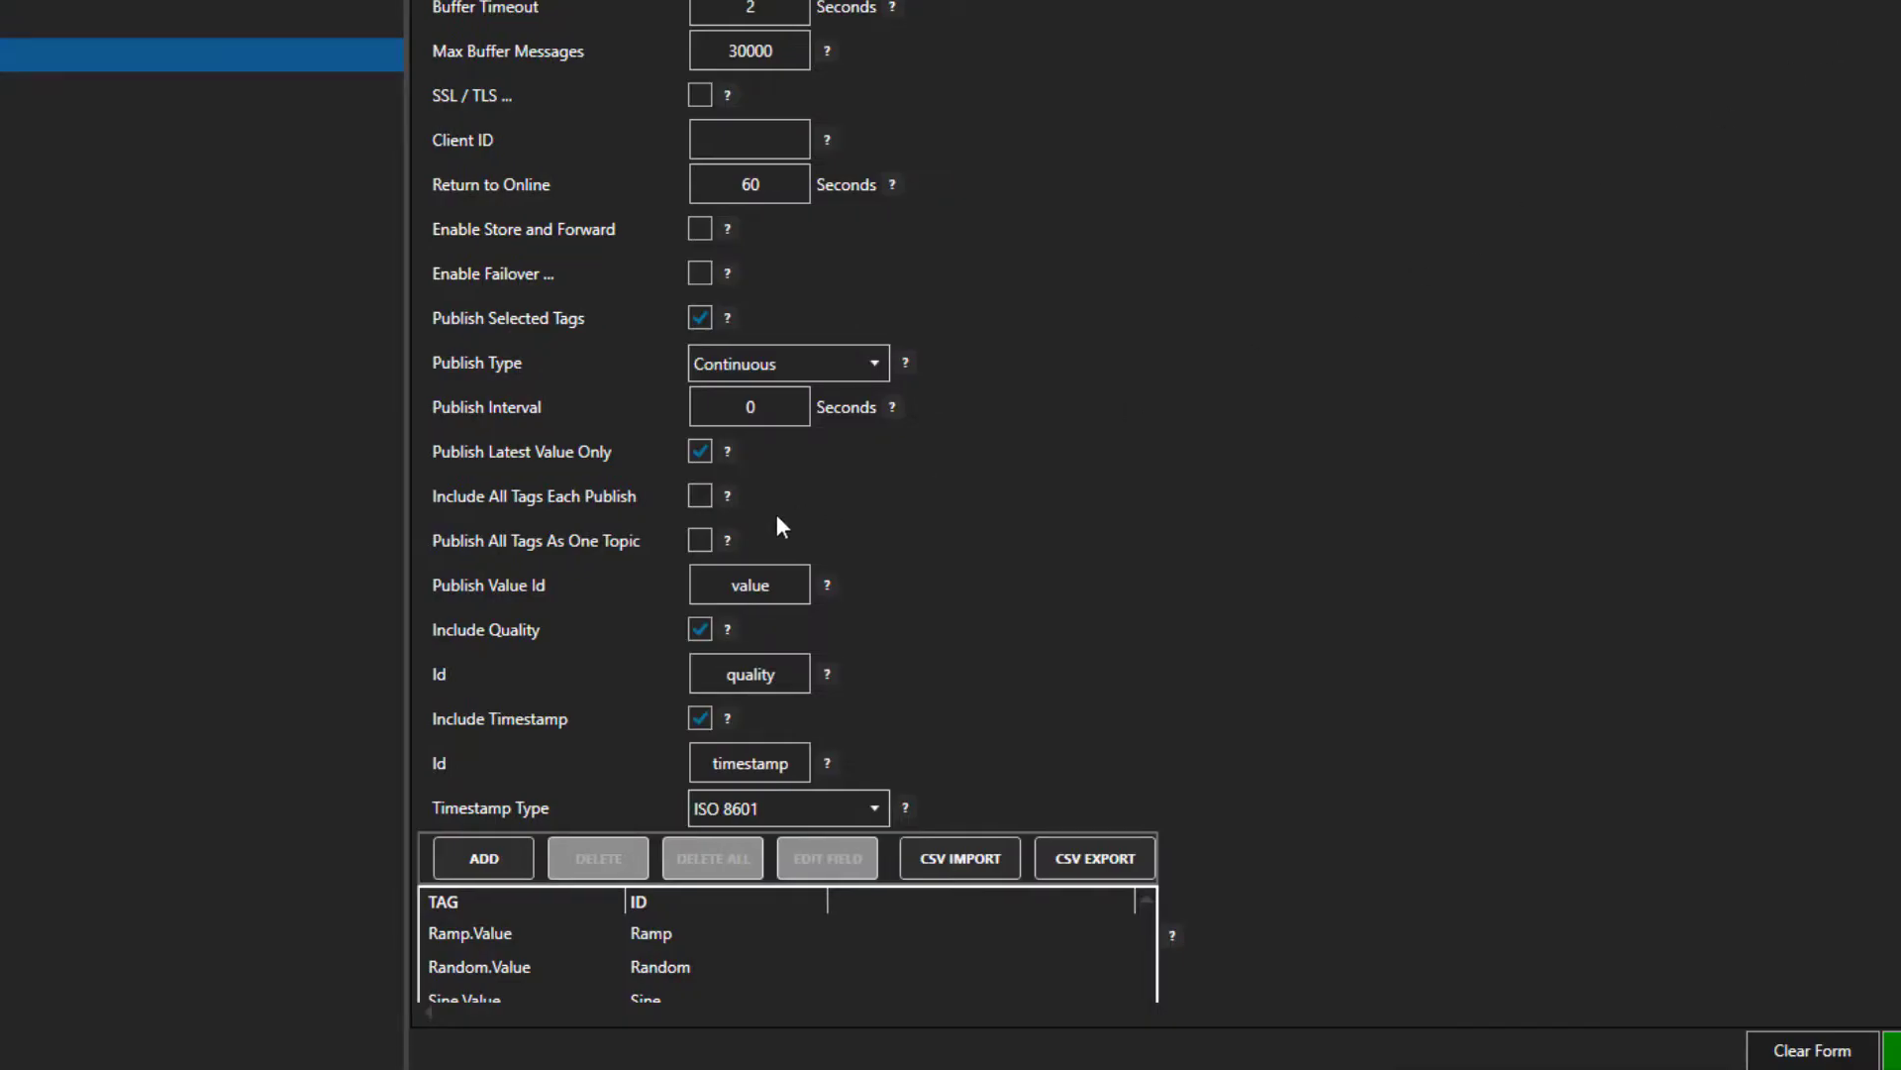
Re-enable Publish All Tags As One Topic and open the Getting Started MQTT article under Data Sources.
{"action": "left_click", "coordinate": [709, 534]}
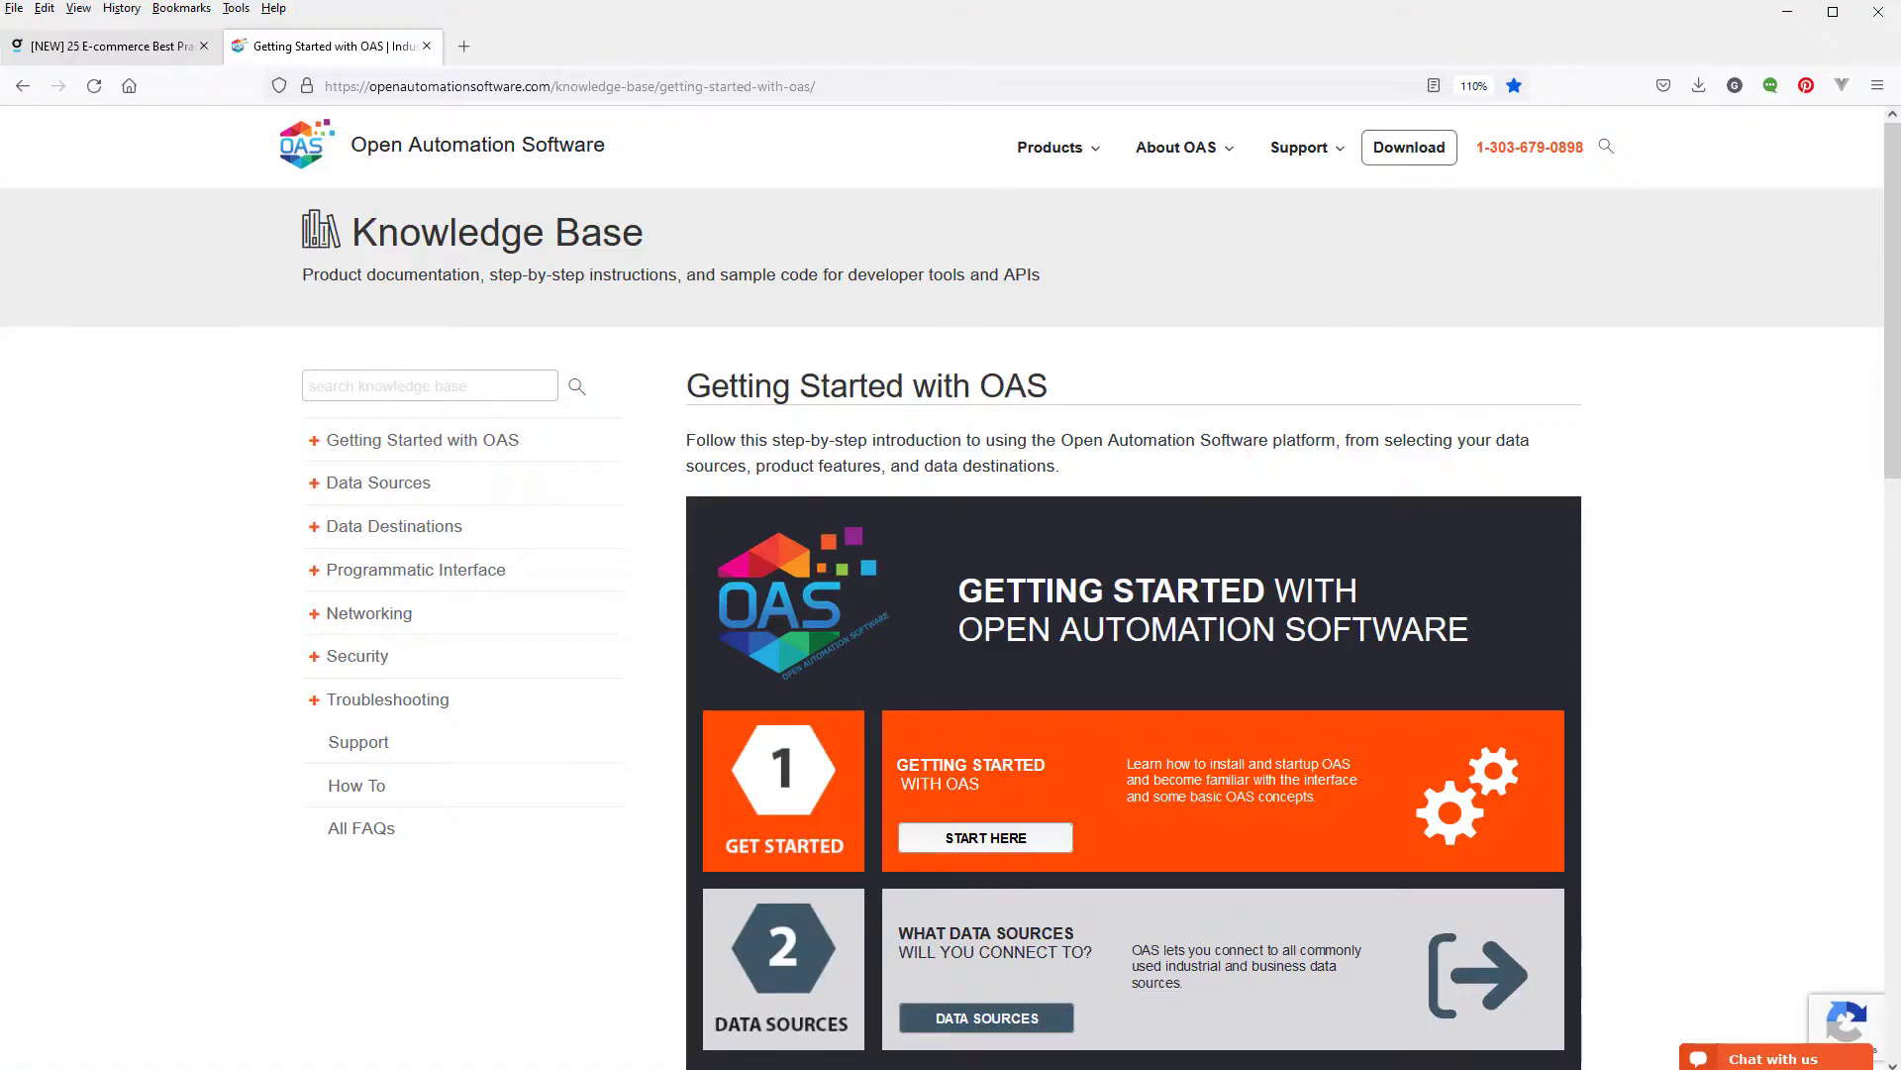
{"action": "left_click", "coordinate": [316, 485]}
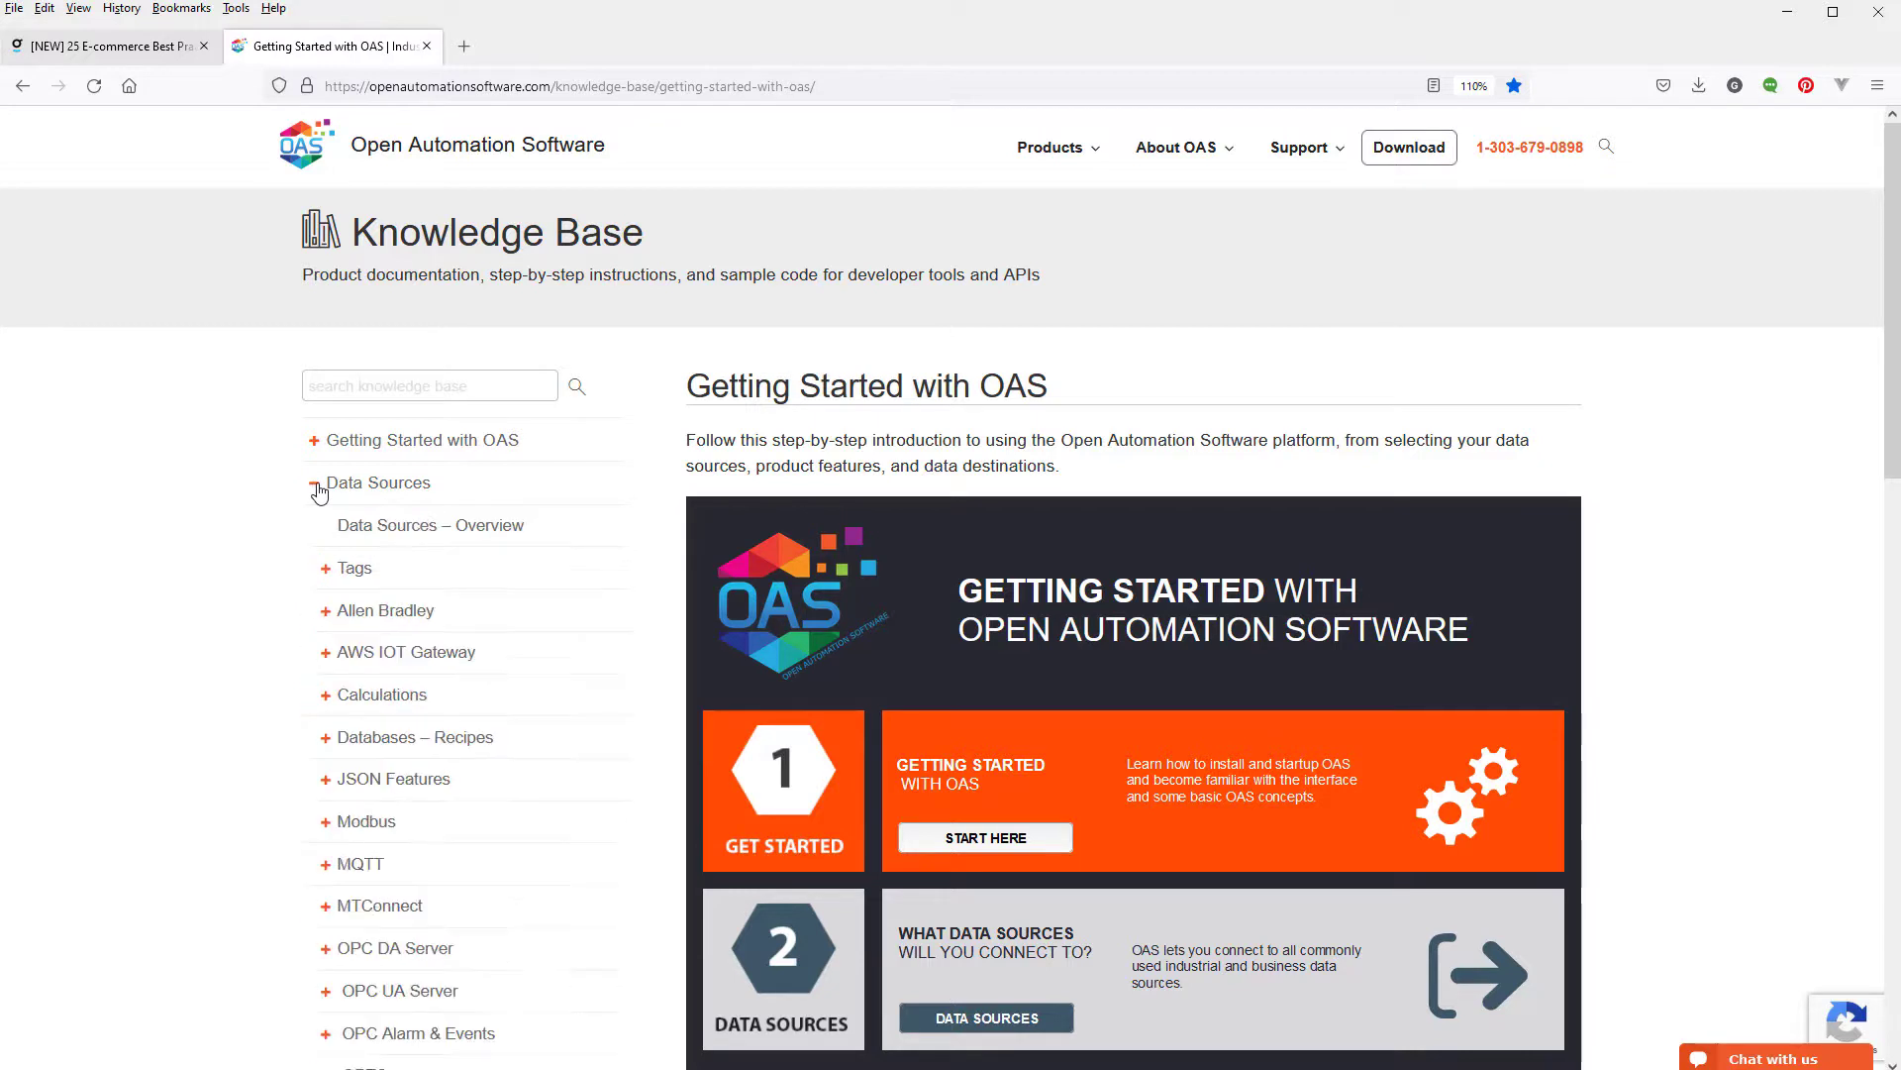
{"action": "left_click", "coordinate": [326, 865]}
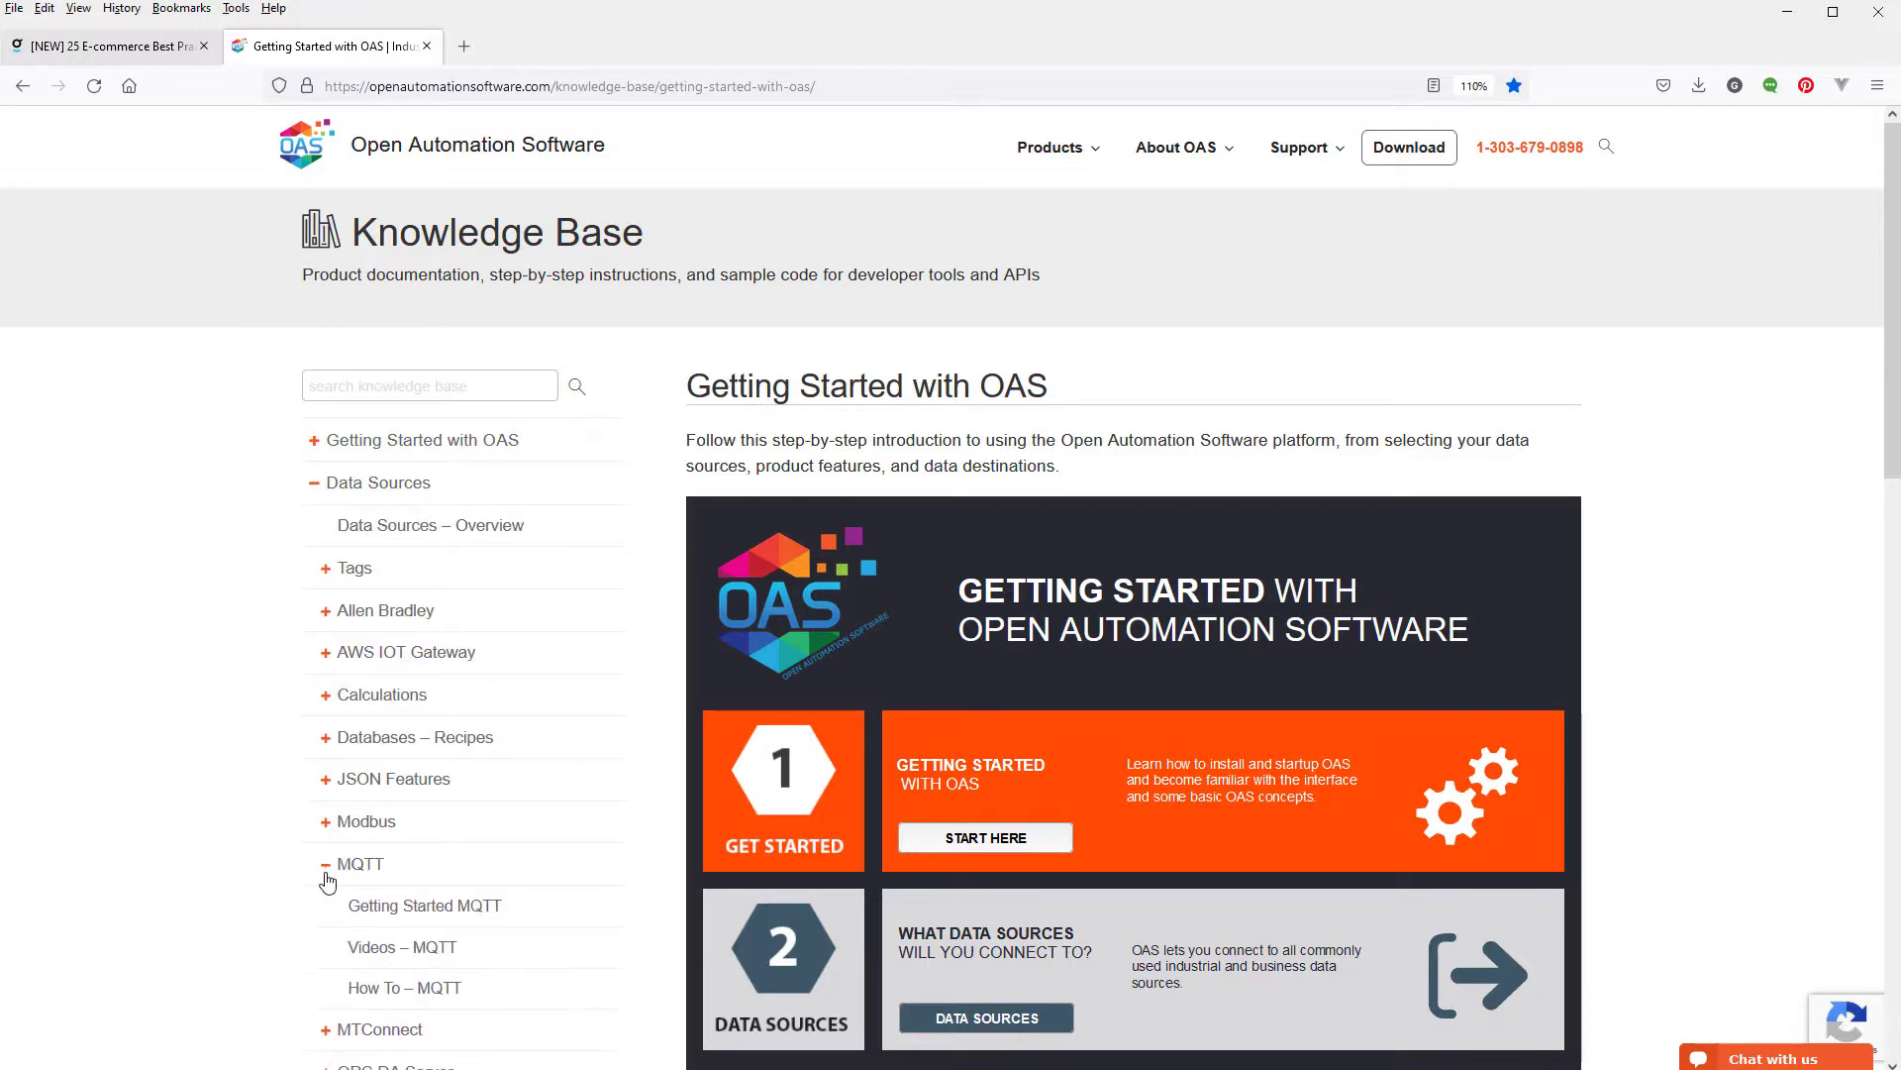
{"action": "left_click", "coordinate": [427, 916]}
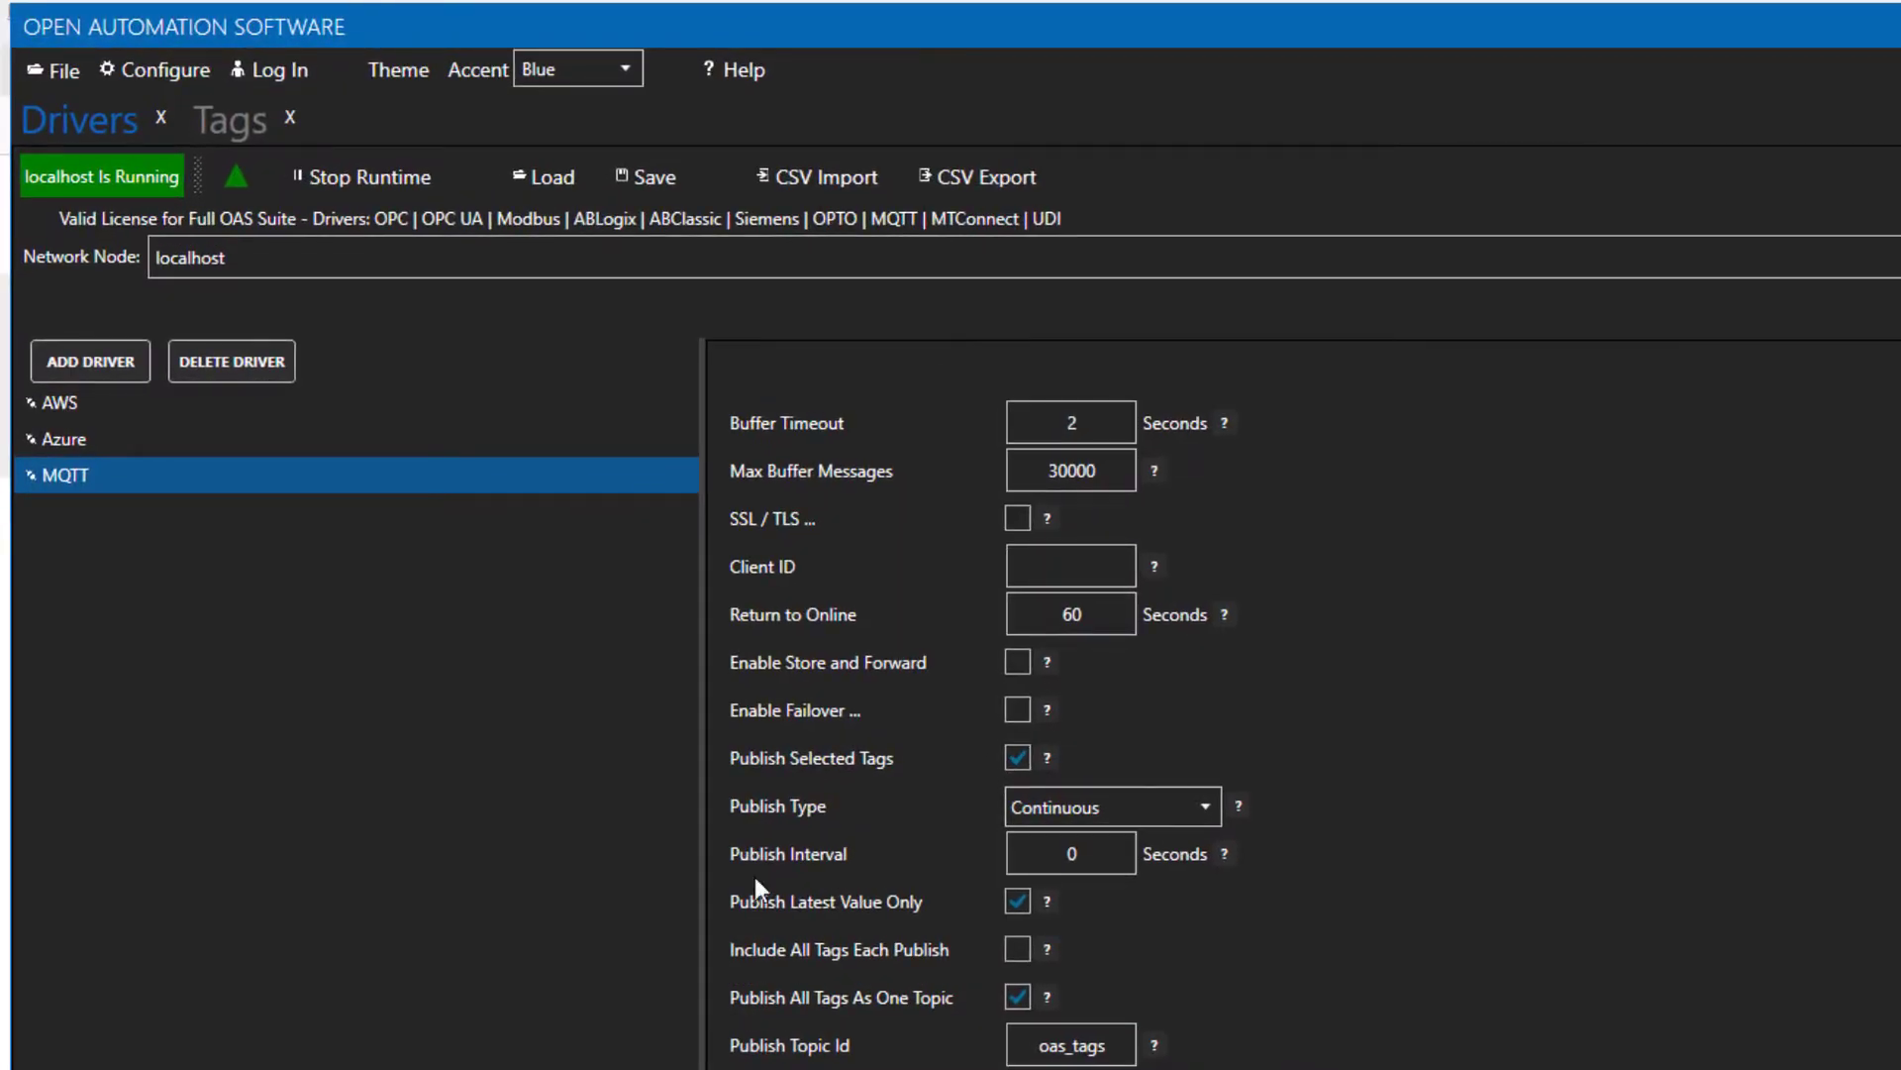
Save the configuration as C:\OAS\Tags\Azure.tags, declining to make it the default startup file.
{"action": "left_click", "coordinate": [638, 176]}
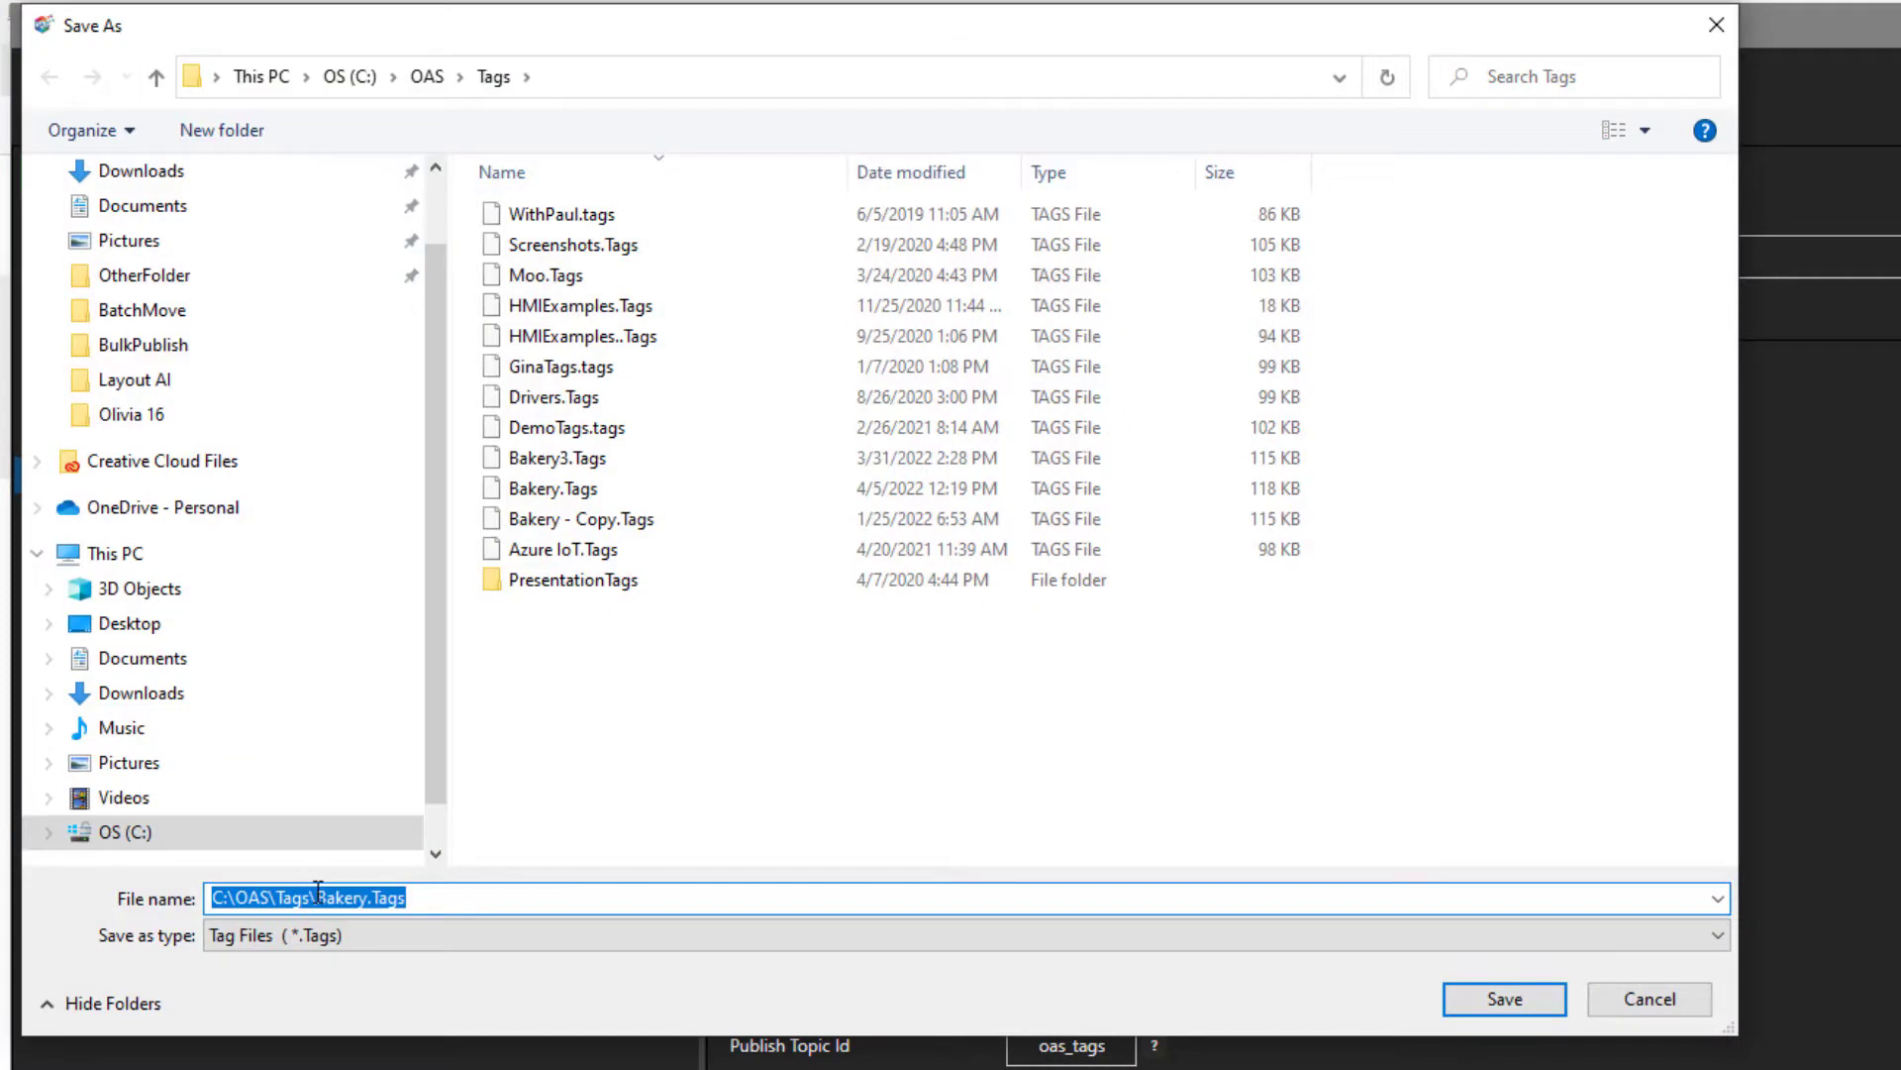
{"action": "double_click", "coordinate": [351, 895]}
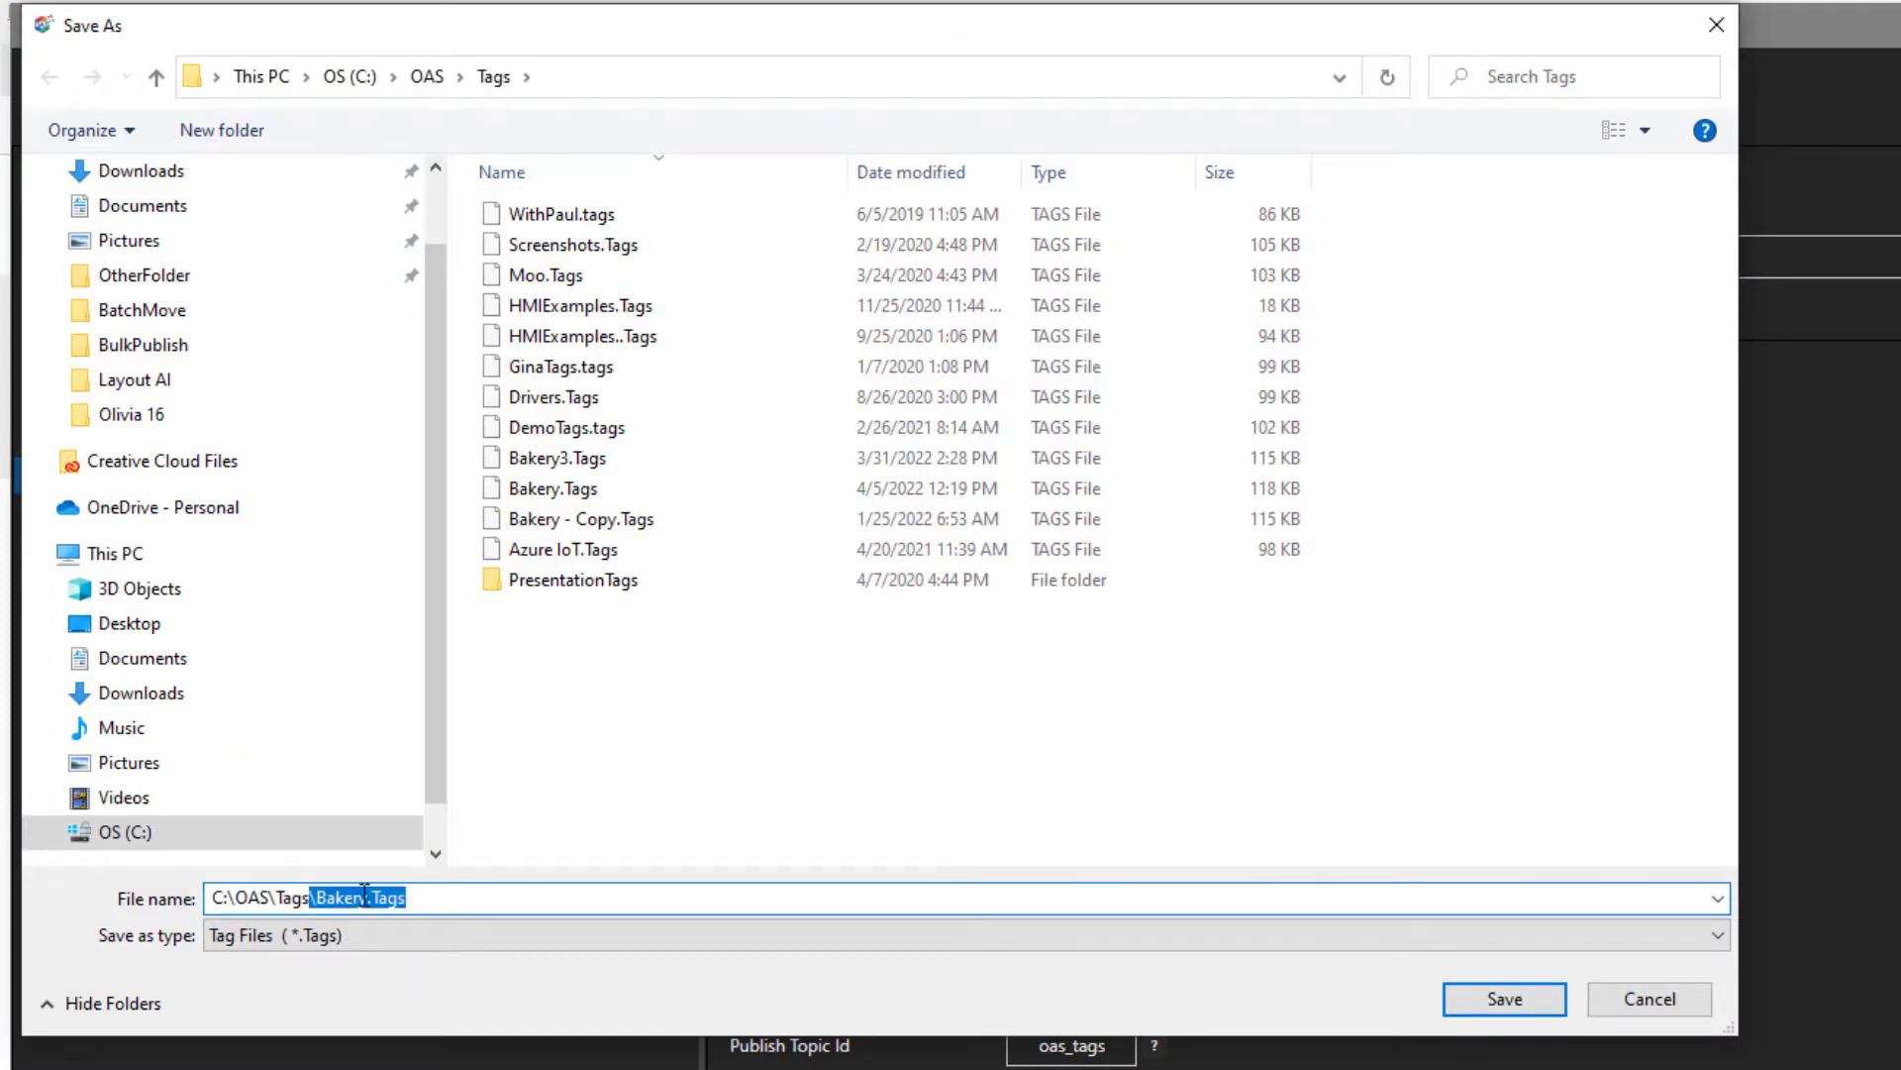
{"action": "type", "text": "\\"}
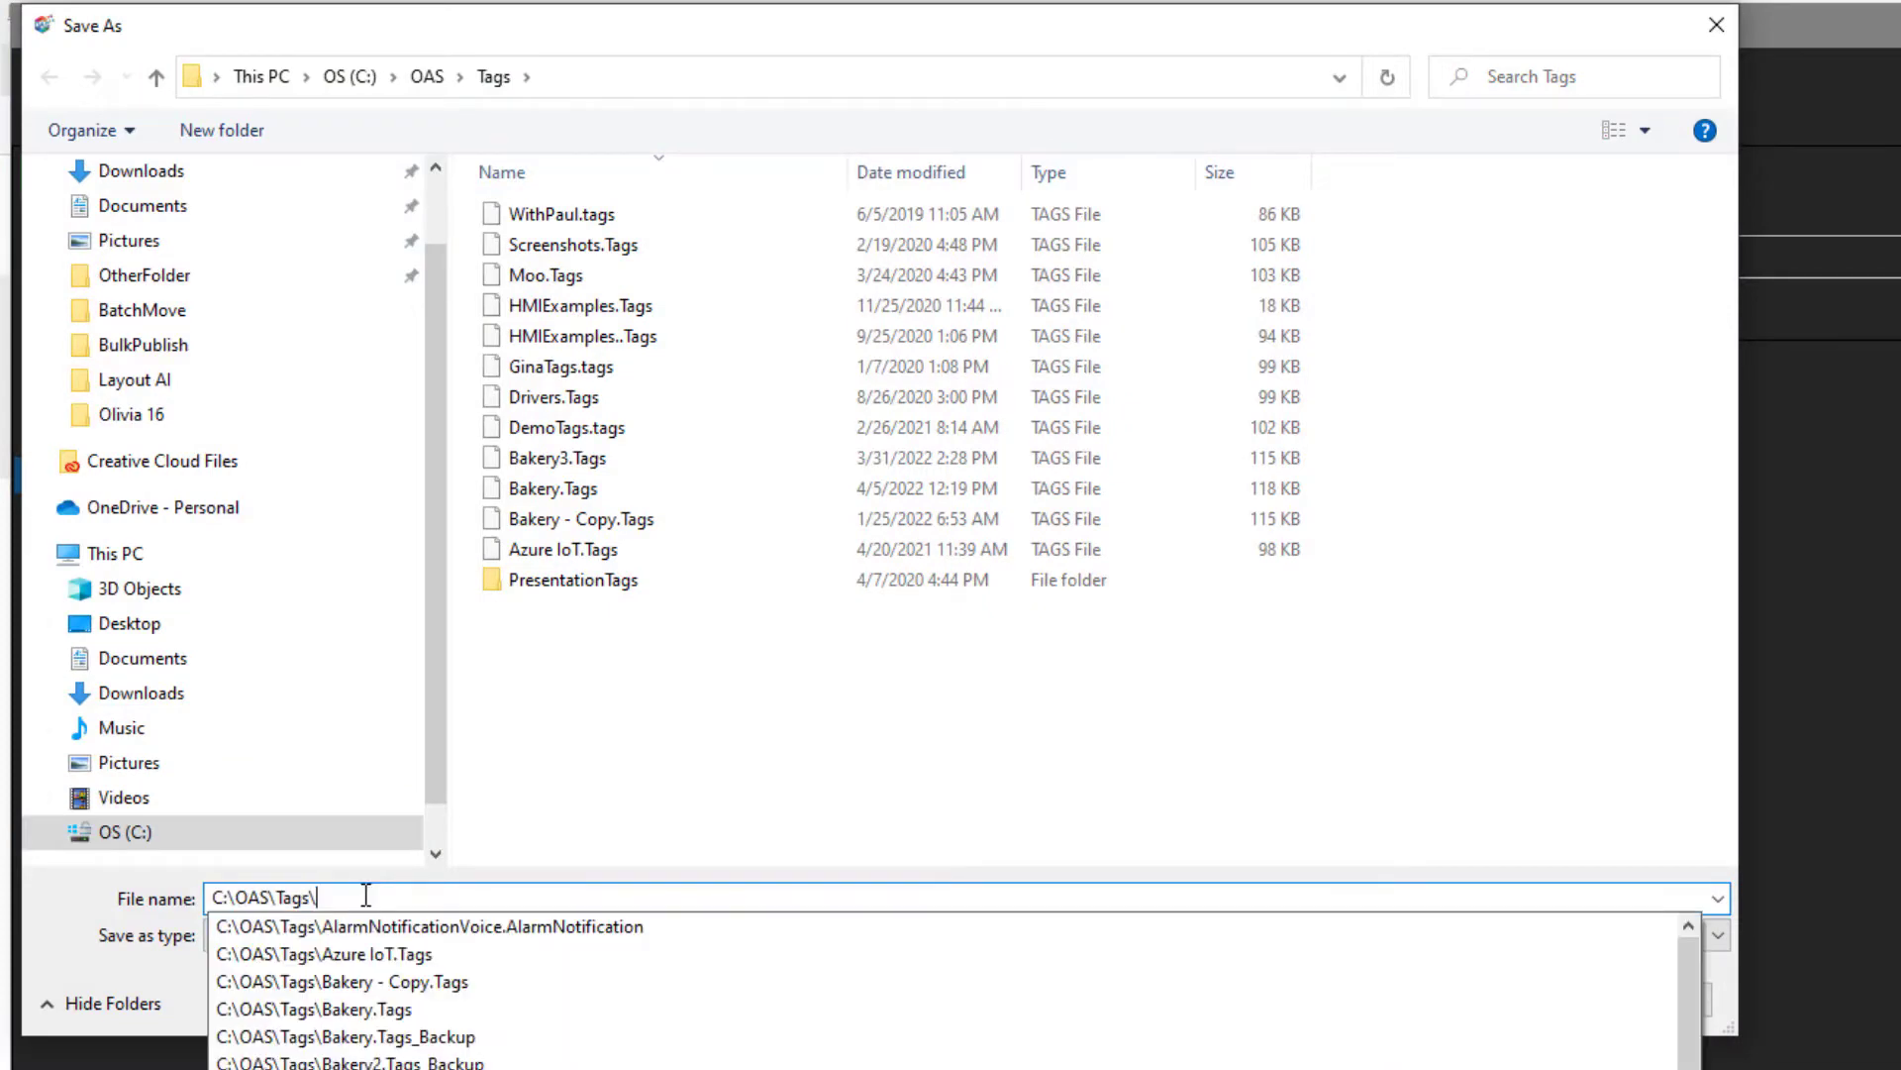
{"action": "type", "text": "Azure.tags"}
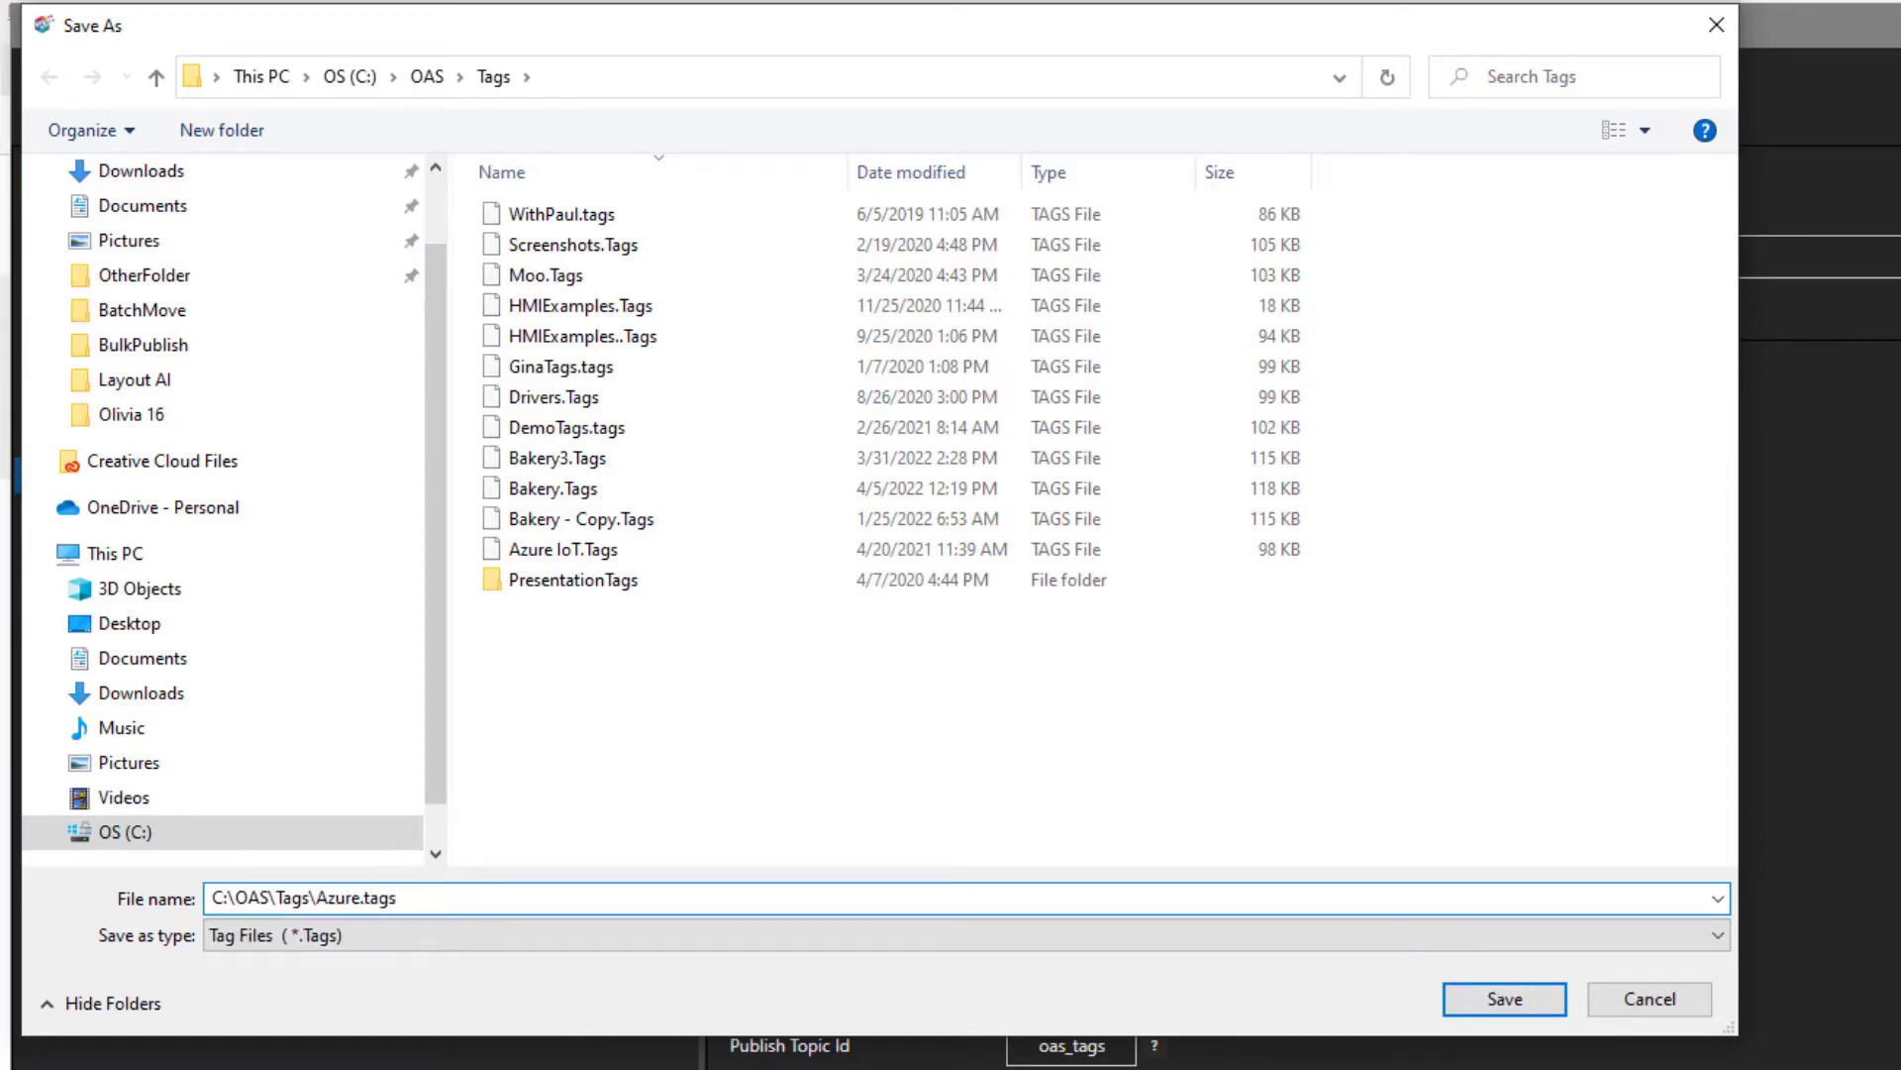
{"action": "left_click", "coordinate": [1515, 1010]}
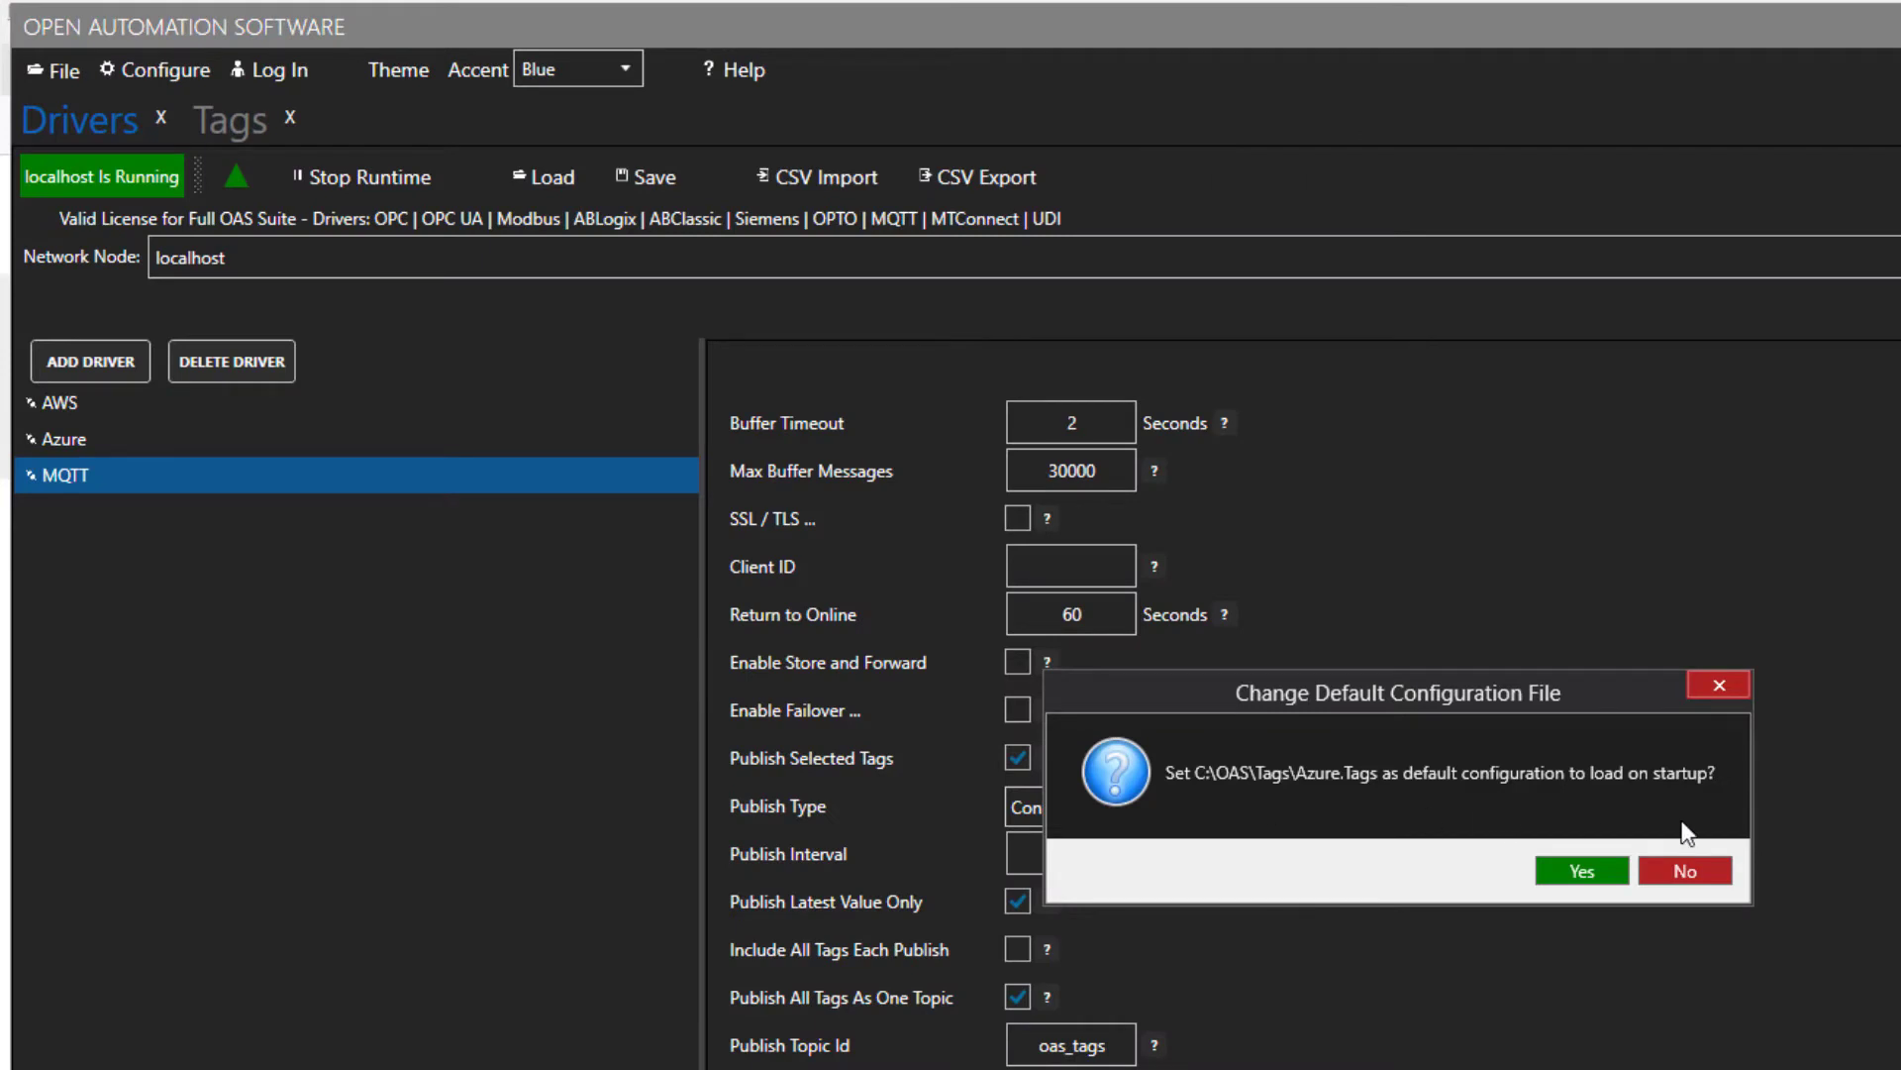
{"action": "left_click", "coordinate": [1697, 870]}
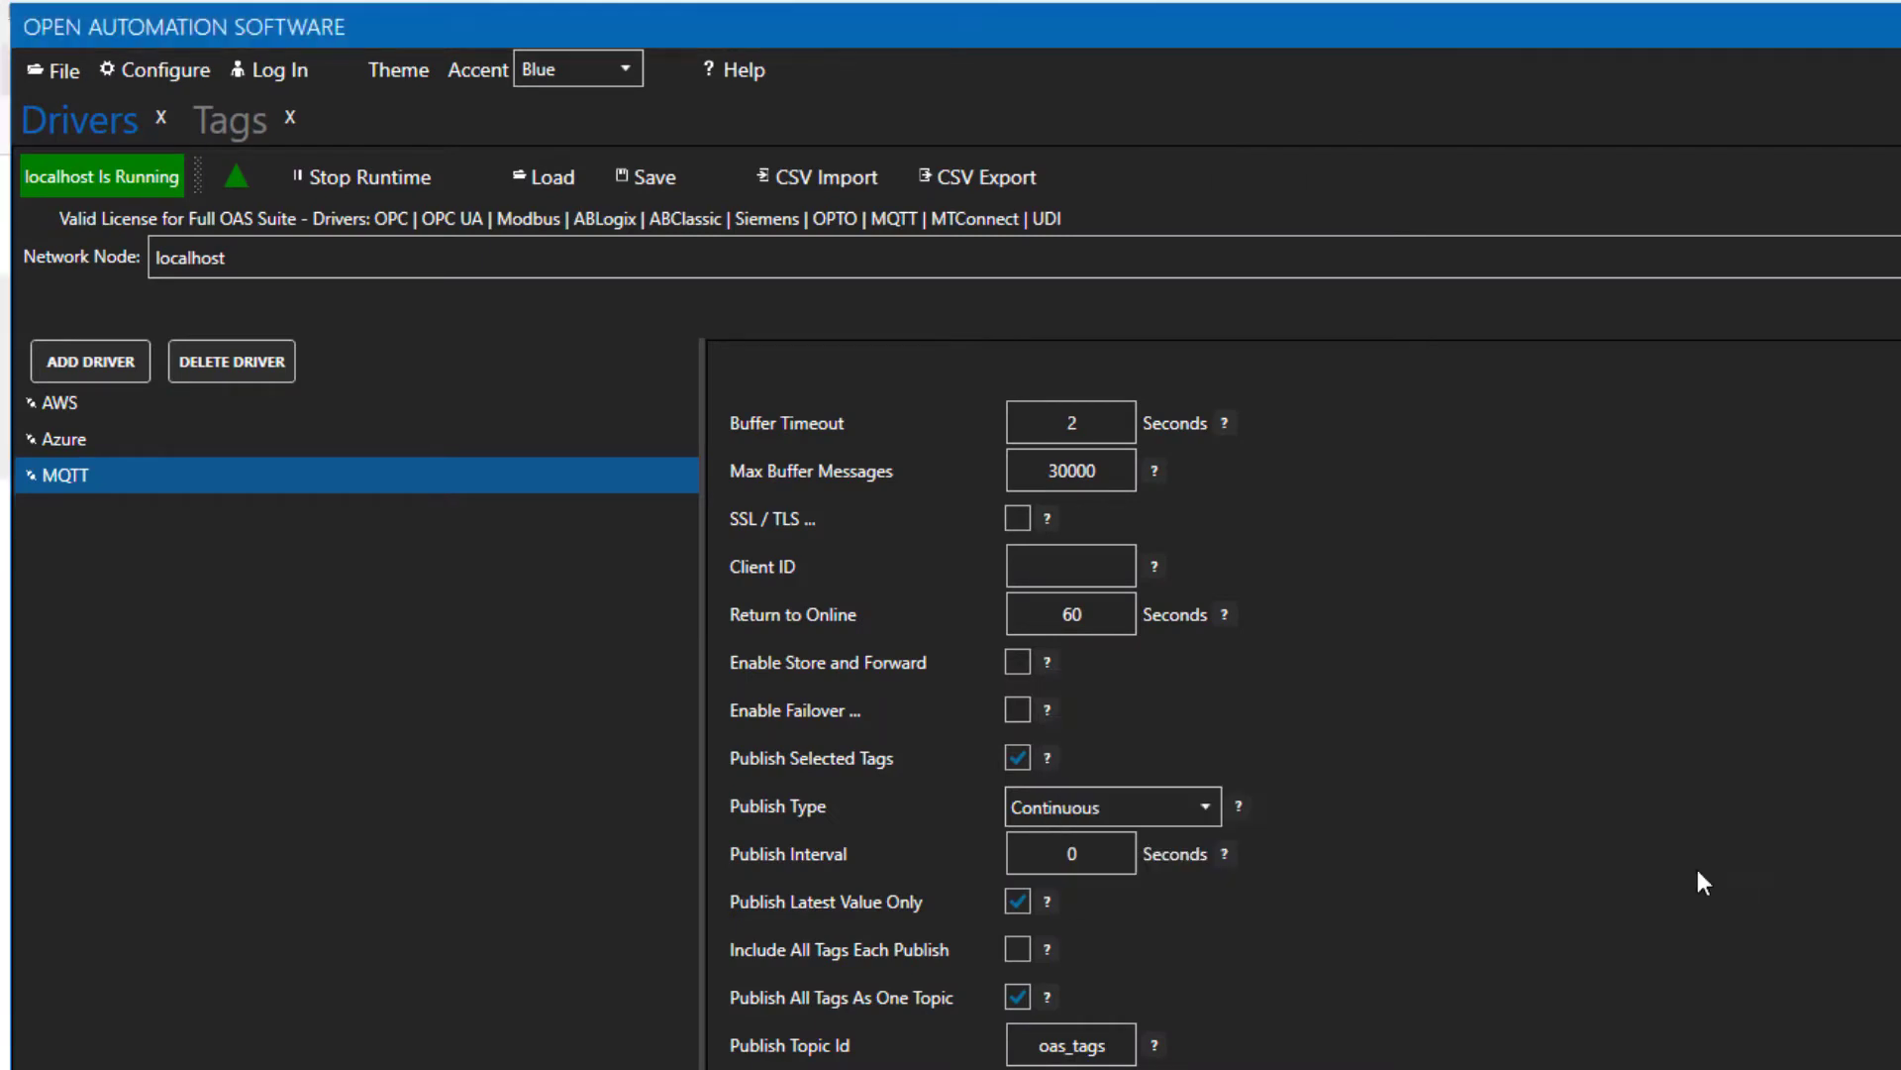
Open Configure > Options to check the default files, where Bakery.Tags remains the startup configuration.
{"action": "left_click", "coordinate": [168, 73]}
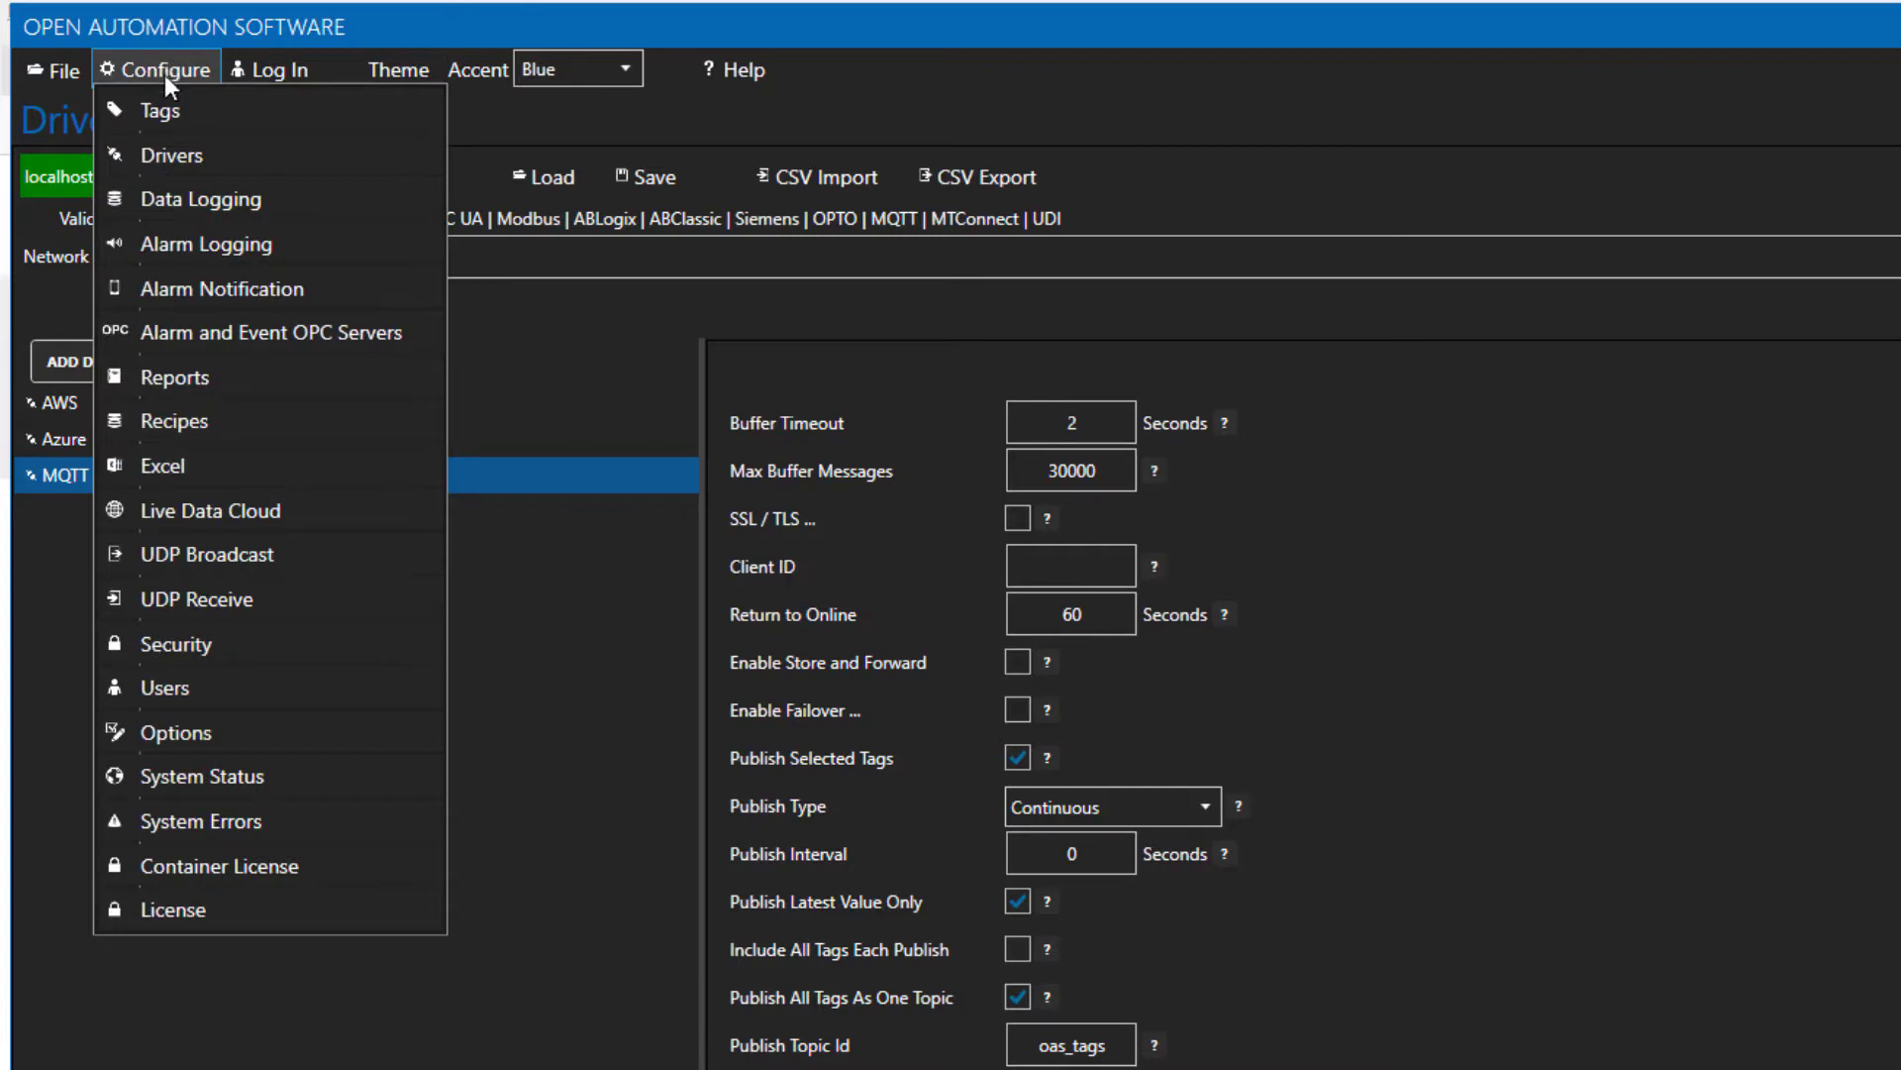
{"action": "left_click", "coordinate": [171, 718]}
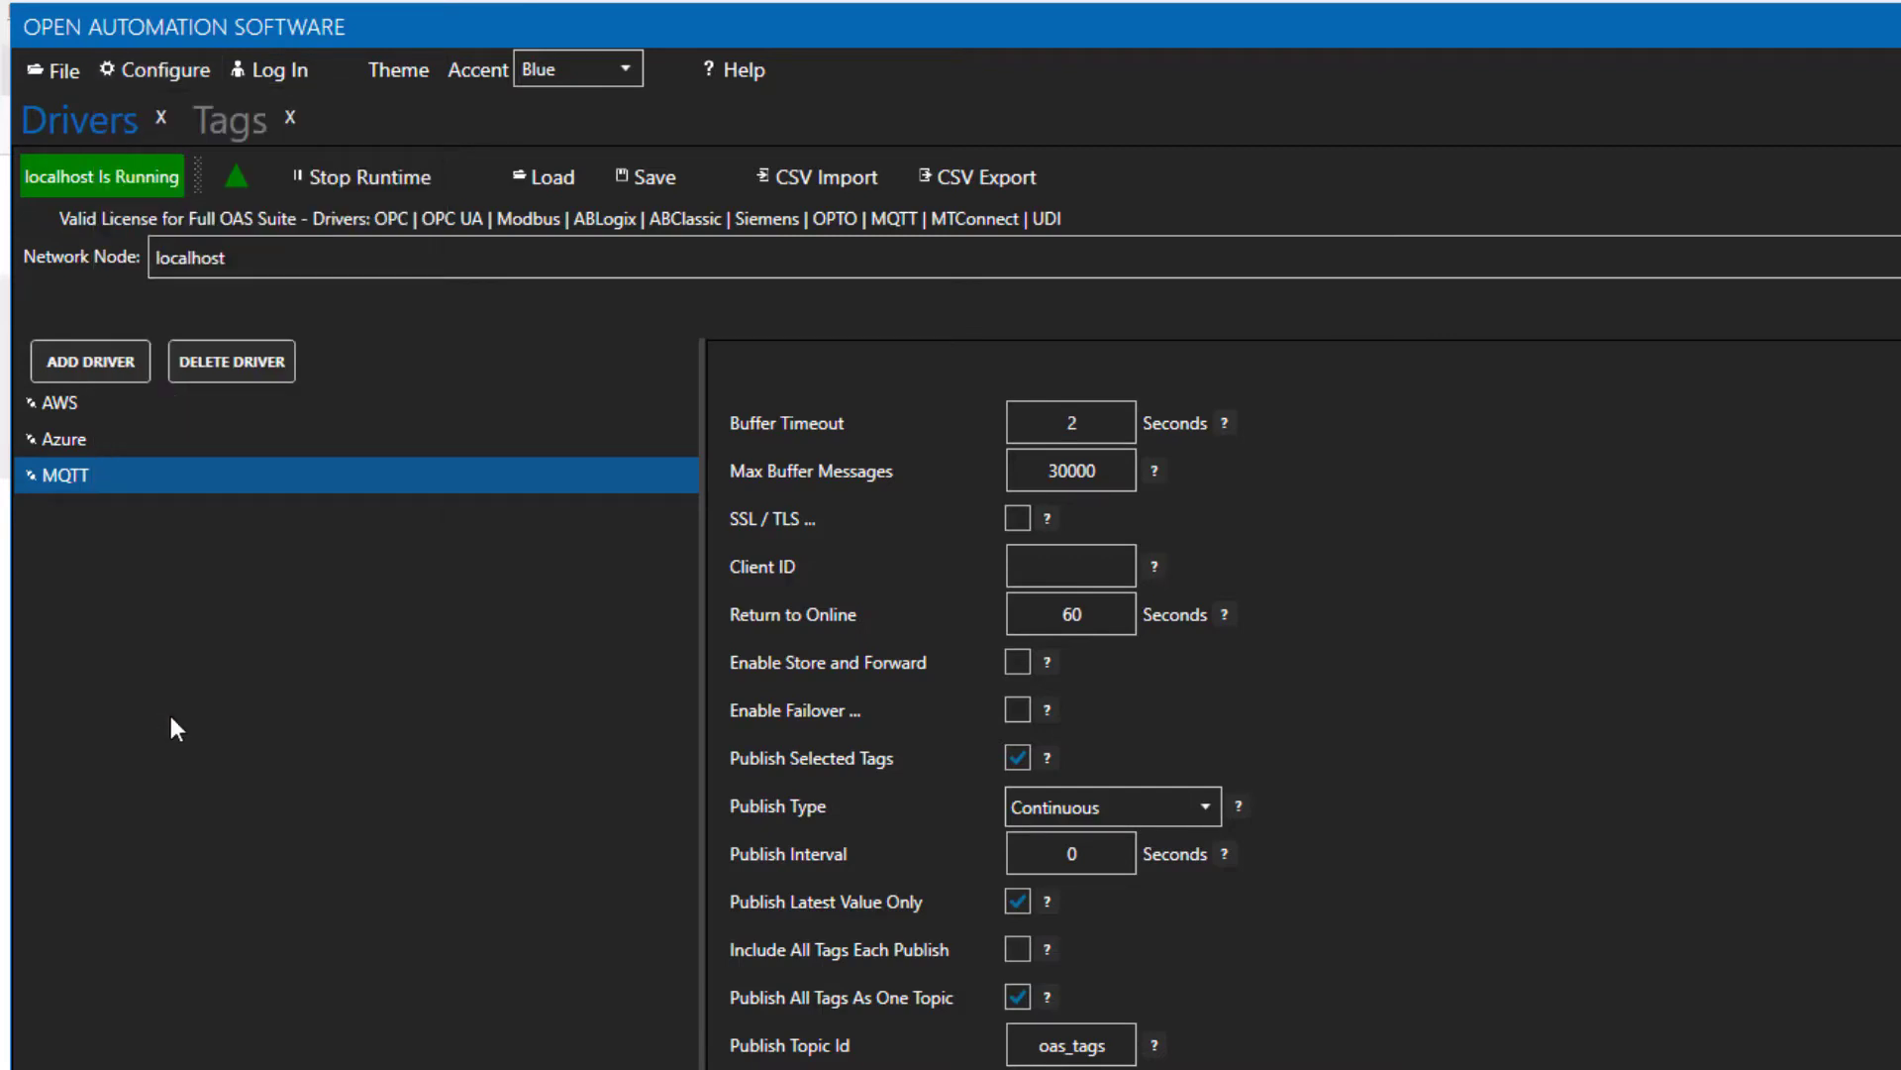